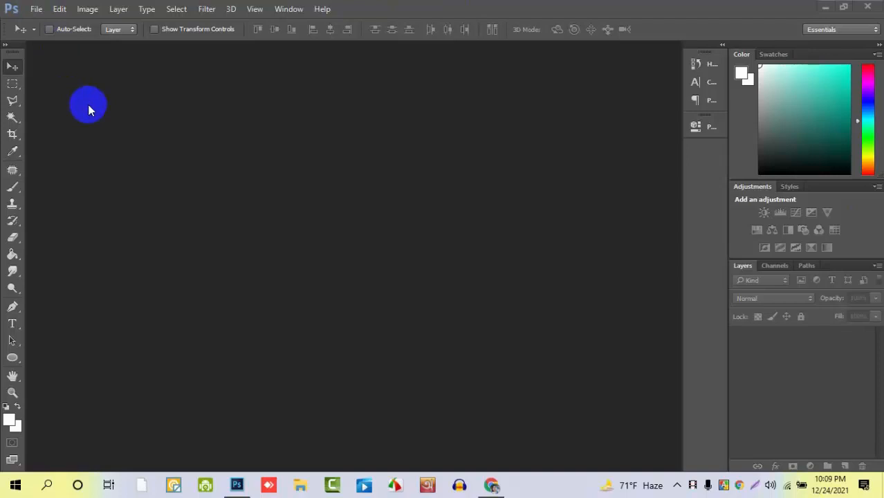
pyautogui.click(35, 9)
pyautogui.click(46, 34)
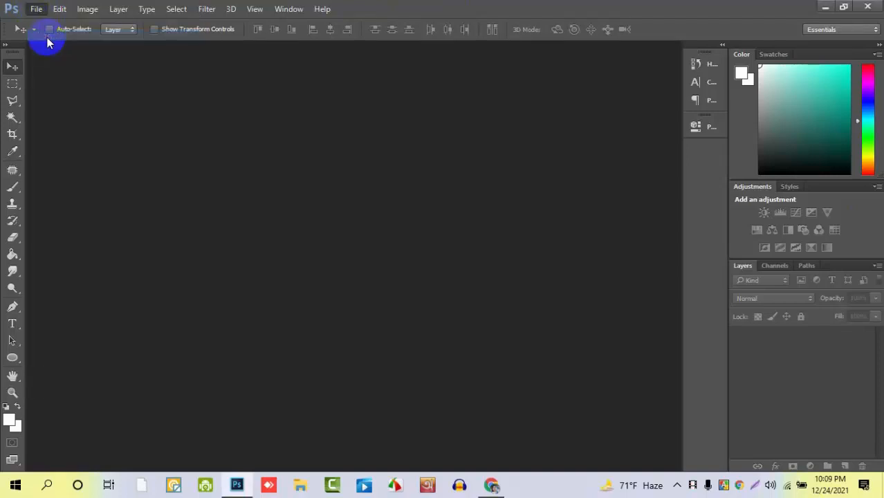
pyautogui.scroll(-1, 194, 197)
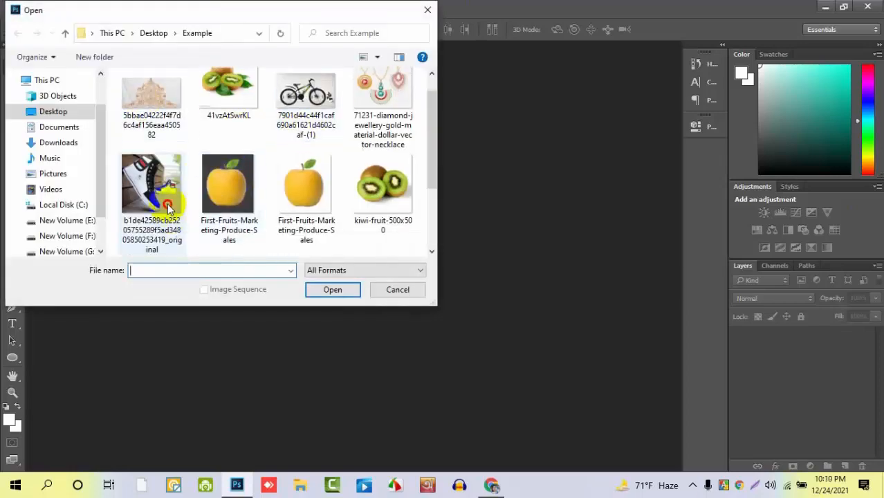
pyautogui.click(166, 190)
pyautogui.click(330, 290)
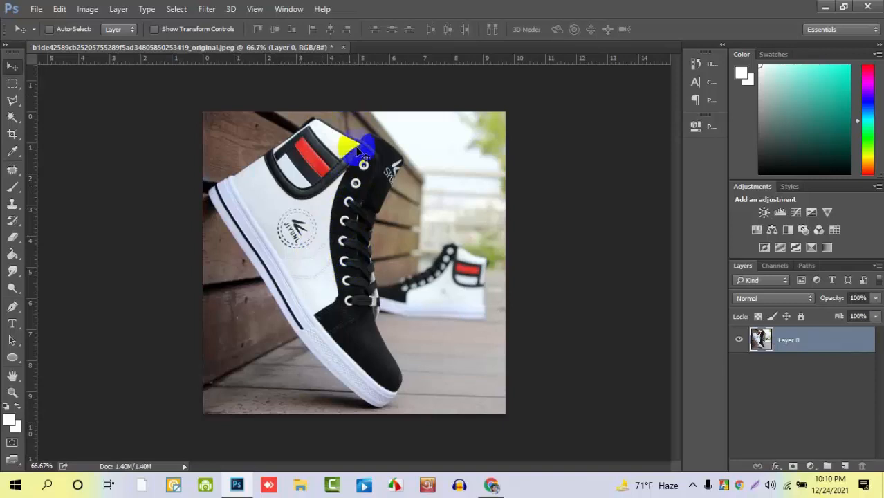
pyautogui.click(343, 47)
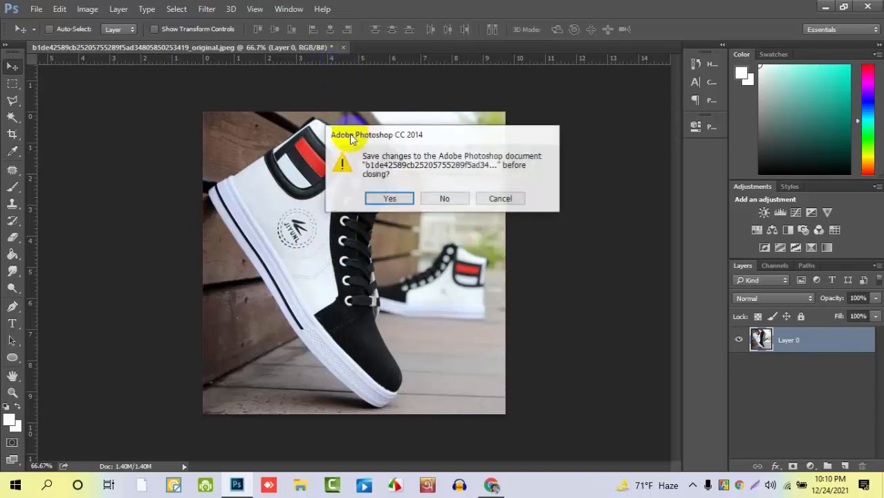
pyautogui.click(431, 200)
# - Open the 5bbae04222f4f7d6c4af156eaa450582, 7901d44c44f1caf690a61621d4602caf-(1) and 71231-diamond-jewellery-gold-material-dollar-vector-necklace images together from the Example folder
pyautogui.click(36, 9)
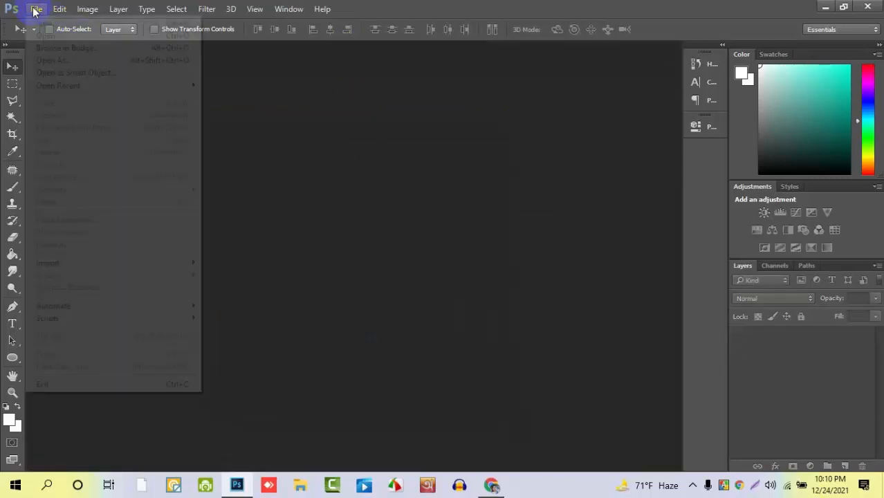
pyautogui.click(34, 36)
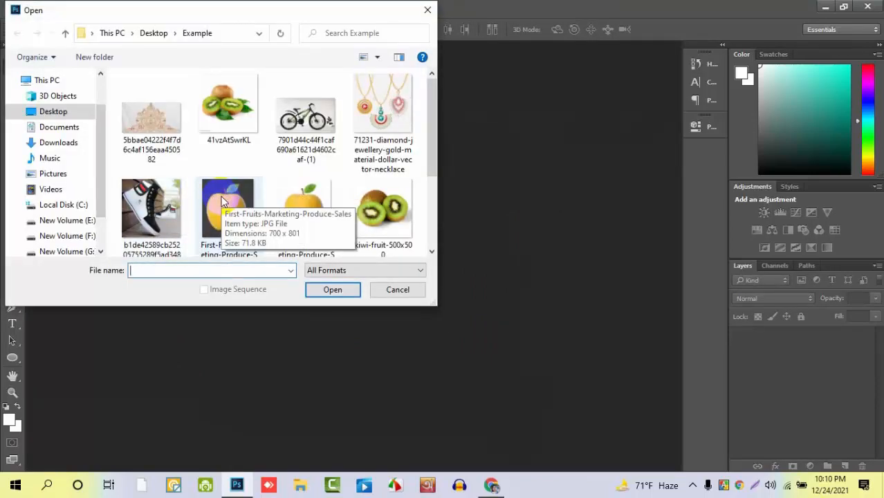
pyautogui.click(292, 133)
pyautogui.keyDown('ctrl'); pyautogui.click(383, 121); pyautogui.keyUp('ctrl')
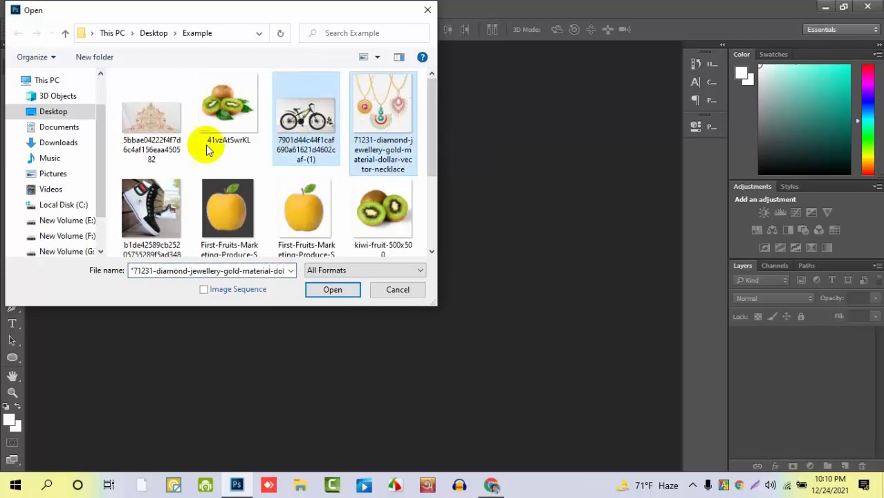
pyautogui.keyDown('ctrl'); pyautogui.click(153, 135); pyautogui.keyUp('ctrl')
pyautogui.click(331, 289)
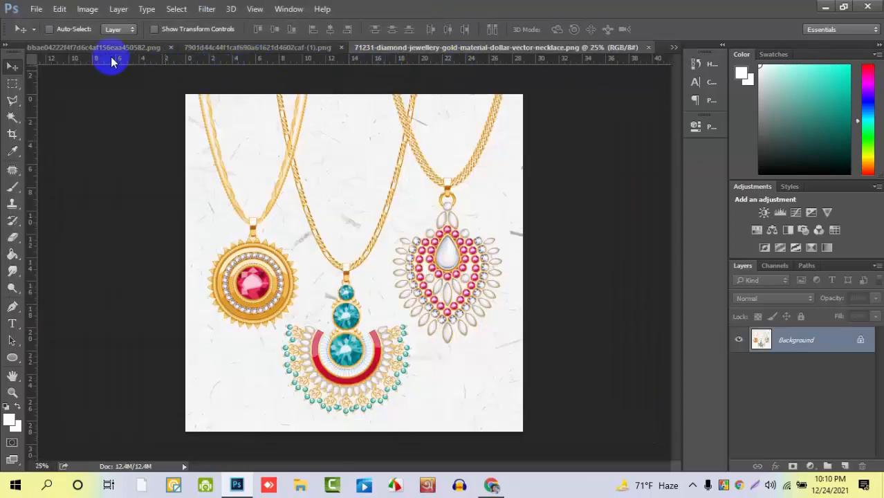
# - View each of the three open images and reorder the documents so the bicycle image comes first
pyautogui.click(97, 48)
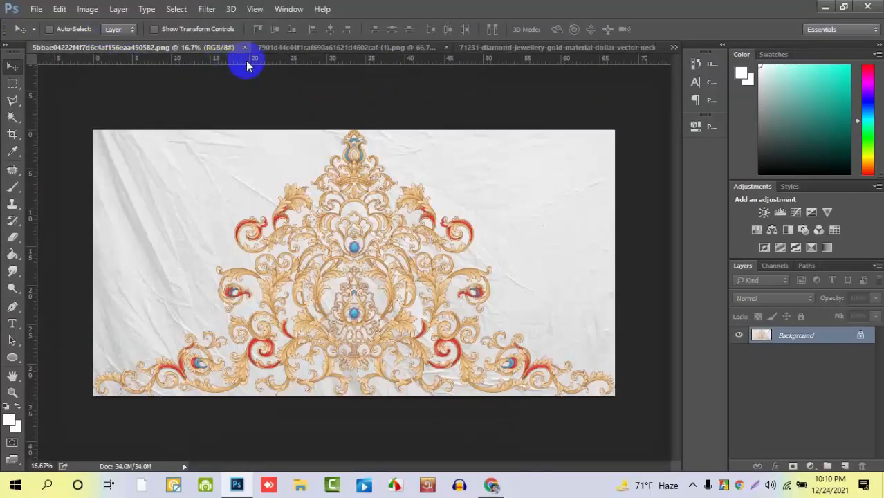
pyautogui.click(310, 48)
pyautogui.click(559, 49)
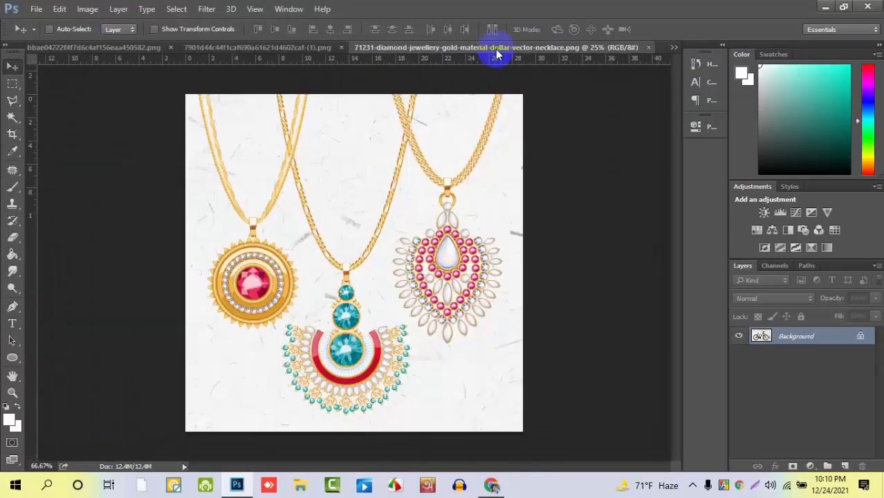
pyautogui.click(279, 56)
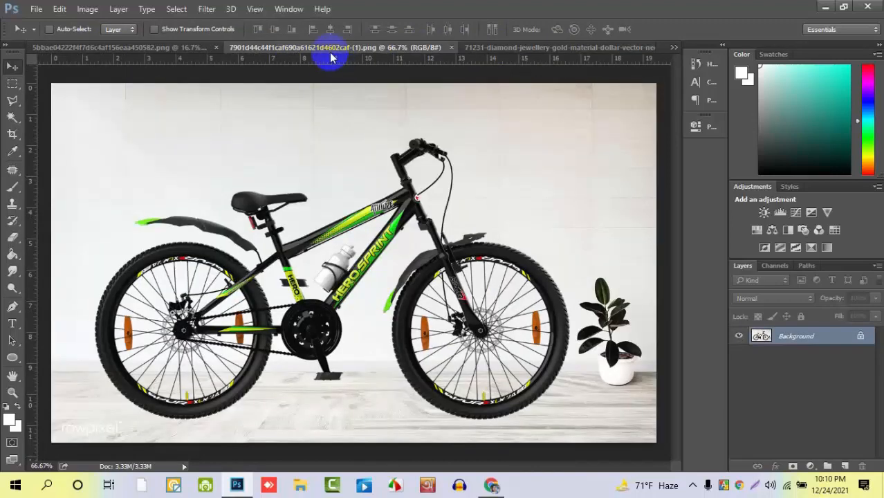
pyautogui.moveTo(323, 52); pyautogui.dragTo(148, 53)
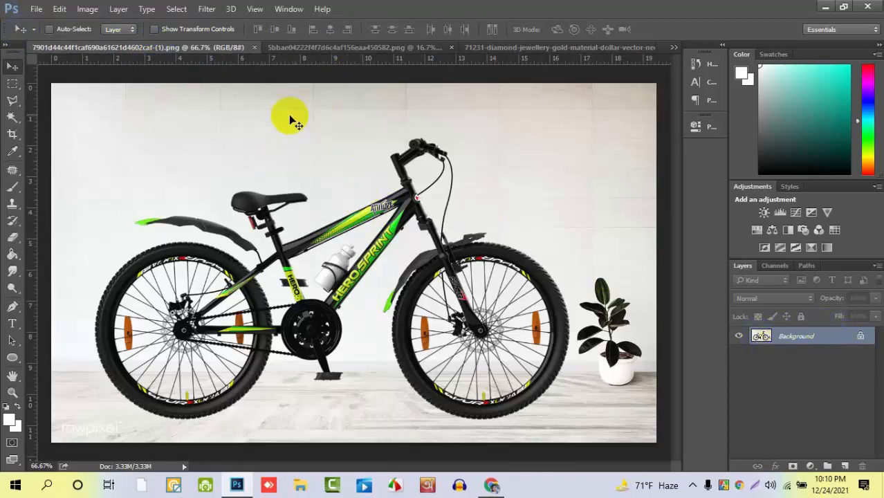
# - Unlock the bicycle image's Background layer and duplicate it
pyautogui.click(862, 337)
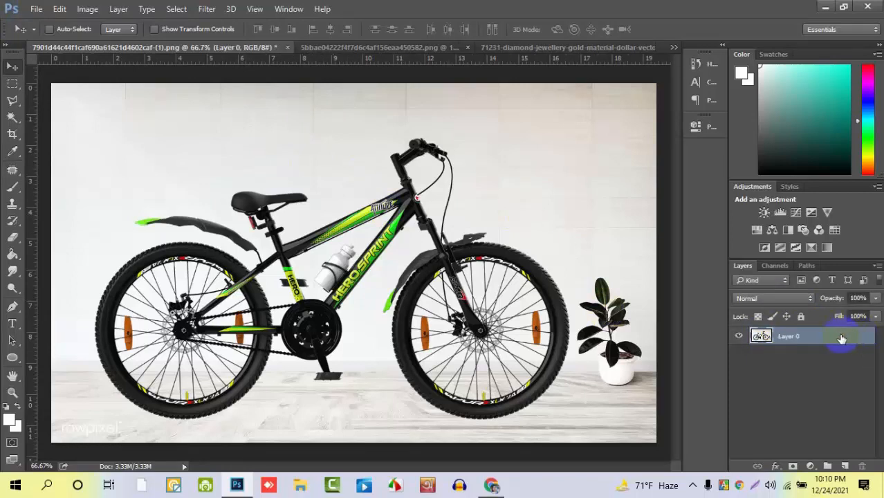
pyautogui.moveTo(838, 343); pyautogui.dragTo(845, 466)
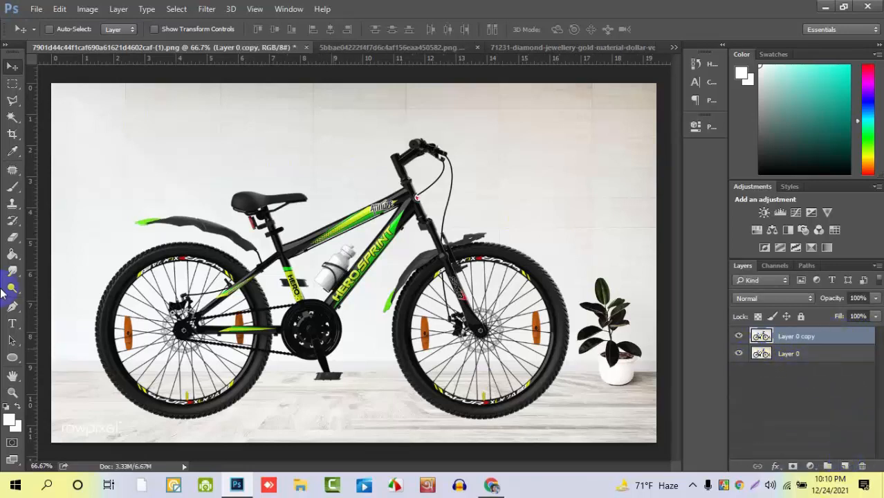
# - Examine the bicycle image at several magnifications and fit the whole picture to the window
pyautogui.click(434, 205)
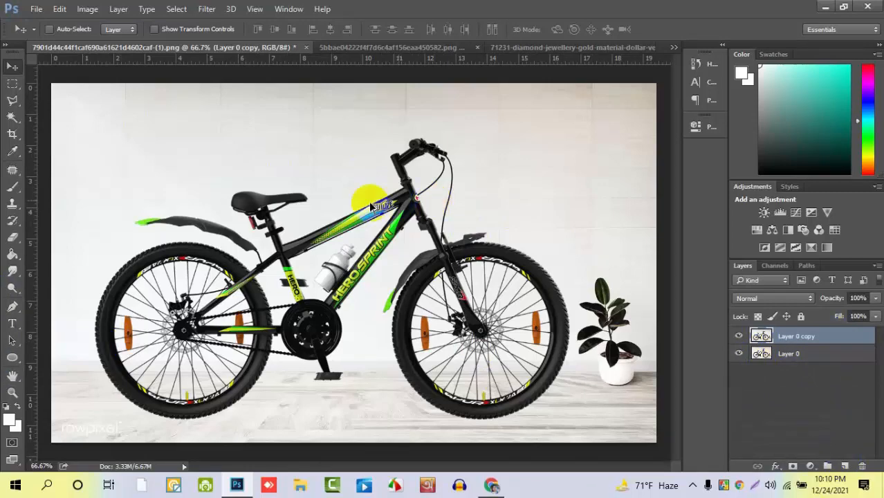
pyautogui.scroll(-2, 362, 209)
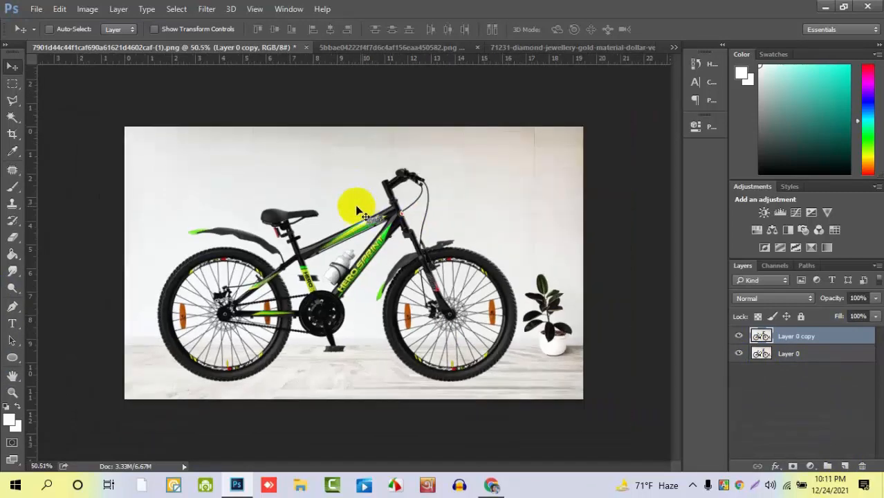
pyautogui.scroll(3, 356, 206)
pyautogui.scroll(-3, 350, 207)
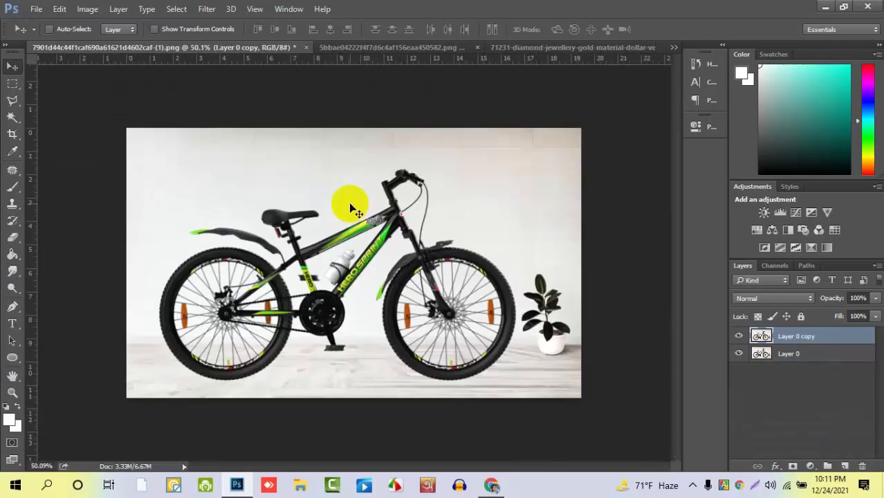
pyautogui.click(351, 208)
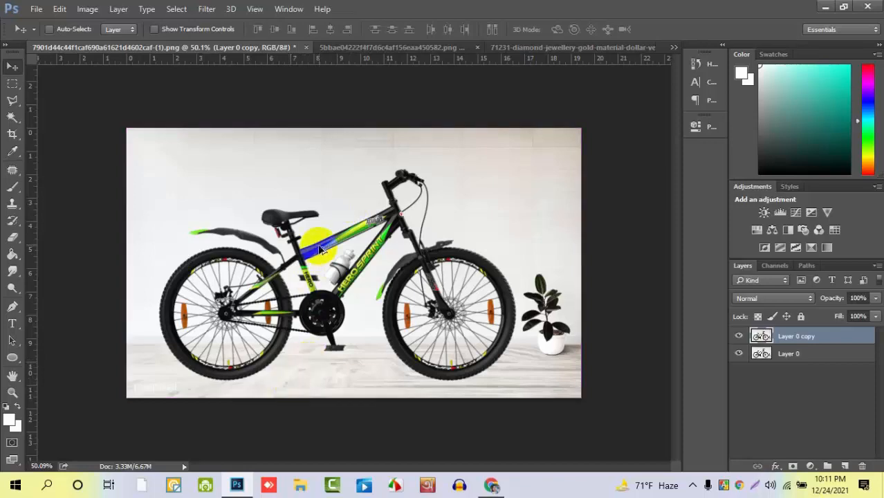
pyautogui.scroll(2, 320, 249)
pyautogui.scroll(-3, 321, 249)
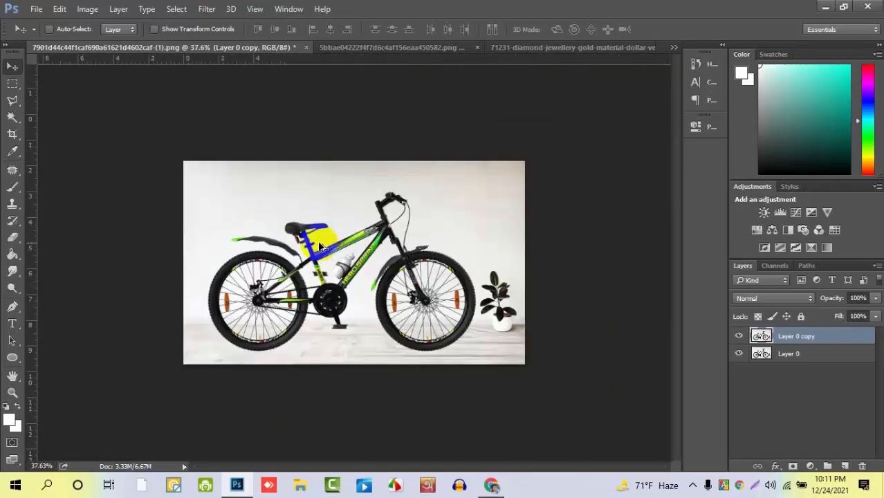
pyautogui.scroll(2, 321, 247)
pyautogui.scroll(-2, 322, 249)
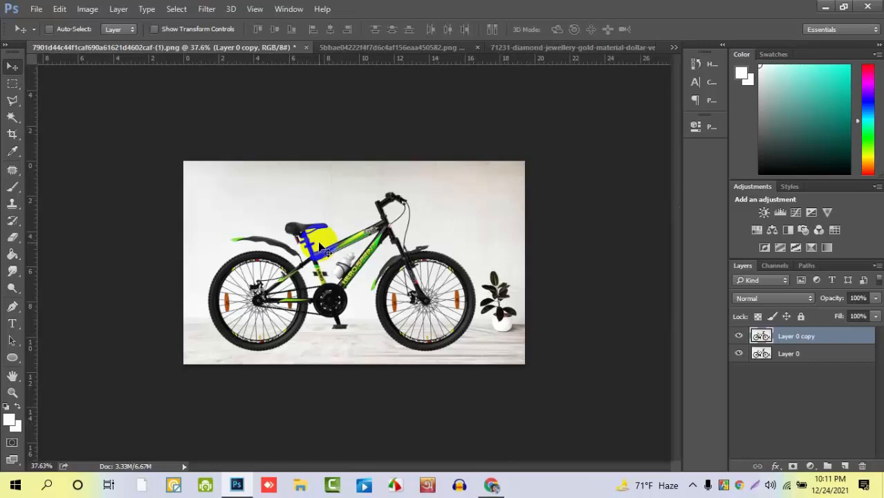
pyautogui.click(319, 244)
pyautogui.scroll(2, 319, 246)
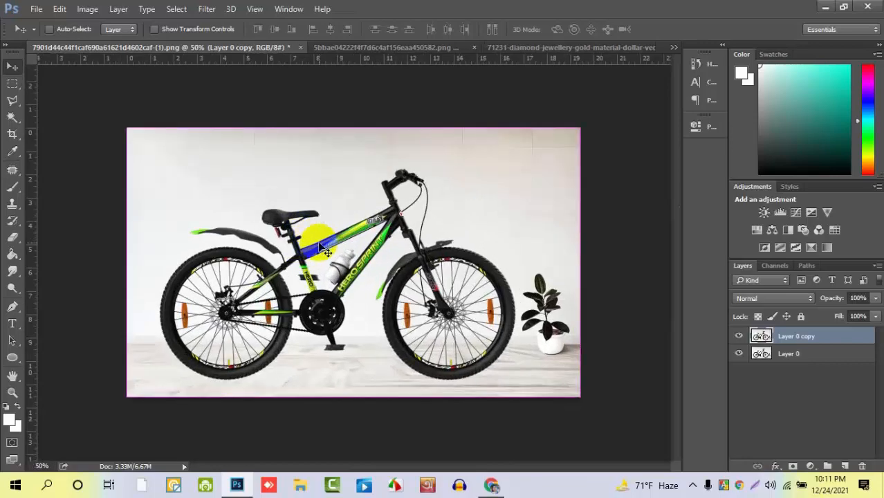
pyautogui.scroll(-4, 319, 246)
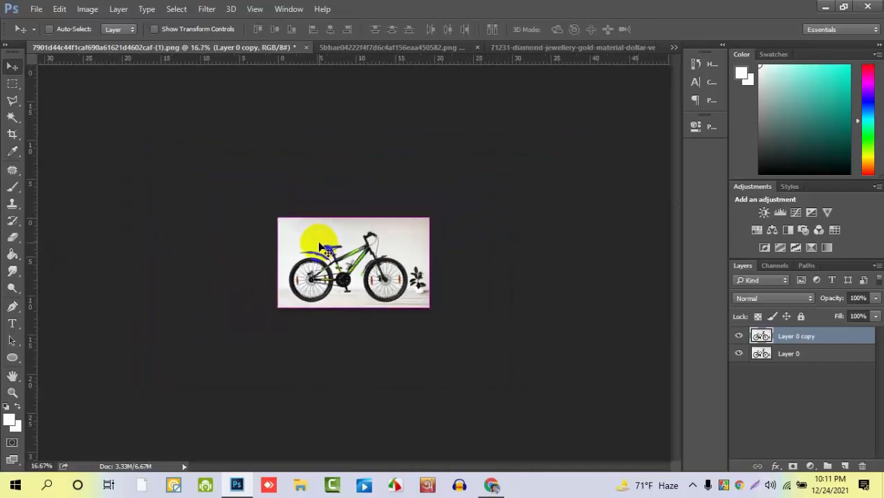
pyautogui.scroll(2, 320, 247)
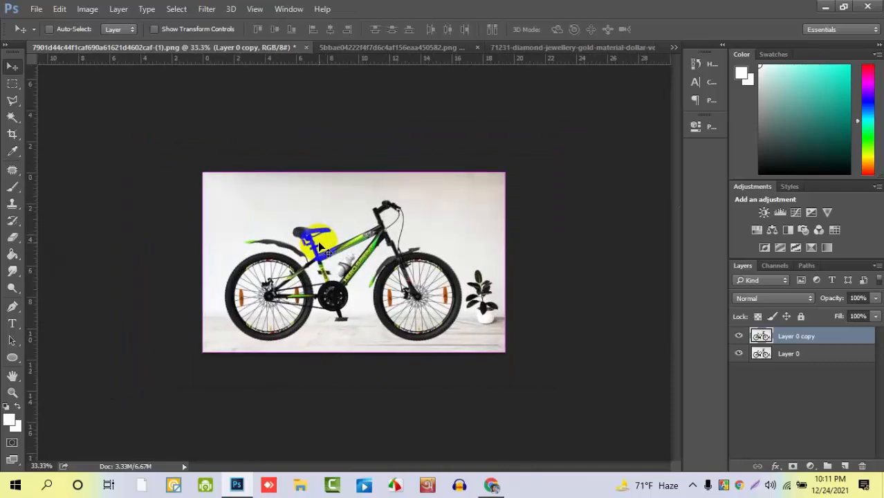
pyautogui.scroll(2, 319, 245)
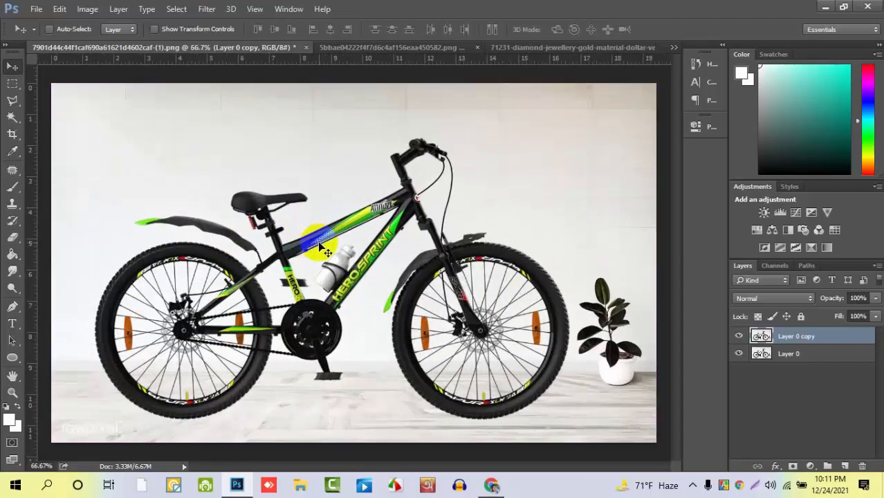
pyautogui.hotkey('ctrl', '0')
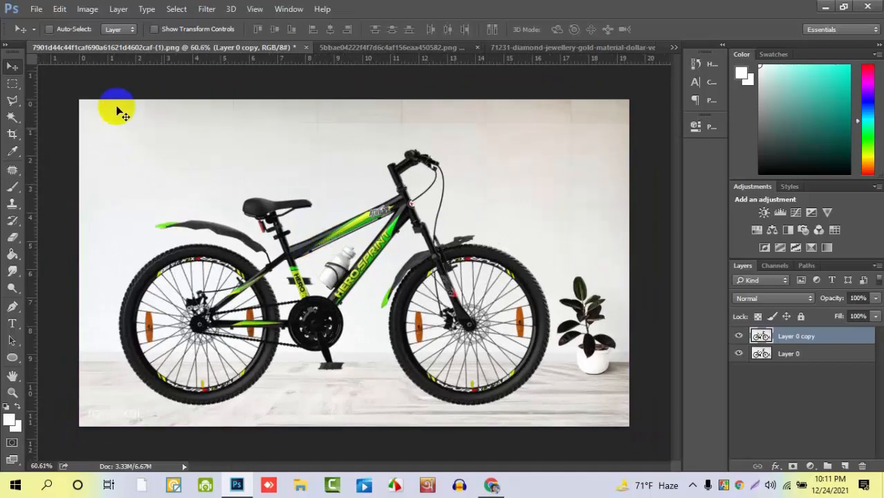
# - Draw a rectangle shape of about 1517 × 947 px covering the whole canvas and fill it with cyan
pyautogui.click(13, 358)
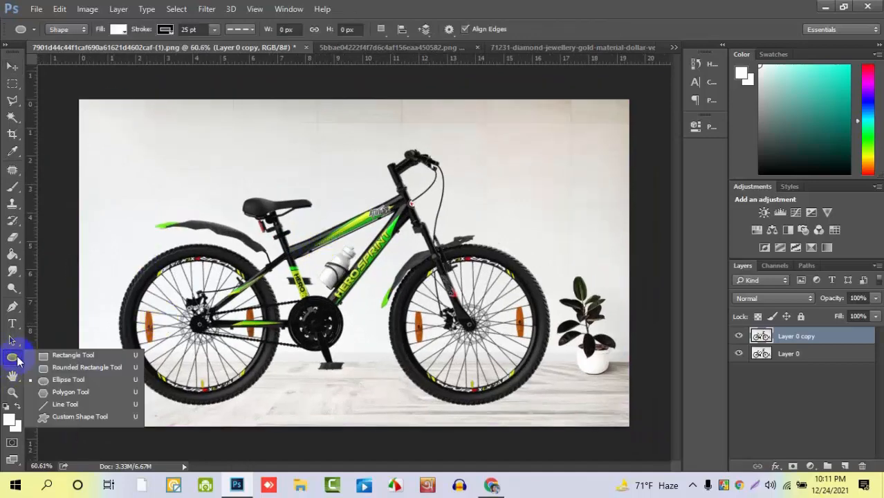
pyautogui.click(76, 353)
pyautogui.moveTo(65, 77); pyautogui.dragTo(661, 451)
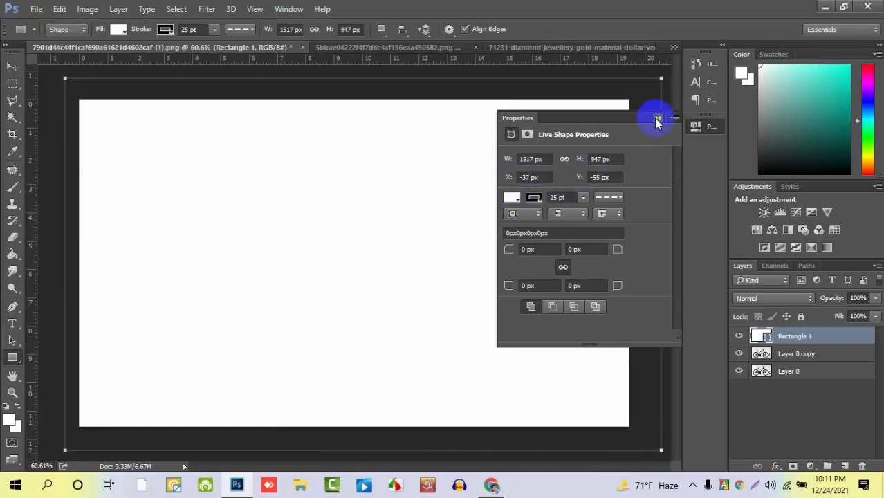
pyautogui.click(512, 197)
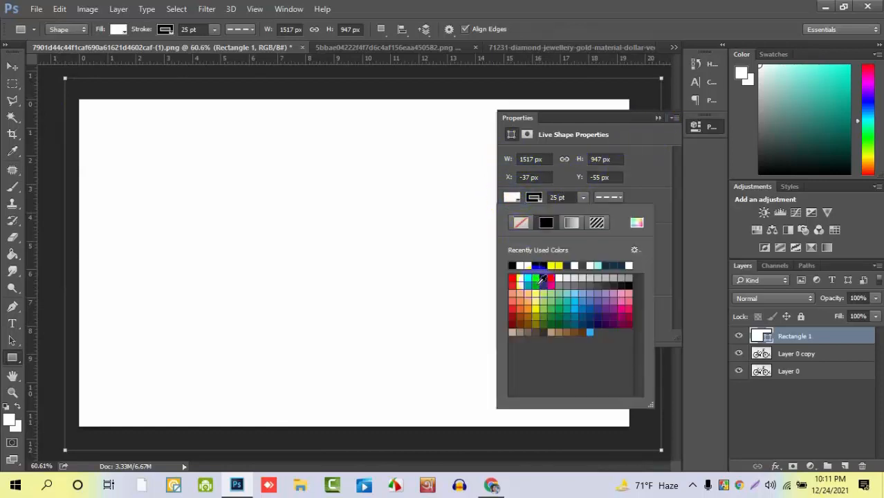
pyautogui.click(536, 277)
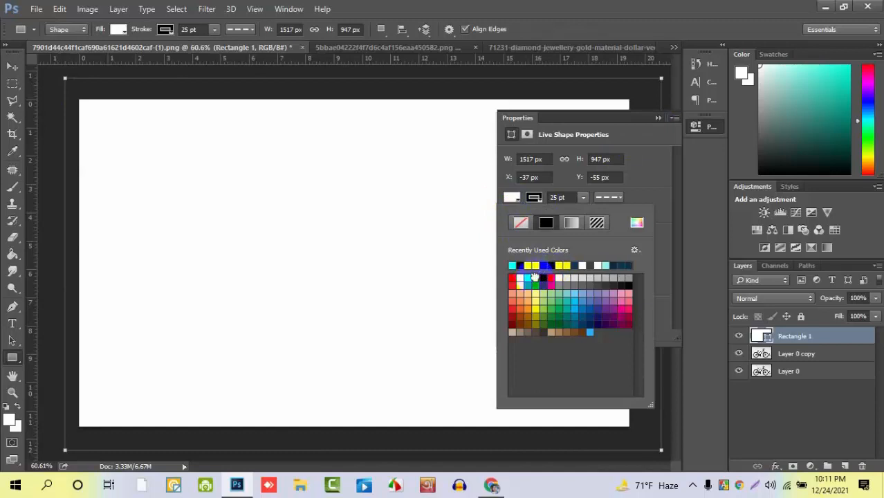
pyautogui.click(657, 119)
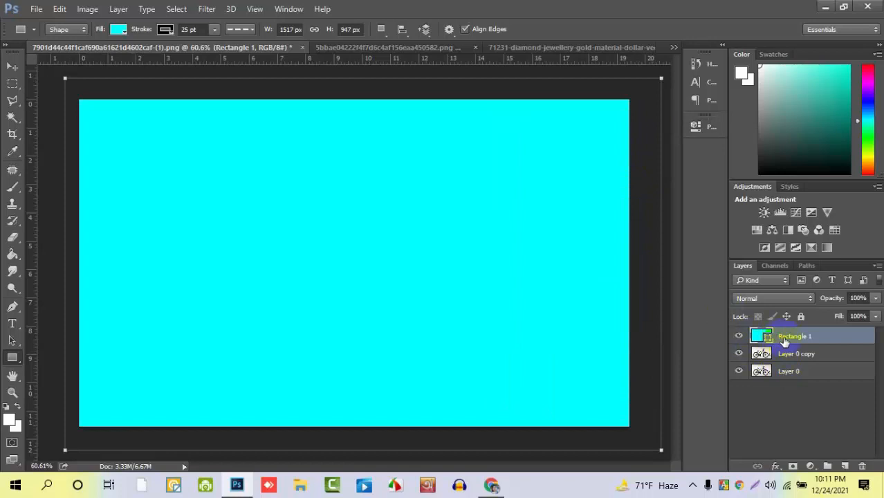
# - Move the cyan rectangle layer beneath Layer 0 copy, hide Layer 0, and make the copy the active layer
pyautogui.moveTo(783, 342); pyautogui.dragTo(787, 362)
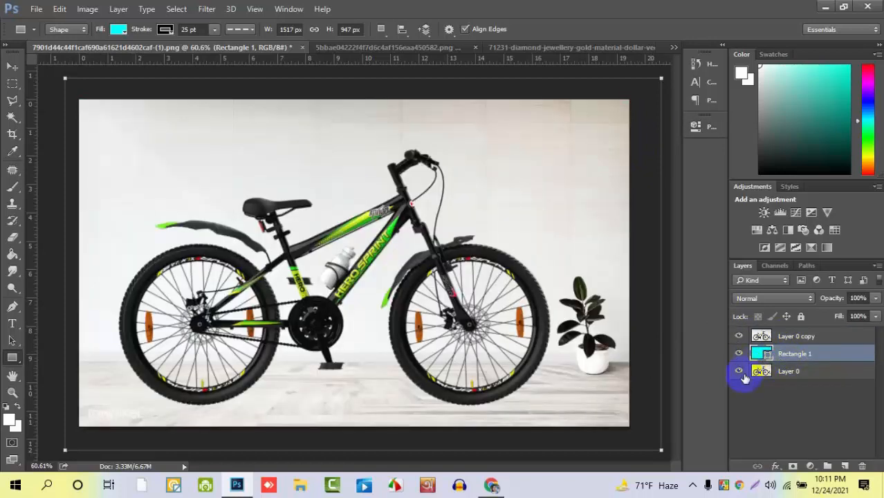
pyautogui.click(803, 338)
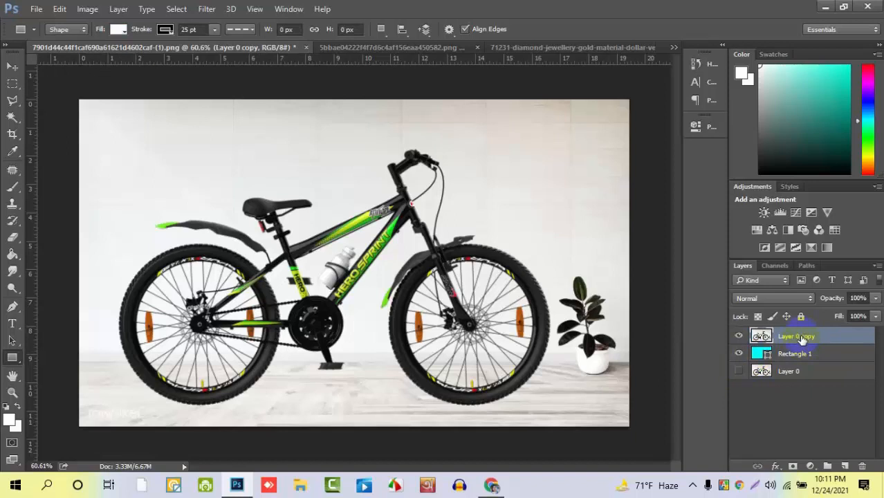
# - Activate the Pen tool and examine the bicycle's outline up close, from the rear wheel along the frame to the handlebar and front wheel
pyautogui.click(11, 67)
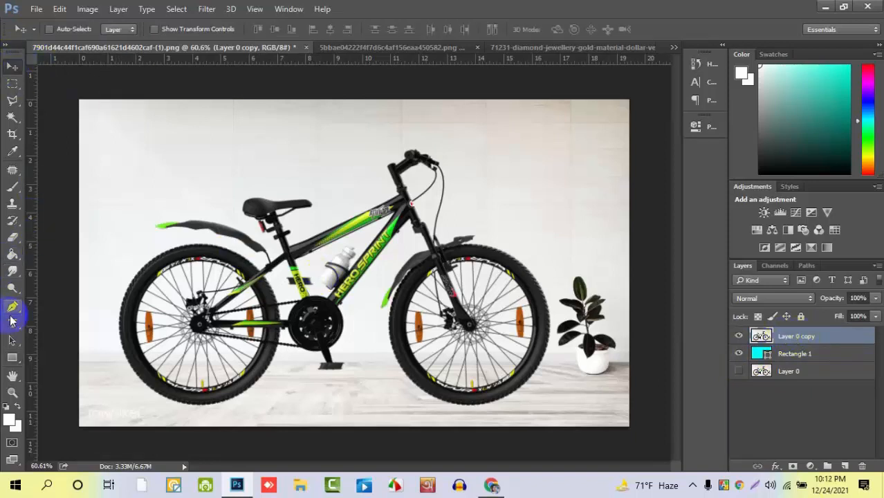
pyautogui.click(11, 308)
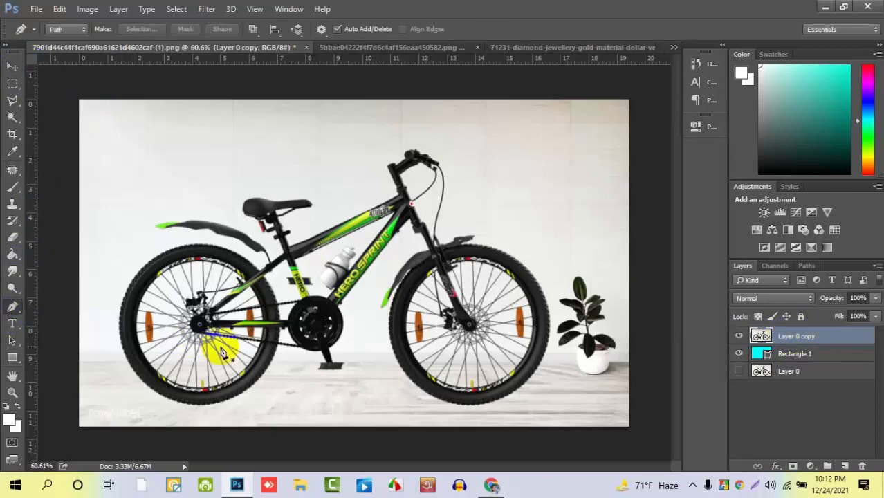
pyautogui.click(200, 326)
pyautogui.scroll(5, 189, 274)
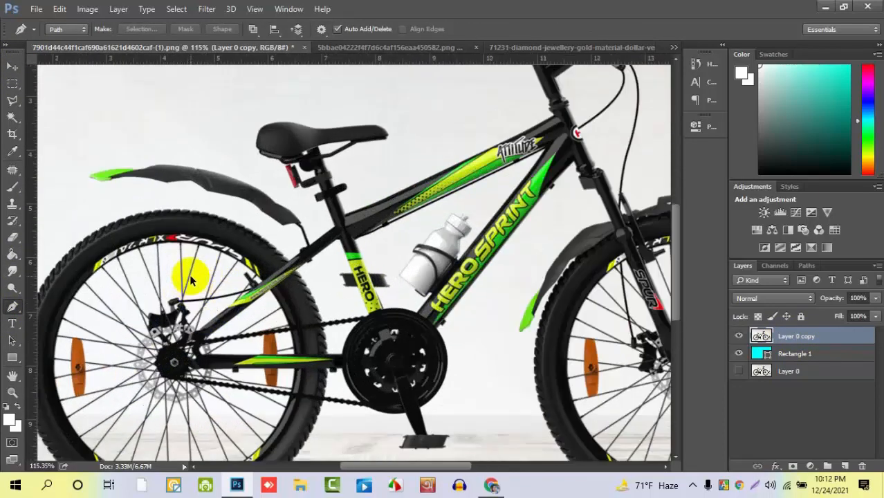
pyautogui.scroll(3, 190, 274)
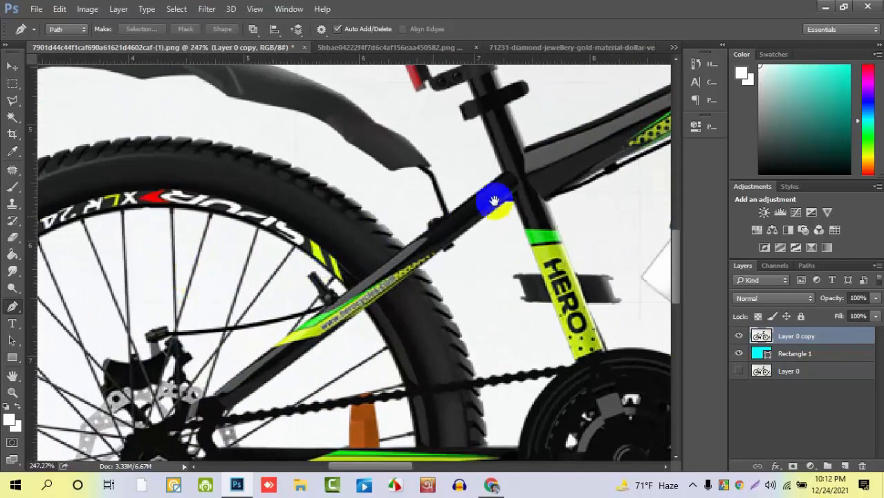
pyautogui.moveTo(503, 194); pyautogui.dragTo(160, 370)
pyautogui.moveTo(486, 246); pyautogui.dragTo(242, 390)
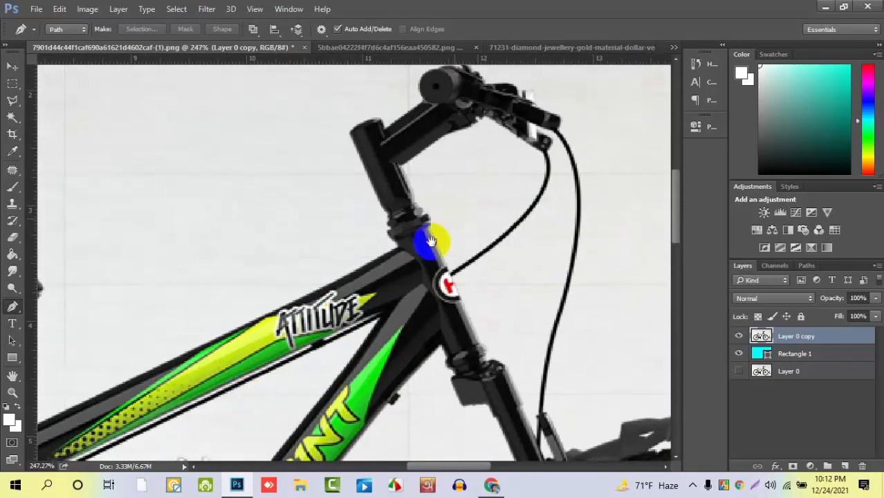
pyautogui.moveTo(433, 241); pyautogui.dragTo(437, 270)
pyautogui.moveTo(430, 191); pyautogui.dragTo(419, 265)
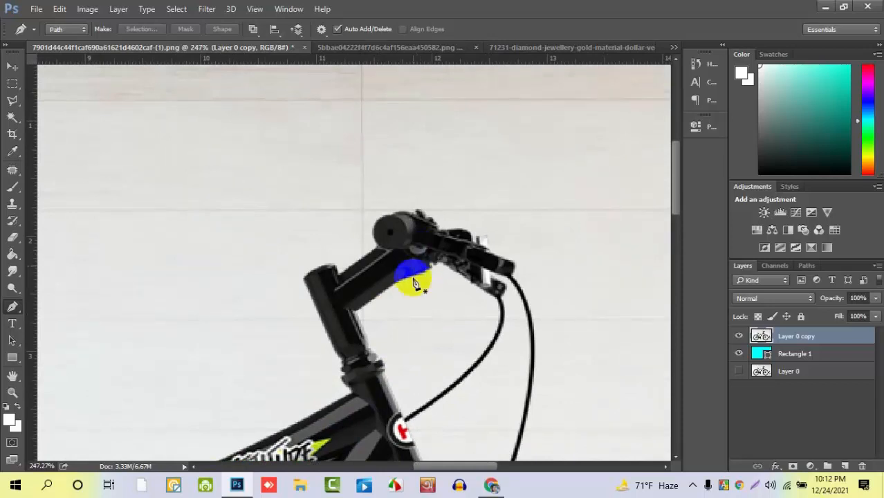
pyautogui.scroll(-3, 410, 280)
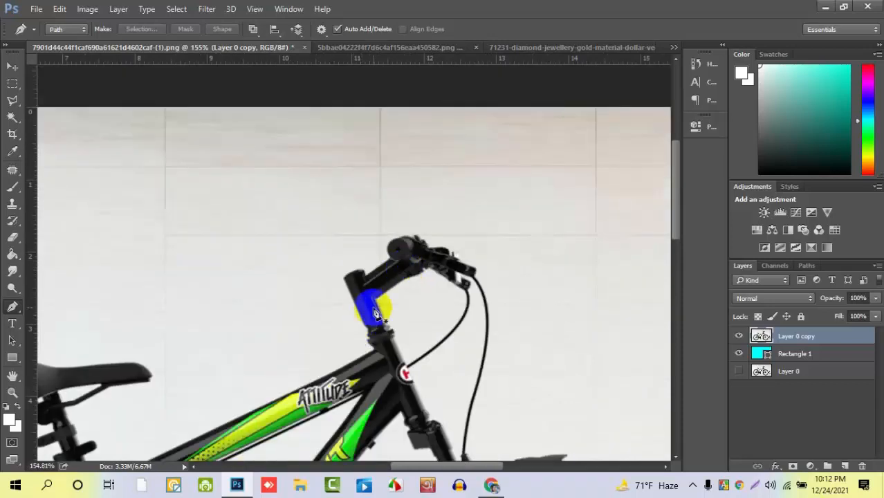
pyautogui.scroll(-5, 387, 307)
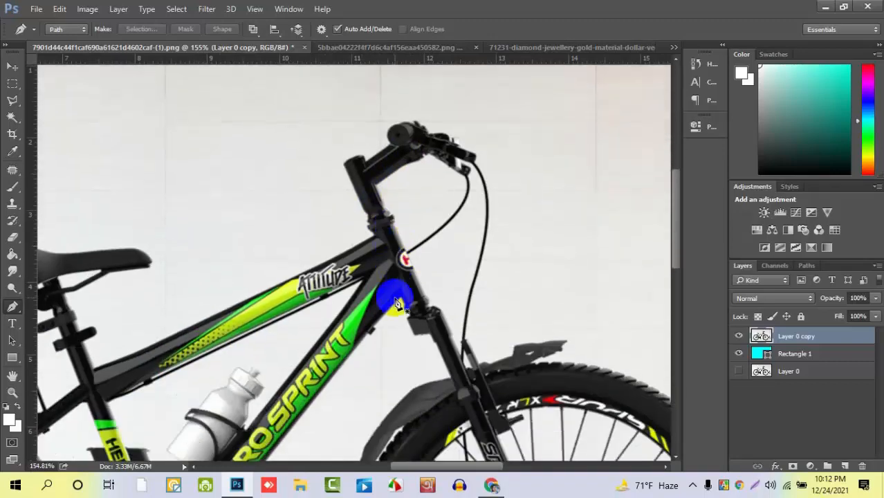
pyautogui.click(395, 293)
pyautogui.scroll(-8, 395, 286)
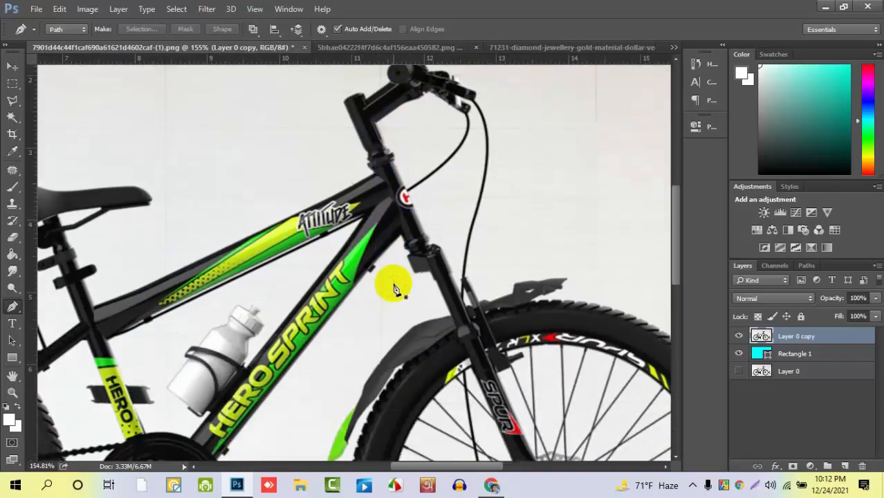
pyautogui.click(774, 335)
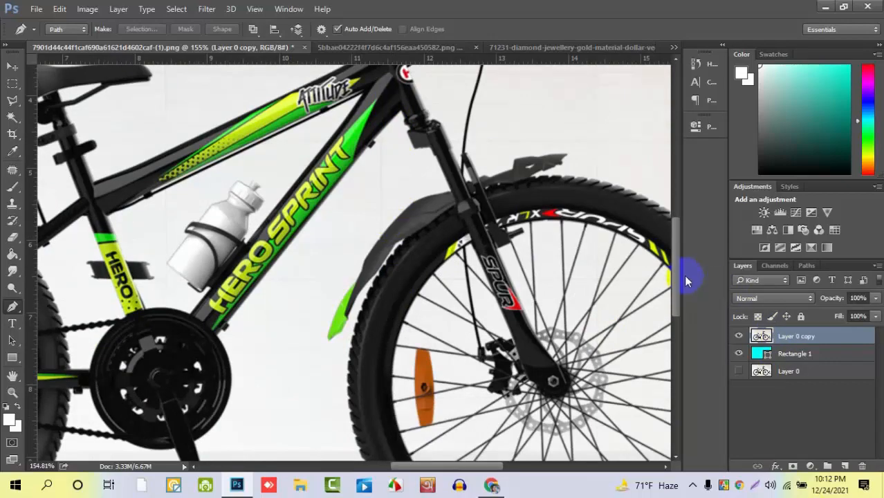
pyautogui.moveTo(677, 262); pyautogui.dragTo(671, 226)
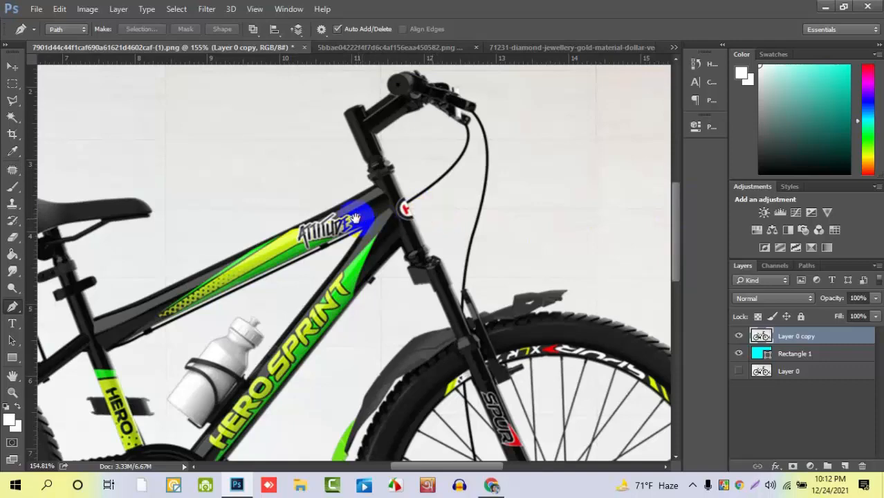
pyautogui.moveTo(355, 218); pyautogui.dragTo(335, 353)
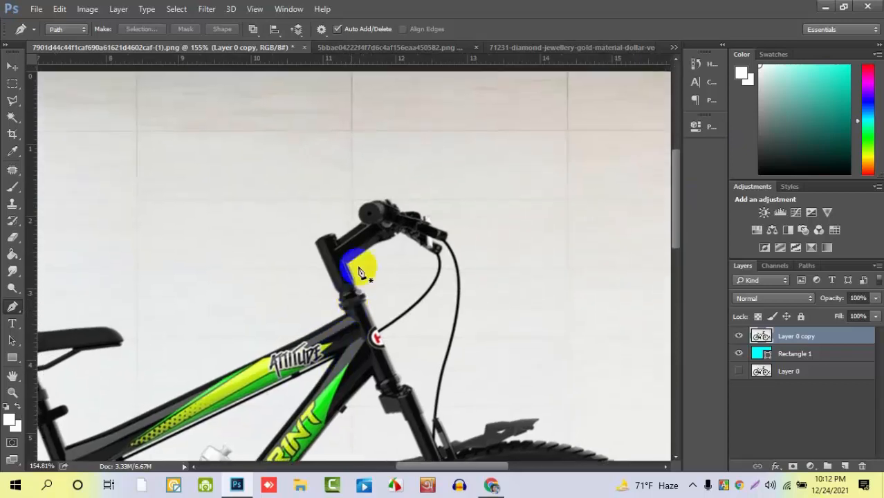
# - Start a Pen path at the handlebar and trace the upper edge of the brake lever clamp towards the round grip
pyautogui.scroll(7, 371, 223)
pyautogui.scroll(2, 374, 226)
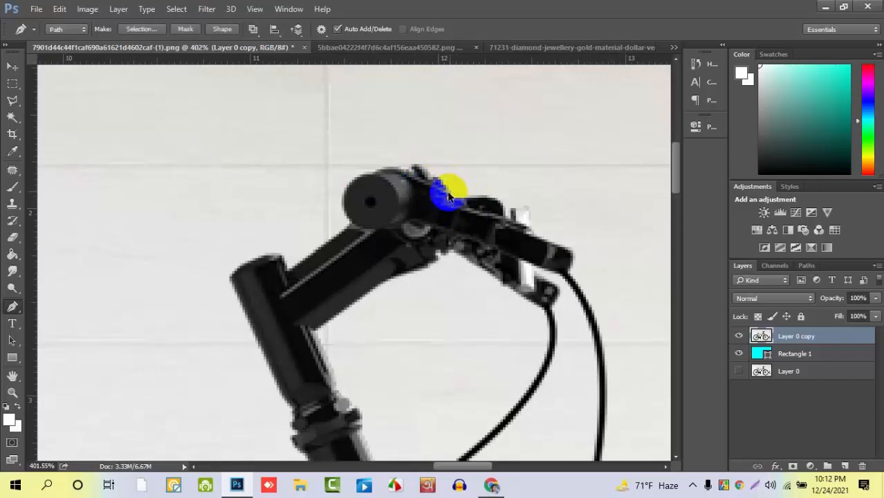
pyautogui.scroll(2, 448, 202)
pyautogui.scroll(-1, 443, 205)
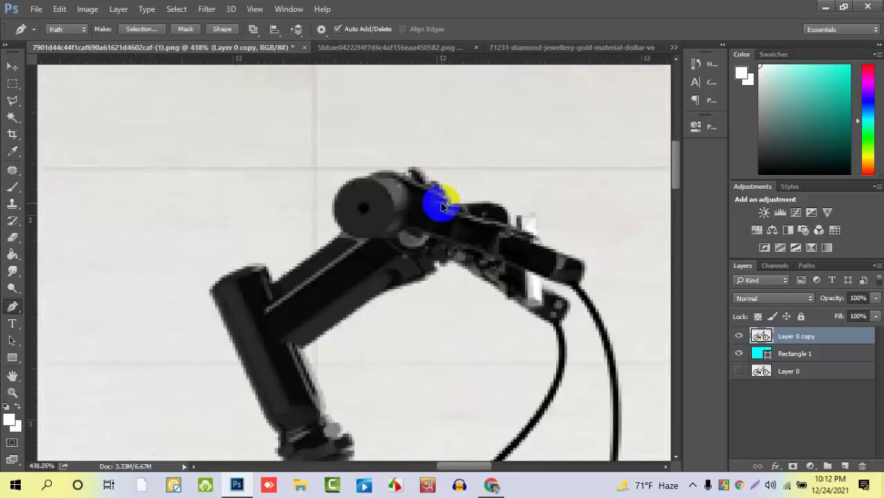
pyautogui.scroll(2, 446, 202)
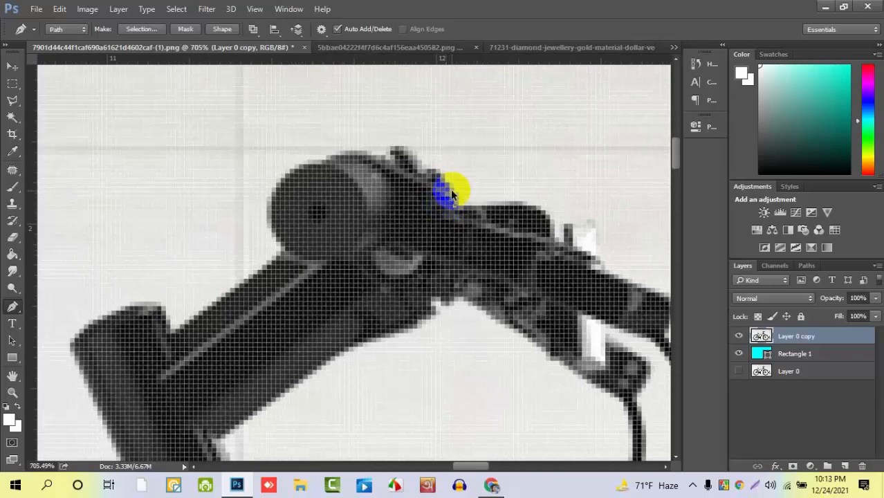
pyautogui.scroll(-3, 451, 196)
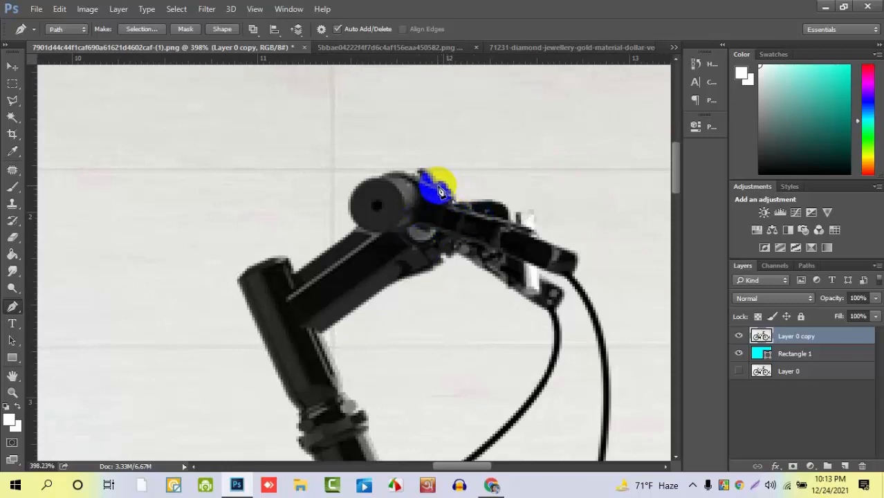
pyautogui.moveTo(440, 189); pyautogui.dragTo(406, 184)
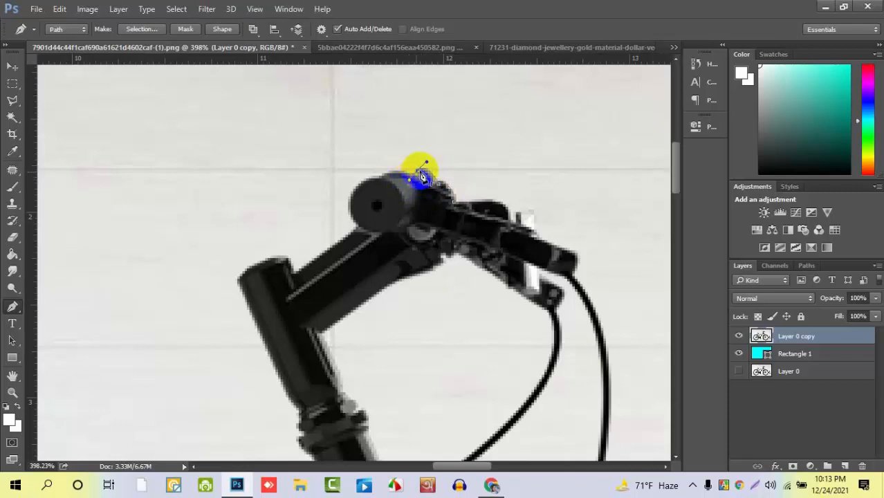
pyautogui.moveTo(413, 181); pyautogui.dragTo(391, 160)
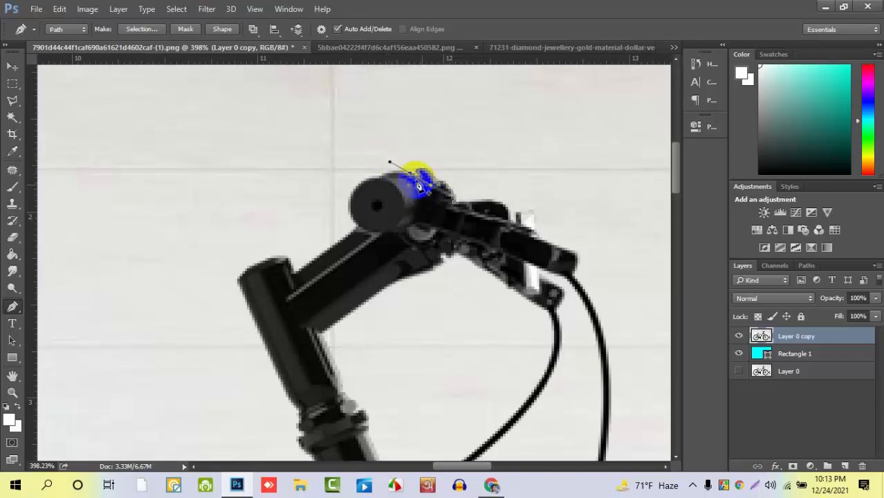
pyautogui.click(413, 182)
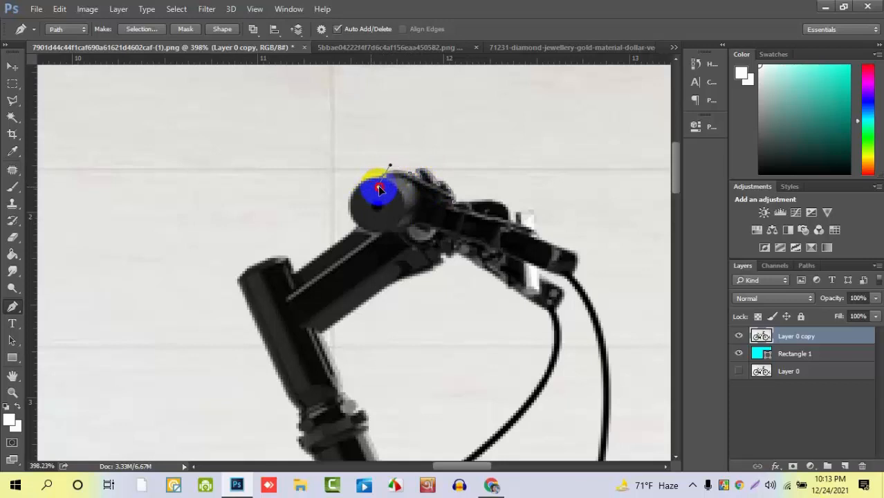
# - Continue the path around the handlebar's round grip end and onto the upper edge of the stem, with corner anchors at the direction changes
pyautogui.moveTo(384, 177)
pyautogui.mouseDown()
pyautogui.moveTo(380, 188)
pyautogui.moveTo(391, 180)
pyautogui.mouseUp()
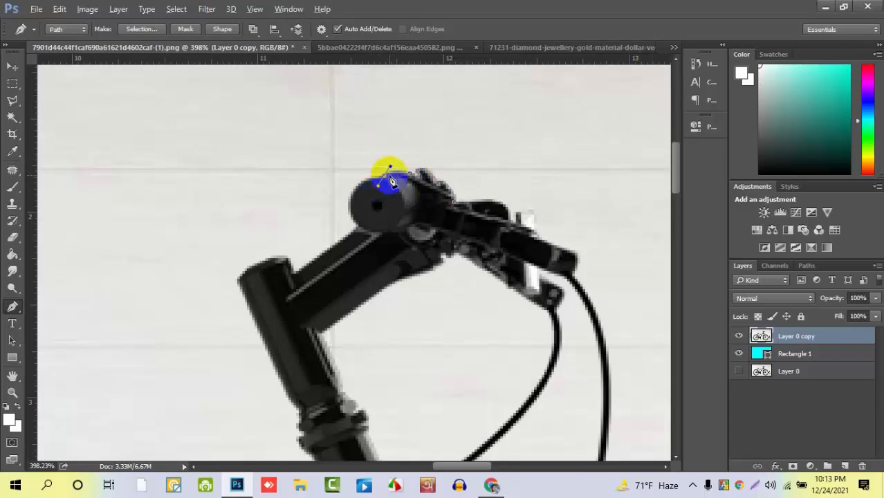
pyautogui.keyDown('alt'); pyautogui.click(386, 177); pyautogui.keyUp('alt')
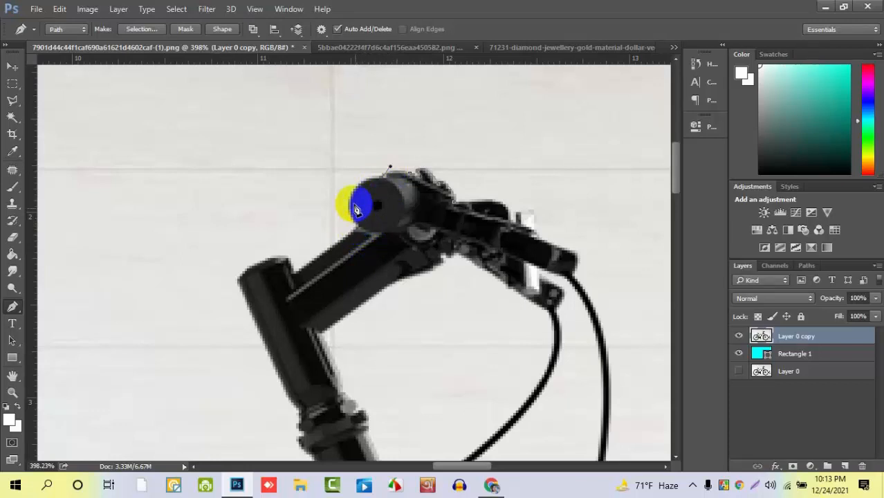
pyautogui.moveTo(348, 199); pyautogui.dragTo(349, 222)
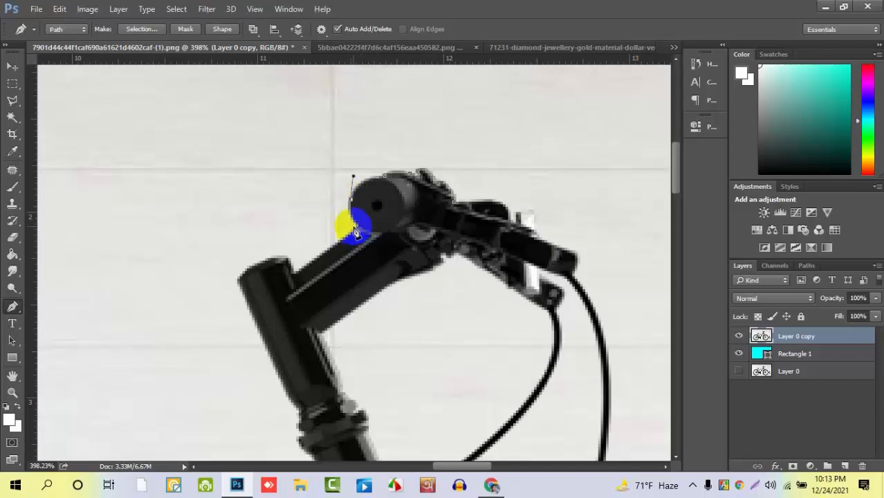
pyautogui.moveTo(356, 227); pyautogui.dragTo(332, 242)
pyautogui.keyDown('alt'); pyautogui.click(345, 236); pyautogui.keyUp('alt')
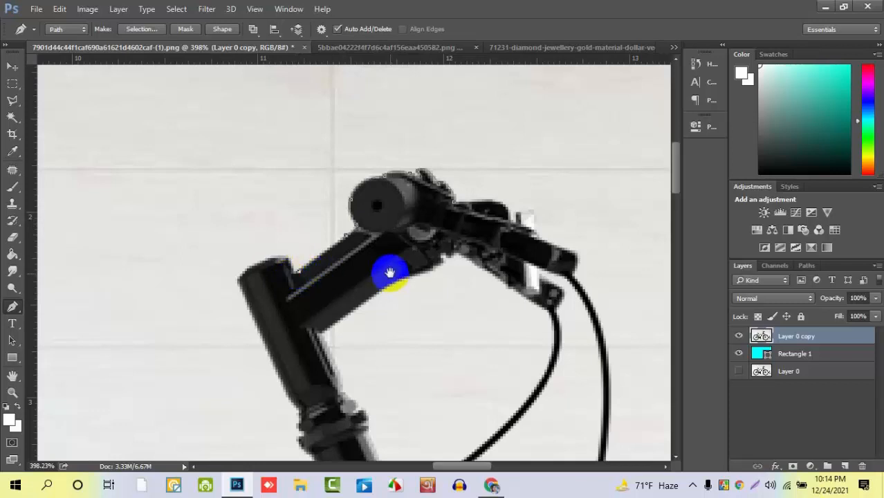
# - Trace the path around the top cap of the steering tube, from the stem notch over to the tube's outer edge
pyautogui.moveTo(382, 270); pyautogui.dragTo(473, 267)
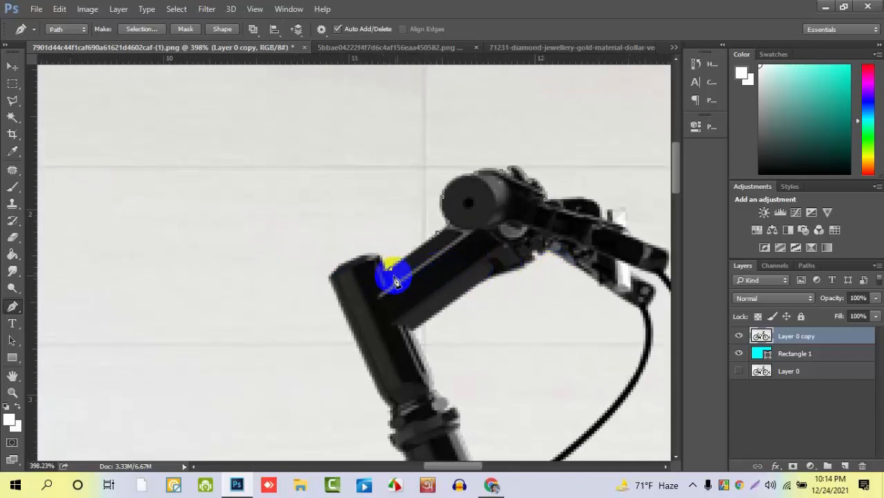
pyautogui.scroll(1, 394, 279)
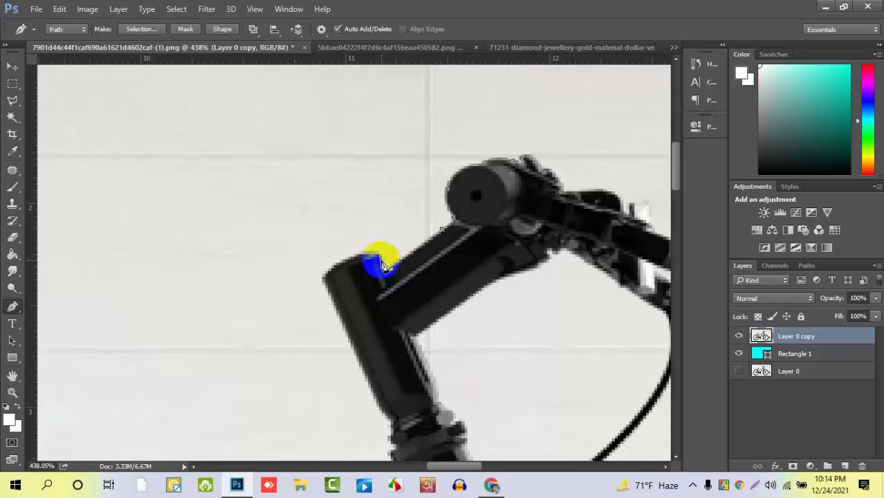
pyautogui.moveTo(383, 264); pyautogui.dragTo(379, 241)
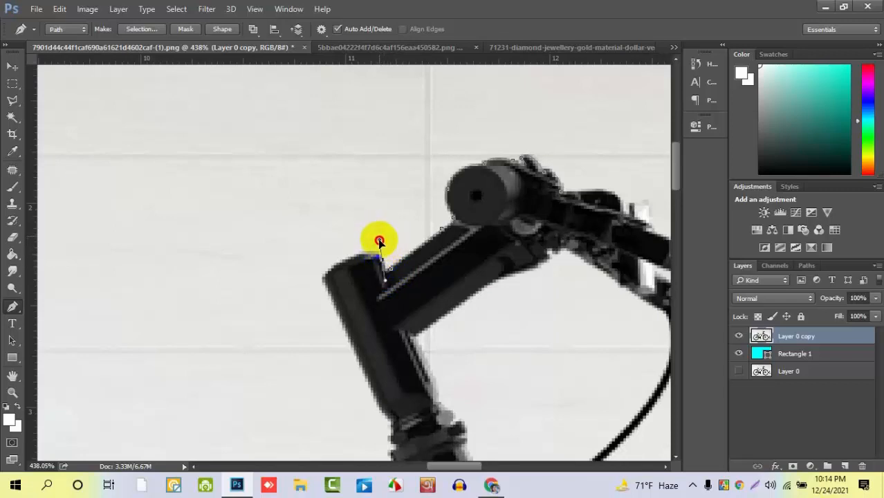
pyautogui.keyDown('alt'); pyautogui.click(382, 262); pyautogui.keyUp('alt')
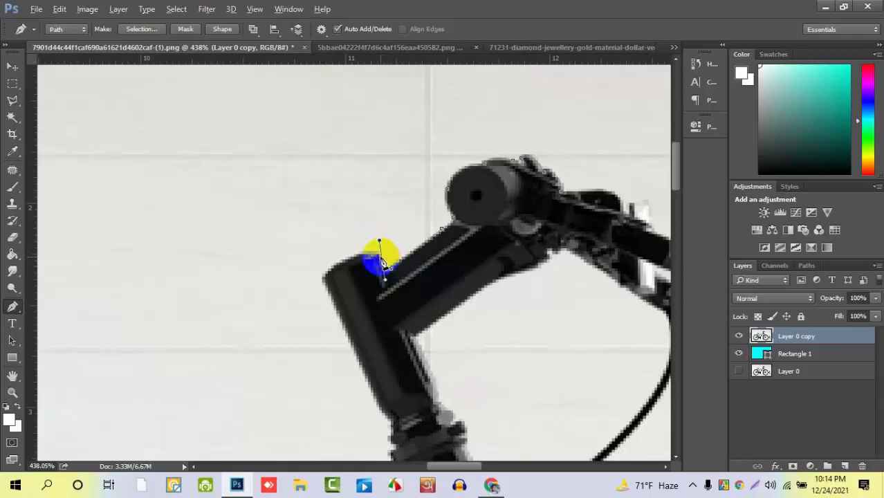
pyautogui.moveTo(350, 260); pyautogui.dragTo(308, 275)
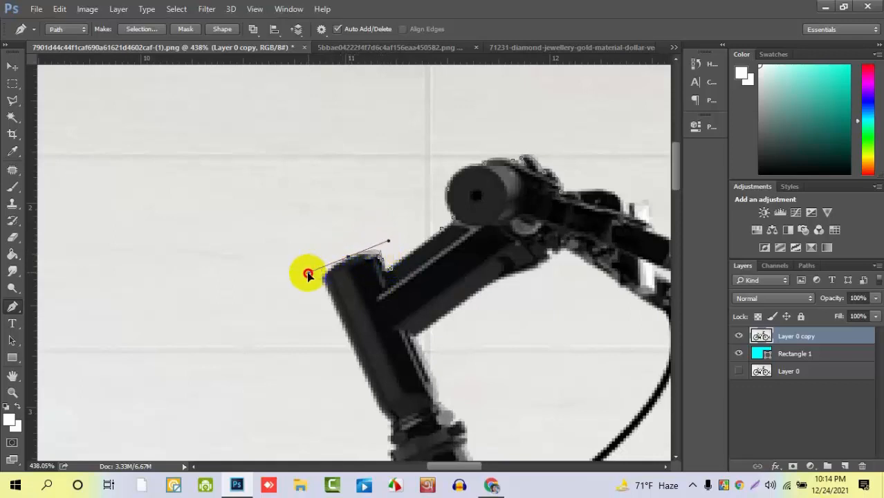
pyautogui.keyDown('alt'); pyautogui.click(349, 260); pyautogui.keyUp('alt')
pyautogui.moveTo(318, 269); pyautogui.dragTo(331, 292)
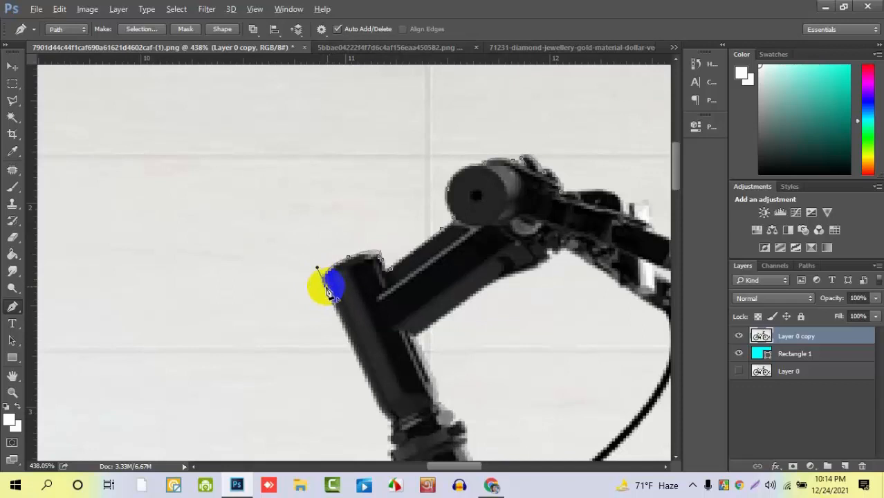
# - Extend the path down the outer edge of the steering tube to the top of the headset
pyautogui.moveTo(375, 315); pyautogui.dragTo(355, 197)
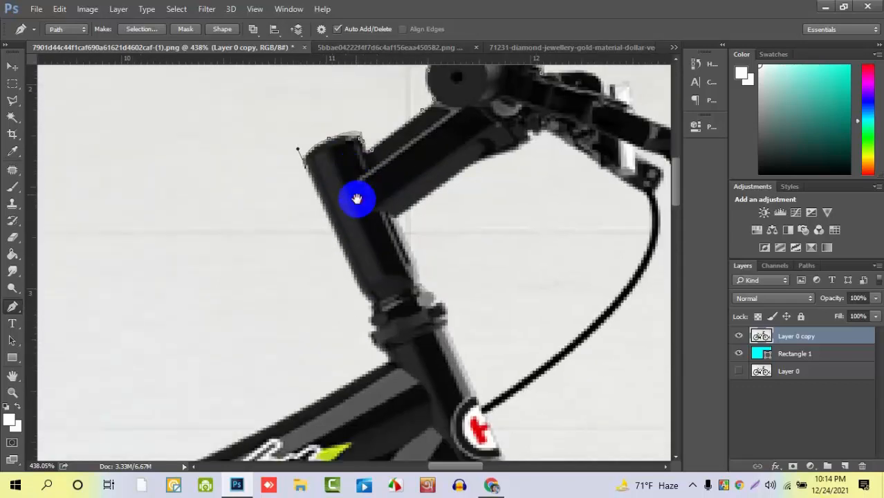
pyautogui.moveTo(360, 288)
pyautogui.mouseDown()
pyautogui.moveTo(366, 296)
pyautogui.moveTo(356, 301)
pyautogui.moveTo(367, 302)
pyautogui.moveTo(363, 289)
pyautogui.moveTo(391, 300)
pyautogui.moveTo(369, 264)
pyautogui.moveTo(361, 278)
pyautogui.moveTo(349, 259)
pyautogui.moveTo(351, 271)
pyautogui.mouseUp()
pyautogui.click(352, 268)
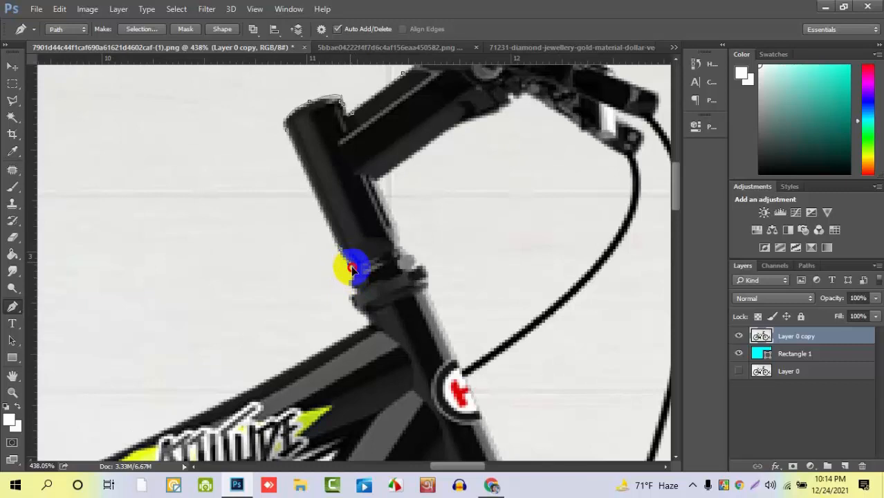
# - Trace the path around the headset collar to the corner where it meets the frame's top tube, removing anchor handles at the sharp corners
pyautogui.moveTo(352, 269)
pyautogui.mouseDown()
pyautogui.moveTo(345, 260)
pyautogui.moveTo(344, 295)
pyautogui.moveTo(352, 285)
pyautogui.moveTo(359, 296)
pyautogui.mouseUp()
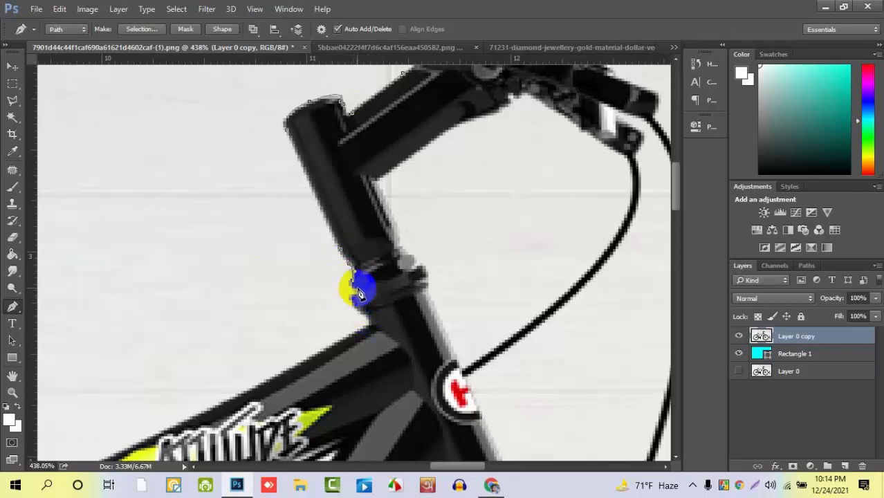
pyautogui.click(357, 291)
pyautogui.moveTo(365, 282); pyautogui.dragTo(343, 292)
pyautogui.keyDown('alt'); pyautogui.click(352, 295); pyautogui.keyUp('alt')
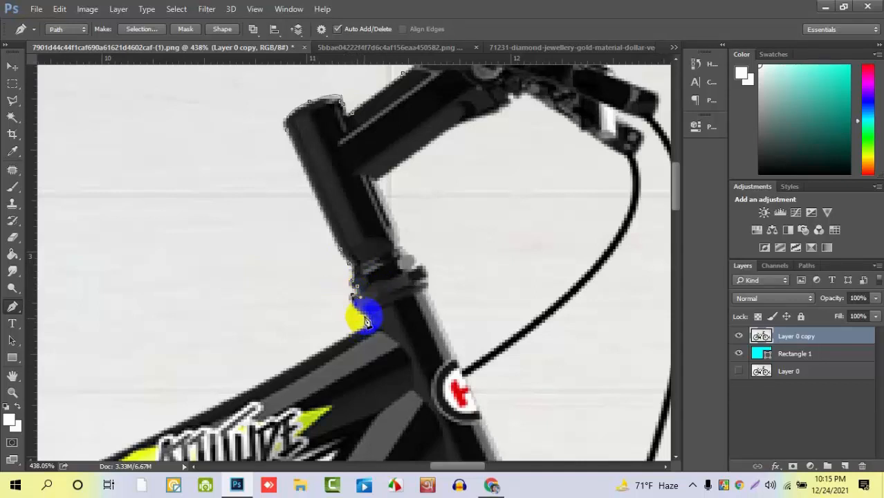
pyautogui.moveTo(360, 316)
pyautogui.mouseDown()
pyautogui.moveTo(374, 325)
pyautogui.moveTo(359, 317)
pyautogui.moveTo(365, 322)
pyautogui.moveTo(342, 337)
pyautogui.moveTo(362, 330)
pyautogui.mouseUp()
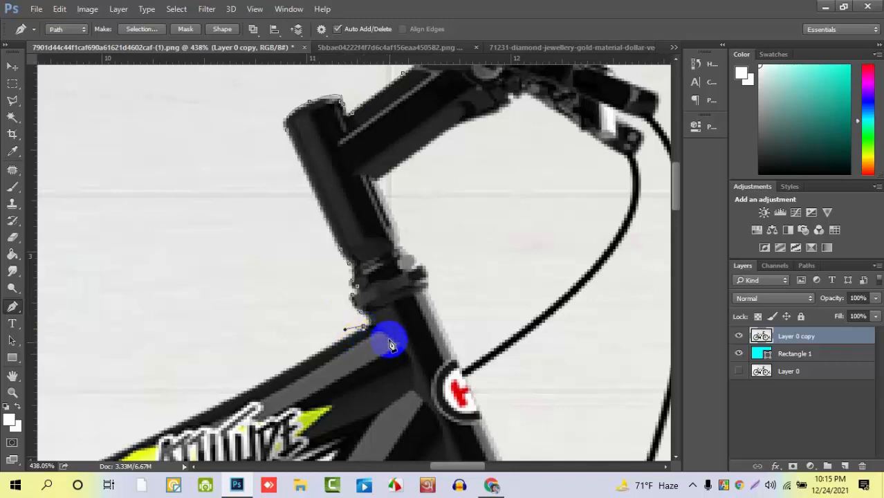
pyautogui.click(368, 331)
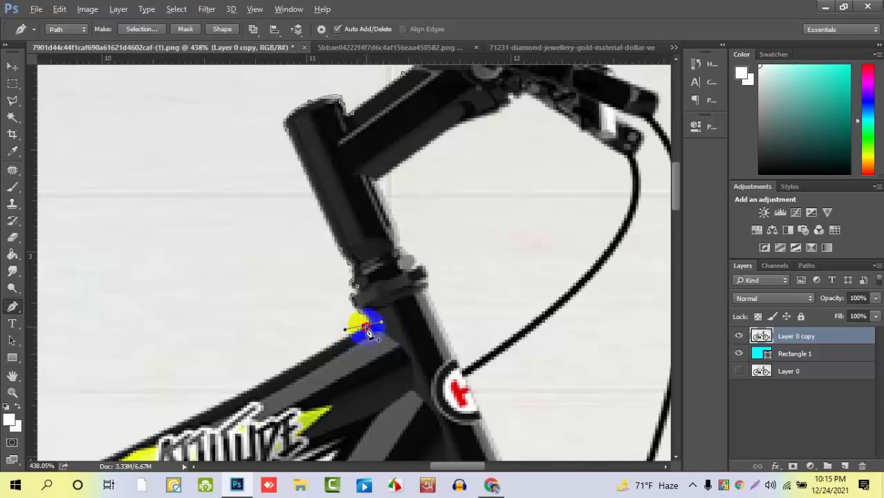
pyautogui.moveTo(388, 335); pyautogui.dragTo(470, 247)
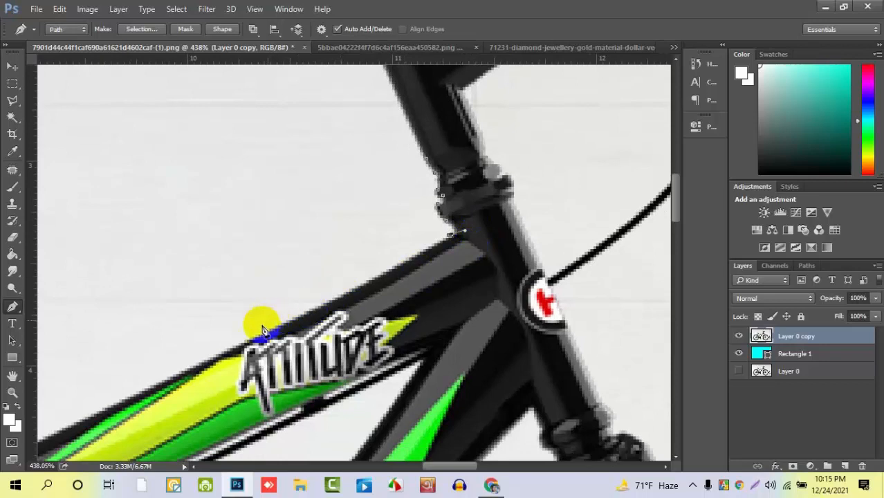
pyautogui.moveTo(238, 348); pyautogui.dragTo(192, 344)
pyautogui.hotkey('ctrl', 'z')
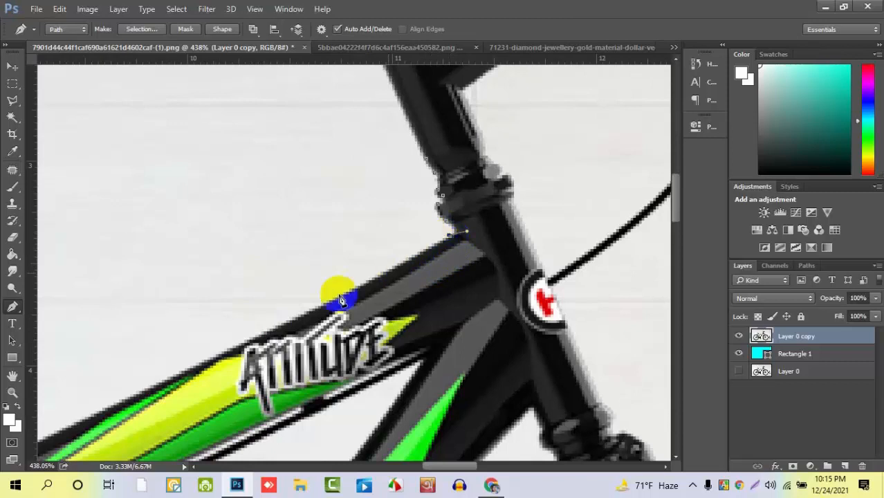
pyautogui.click(284, 327)
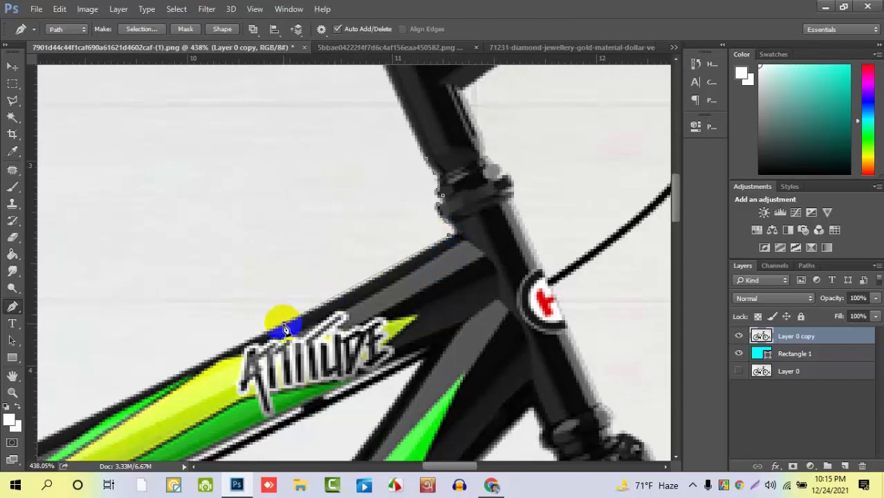
pyautogui.hotkey('ctrl', 'alt', 'z')
pyautogui.hotkey('ctrl', 'alt', 'z')
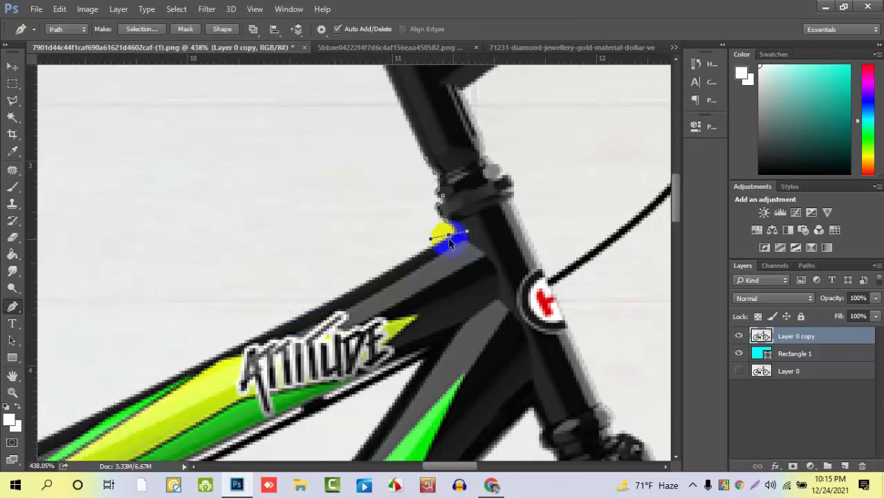
pyautogui.moveTo(430, 240); pyautogui.dragTo(430, 245)
pyautogui.hotkey('ctrl', 'alt', 'z')
# - Continue the Pen path from the headset corner along the upper edge of the top tube, past the ATTITUDE lettering
pyautogui.moveTo(444, 244); pyautogui.dragTo(412, 246)
pyautogui.moveTo(355, 302); pyautogui.dragTo(438, 233)
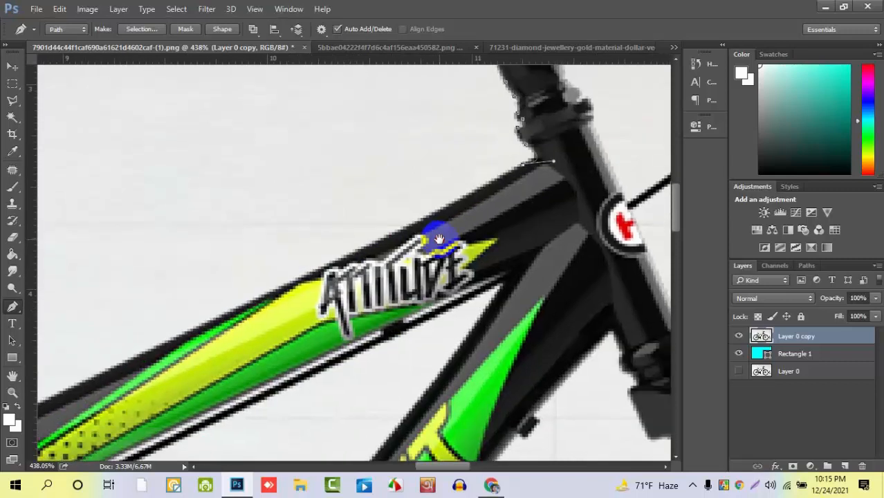
pyautogui.click(302, 279)
pyautogui.moveTo(300, 276); pyautogui.dragTo(529, 187)
pyautogui.moveTo(229, 314); pyautogui.dragTo(237, 312)
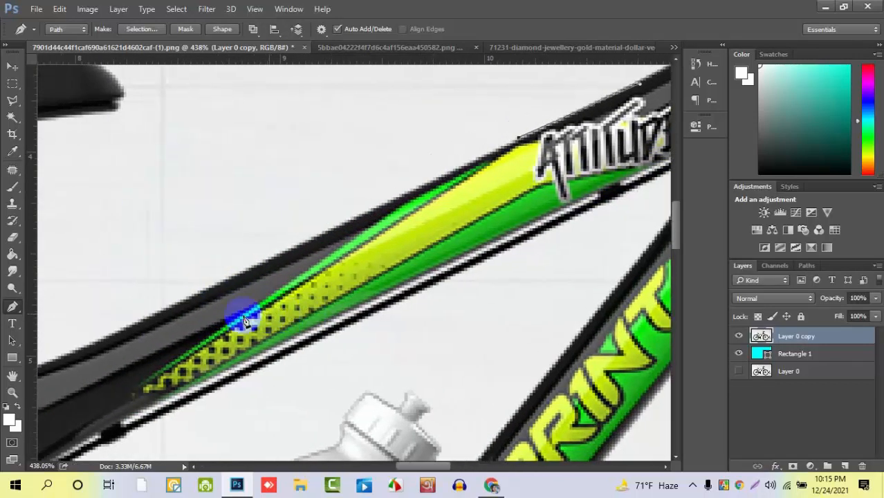
pyautogui.click(96, 343)
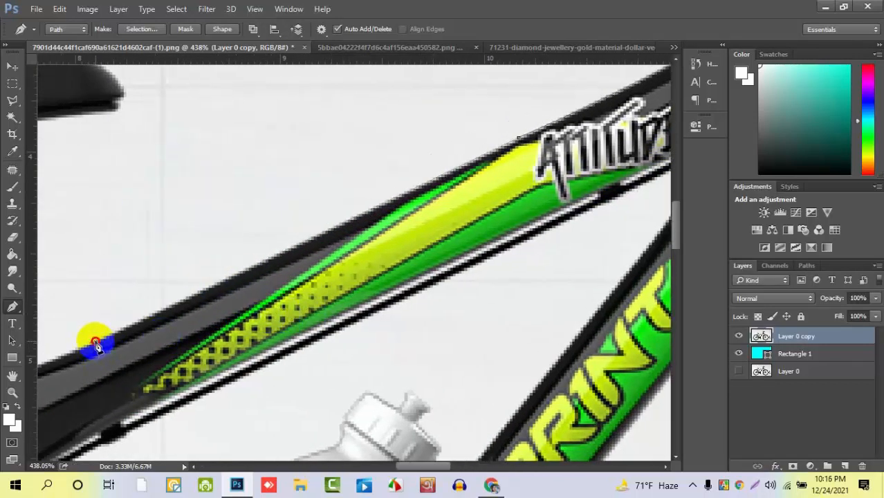
# - Extend the path along the rear part of the top tube's upper edge to the corner where it meets the seat tube
pyautogui.moveTo(192, 347); pyautogui.dragTo(587, 273)
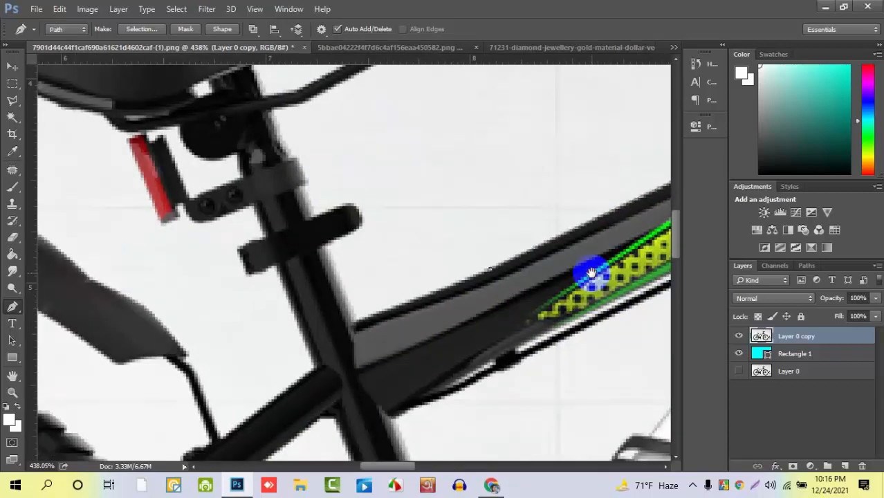
pyautogui.click(355, 325)
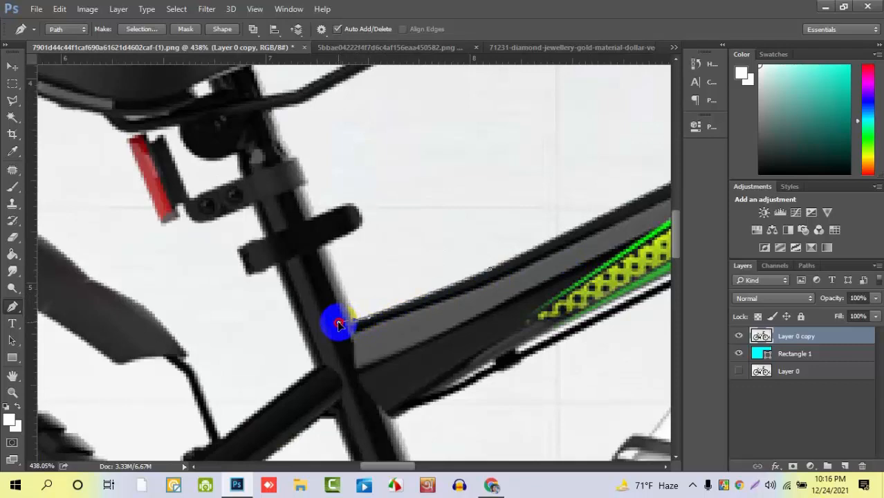
pyautogui.click(338, 325)
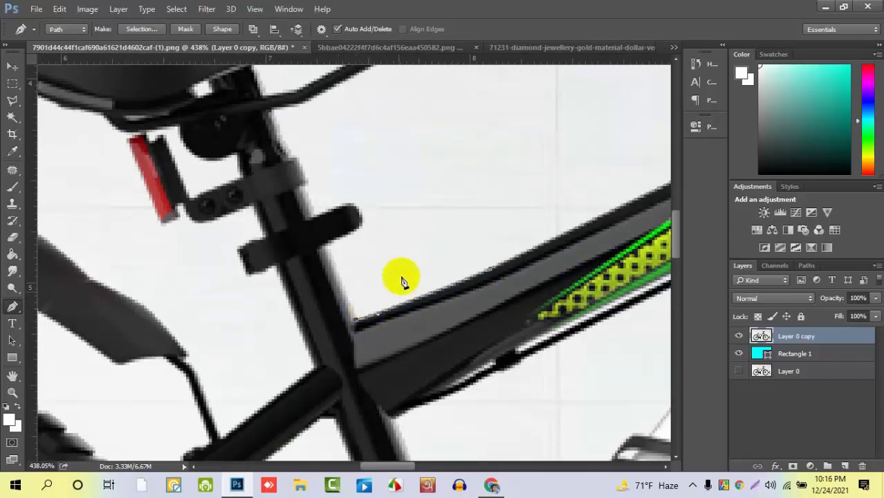
pyautogui.scroll(-3, 396, 266)
pyautogui.scroll(2, 373, 288)
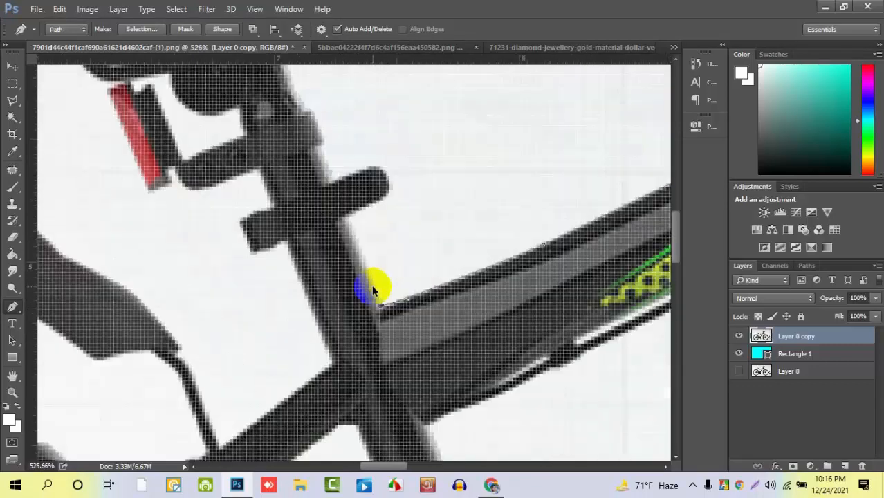
pyautogui.scroll(-1, 375, 284)
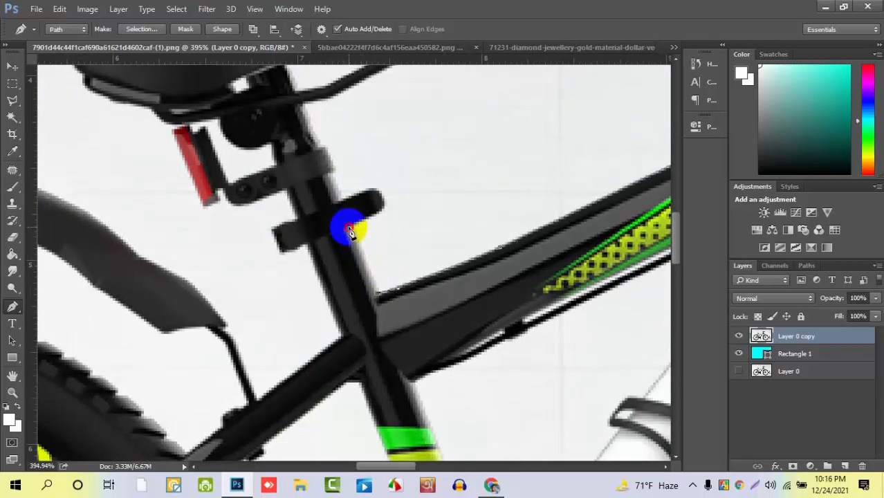
# - Continue the path from the top tube corner up the front edge of the seat tube to the underside of the clamp lever
pyautogui.click(342, 230)
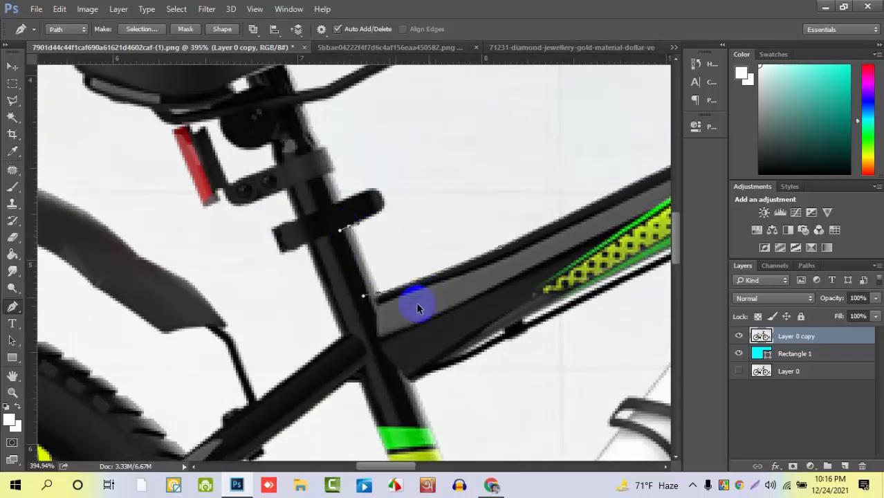
pyautogui.click(379, 297)
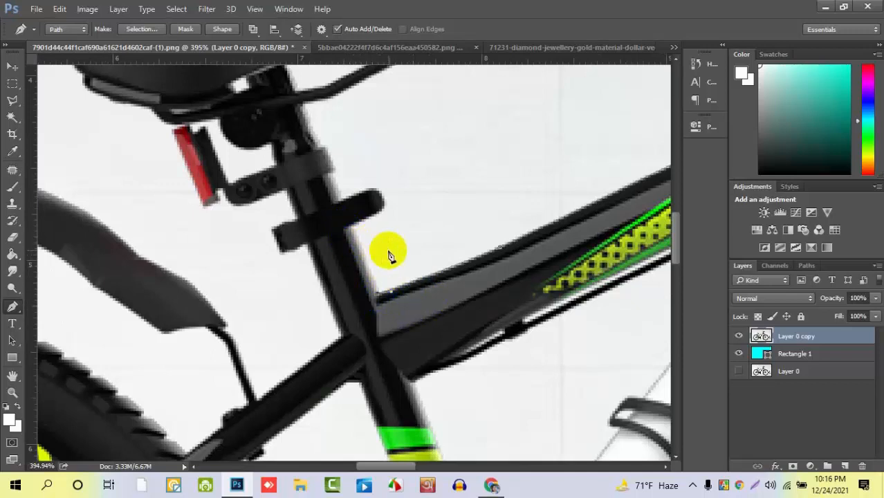
pyautogui.scroll(1, 381, 263)
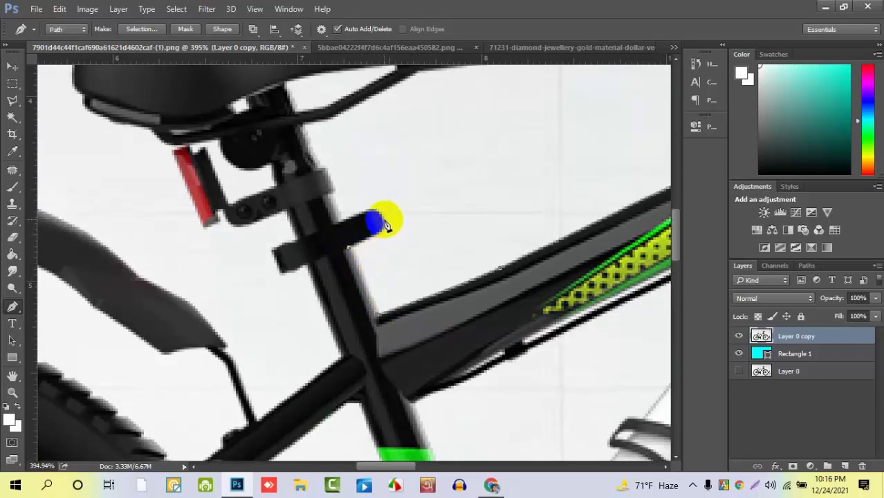
# - Trace the path around the rounded end of the seat clamp lever and back along its upper edge to the seat post
pyautogui.moveTo(385, 221); pyautogui.dragTo(378, 205)
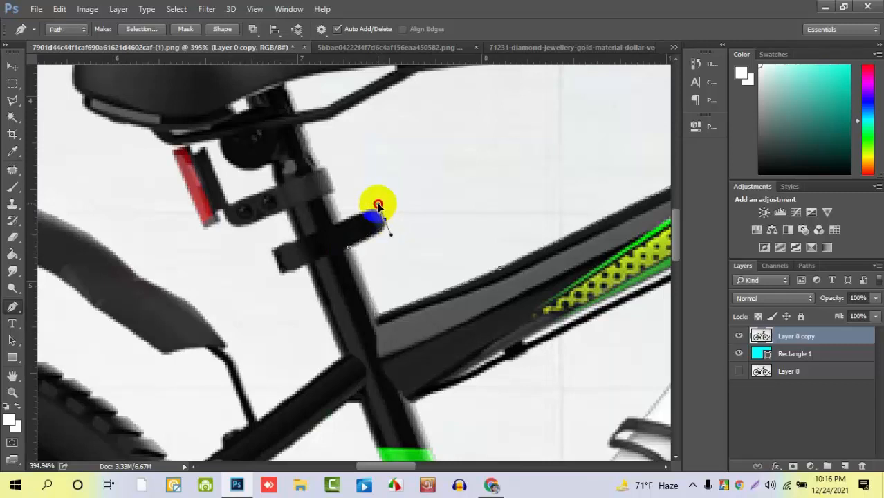
pyautogui.hotkey('ctrl', 'z')
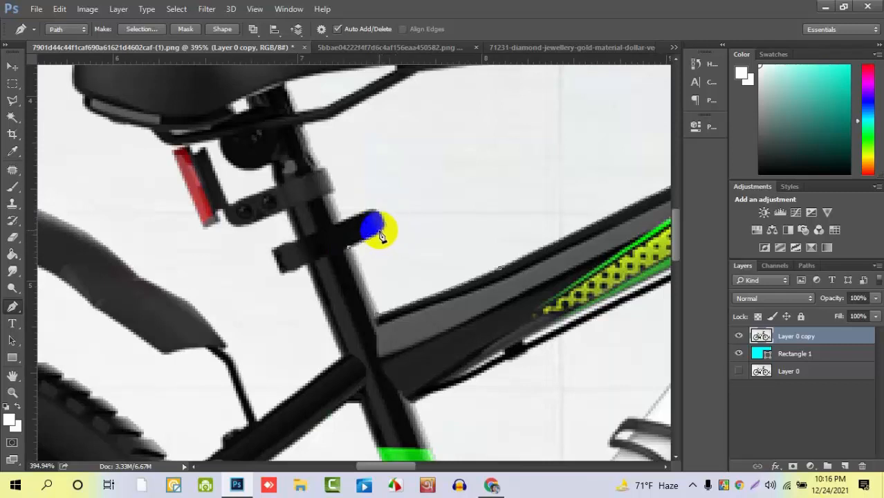
pyautogui.moveTo(377, 231); pyautogui.dragTo(385, 221)
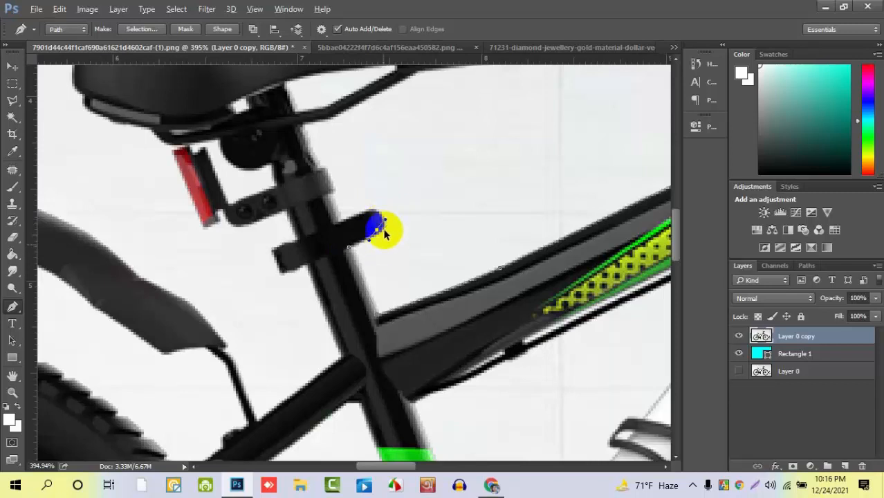
pyautogui.hotkey('ctrl', 'z')
pyautogui.moveTo(368, 217); pyautogui.dragTo(341, 213)
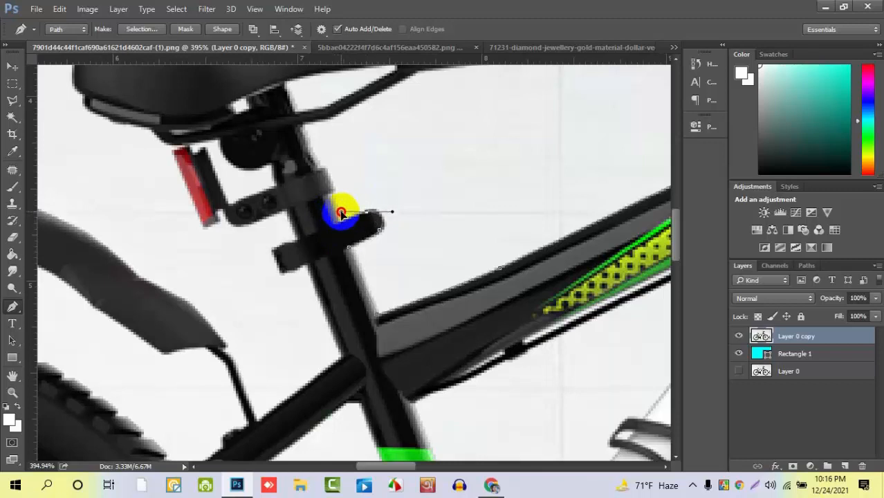
pyautogui.keyDown('alt'); pyautogui.click(367, 212); pyautogui.keyUp('alt')
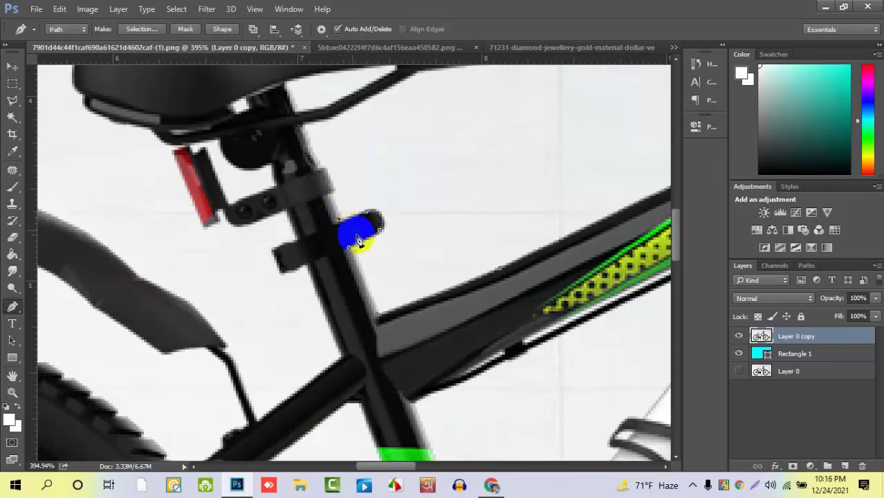
pyautogui.hotkey('ctrl', 'z')
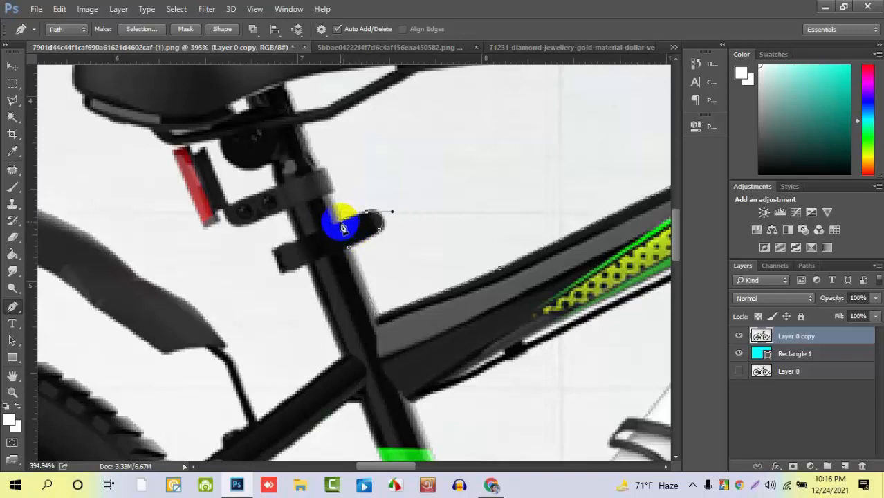
# - Trace the path around the reflector bracket collar and up the seat post to the saddle rail, removing anchor handles at the collar's corners
pyautogui.moveTo(389, 233); pyautogui.dragTo(435, 264)
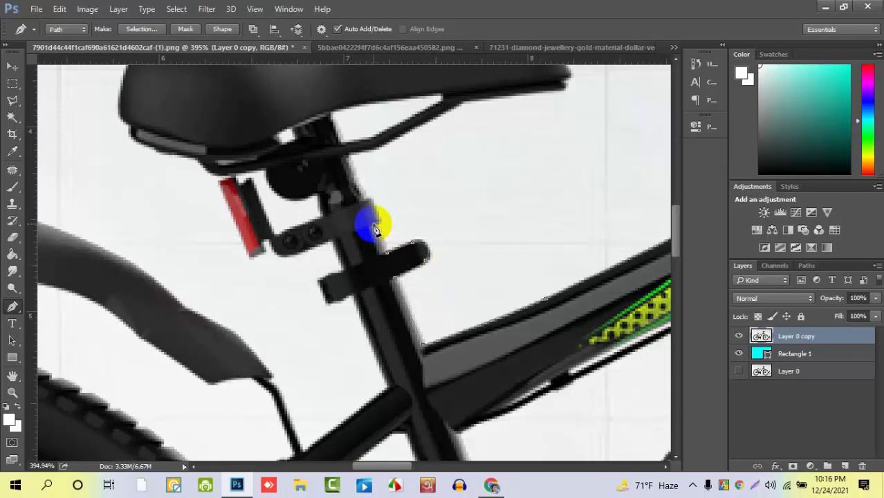
pyautogui.moveTo(418, 217); pyautogui.dragTo(456, 251)
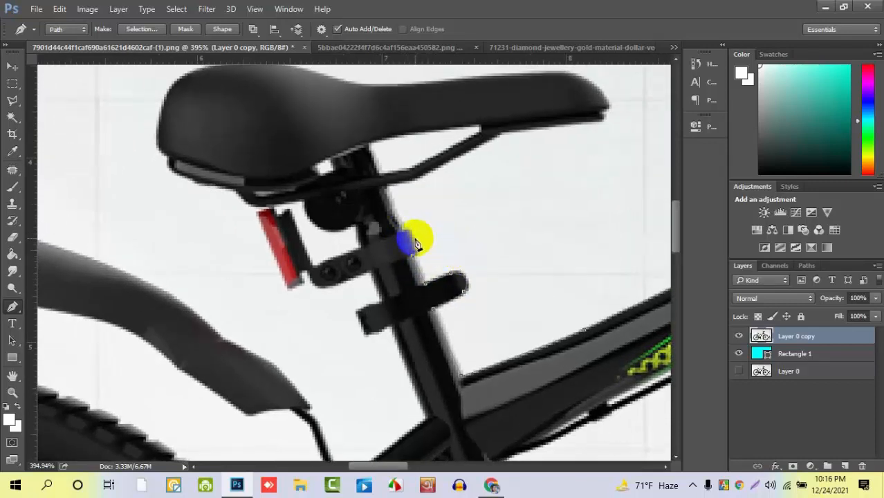
pyautogui.moveTo(415, 239); pyautogui.dragTo(408, 213)
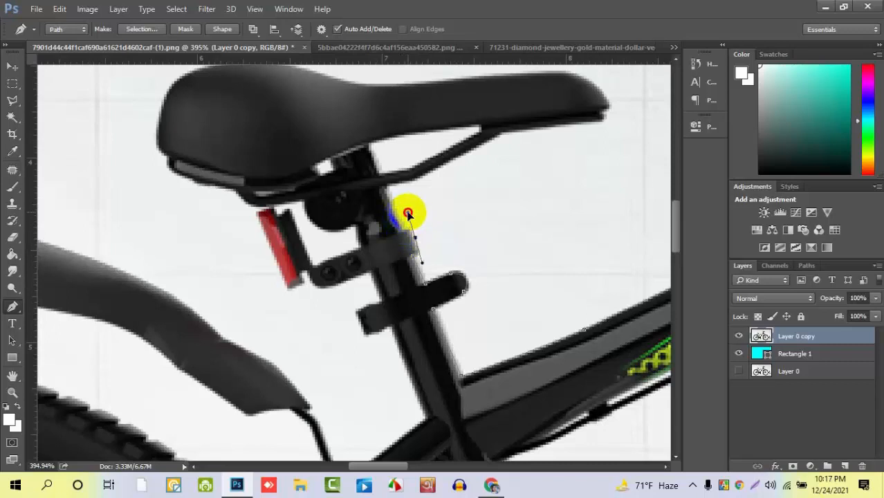
pyautogui.keyDown('alt'); pyautogui.click(415, 240); pyautogui.keyUp('alt')
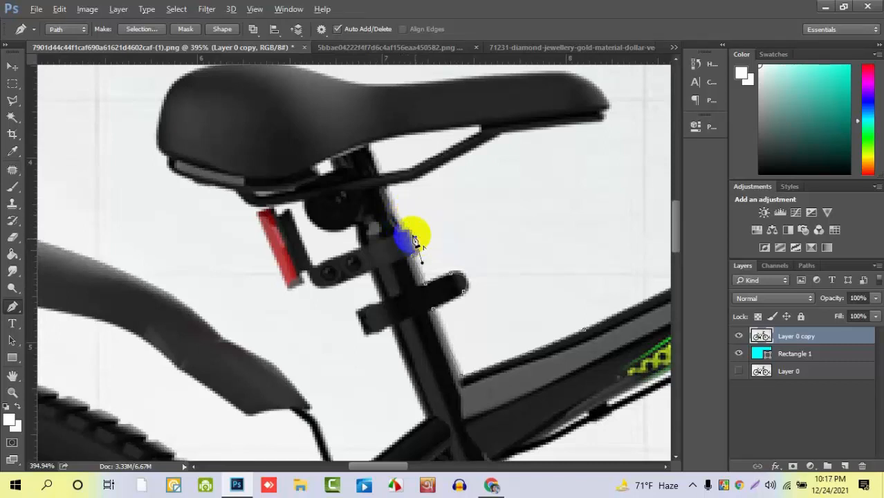
pyautogui.click(399, 235)
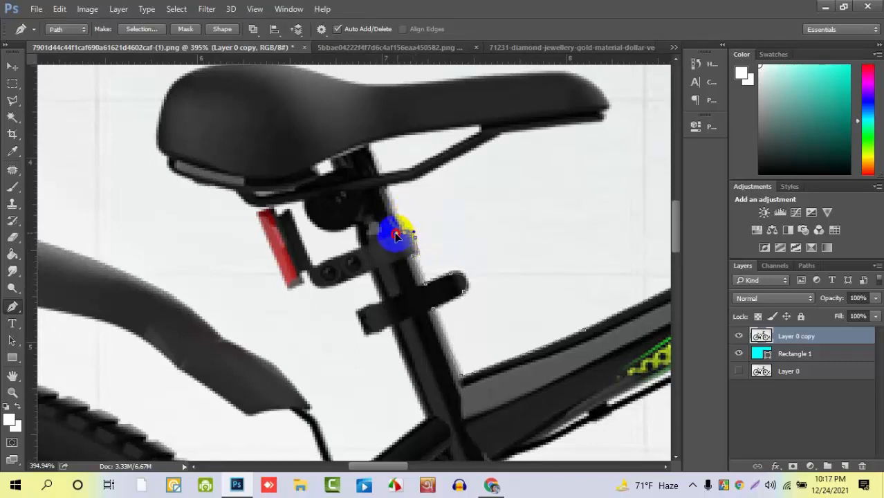
pyautogui.keyDown('alt'); pyautogui.click(405, 232); pyautogui.keyUp('alt')
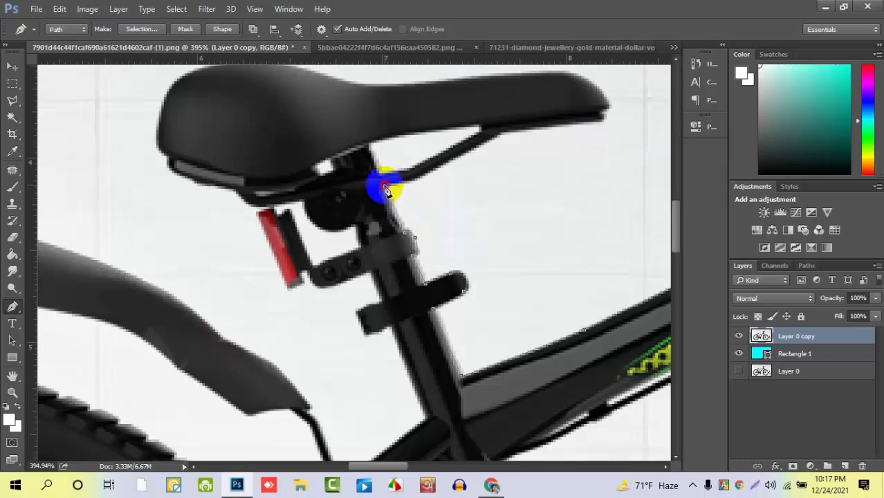
# - Continue the path from the seat post along the lower edge of the saddle rail, following its bend towards the saddle nose
pyautogui.moveTo(442, 208); pyautogui.dragTo(426, 273)
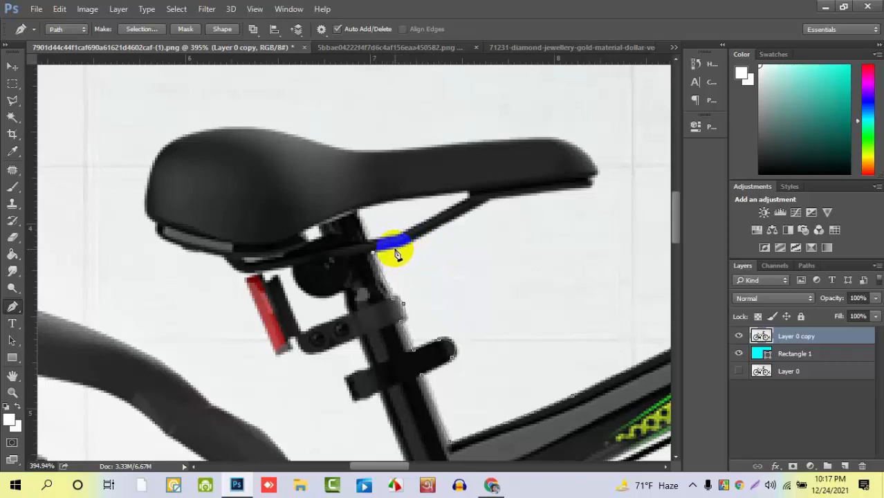
pyautogui.click(420, 247)
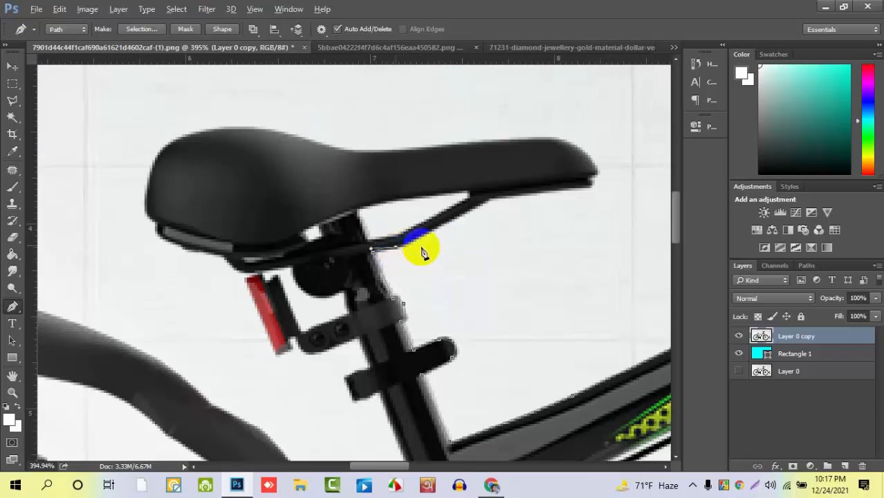
pyautogui.moveTo(420, 248); pyautogui.dragTo(267, 317)
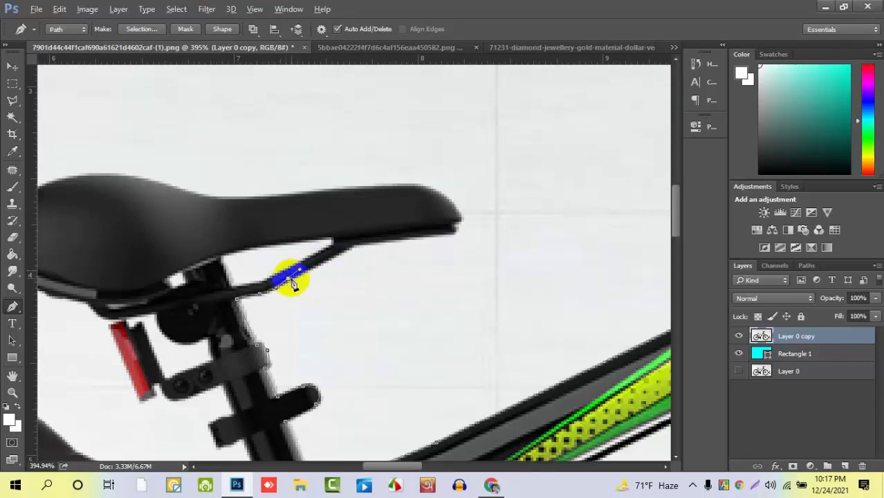
pyautogui.moveTo(354, 288); pyautogui.dragTo(322, 306)
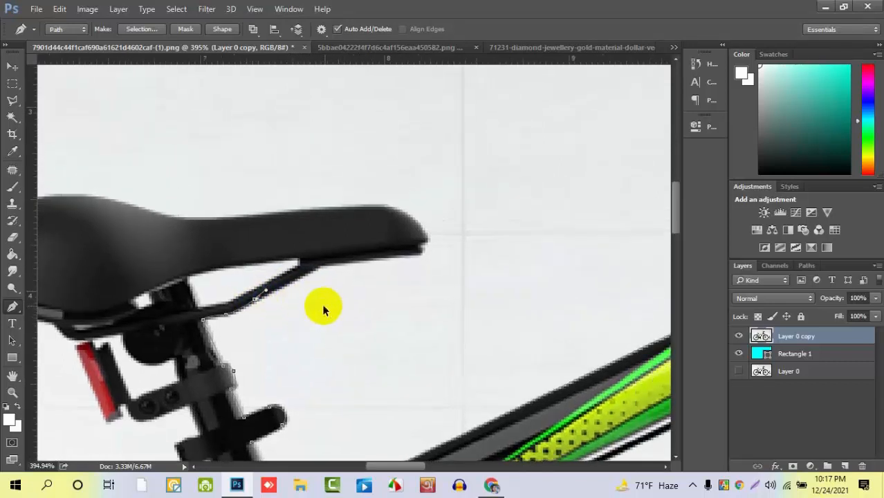
pyautogui.hotkey('ctrl', 'z')
pyautogui.scroll(1, 278, 317)
pyautogui.scroll(1, 277, 320)
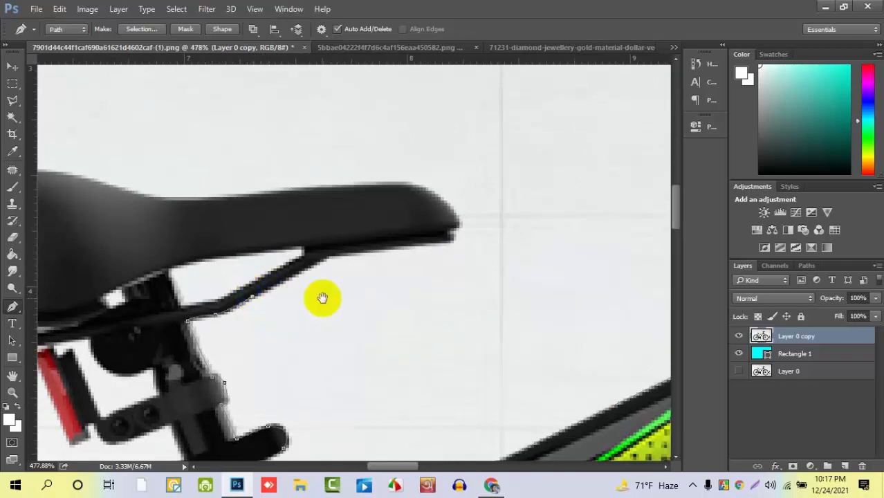
# - Continue the path from the saddle rail along the underside of the saddle nose to its front corner, removing the forward anchor handle there
pyautogui.moveTo(322, 298); pyautogui.dragTo(231, 339)
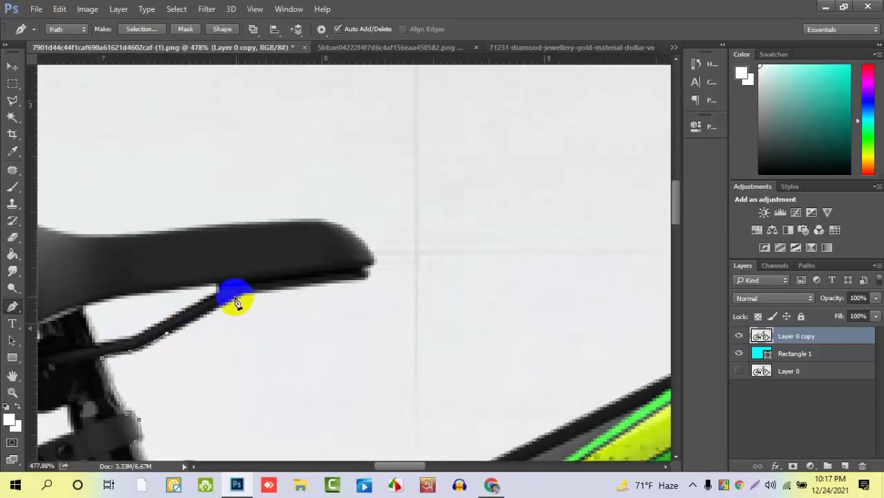
pyautogui.moveTo(332, 329); pyautogui.dragTo(260, 352)
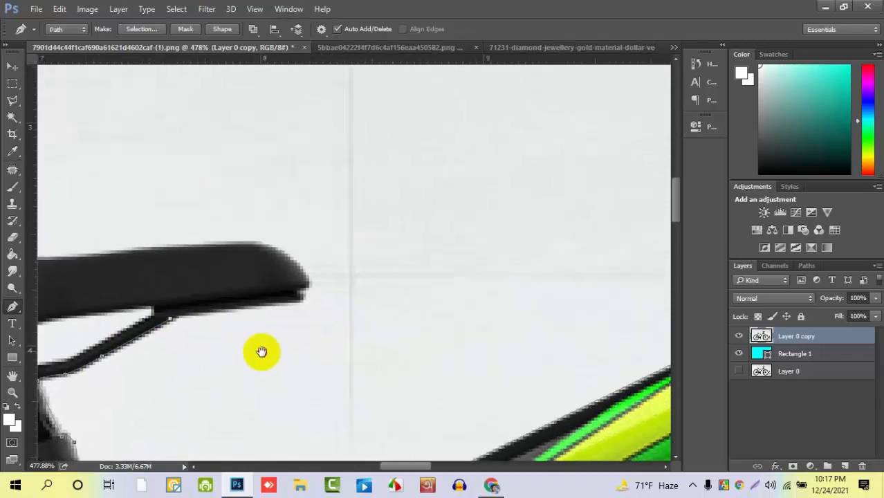
pyautogui.click(211, 311)
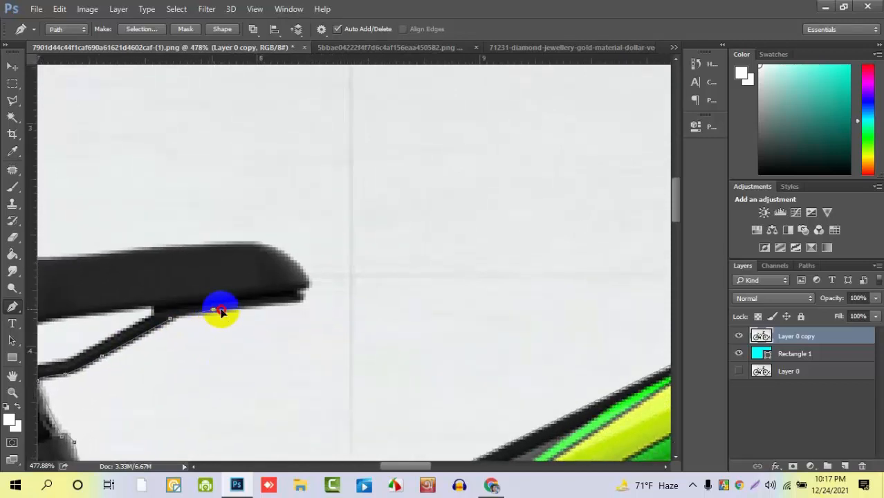
pyautogui.click(215, 309)
pyautogui.click(245, 313)
pyautogui.click(299, 303)
pyautogui.moveTo(299, 303); pyautogui.dragTo(315, 300)
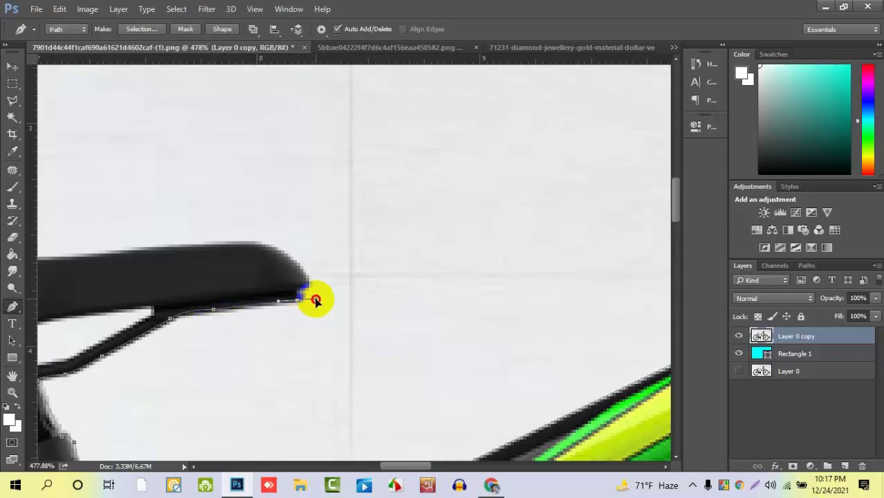
pyautogui.keyDown('alt'); pyautogui.click(298, 301); pyautogui.keyUp('alt')
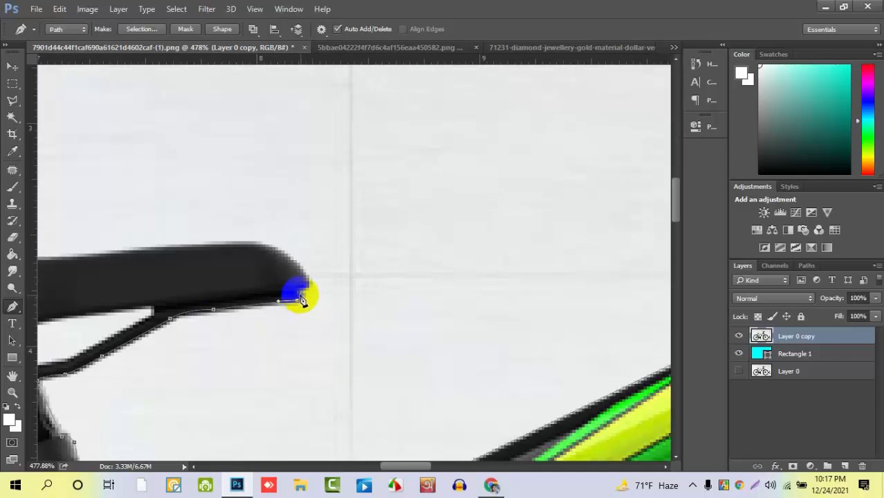
# - Trace the path around the tip of the saddle nose up to its top edge, removing the outgoing handle
pyautogui.moveTo(301, 298)
pyautogui.mouseDown()
pyautogui.moveTo(286, 289)
pyautogui.moveTo(323, 287)
pyautogui.moveTo(302, 288)
pyautogui.mouseUp()
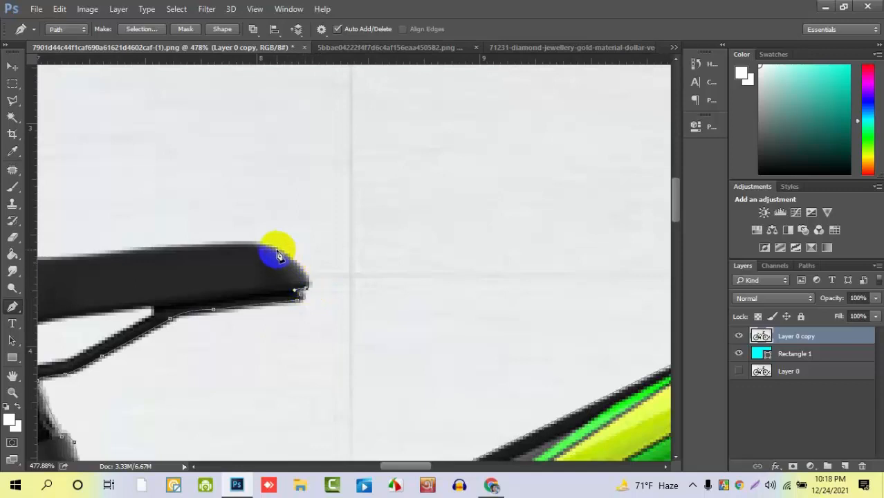
pyautogui.moveTo(275, 252); pyautogui.dragTo(222, 217)
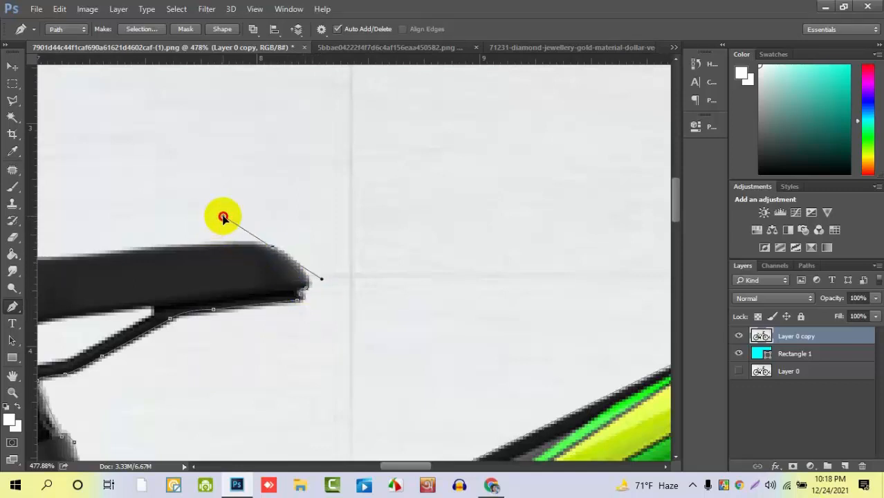
pyautogui.keyDown('alt'); pyautogui.click(272, 247); pyautogui.keyUp('alt')
# - Continue the path along the saddle's top edge to the dip before the rear hump, removing the outgoing handle at the dip
pyautogui.moveTo(367, 310); pyautogui.dragTo(444, 269)
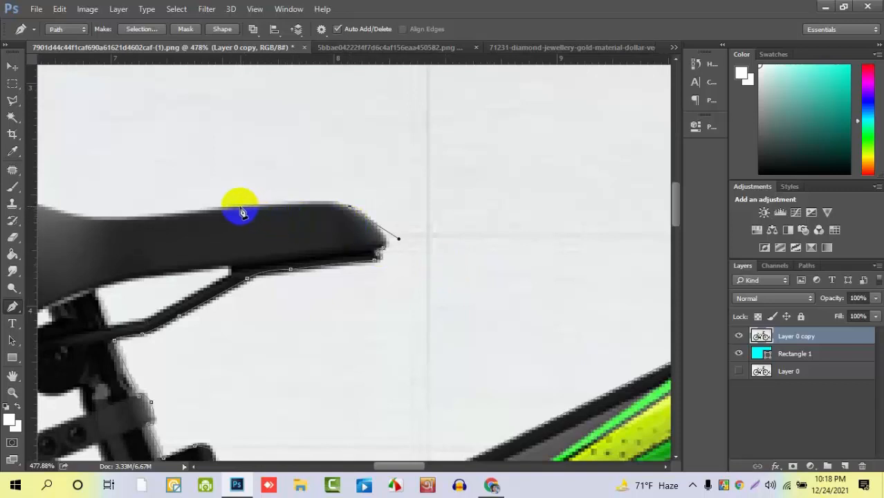
pyautogui.moveTo(232, 208); pyautogui.dragTo(129, 217)
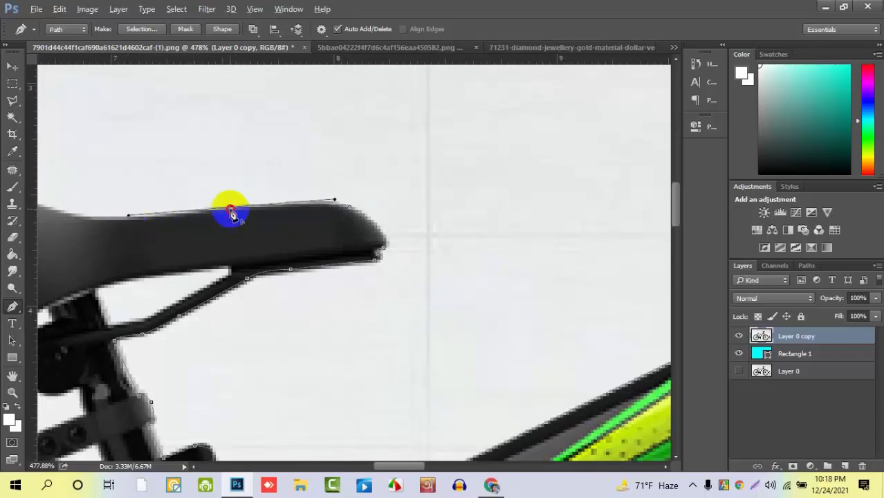
pyautogui.moveTo(267, 233); pyautogui.dragTo(450, 258)
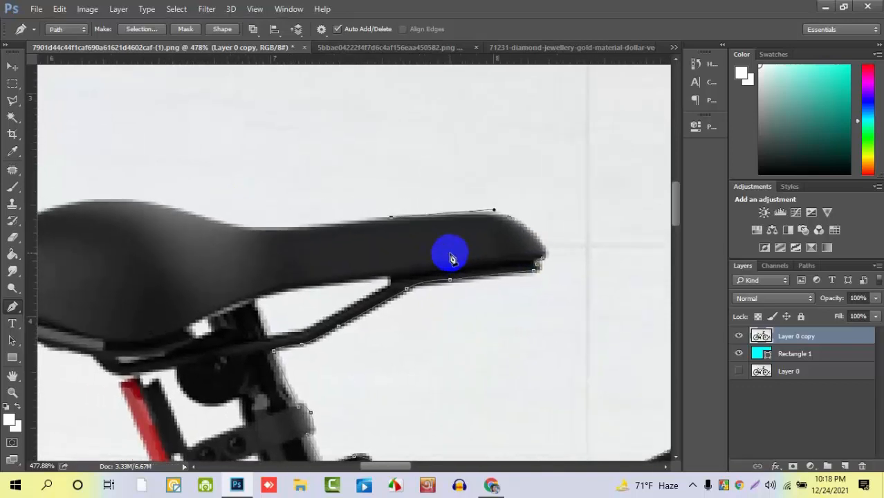
pyautogui.click(227, 223)
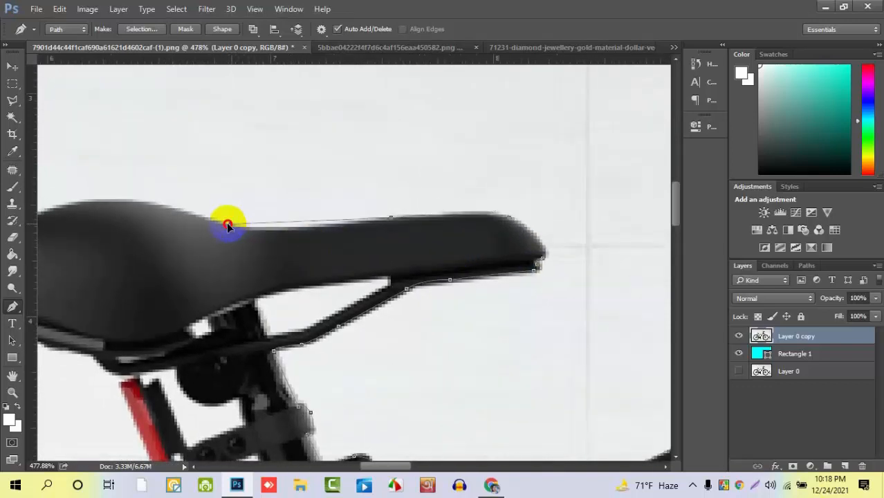
pyautogui.moveTo(228, 223); pyautogui.dragTo(126, 219)
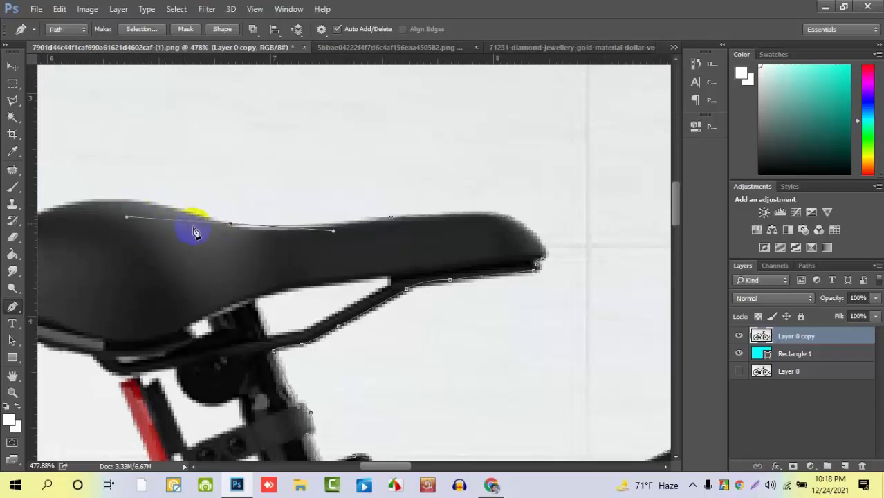
pyautogui.keyDown('alt'); pyautogui.click(230, 223); pyautogui.keyUp('alt')
# - Trace the path over the saddle's rear hump to the upper back curve, removing the outgoing handles of the curve anchors
pyautogui.moveTo(389, 300); pyautogui.dragTo(422, 307)
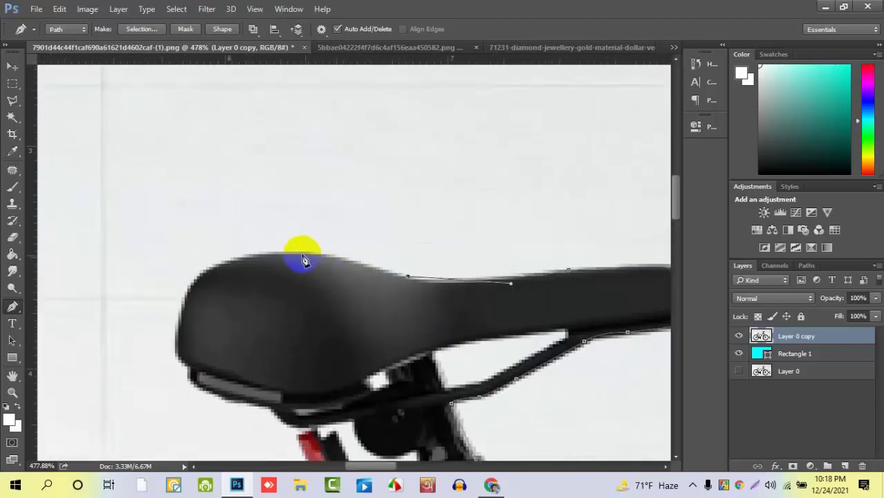
pyautogui.moveTo(308, 253); pyautogui.dragTo(244, 234)
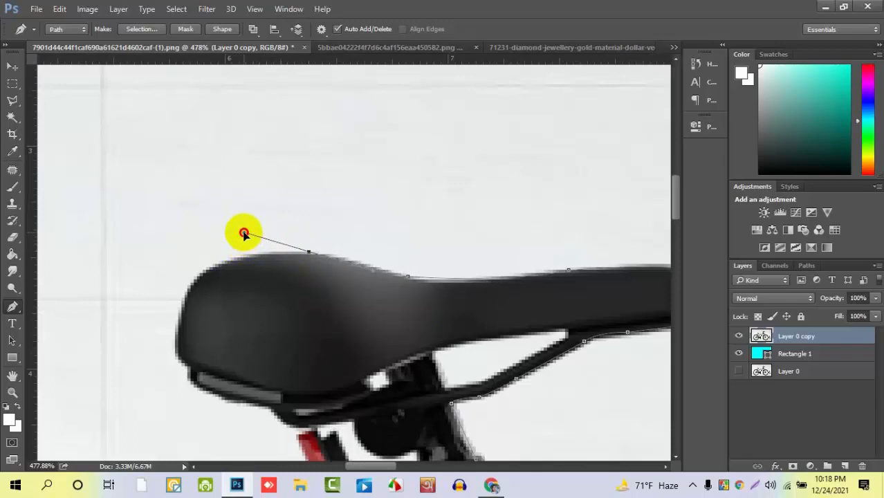
pyautogui.keyDown('alt'); pyautogui.click(309, 253); pyautogui.keyUp('alt')
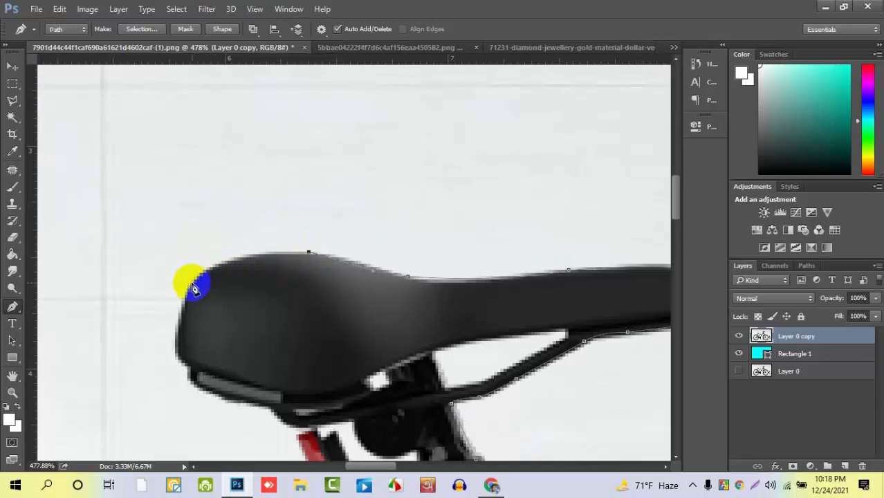
pyautogui.moveTo(193, 283); pyautogui.dragTo(151, 326)
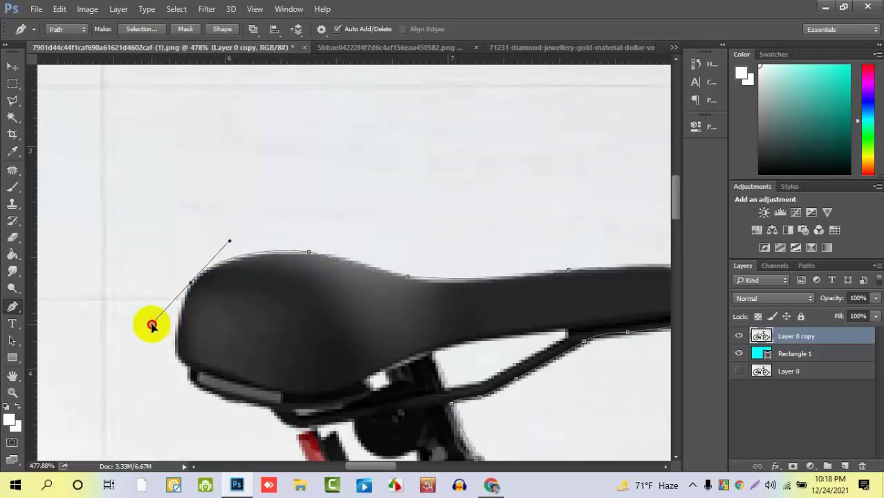
pyautogui.keyDown('alt'); pyautogui.click(192, 283); pyautogui.keyUp('alt')
# - Continue the path down the saddle's back edge and around its lower rear corner, removing the outgoing handles at both corner anchors
pyautogui.moveTo(282, 253); pyautogui.dragTo(288, 186)
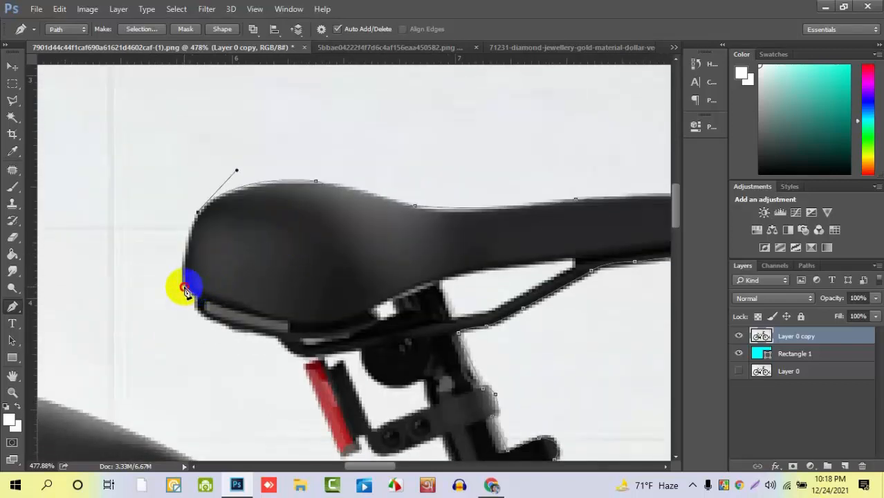
pyautogui.moveTo(186, 290); pyautogui.dragTo(192, 325)
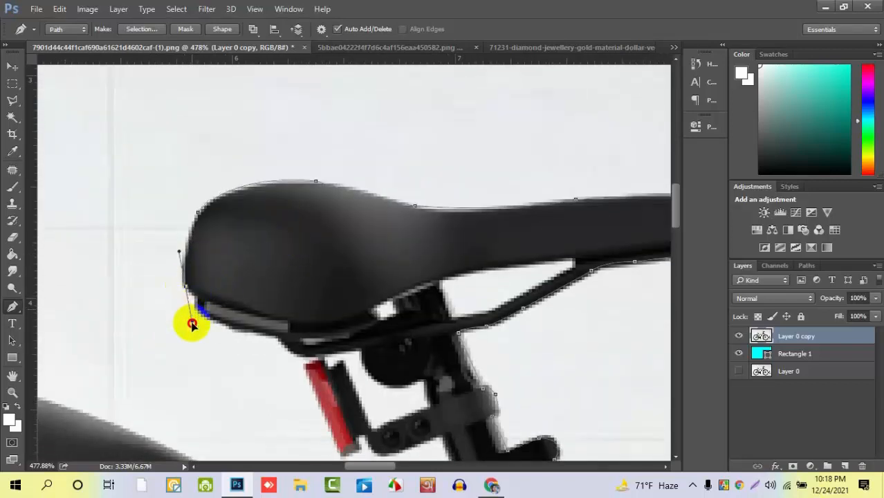
pyautogui.keyDown('alt'); pyautogui.click(186, 286); pyautogui.keyUp('alt')
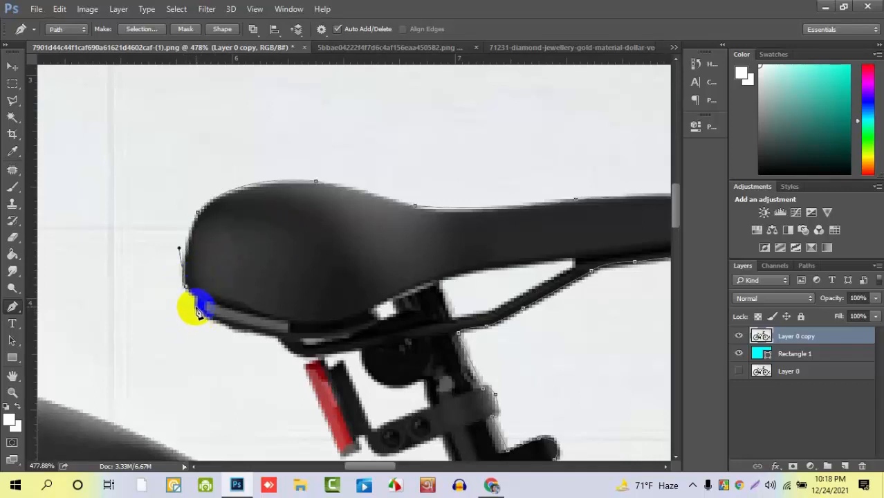
pyautogui.moveTo(197, 311); pyautogui.dragTo(184, 327)
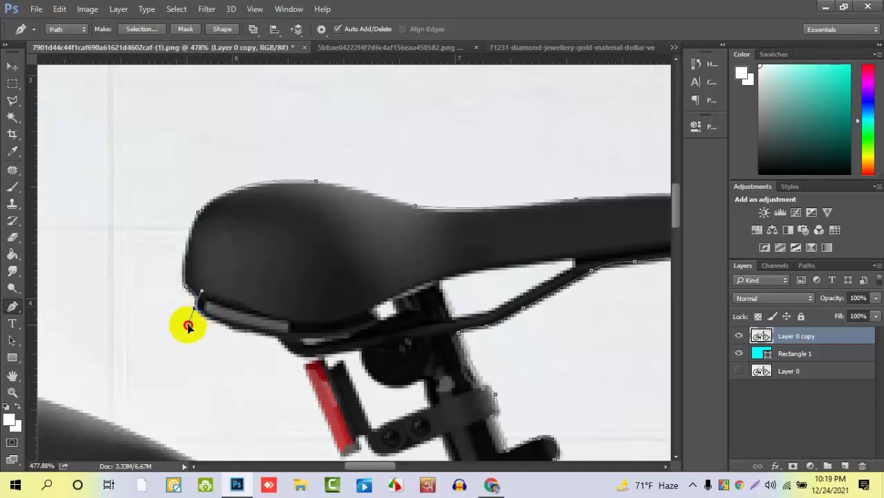
pyautogui.keyDown('alt'); pyautogui.click(195, 308); pyautogui.keyUp('alt')
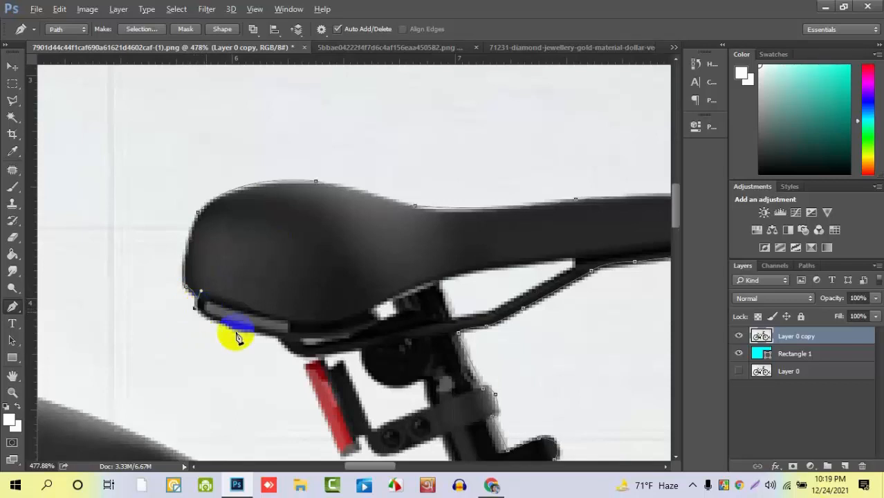
# - Trace the path along the saddle's lower rear edge and around the rail bend to just above the red reflector
pyautogui.moveTo(245, 353); pyautogui.dragTo(196, 260)
pyautogui.moveTo(203, 310); pyautogui.dragTo(172, 270)
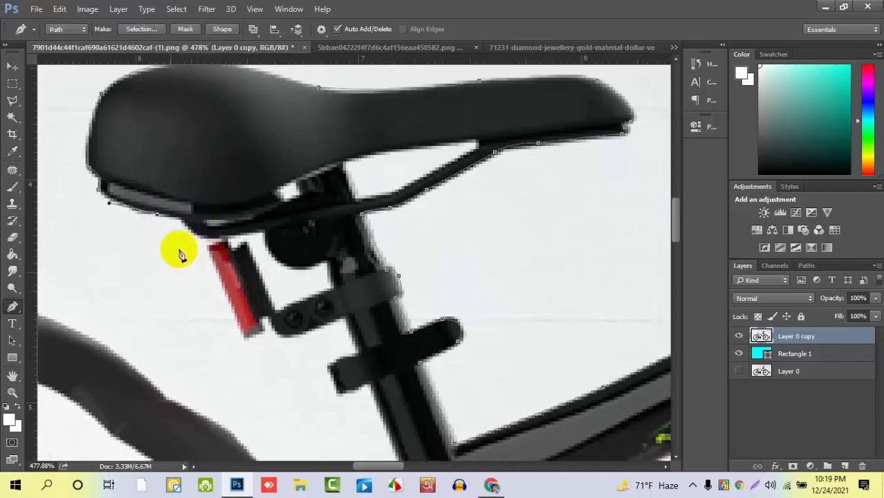
pyautogui.click(195, 234)
pyautogui.moveTo(196, 234); pyautogui.dragTo(210, 247)
pyautogui.click(210, 251)
pyautogui.keyDown('alt'); pyautogui.click(209, 239); pyautogui.keyUp('alt')
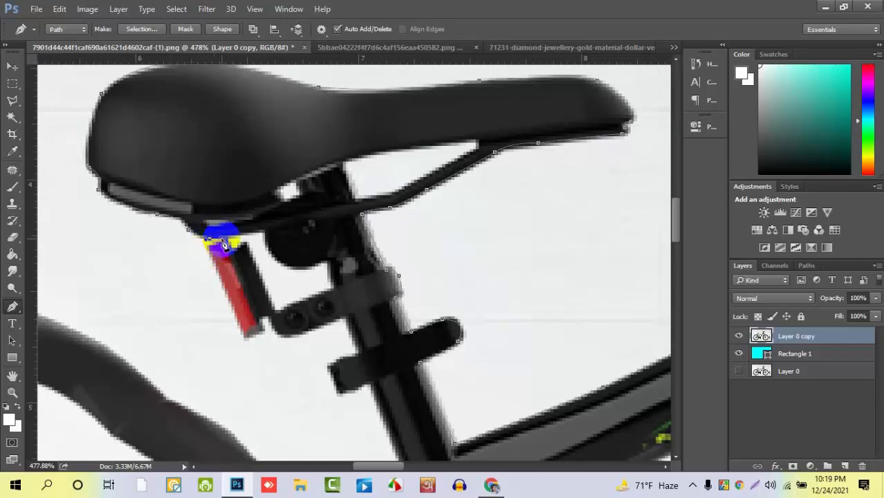
# - Trace the path down the rear edge of the red reflector and around its lower end to the notch beside the bracket
pyautogui.moveTo(210, 245); pyautogui.dragTo(188, 247)
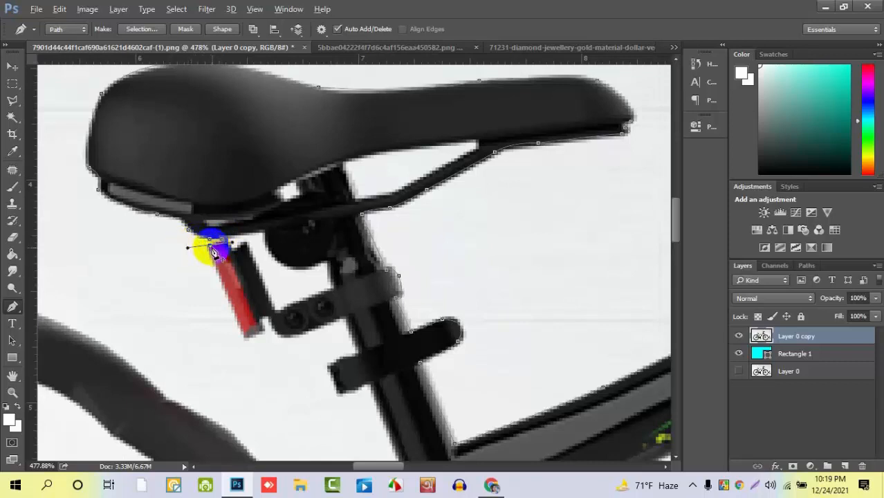
pyautogui.keyDown('alt'); pyautogui.click(211, 246); pyautogui.keyUp('alt')
pyautogui.moveTo(223, 277); pyautogui.dragTo(209, 318)
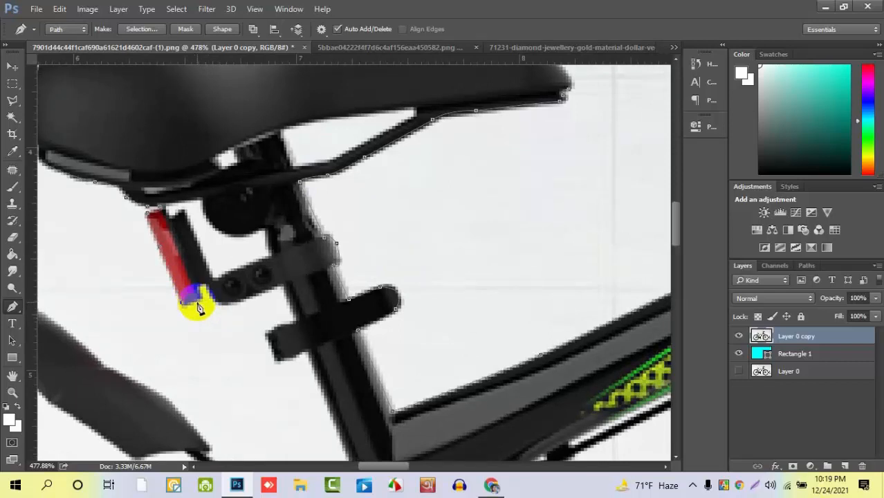
pyautogui.moveTo(199, 309); pyautogui.dragTo(204, 290)
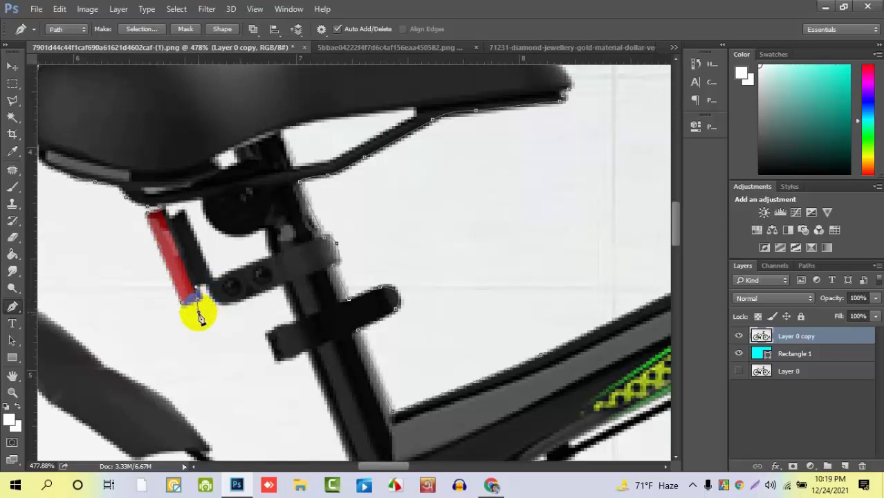
pyautogui.click(198, 298)
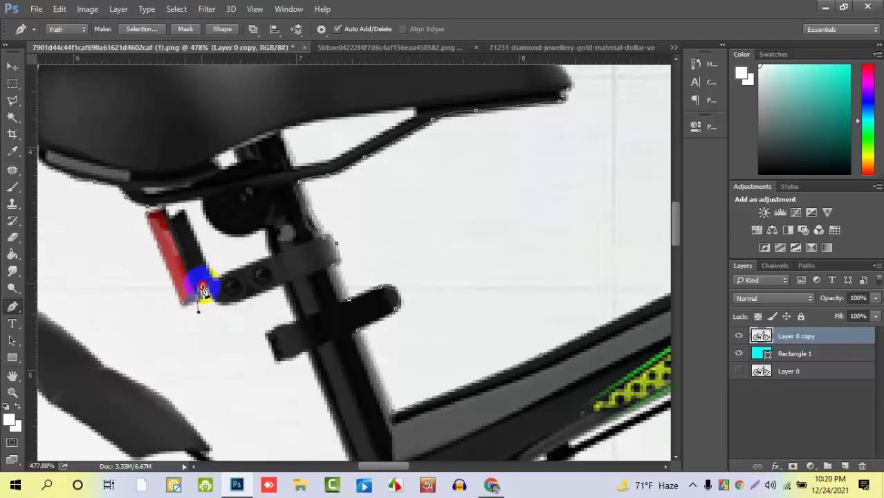
pyautogui.moveTo(203, 292); pyautogui.dragTo(202, 287)
pyautogui.keyDown('alt'); pyautogui.click(201, 285); pyautogui.keyUp('alt')
# - Continue the path from the notch around the bracket's rounded end and along its lower edge towards the seat post
pyautogui.click(212, 292)
pyautogui.moveTo(211, 293); pyautogui.dragTo(213, 306)
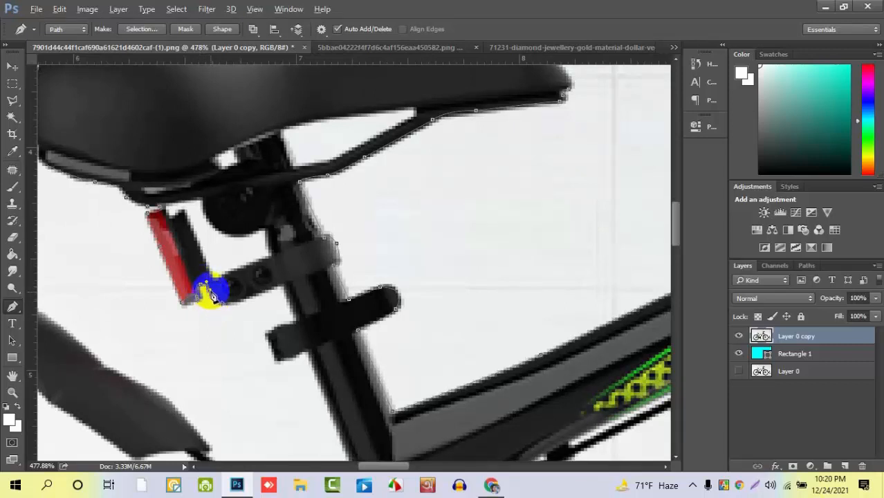
pyautogui.keyDown('alt'); pyautogui.click(209, 292); pyautogui.keyUp('alt')
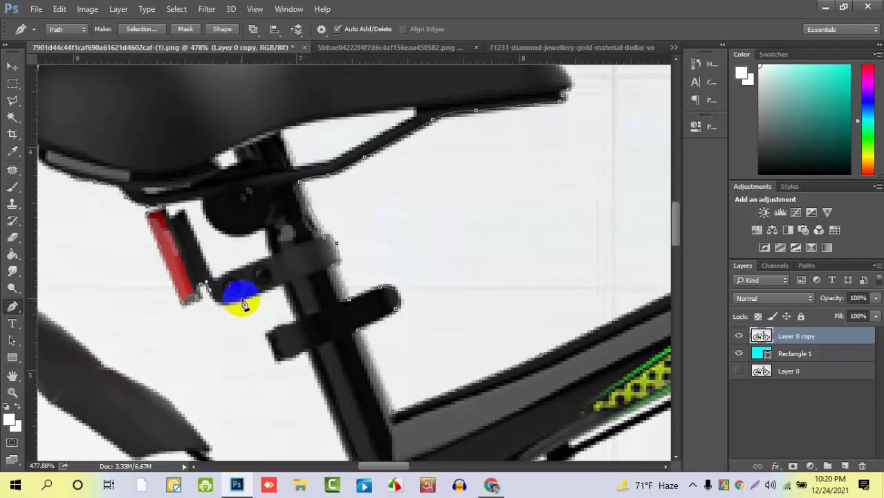
pyautogui.moveTo(241, 299); pyautogui.dragTo(284, 290)
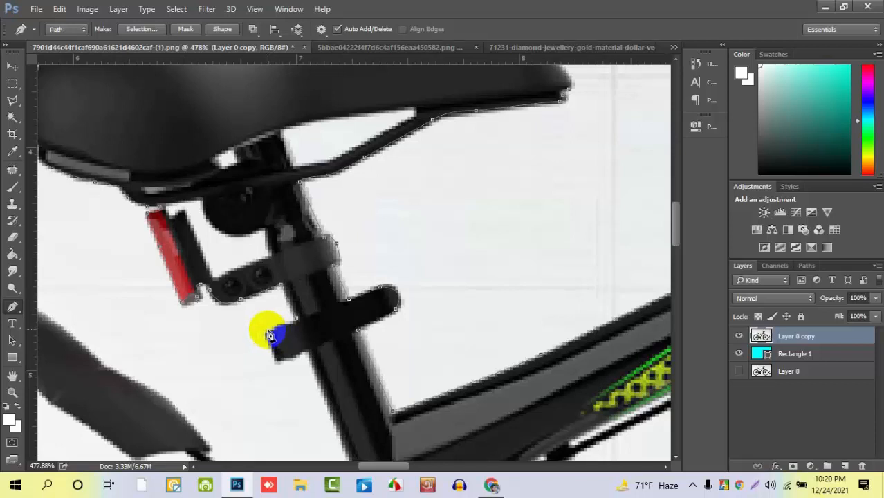
# - Trace the path around the rear end of the seat clamp and along its lower edge to the seat tube, removing the outgoing handles
pyautogui.moveTo(270, 335); pyautogui.dragTo(228, 338)
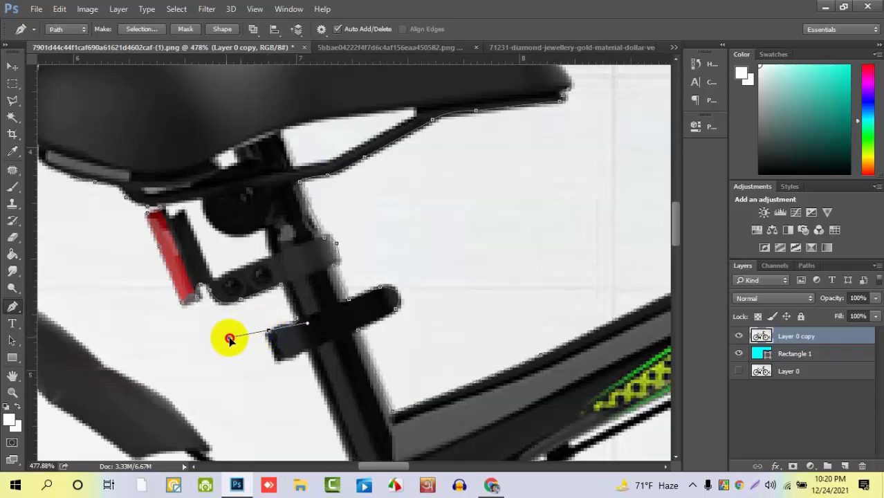
pyautogui.click(271, 336)
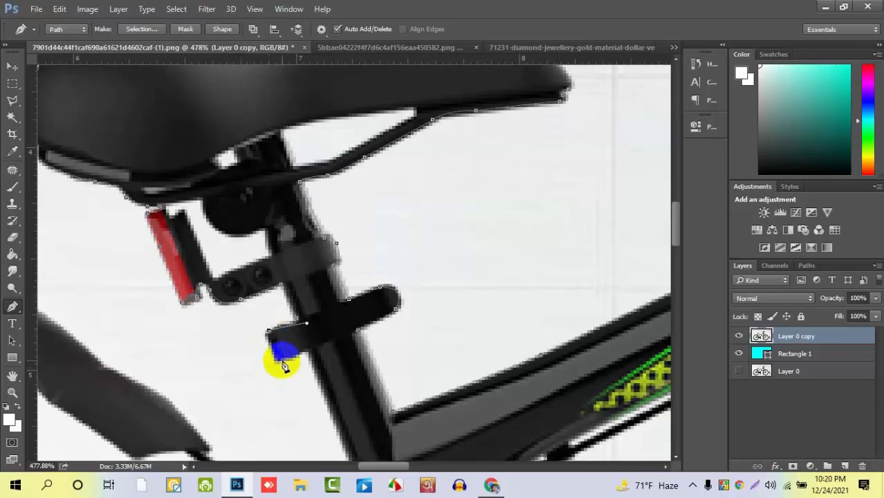
pyautogui.moveTo(281, 361); pyautogui.dragTo(309, 354)
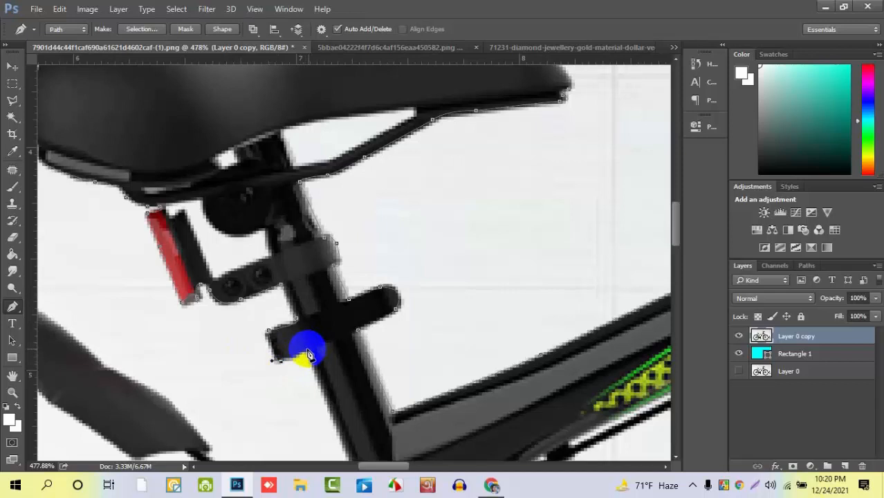
pyautogui.click(309, 352)
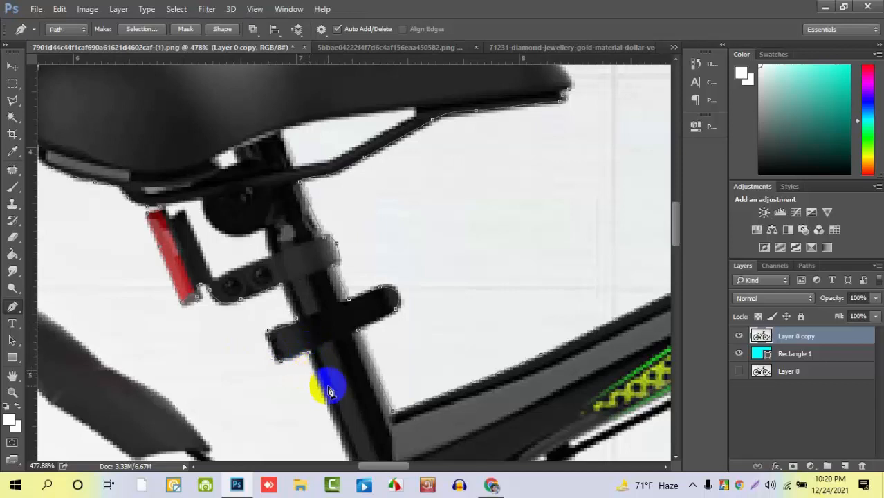
pyautogui.scroll(-3, 331, 383)
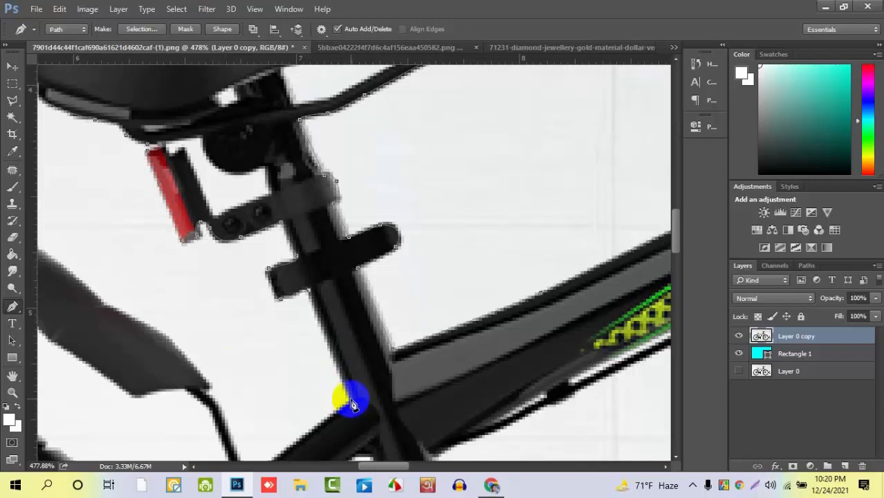
# - Trace the path down the seat tube to the frame, up the thin mudguard stay and onto the rear mudguard's front tip
pyautogui.click(351, 402)
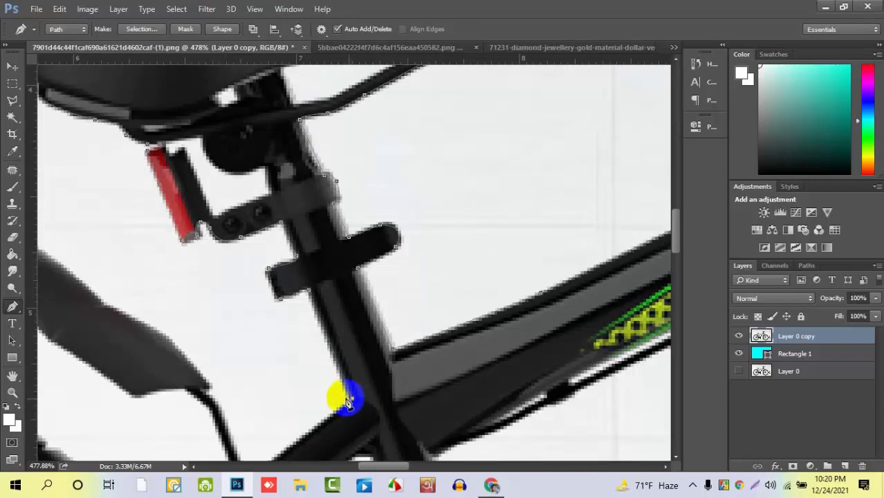
pyautogui.scroll(-2, 336, 394)
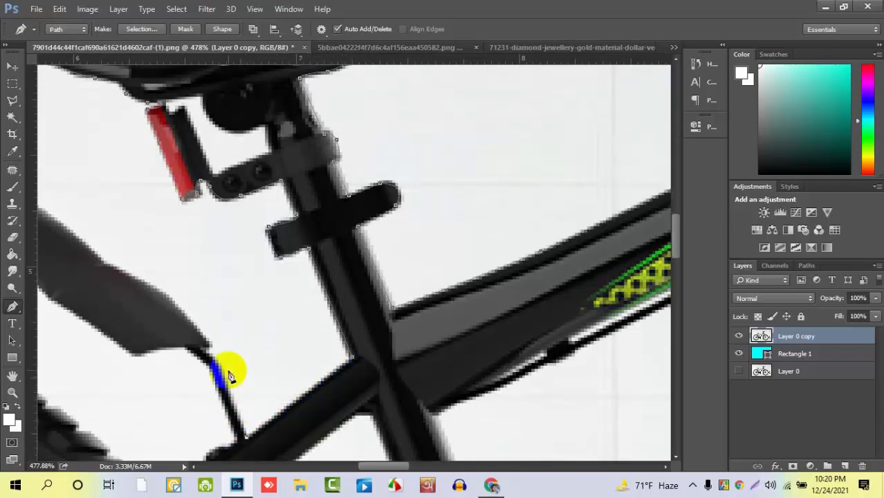
pyautogui.scroll(1, 221, 382)
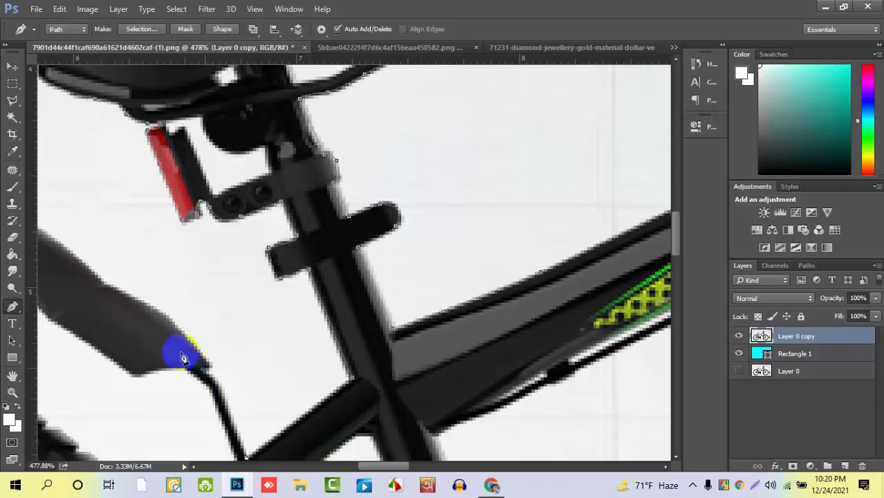
pyautogui.moveTo(227, 330); pyautogui.dragTo(344, 291)
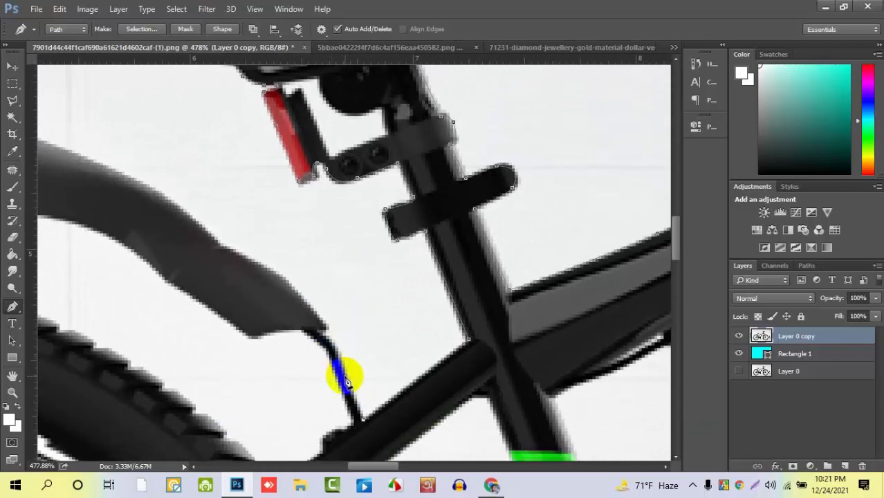
pyautogui.moveTo(339, 360); pyautogui.dragTo(296, 319)
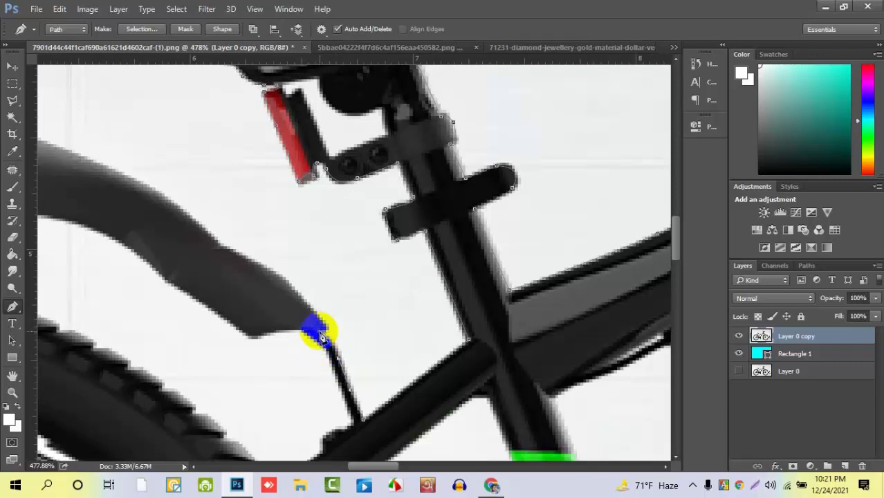
pyautogui.moveTo(321, 335); pyautogui.dragTo(303, 312)
pyautogui.keyDown('alt'); pyautogui.click(320, 322); pyautogui.keyUp('alt')
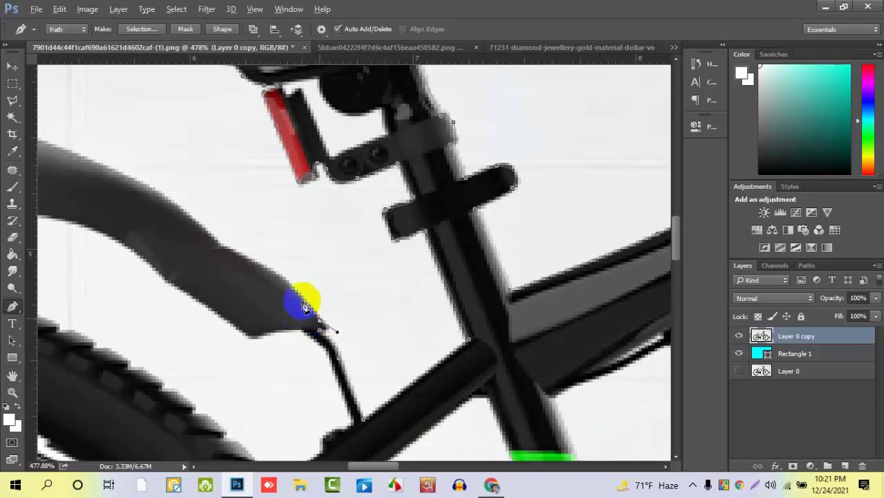
# - Trace curved segments along the rear mudguard's upper edge from its front tip to just before the seam, removing the outgoing handles
pyautogui.moveTo(261, 268); pyautogui.dragTo(230, 256)
pyautogui.moveTo(259, 286); pyautogui.dragTo(385, 354)
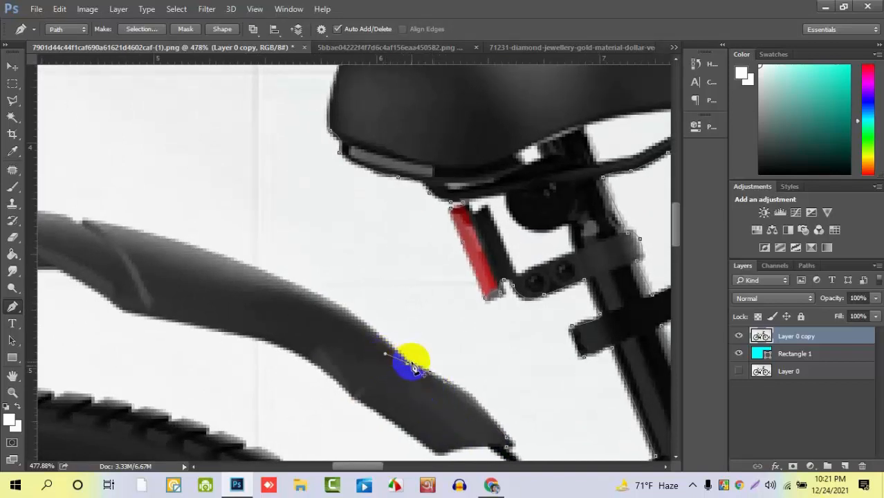
pyautogui.keyDown('alt'); pyautogui.click(407, 361); pyautogui.keyUp('alt')
pyautogui.moveTo(305, 288); pyautogui.dragTo(247, 263)
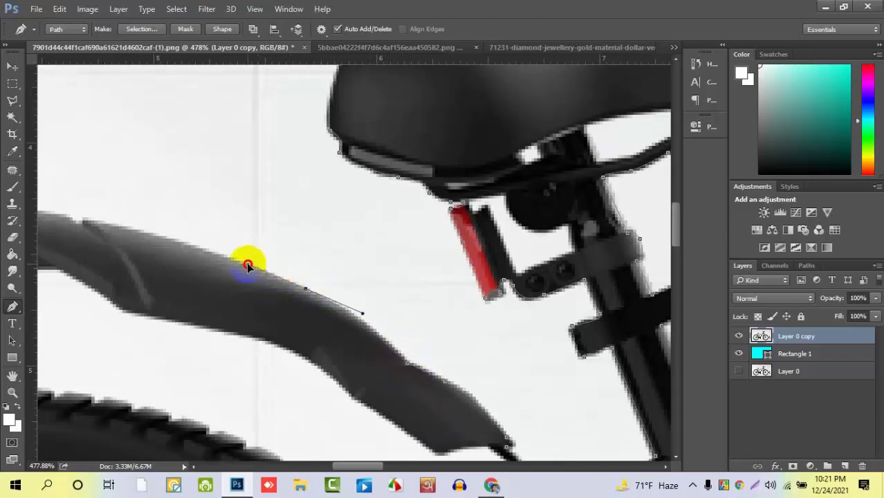
pyautogui.keyDown('alt'); pyautogui.click(305, 288); pyautogui.keyUp('alt')
pyautogui.moveTo(306, 316); pyautogui.dragTo(460, 391)
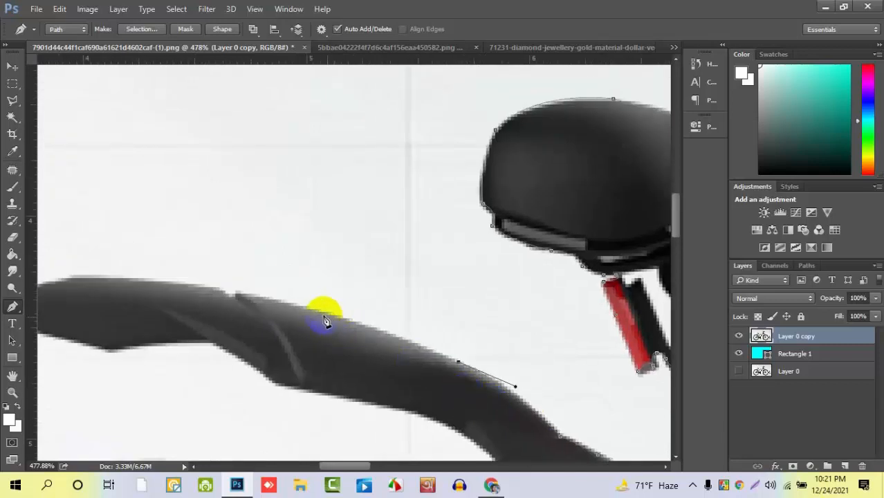
pyautogui.moveTo(309, 309); pyautogui.dragTo(248, 294)
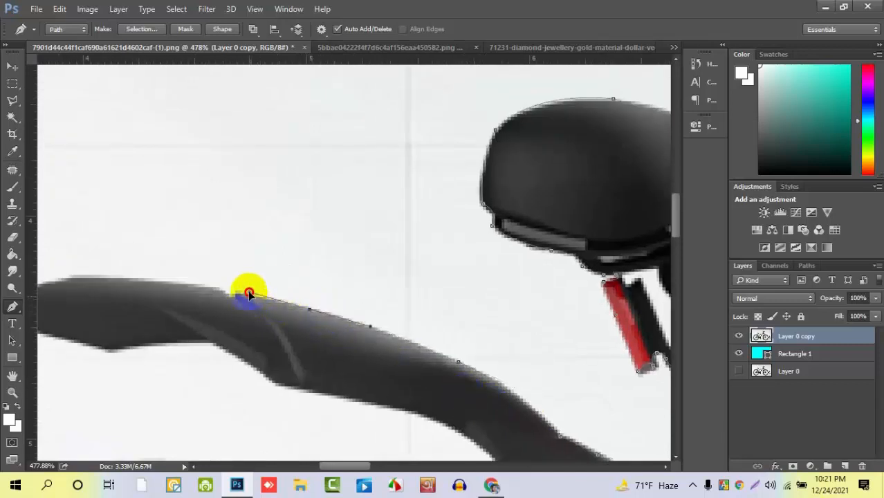
pyautogui.keyDown('alt'); pyautogui.click(310, 310); pyautogui.keyUp('alt')
# - Continue the path around the small notch at the mudguard's seam and over its upper edge to the crest
pyautogui.moveTo(383, 351); pyautogui.dragTo(514, 403)
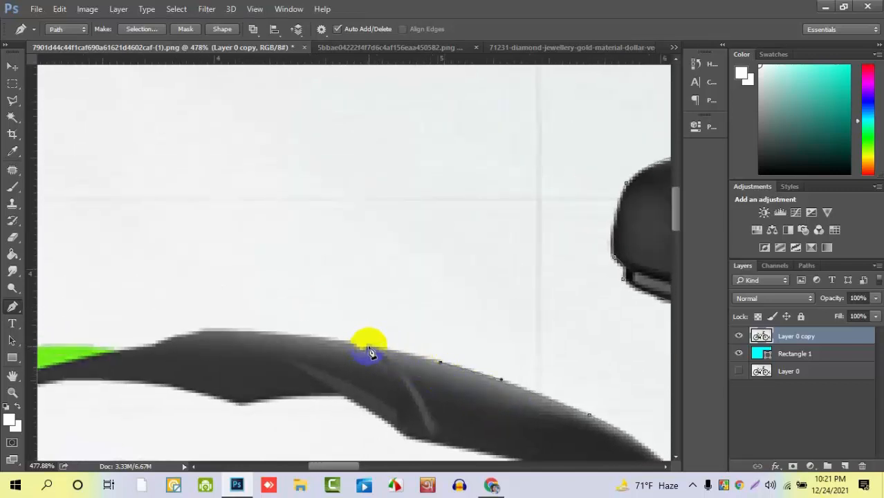
pyautogui.moveTo(371, 353); pyautogui.dragTo(328, 329)
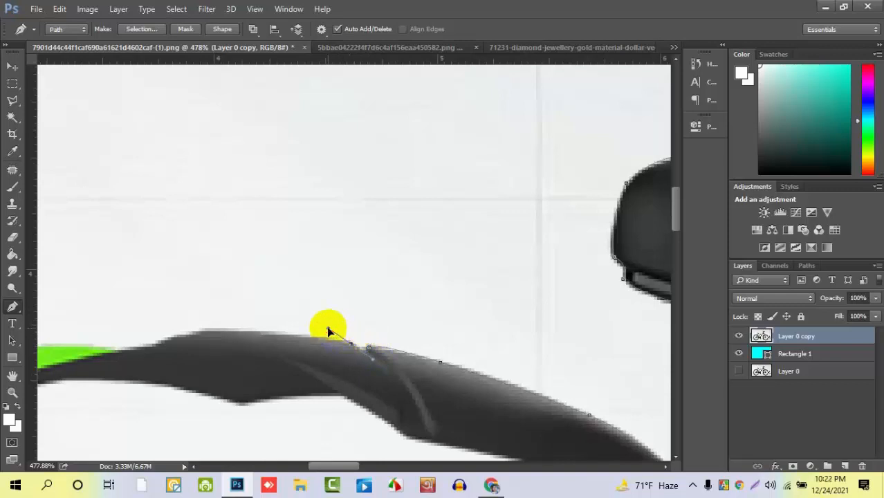
pyautogui.click(353, 354)
pyautogui.moveTo(199, 334); pyautogui.dragTo(108, 338)
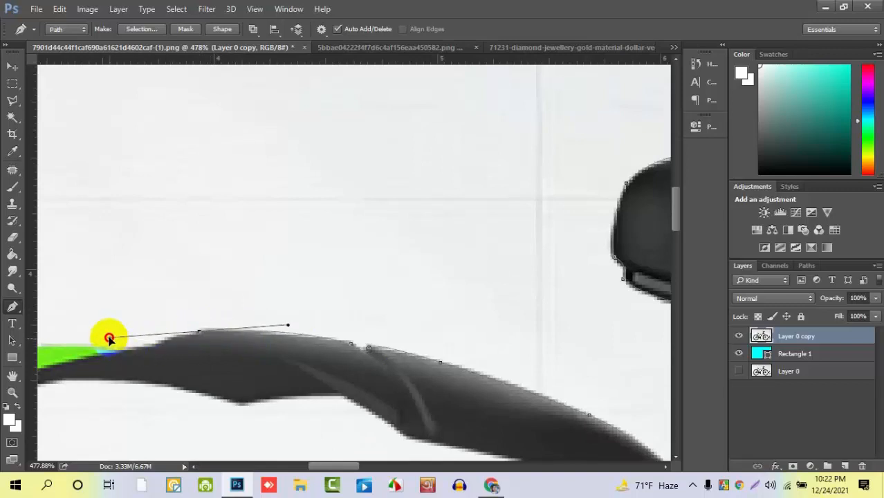
pyautogui.keyDown('alt'); pyautogui.click(198, 335); pyautogui.keyUp('alt')
pyautogui.moveTo(235, 368); pyautogui.dragTo(415, 325)
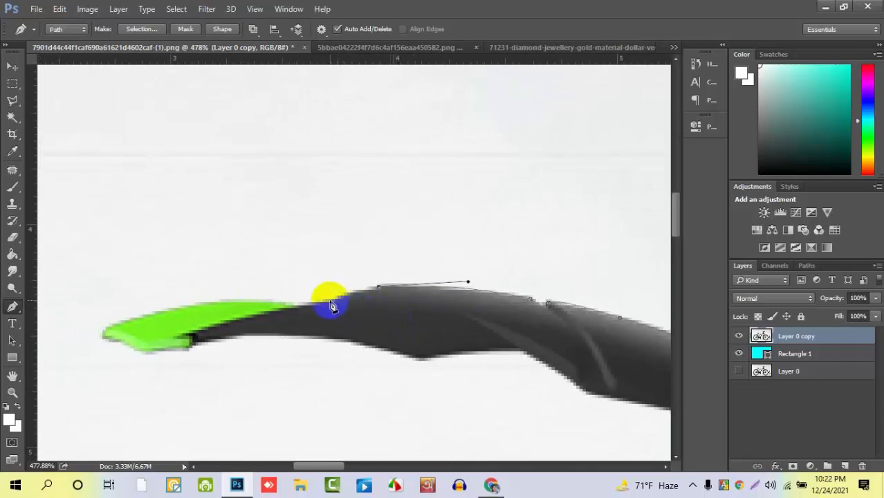
pyautogui.click(323, 299)
pyautogui.moveTo(322, 299); pyautogui.dragTo(297, 306)
pyautogui.keyDown('alt'); pyautogui.click(348, 296); pyautogui.keyUp('alt')
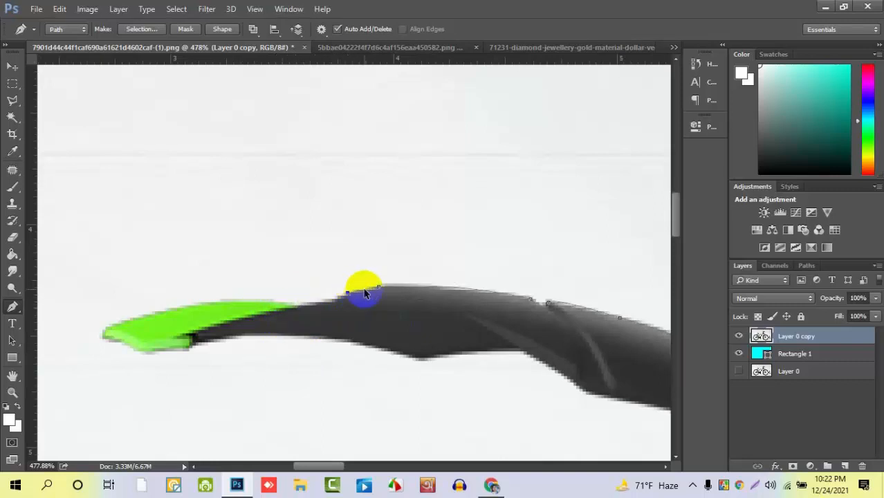
pyautogui.hotkey('ctrl', 'z')
# - Trace the path through the dip behind the mudguard's crest to the start of the green tip
pyautogui.moveTo(357, 294)
pyautogui.mouseDown()
pyautogui.moveTo(326, 282)
pyautogui.moveTo(340, 288)
pyautogui.mouseUp()
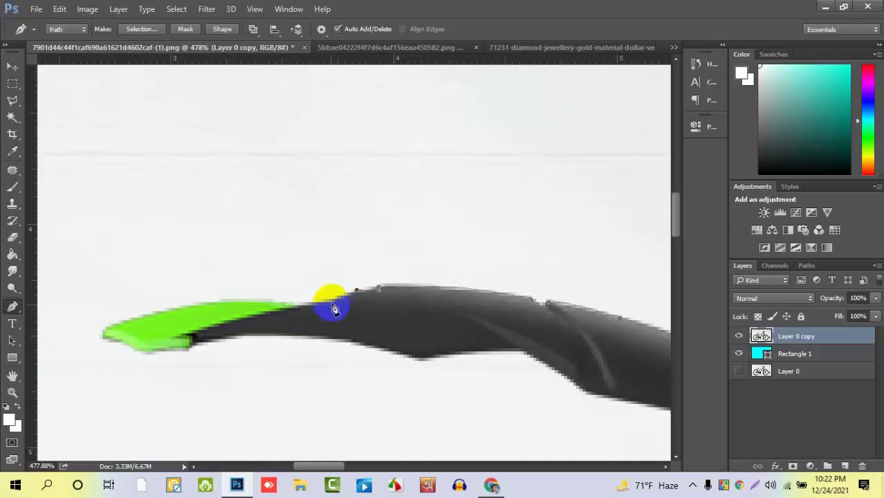
pyautogui.moveTo(333, 304); pyautogui.dragTo(333, 309)
pyautogui.moveTo(323, 310); pyautogui.dragTo(295, 309)
pyautogui.keyDown('alt'); pyautogui.click(333, 303); pyautogui.keyUp('alt')
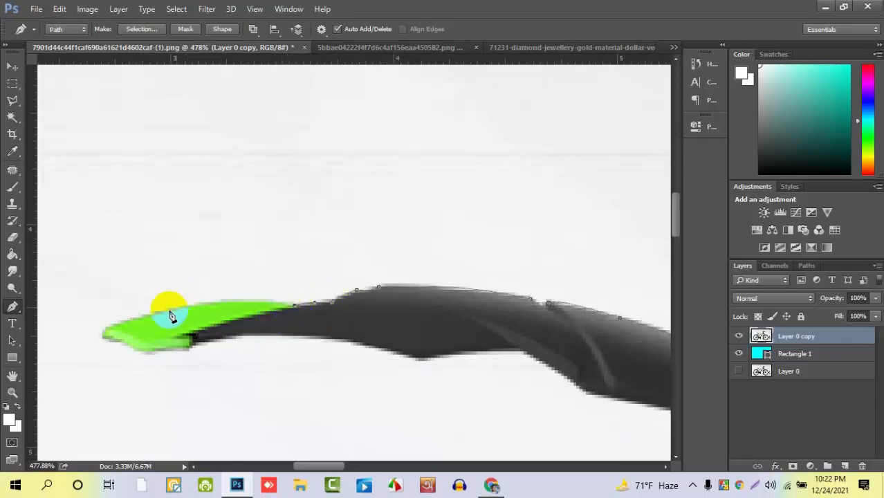
# - Trace the path over the green tip and around its rear end, with straight segments leading out into the background
pyautogui.moveTo(146, 320); pyautogui.dragTo(67, 336)
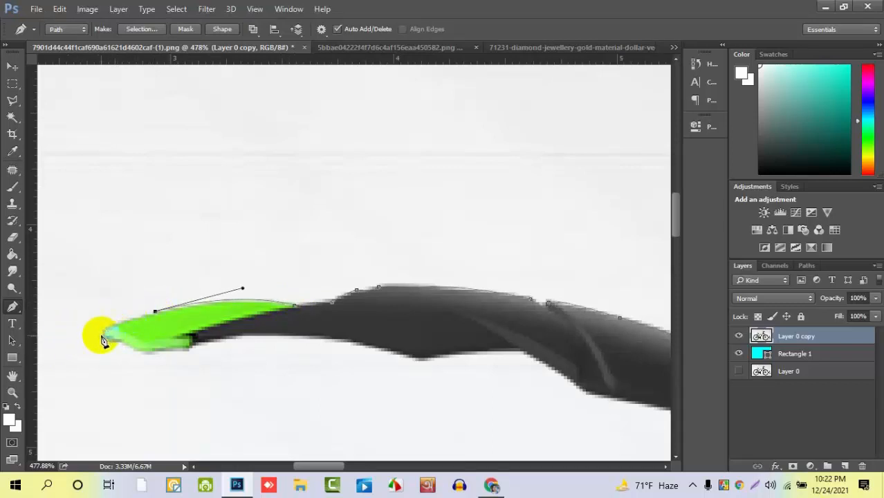
pyautogui.click(103, 338)
pyautogui.moveTo(105, 342); pyautogui.dragTo(138, 361)
pyautogui.click(109, 394)
pyautogui.click(62, 350)
pyautogui.click(54, 295)
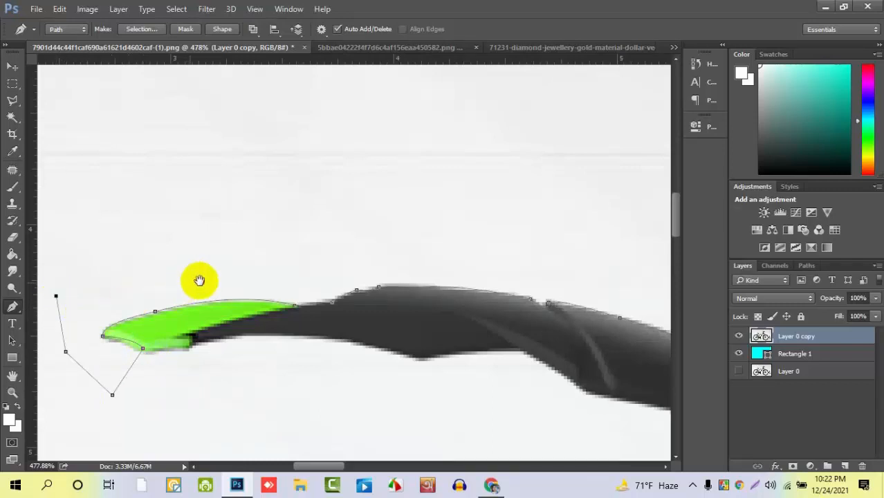
# - Route the path along the canvas edge through both upper corners, then back through the background towards the handlebar
pyautogui.moveTo(197, 282); pyautogui.dragTo(610, 311)
pyautogui.scroll(-6, 484, 293)
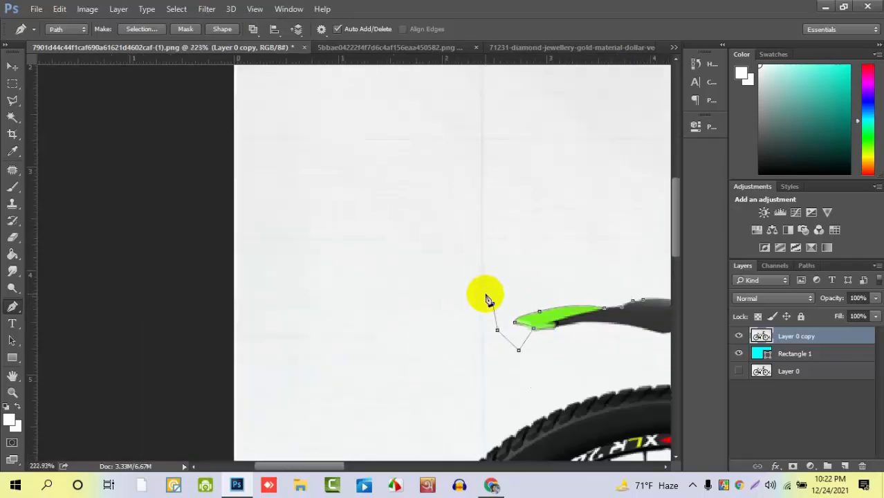
pyautogui.scroll(-1, 445, 370)
pyautogui.scroll(-3, 415, 401)
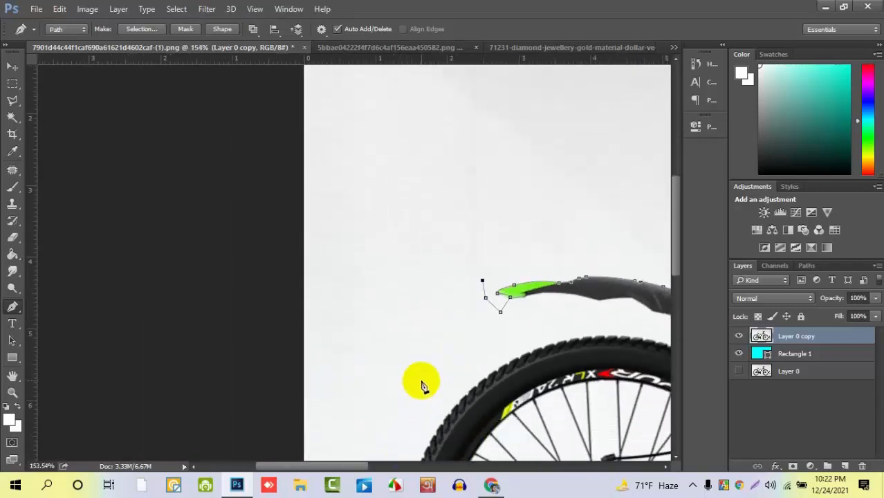
pyautogui.scroll(-2, 420, 361)
pyautogui.scroll(-3, 414, 345)
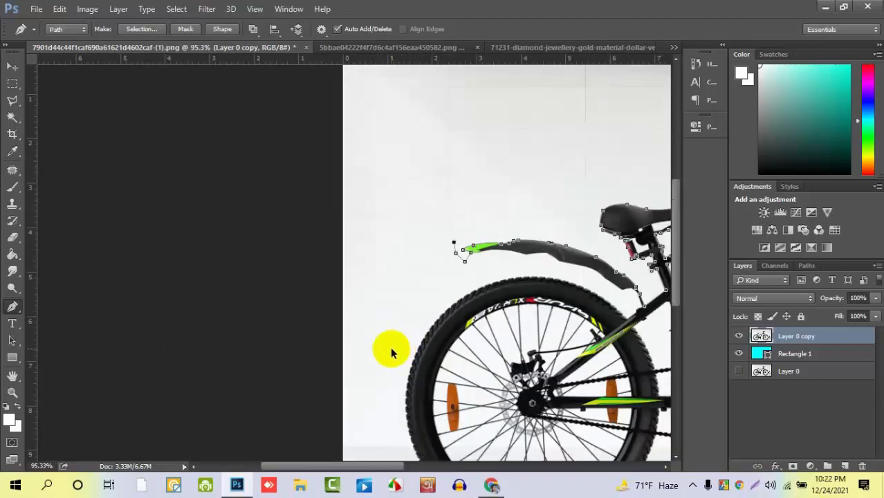
pyautogui.scroll(-3, 389, 351)
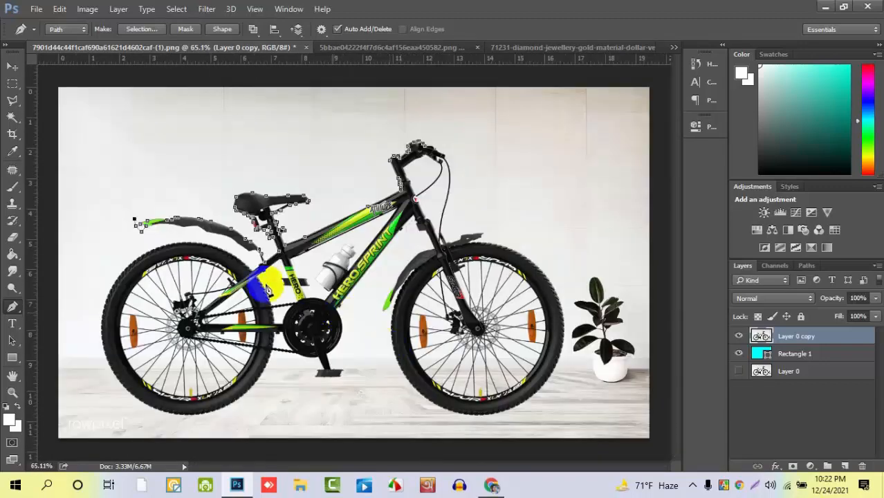
pyautogui.click(59, 280)
pyautogui.click(59, 88)
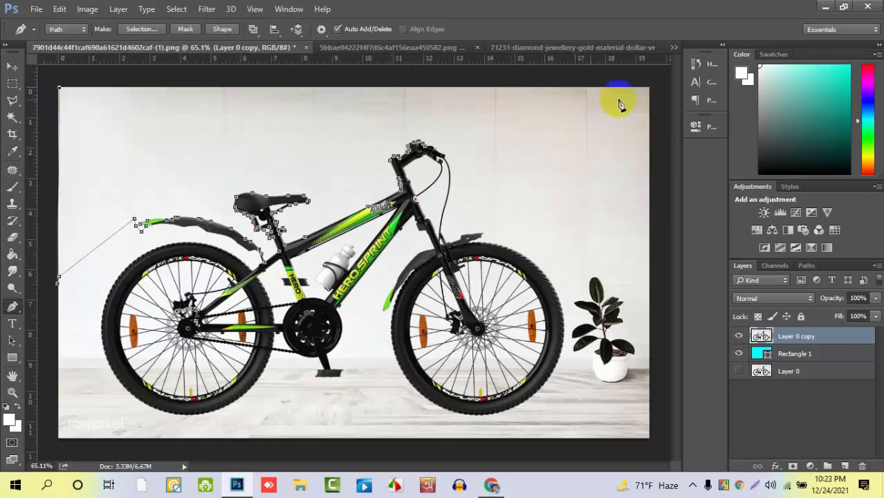
pyautogui.click(648, 89)
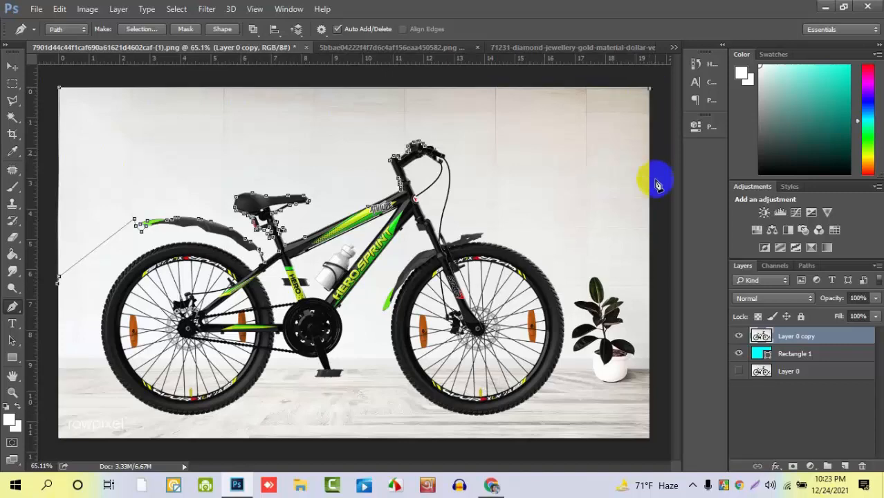
pyautogui.click(639, 228)
pyautogui.click(537, 228)
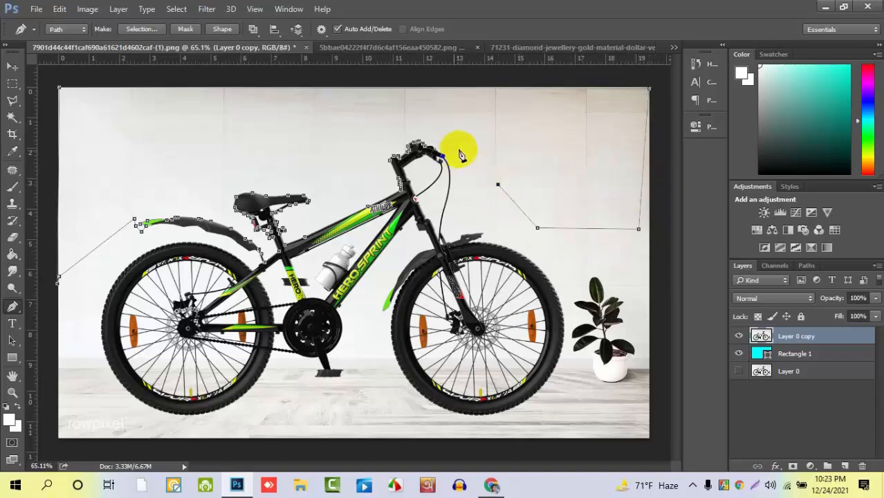
# - Add anchor points just above the brake lever and close the path at its starting point on the handlebar
pyautogui.scroll(5, 456, 144)
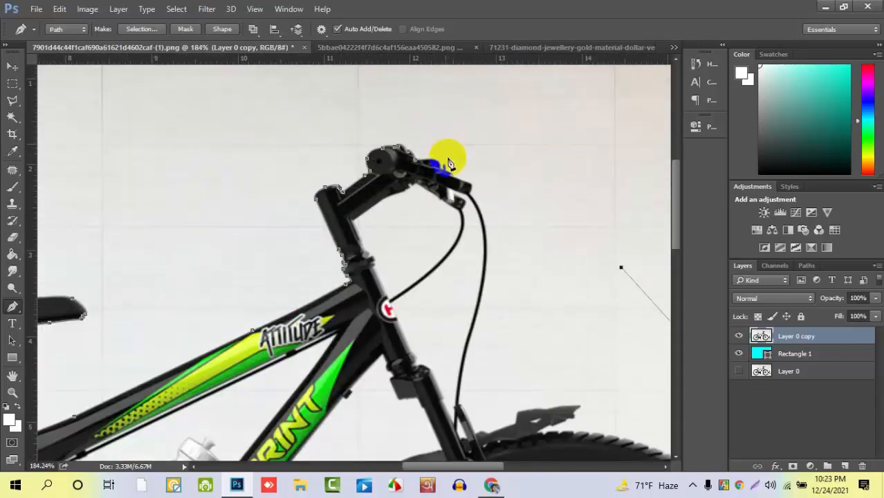
pyautogui.moveTo(451, 151); pyautogui.dragTo(431, 149)
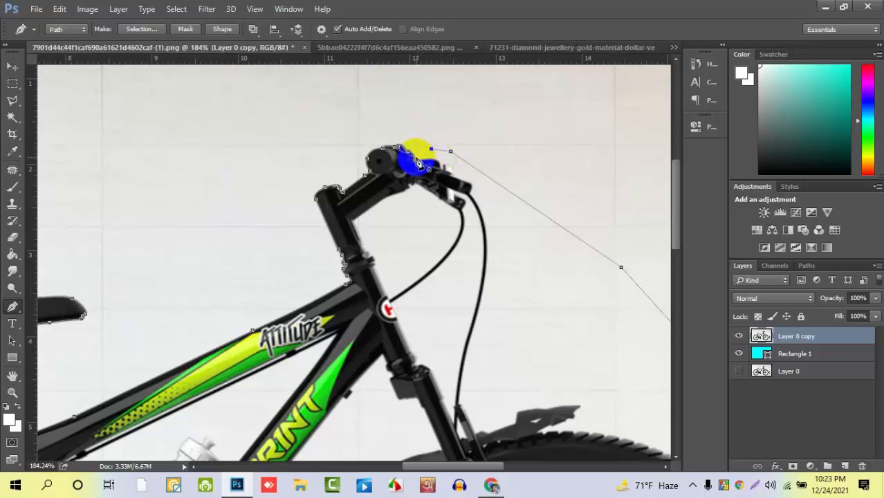
pyautogui.scroll(-10, 497, 187)
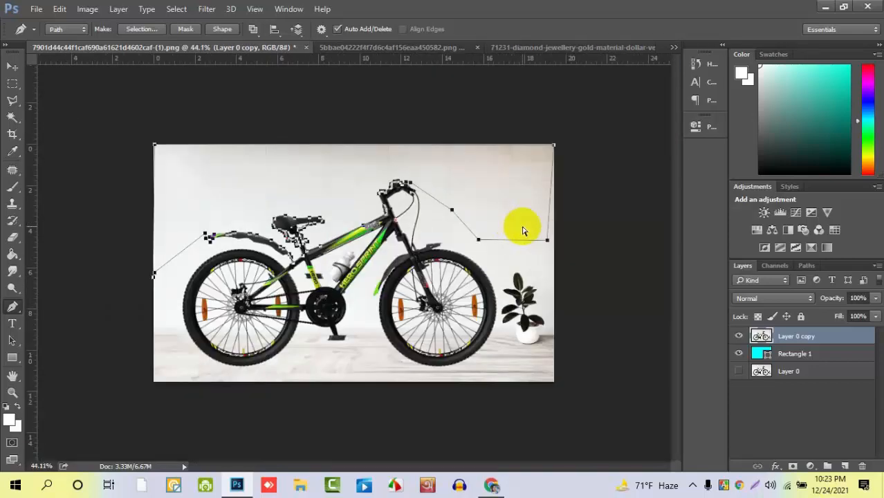
# - Convert the closed path to a selection and delete the background above the bicycle from Layer 0 copy
pyautogui.hotkey('ctrl', 'Return')
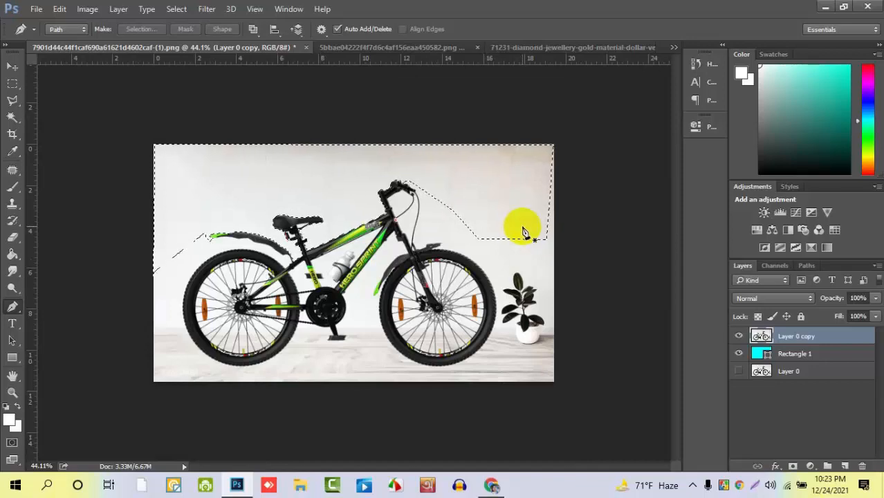
pyautogui.scroll(5, 394, 207)
pyautogui.scroll(-3, 403, 207)
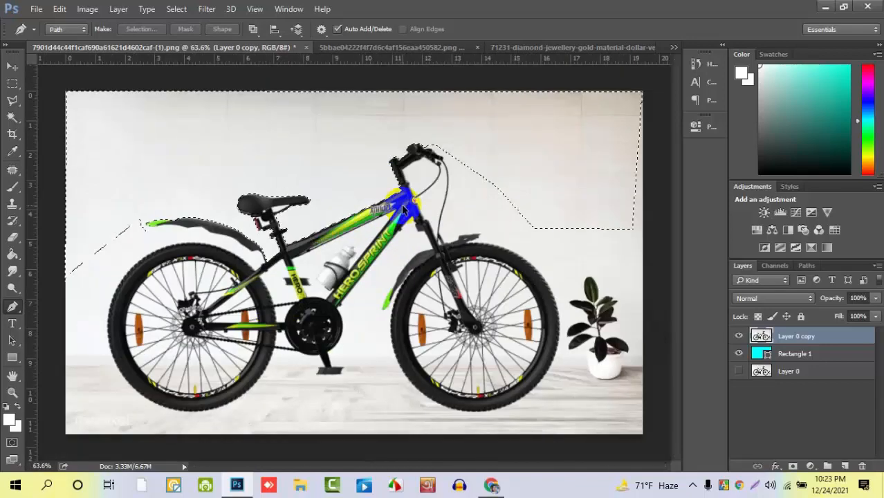
pyautogui.scroll(-2, 403, 207)
pyautogui.scroll(2, 339, 198)
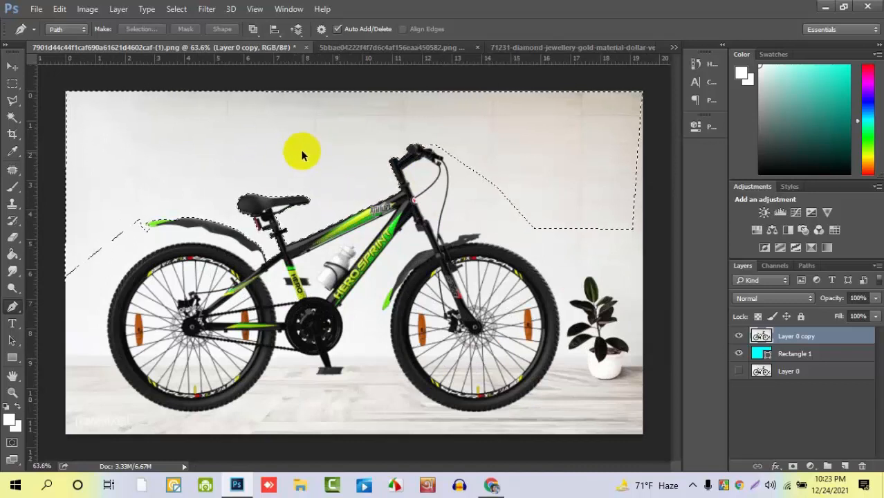
pyautogui.scroll(-3, 302, 151)
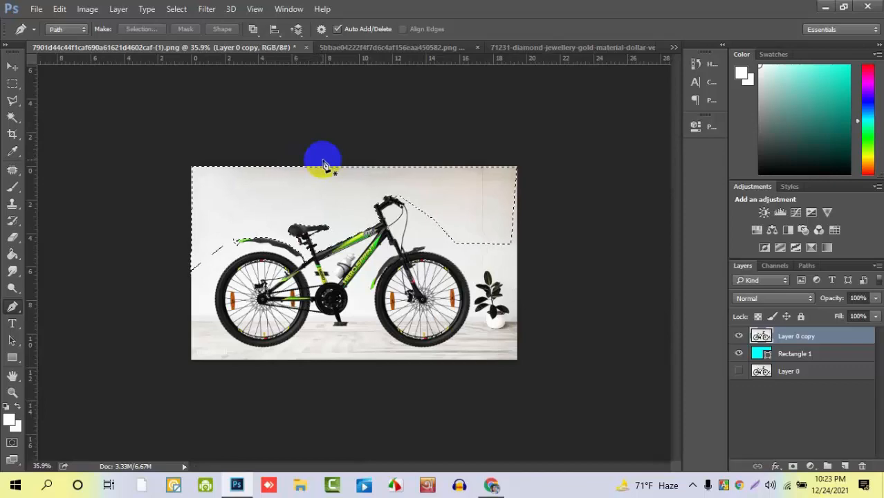
pyautogui.press('Delete')
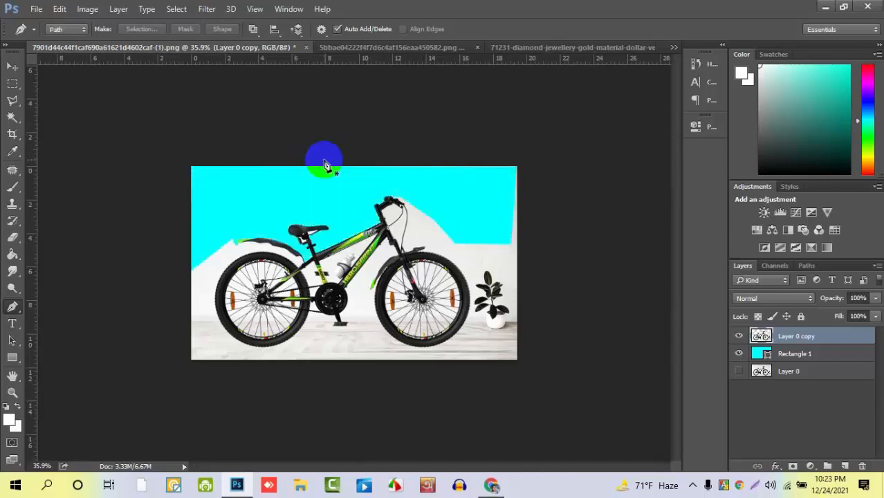
pyautogui.scroll(5, 314, 234)
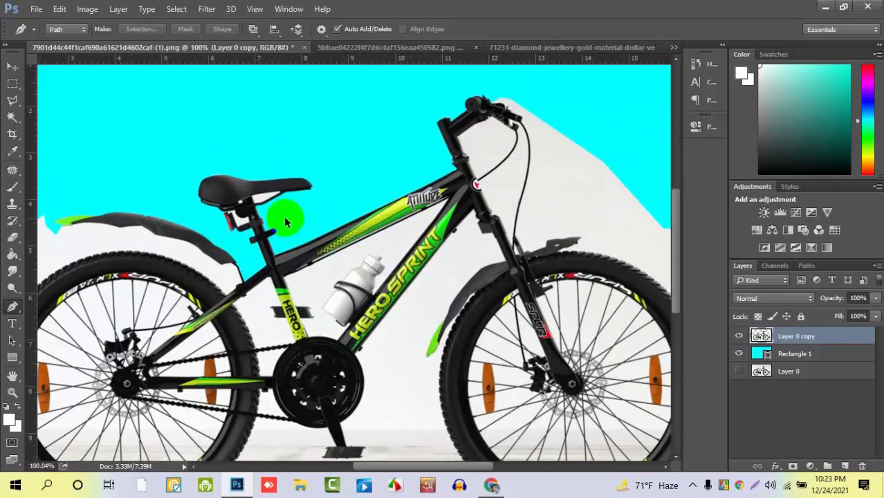
# - Check the cut-out around the saddle, then undo the background deletion and the selection to bring back the closed path
pyautogui.scroll(2, 248, 199)
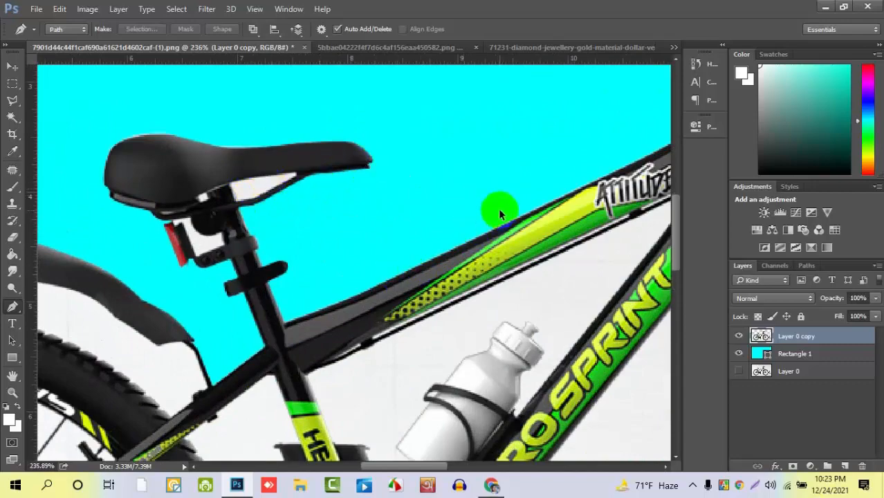
pyautogui.scroll(-3, 499, 206)
pyautogui.scroll(-4, 497, 198)
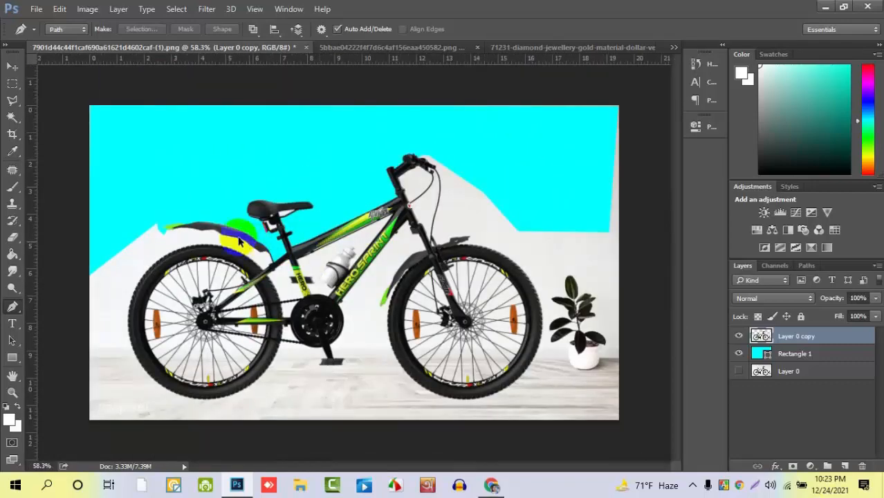
pyautogui.scroll(3, 279, 206)
pyautogui.scroll(4, 279, 206)
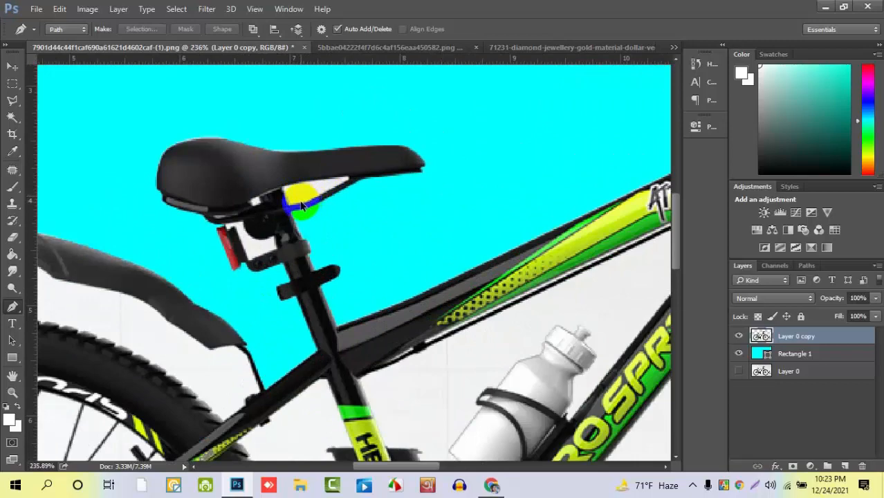
pyautogui.scroll(-6, 390, 194)
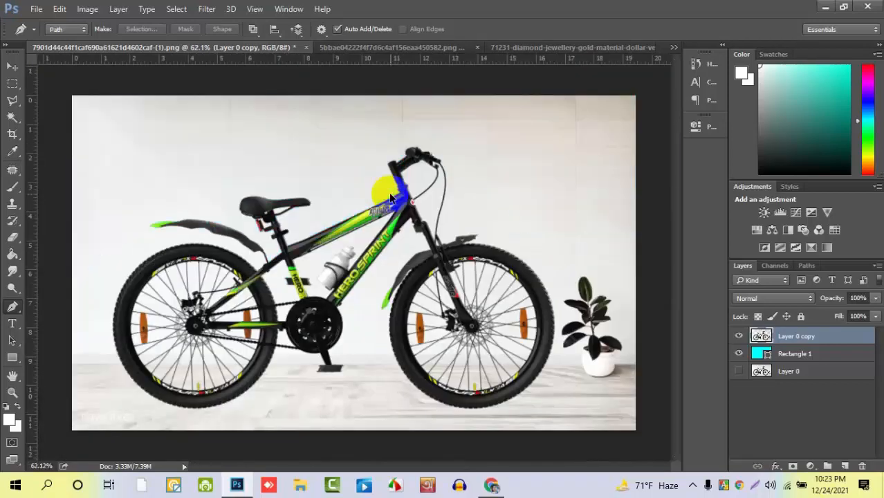
pyautogui.hotkey('ctrl', 'alt', 'z')
pyautogui.hotkey('ctrl', 'alt', 'z')
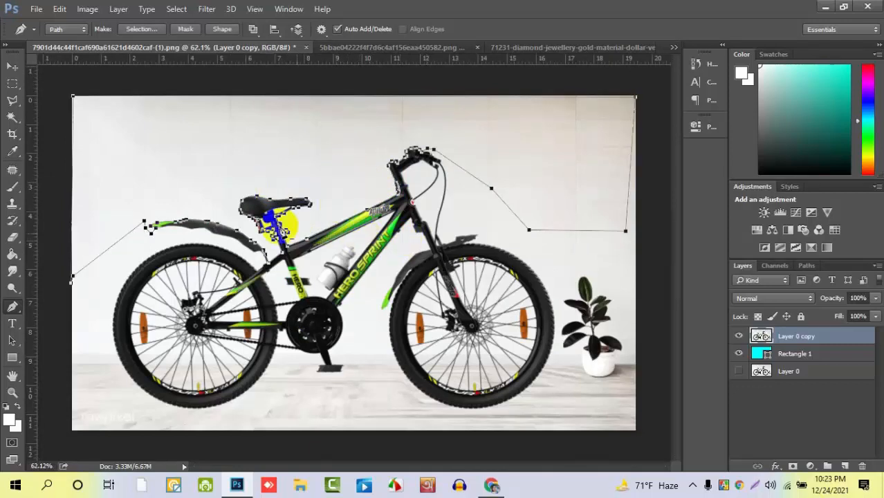
# - Trace a closed Pen tool subpath around the opening between the saddle's underside, the seat post and the saddle rail
pyautogui.scroll(6, 278, 221)
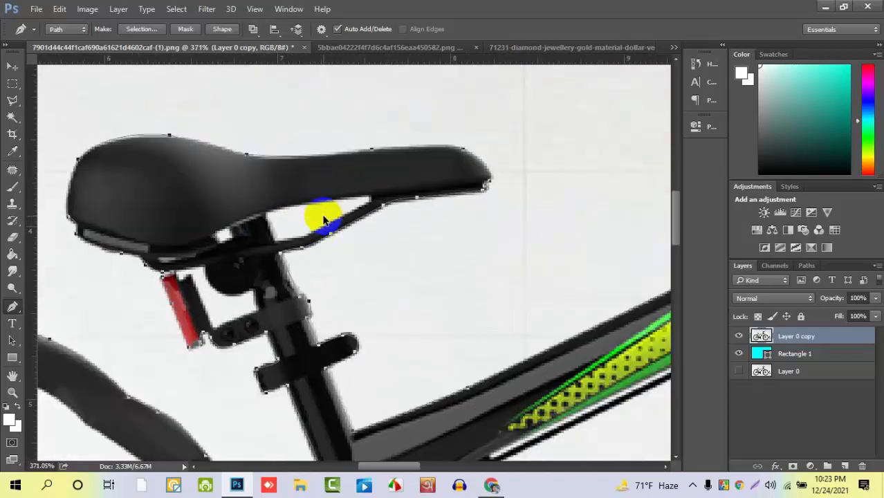
pyautogui.scroll(1, 323, 220)
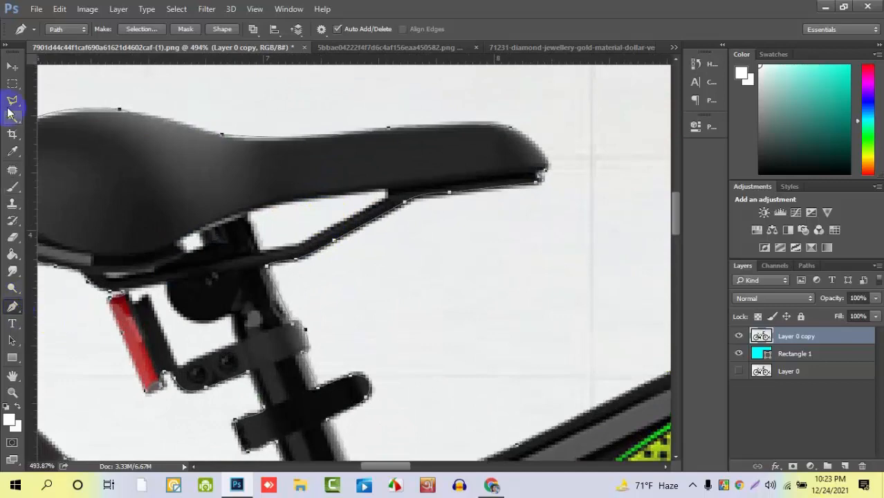
pyautogui.click(12, 66)
pyautogui.click(13, 308)
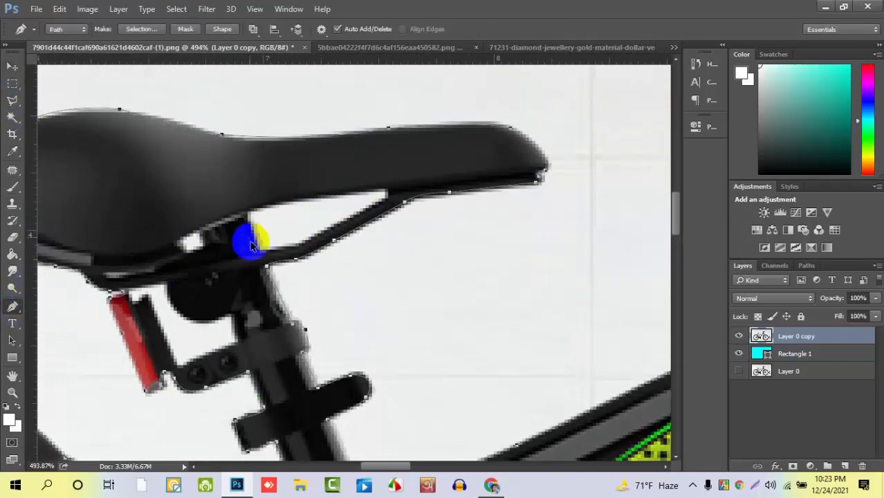
pyautogui.scroll(1, 253, 232)
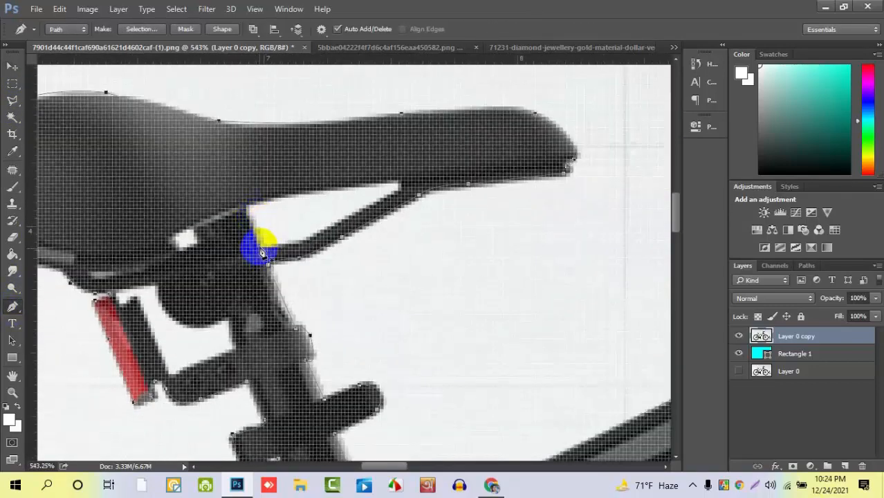
pyautogui.click(257, 244)
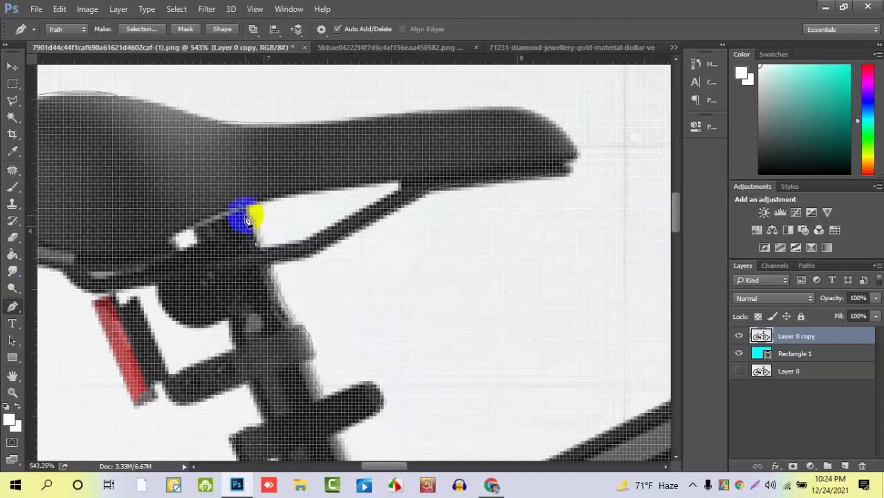
pyautogui.click(243, 207)
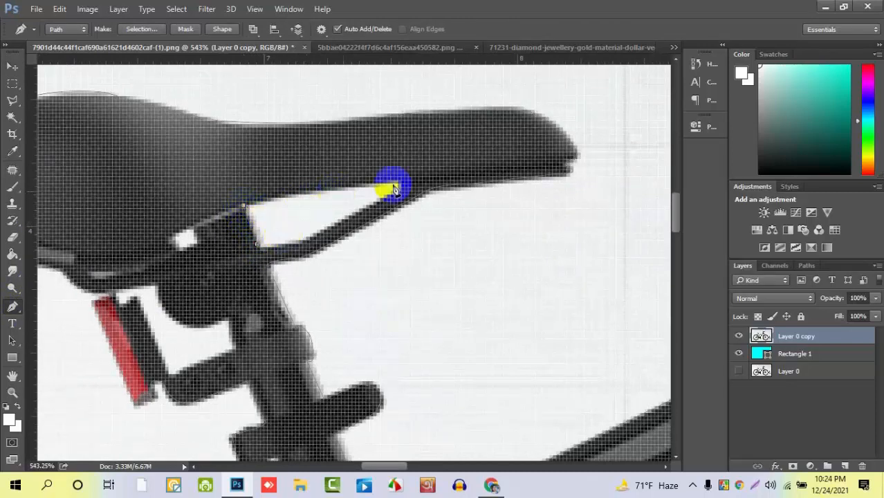
pyautogui.moveTo(389, 187); pyautogui.dragTo(519, 172)
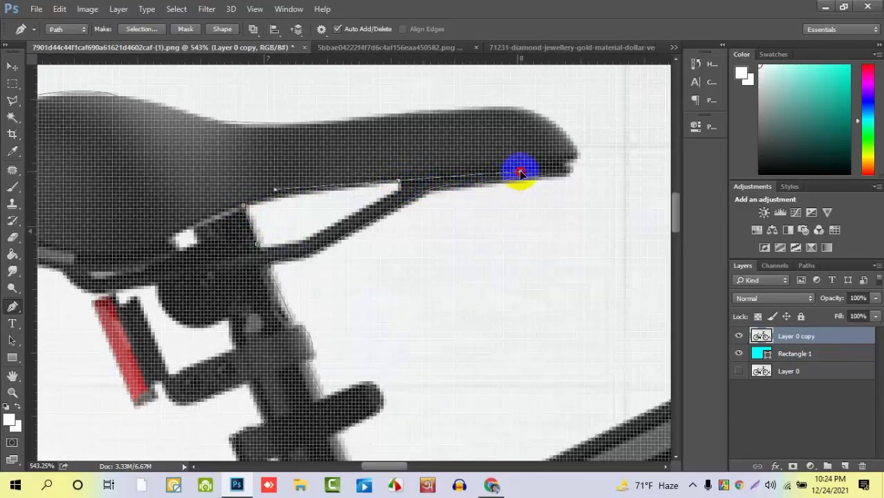
pyautogui.click(399, 184)
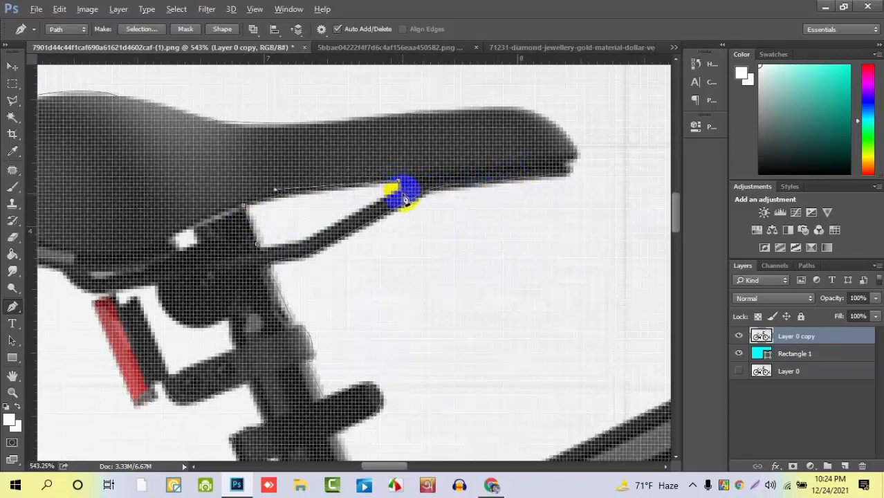
pyautogui.click(309, 242)
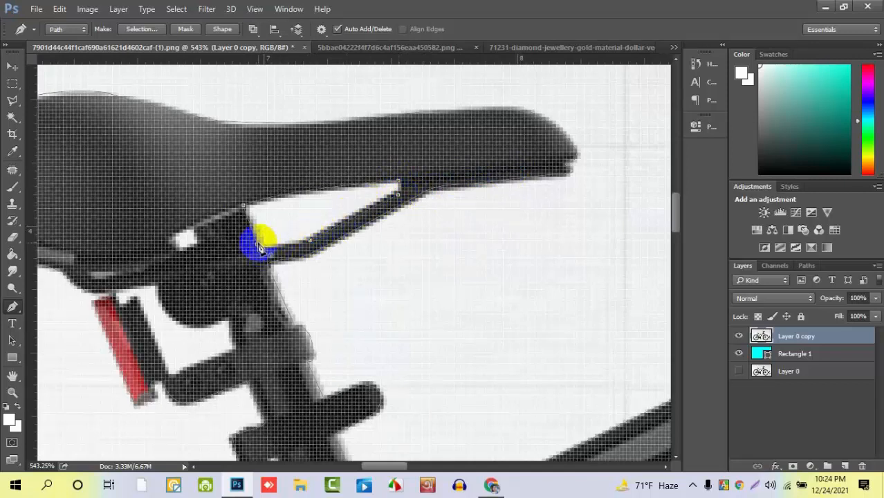
pyautogui.moveTo(257, 243)
pyautogui.mouseDown()
pyautogui.moveTo(247, 237)
pyautogui.moveTo(254, 233)
pyautogui.mouseUp()
# - Convert the paths to a selection and cut the background above the bicycle and inside the saddle opening from Layer 0 copy
pyautogui.scroll(-8, 256, 233)
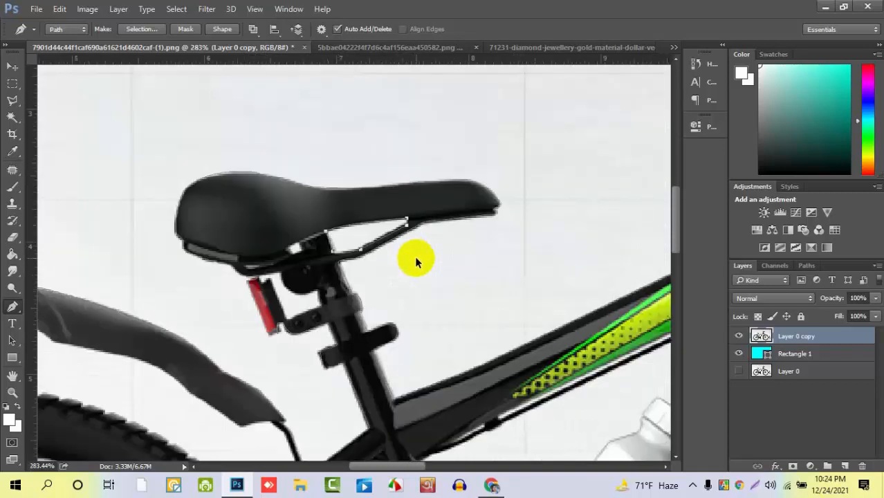
pyautogui.scroll(-2, 430, 331)
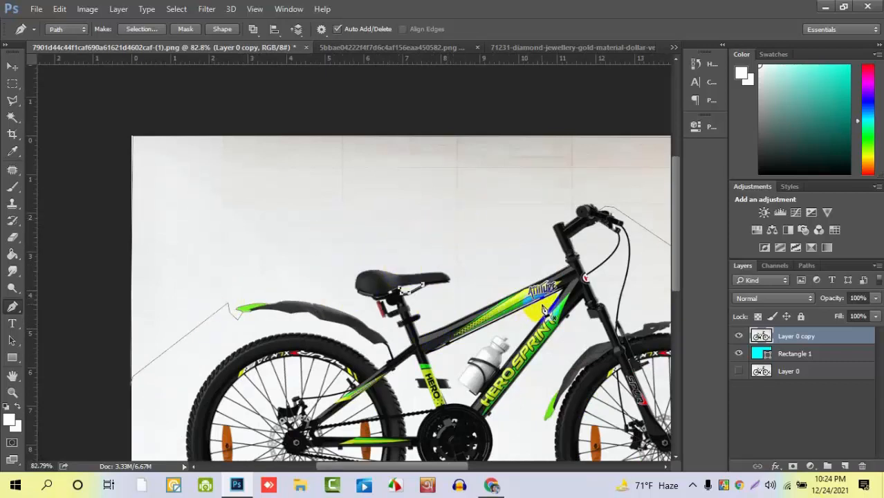
pyautogui.hotkey('ctrl', 'Return')
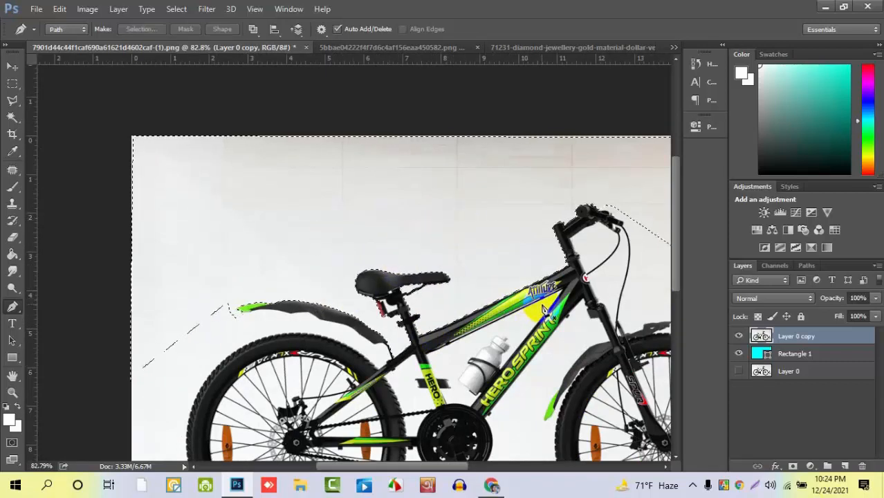
pyautogui.scroll(7, 395, 271)
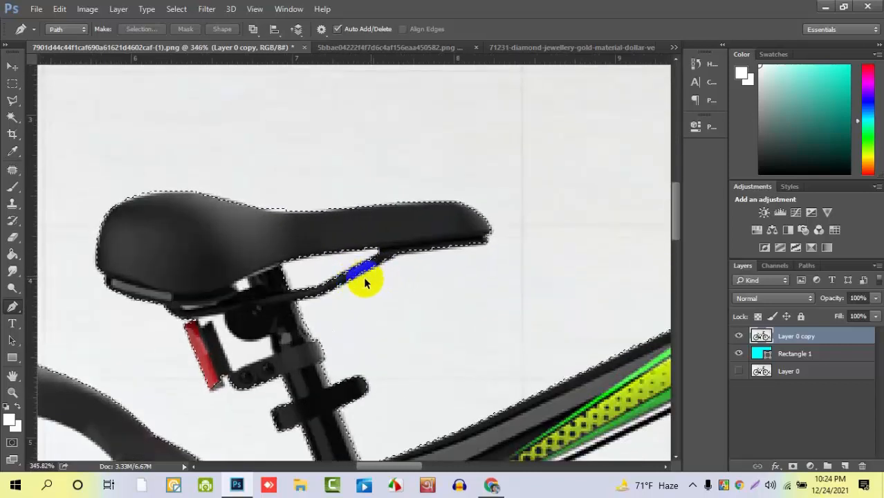
pyautogui.scroll(-1, 316, 257)
pyautogui.scroll(-5, 386, 156)
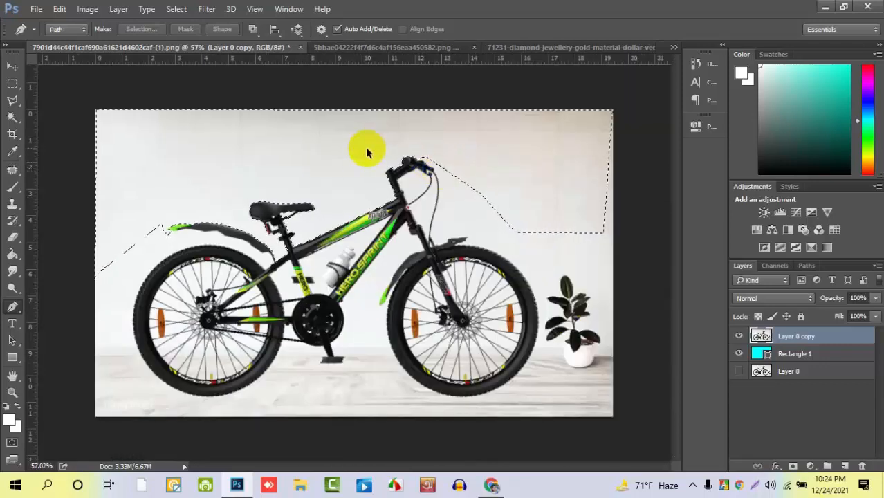
pyautogui.scroll(-2, 377, 163)
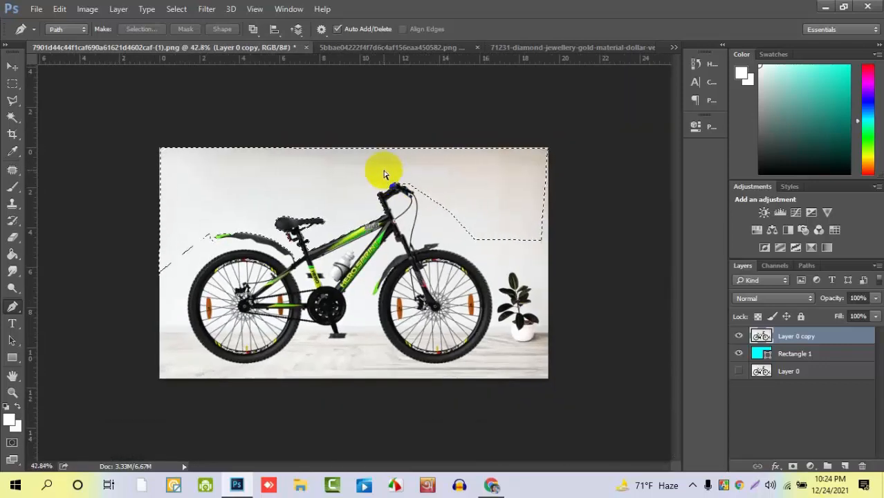
pyautogui.hotkey('ctrl', 'x')
pyautogui.scroll(4, 302, 236)
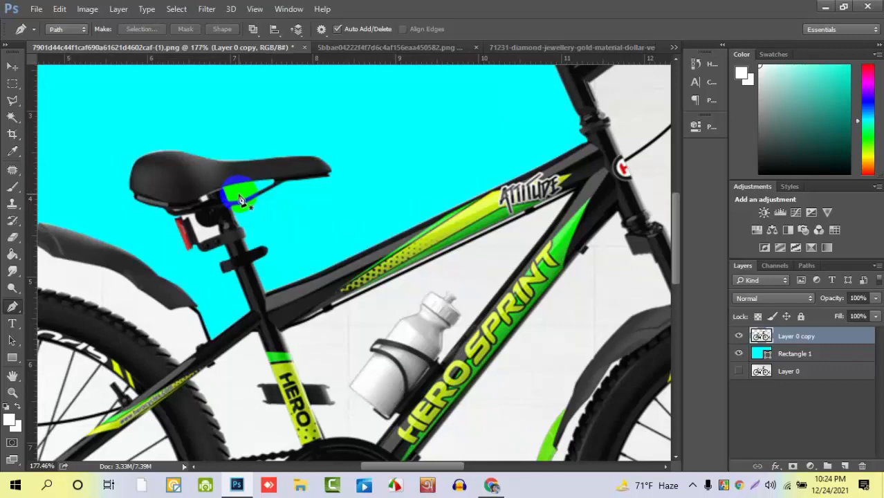
pyautogui.scroll(-5, 346, 191)
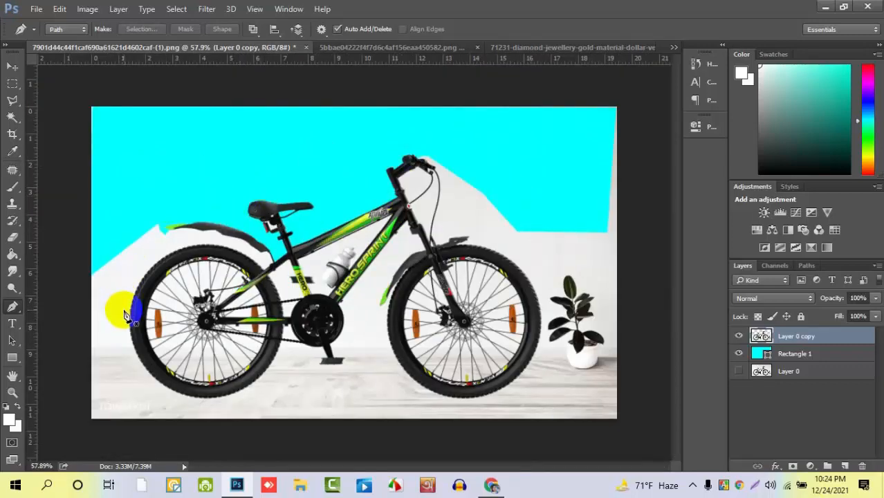
pyautogui.click(181, 255)
pyautogui.scroll(5, 470, 311)
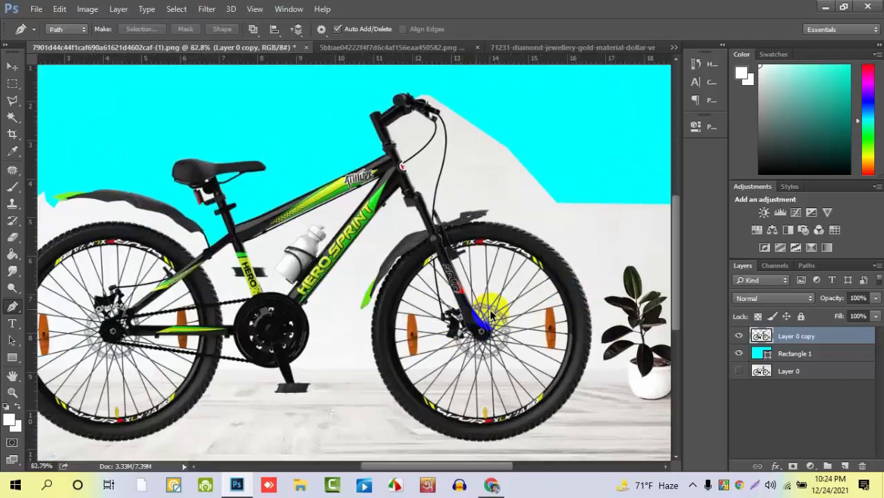
pyautogui.scroll(5, 512, 330)
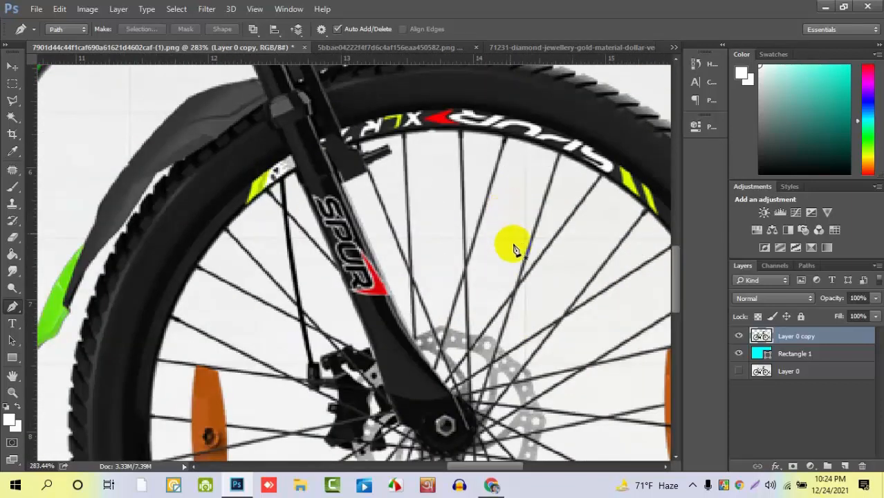
pyautogui.scroll(3, 216, 230)
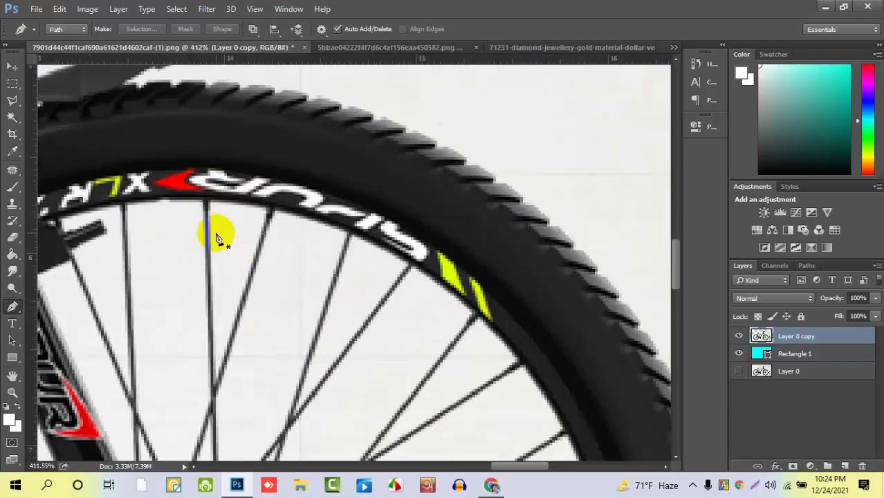
pyautogui.click(276, 210)
pyautogui.click(401, 282)
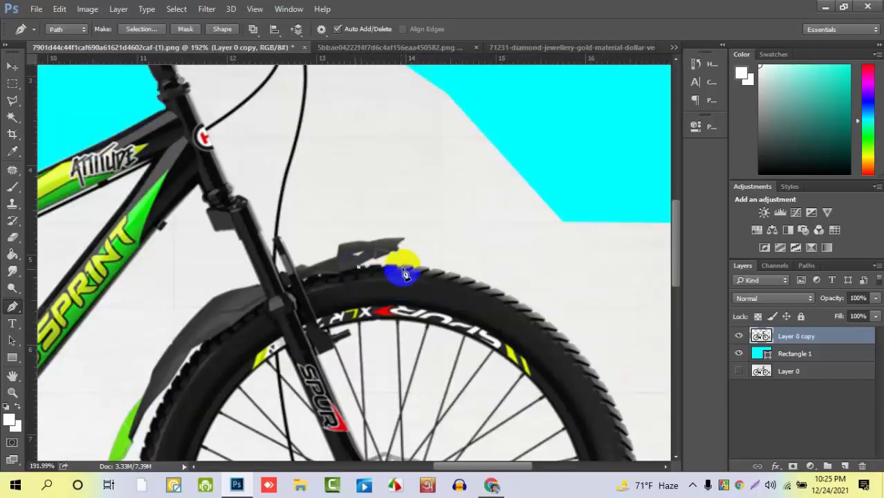
pyautogui.moveTo(469, 282); pyautogui.dragTo(515, 298)
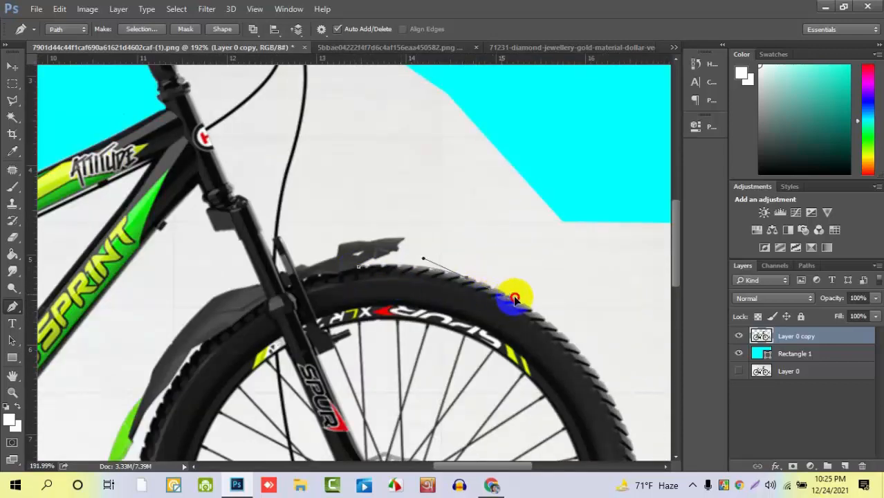
pyautogui.scroll(3, 468, 299)
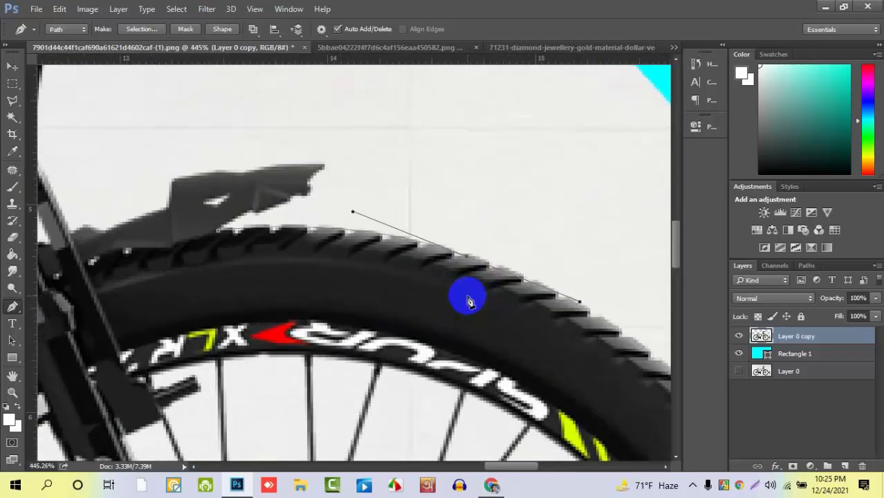
pyautogui.hotkey('ctrl', 'z')
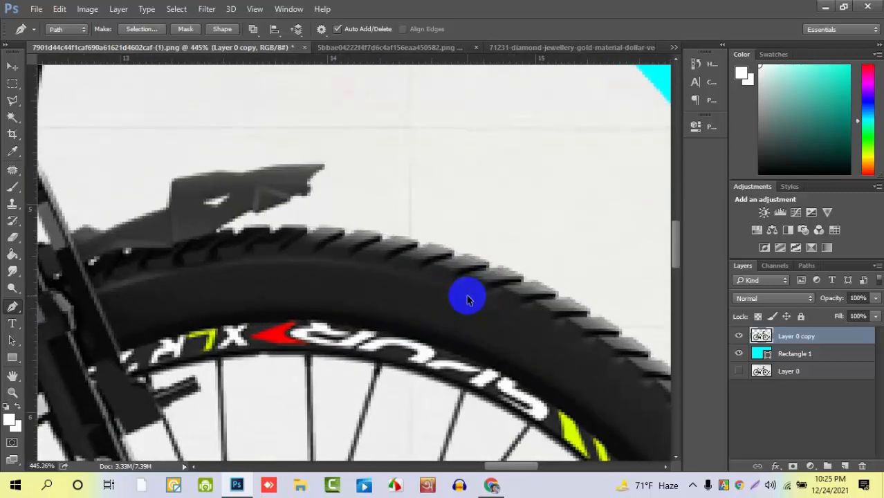
# - Trace a new path along the front tyre's upper tread blocks, starting where the tyre meets the mudguard
pyautogui.click(217, 231)
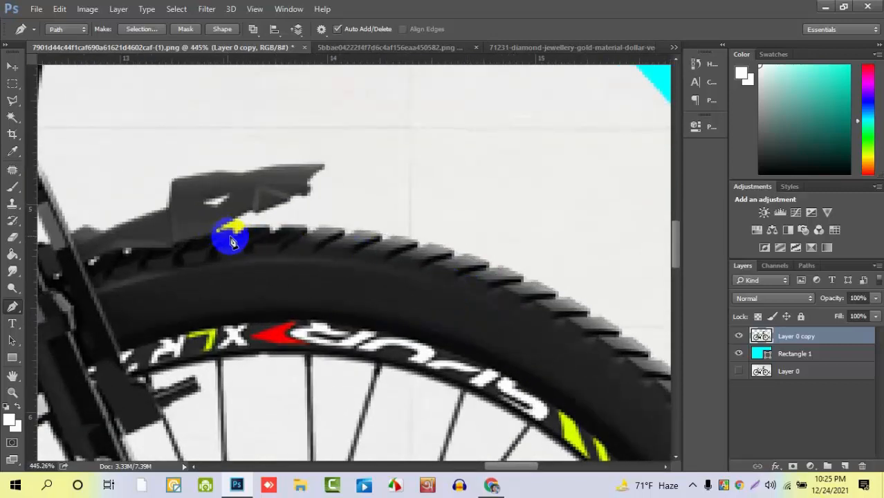
pyautogui.moveTo(233, 233); pyautogui.dragTo(287, 229)
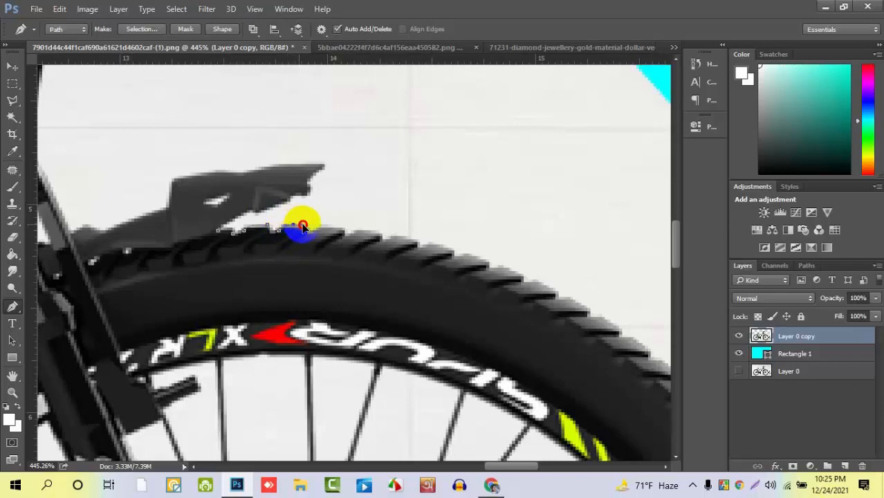
pyautogui.moveTo(296, 227); pyautogui.dragTo(348, 238)
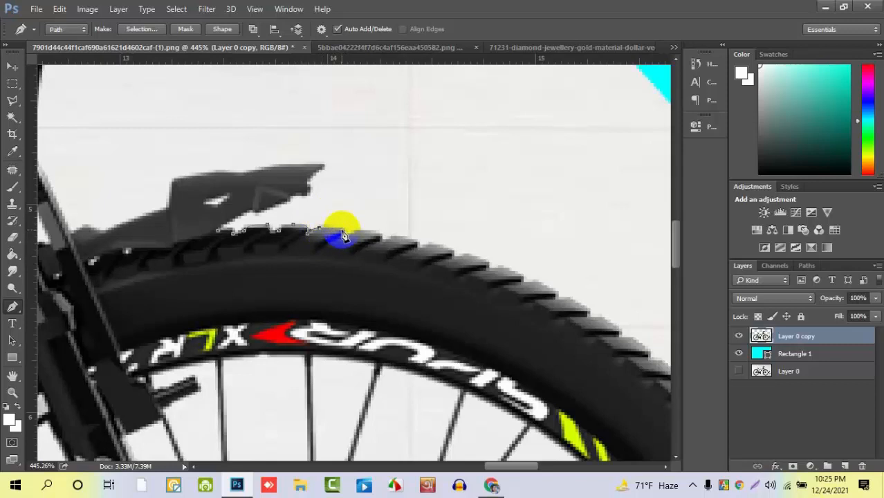
pyautogui.click(341, 228)
pyautogui.moveTo(364, 263); pyautogui.dragTo(278, 210)
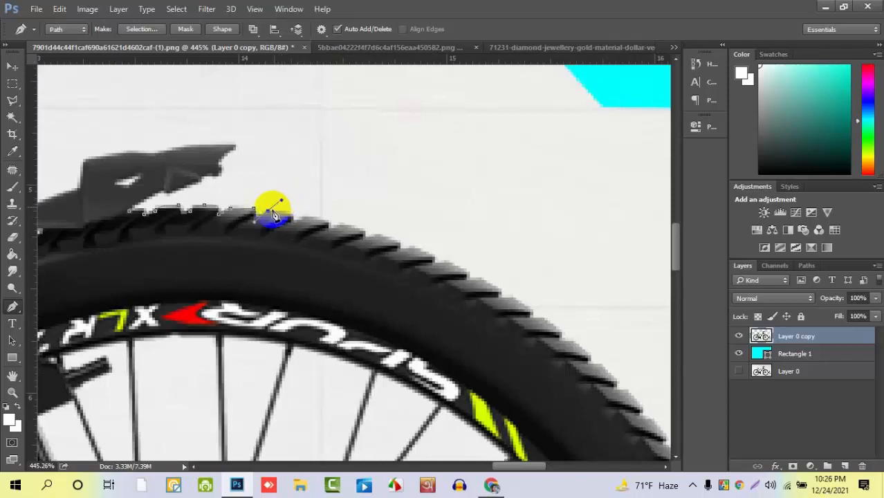
# - Loop the path out through the background above the front tyre and close it at its starting point beneath the mudguard
pyautogui.click(427, 182)
pyautogui.moveTo(435, 135); pyautogui.dragTo(421, 136)
pyautogui.click(346, 125)
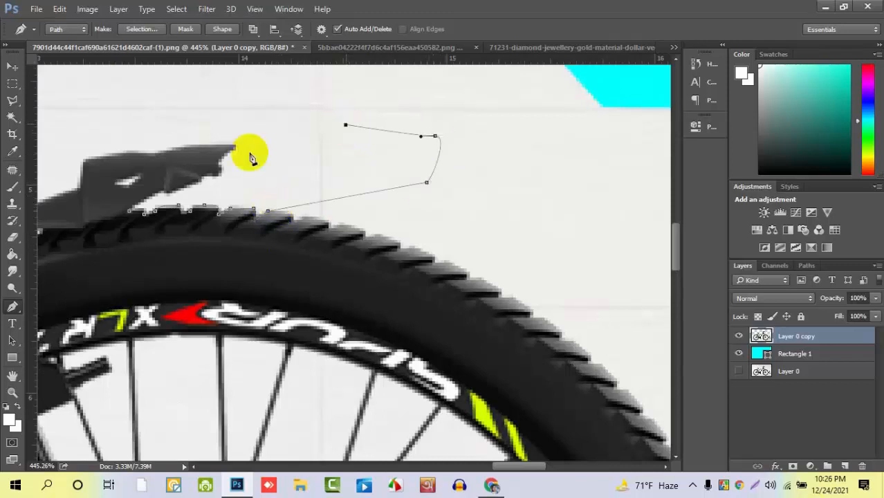
pyautogui.click(236, 177)
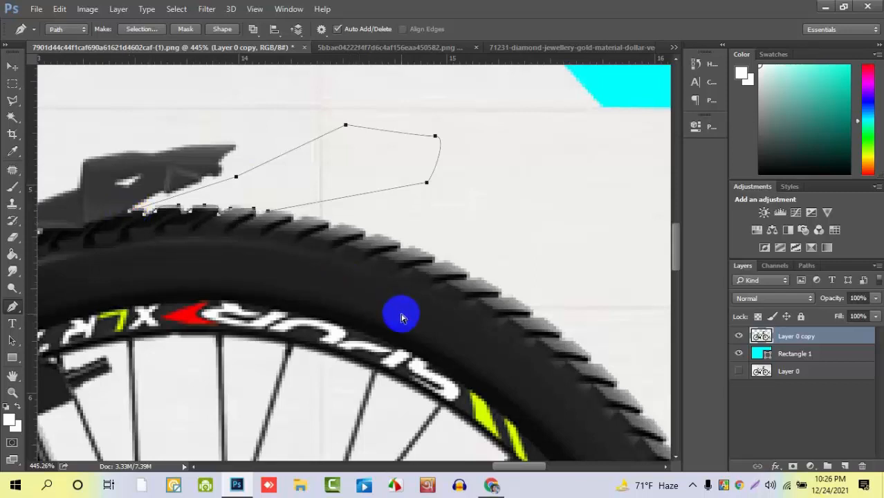
# - Convert the path above the front tyre to a selection and cut the enclosed background from Layer 0 copy, clearing the selection
pyautogui.hotkey('ctrl', 'Return')
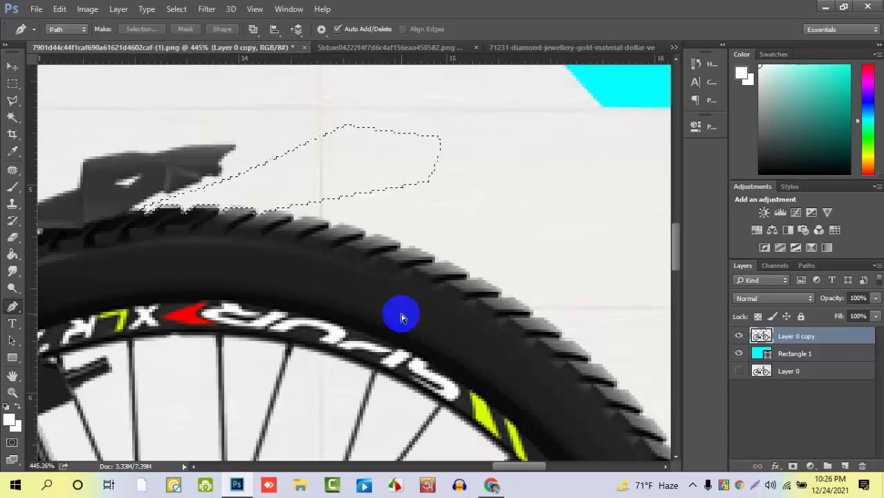
pyautogui.press('Delete')
pyautogui.hotkey('ctrl', 'd')
pyautogui.scroll(-3, 305, 335)
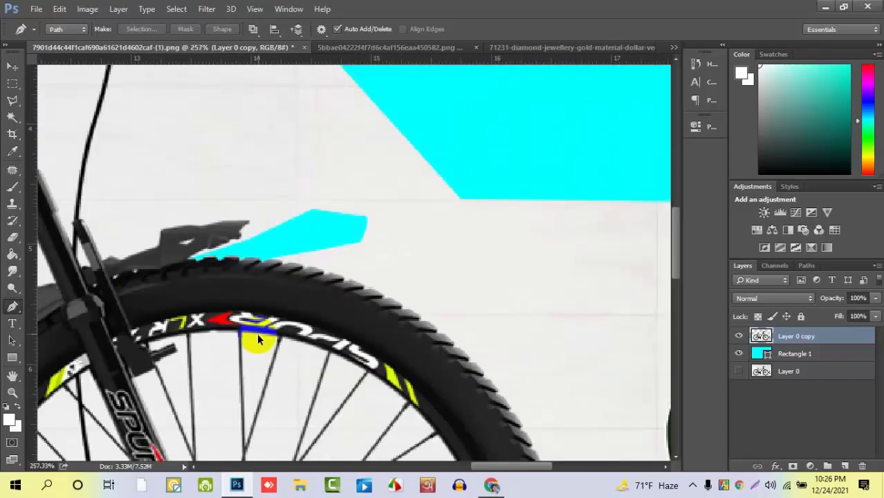
pyautogui.scroll(-5, 258, 339)
pyautogui.scroll(5, 224, 296)
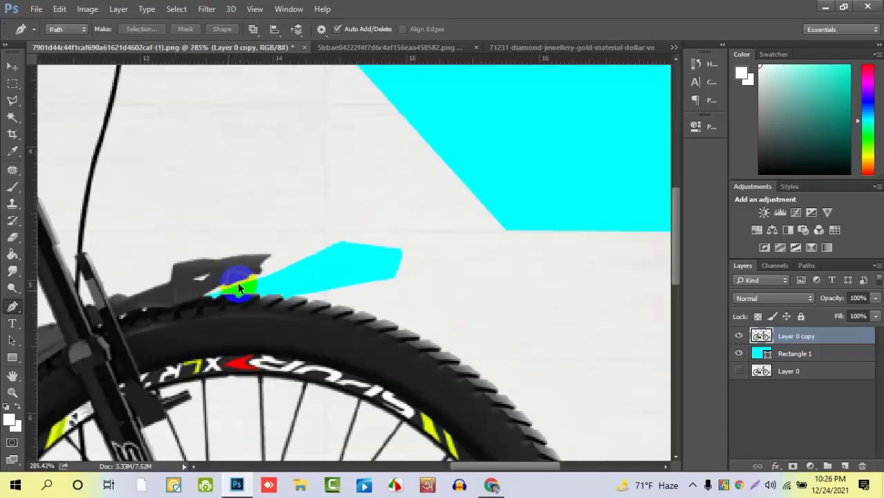
pyautogui.scroll(-1, 234, 297)
pyautogui.scroll(-4, 296, 309)
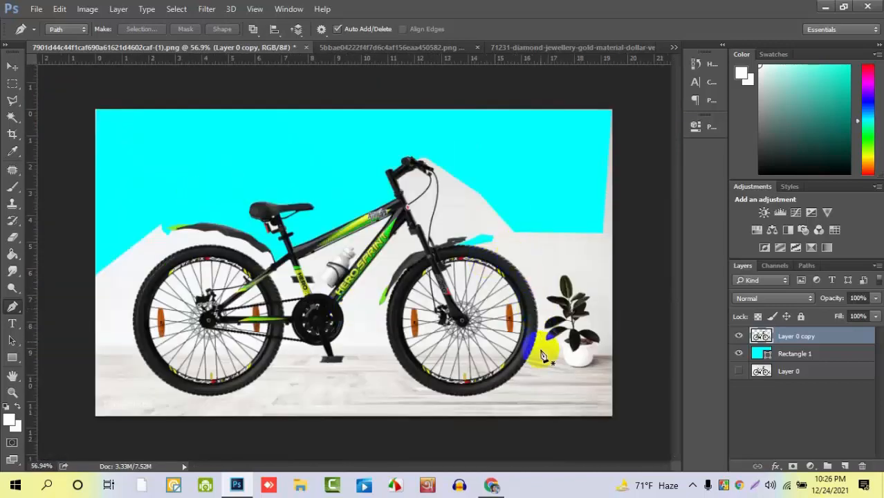
# - Start a Pen tool path at the spoke crossing below the front hub, tracing down the near-vertical spoke and along the rim's lower inner edge
pyautogui.scroll(3, 509, 351)
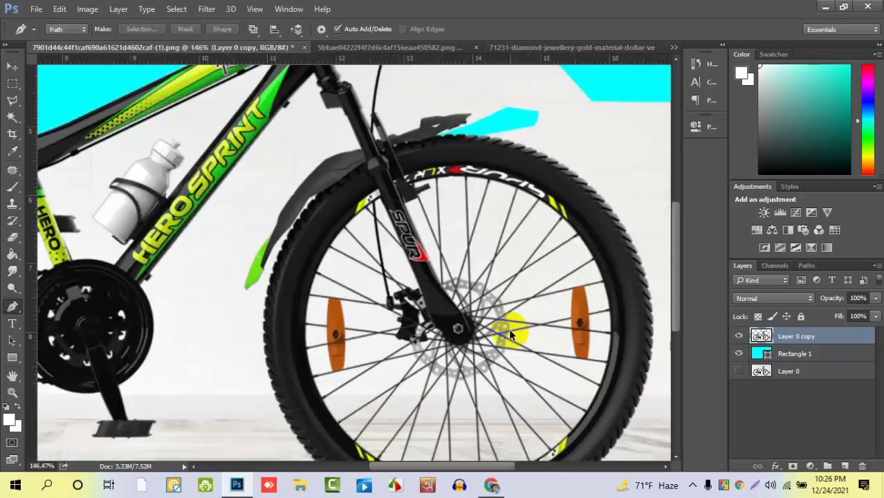
pyautogui.scroll(4, 511, 335)
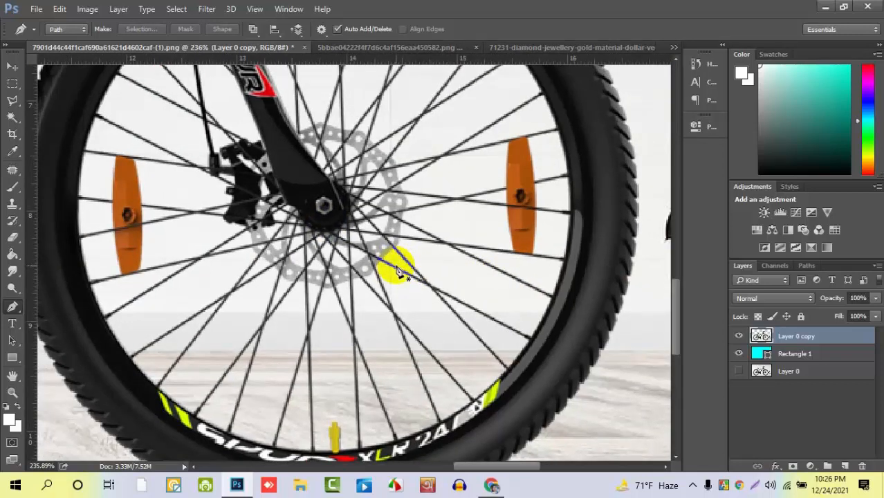
pyautogui.scroll(-3, 397, 271)
pyautogui.scroll(2, 353, 235)
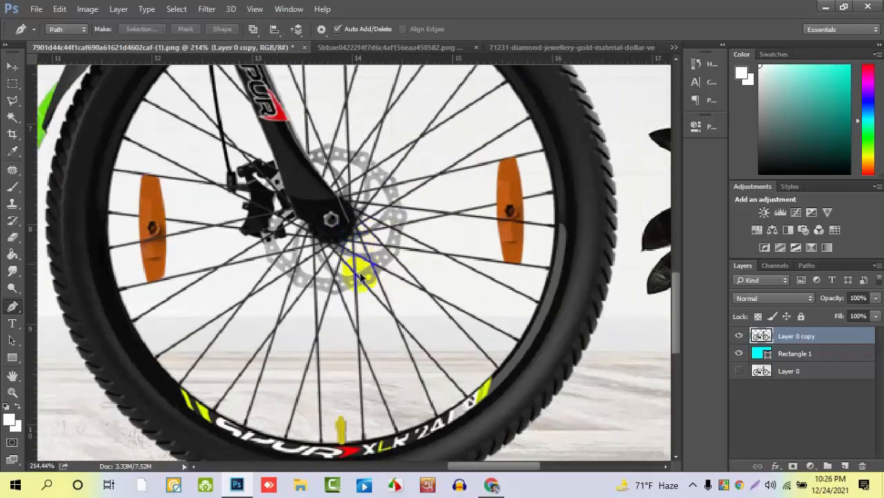
pyautogui.scroll(2, 360, 278)
pyautogui.scroll(-5, 363, 291)
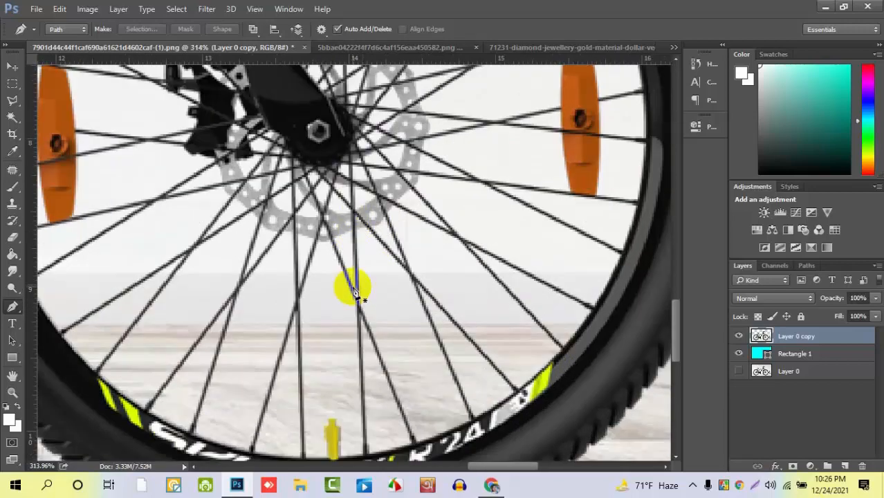
pyautogui.scroll(2, 286, 336)
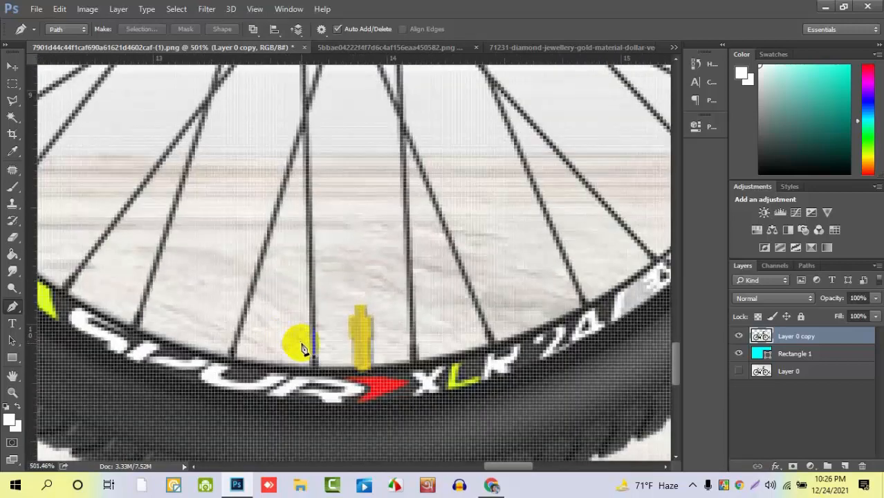
pyautogui.scroll(-1, 327, 141)
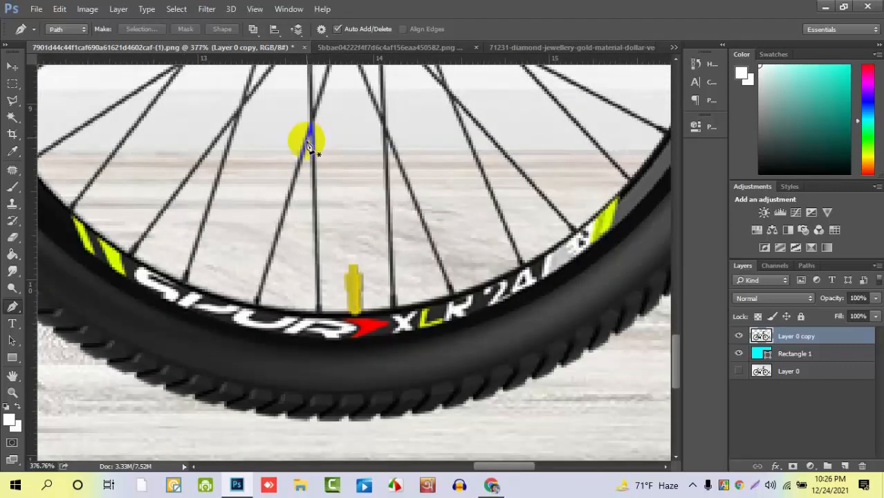
pyautogui.click(316, 308)
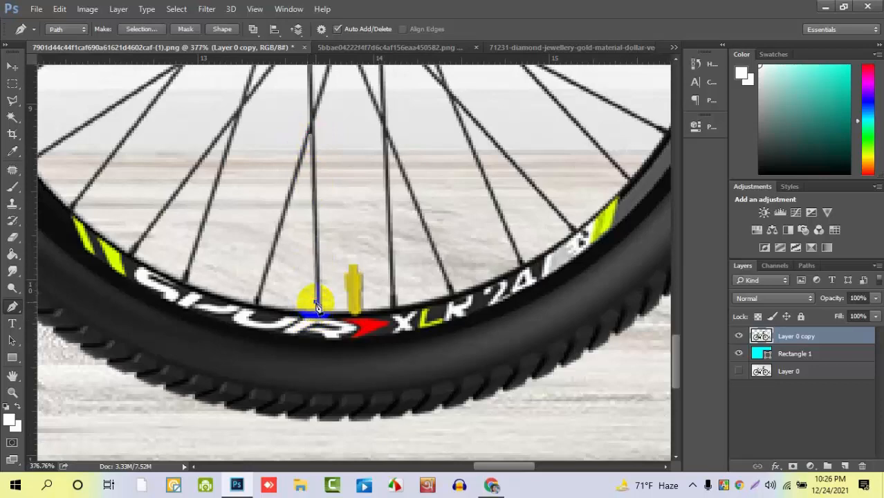
pyautogui.scroll(1, 315, 308)
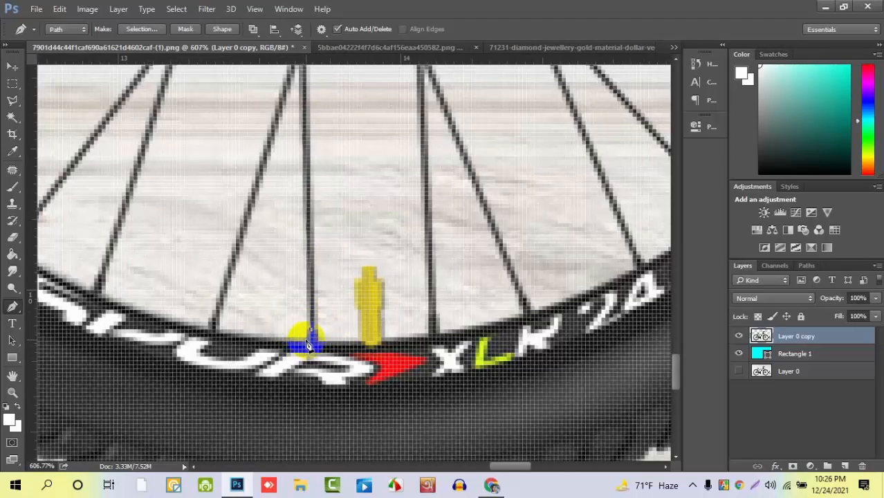
pyautogui.moveTo(310, 339); pyautogui.dragTo(314, 350)
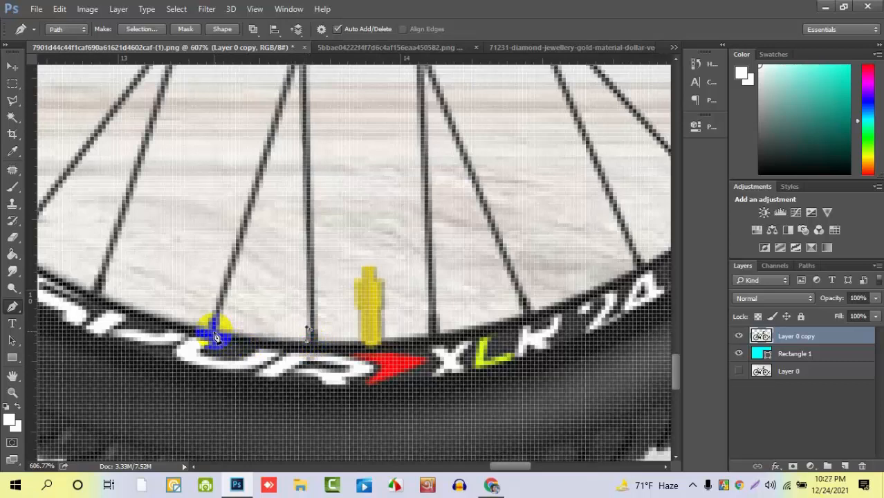
pyautogui.moveTo(213, 331); pyautogui.dragTo(198, 320)
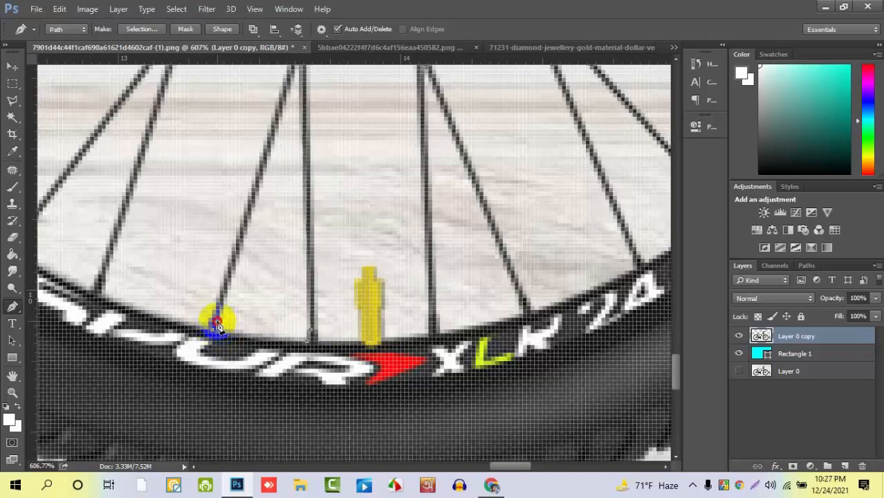
# - Set the corner at the rim and trace up the slanted spoke, closing the path at the spoke crossing
pyautogui.scroll(-3, 243, 320)
pyautogui.scroll(1, 243, 320)
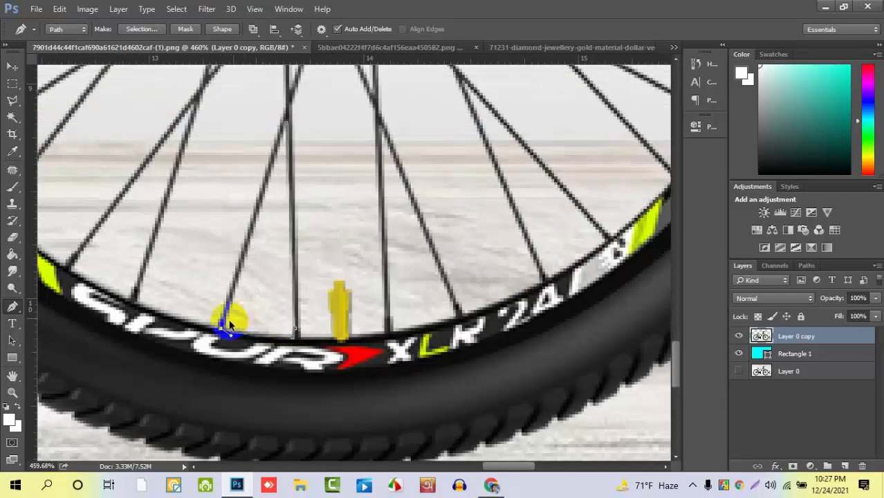
pyautogui.moveTo(228, 321); pyautogui.dragTo(229, 334)
pyautogui.moveTo(225, 321); pyautogui.dragTo(219, 319)
pyautogui.scroll(3, 312, 154)
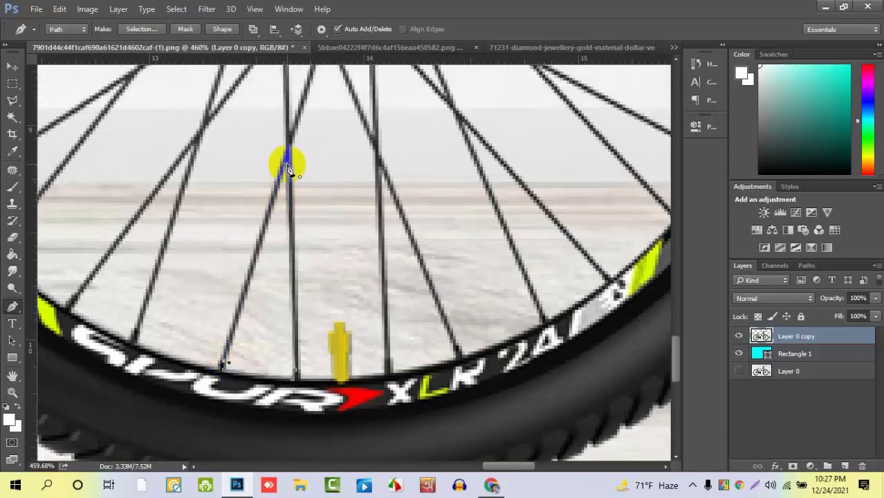
pyautogui.click(287, 165)
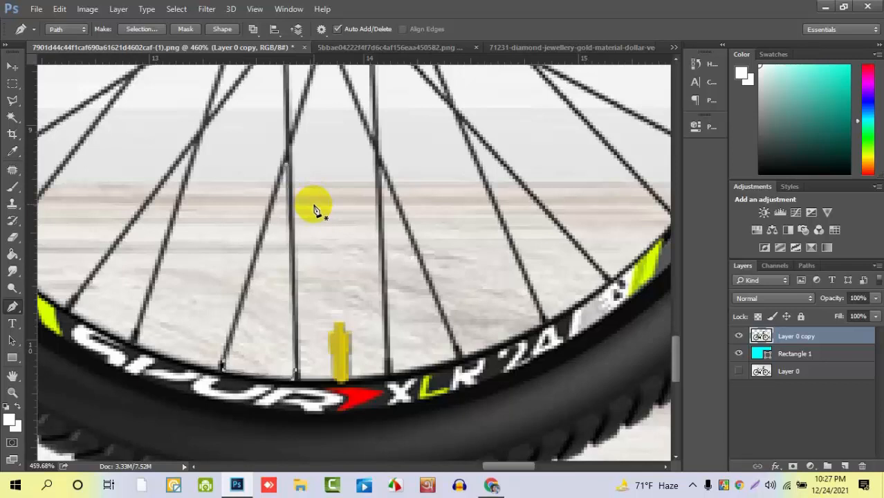
# - Try cutting the single traced background wedge between the two spokes out of Layer 0 copy, and restore its path
pyautogui.hotkey('ctrl', 'Return')
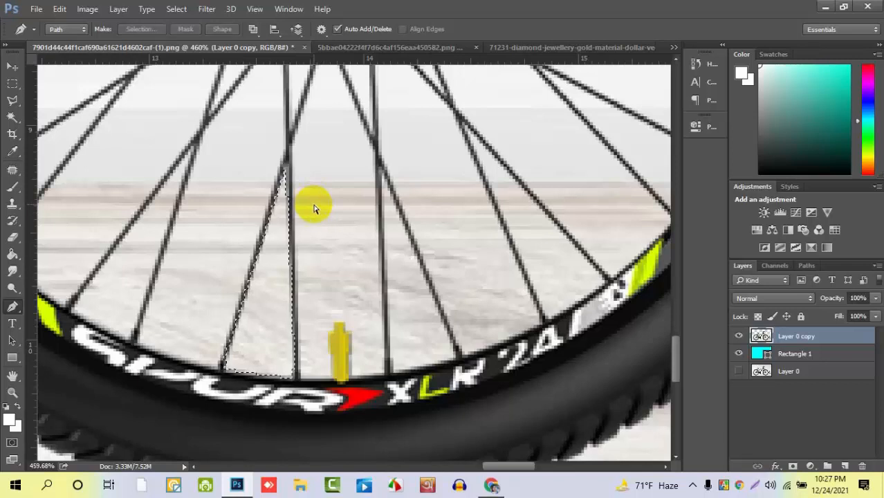
pyautogui.press('Delete')
pyautogui.scroll(-6, 314, 207)
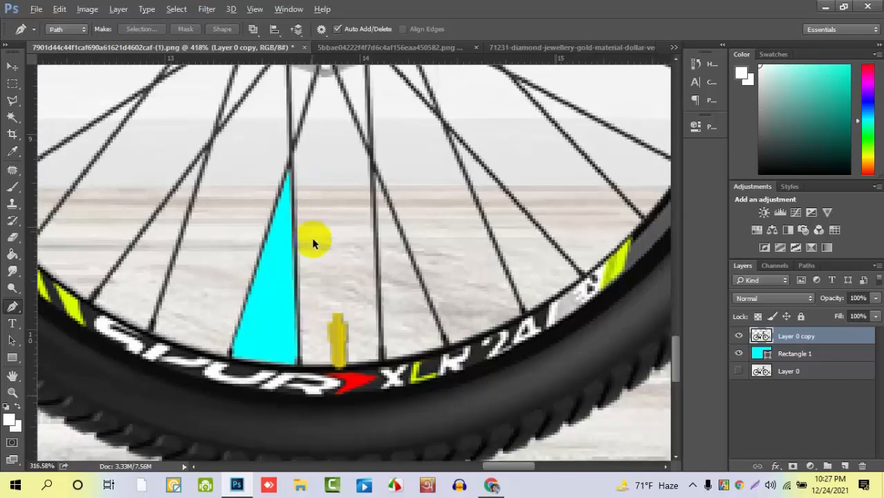
pyautogui.scroll(-3, 306, 265)
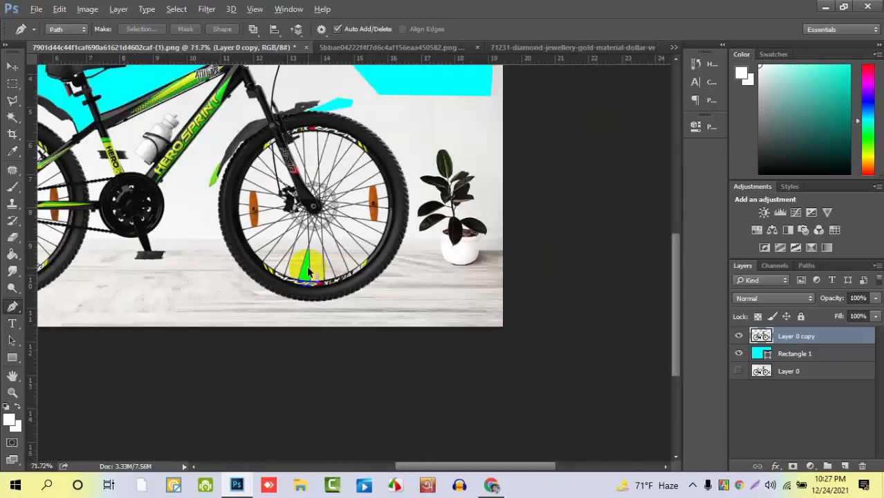
pyautogui.scroll(8, 314, 268)
pyautogui.hotkey('ctrl', 'z')
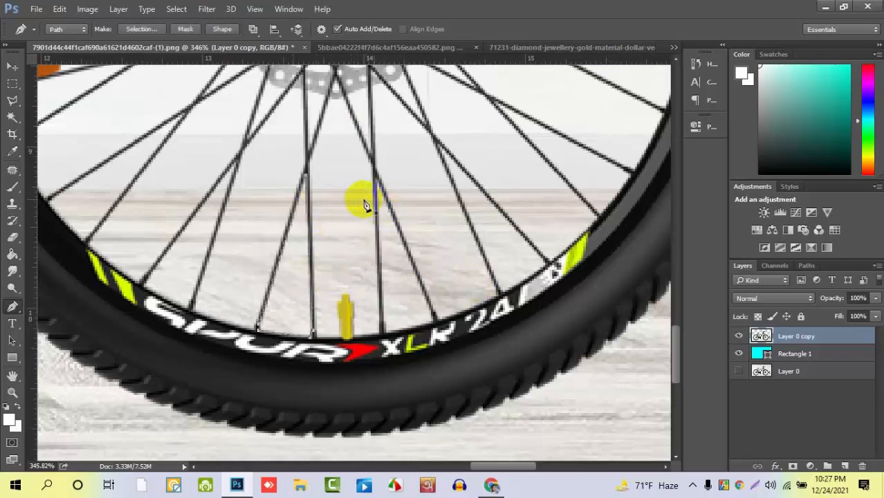
# - Start a second subpath where the slanted spoke meets the rim and trace up past the spoke crossing to the brake disc's lower edge
pyautogui.click(247, 367)
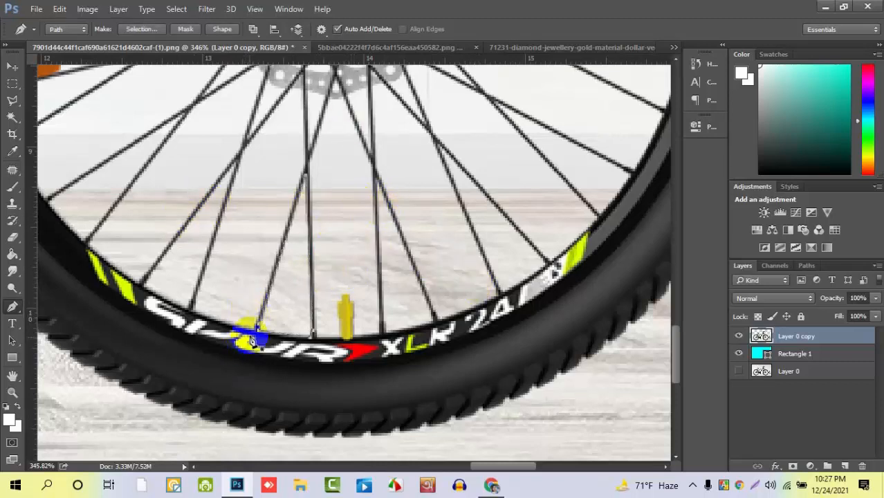
pyautogui.scroll(2, 229, 257)
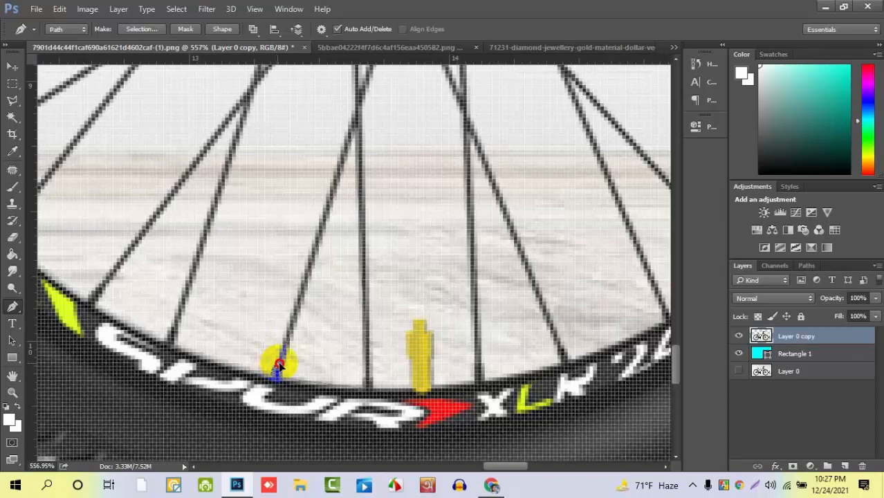
pyautogui.moveTo(276, 367)
pyautogui.mouseDown()
pyautogui.moveTo(309, 363)
pyautogui.moveTo(283, 371)
pyautogui.mouseUp()
pyautogui.keyDown('alt'); pyautogui.click(275, 367); pyautogui.keyUp('alt')
pyautogui.scroll(1, 336, 205)
pyautogui.scroll(1, 339, 210)
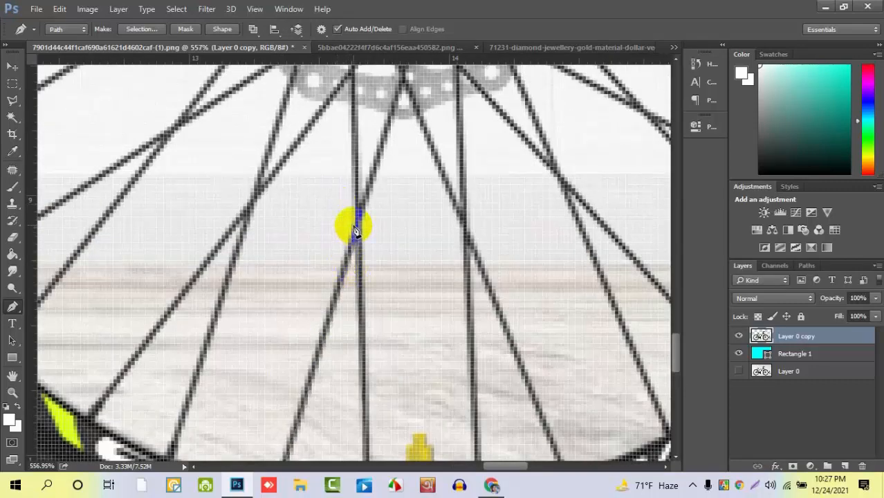
pyautogui.scroll(2, 353, 228)
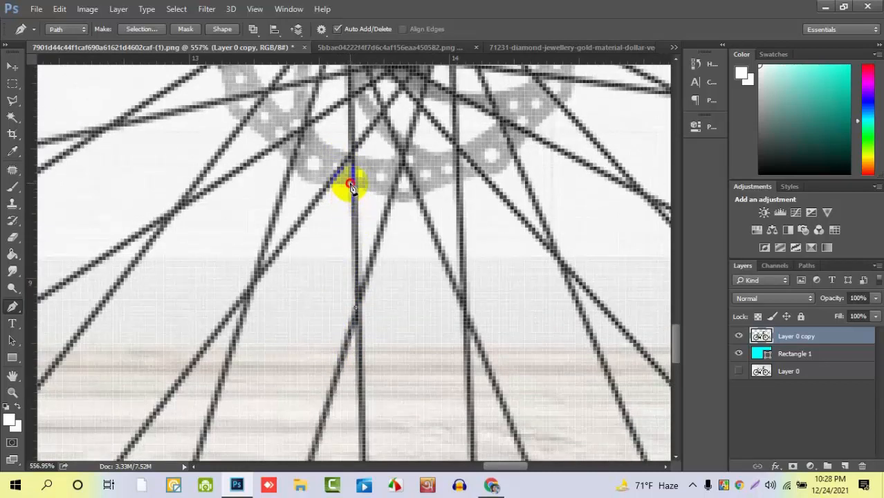
pyautogui.scroll(1, 345, 235)
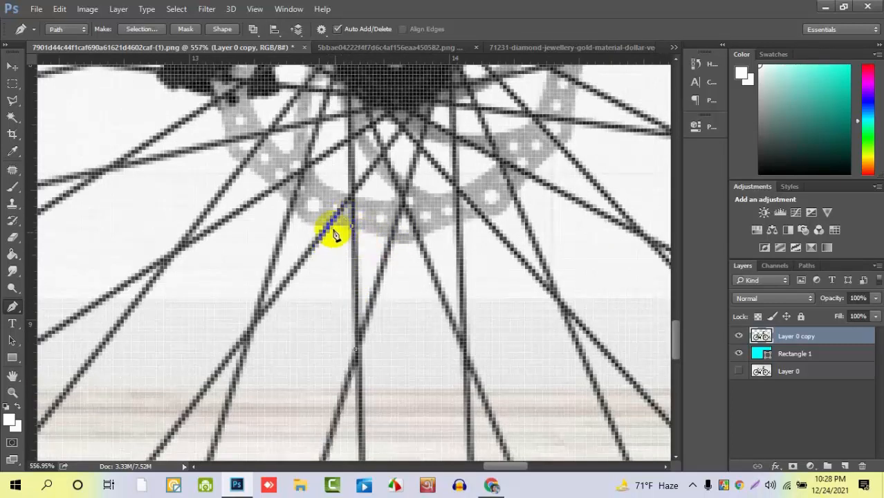
# - Trace along the brake disc's edge and down the next spoke to the rim, closing the subpath at its starting point
pyautogui.click(333, 231)
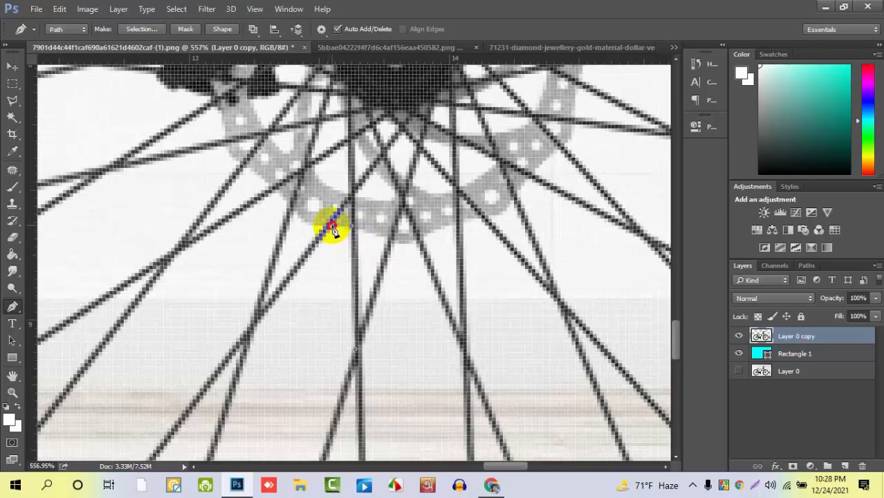
pyautogui.moveTo(333, 229); pyautogui.dragTo(326, 231)
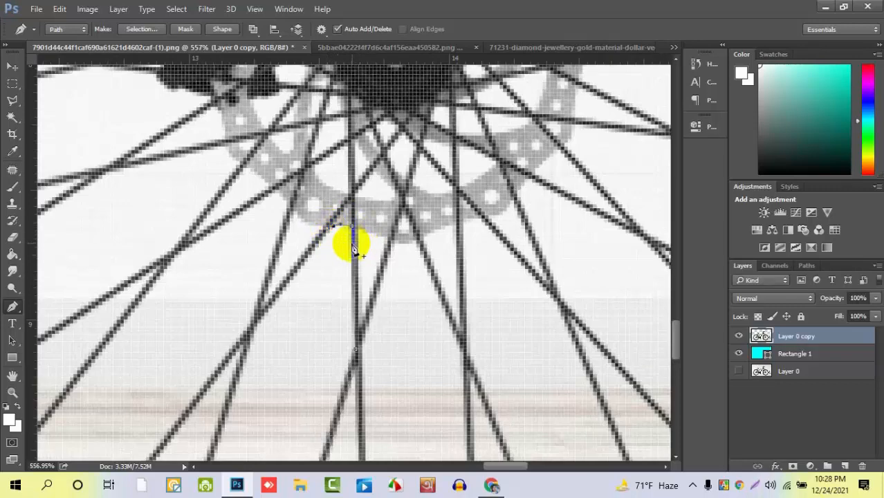
pyautogui.scroll(-2, 286, 292)
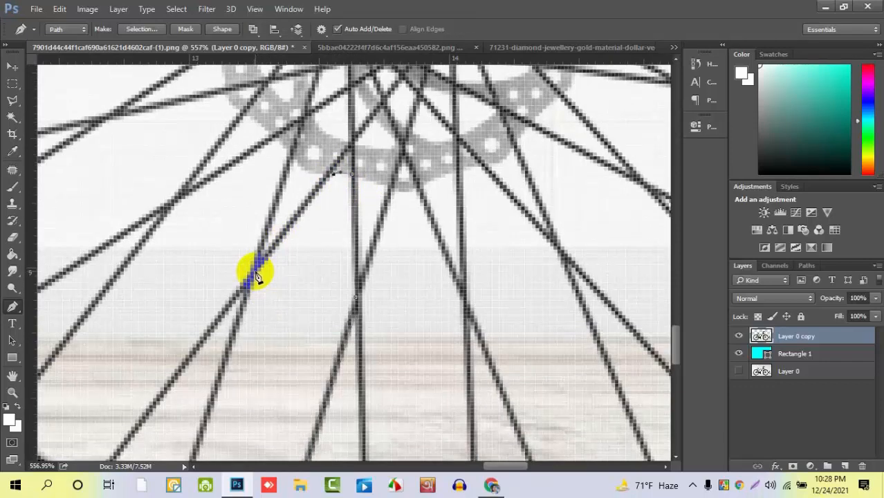
pyautogui.scroll(-6, 256, 277)
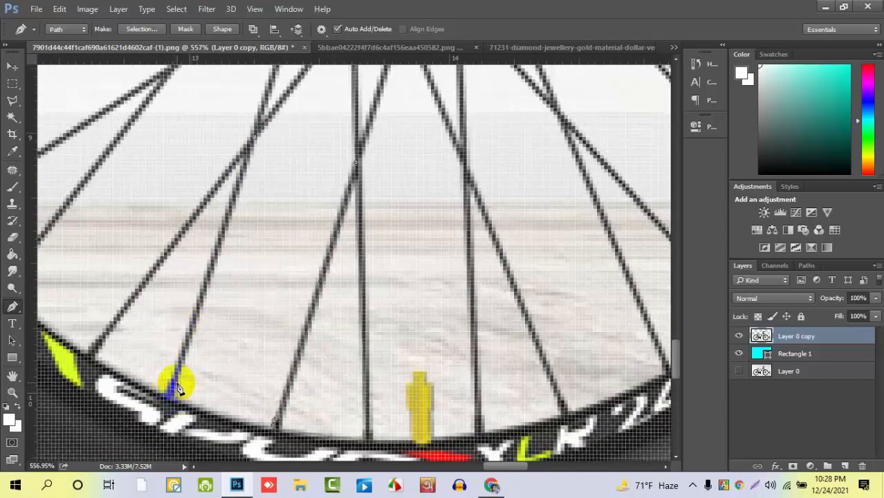
pyautogui.scroll(-1, 178, 390)
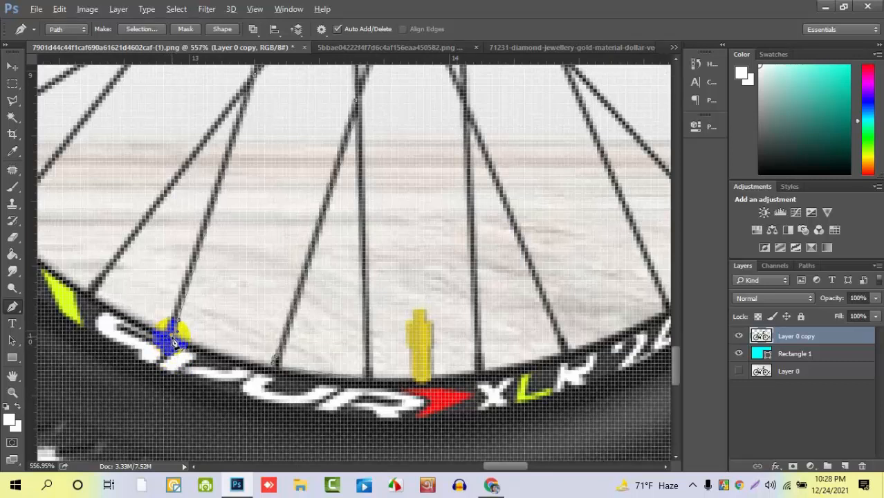
pyautogui.click(271, 355)
pyautogui.scroll(-3, 415, 290)
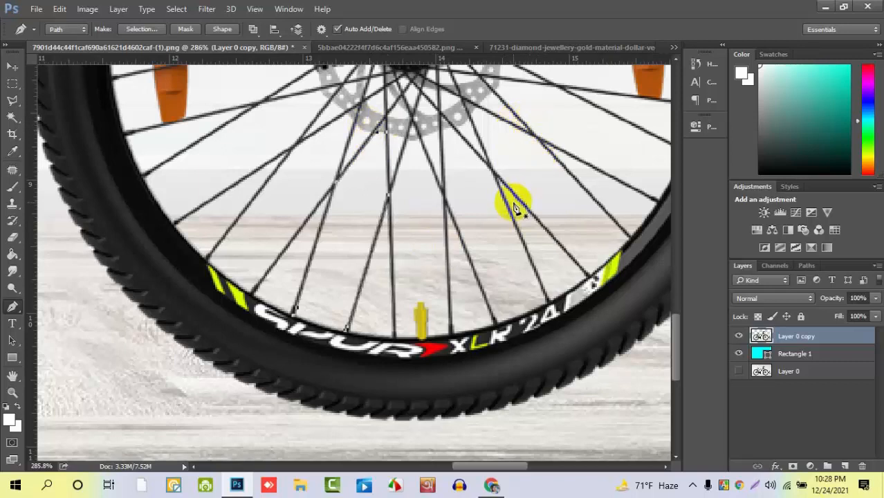
# - Convert both spoke-gap paths to a selection and cut the enclosed background from Layer 0 copy
pyautogui.hotkey('ctrl', 'Return')
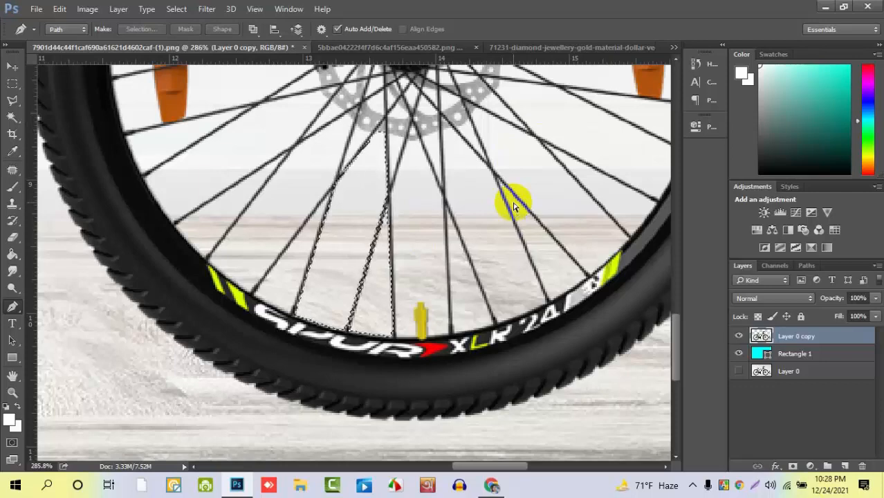
pyautogui.press('Delete')
pyautogui.scroll(-5, 378, 170)
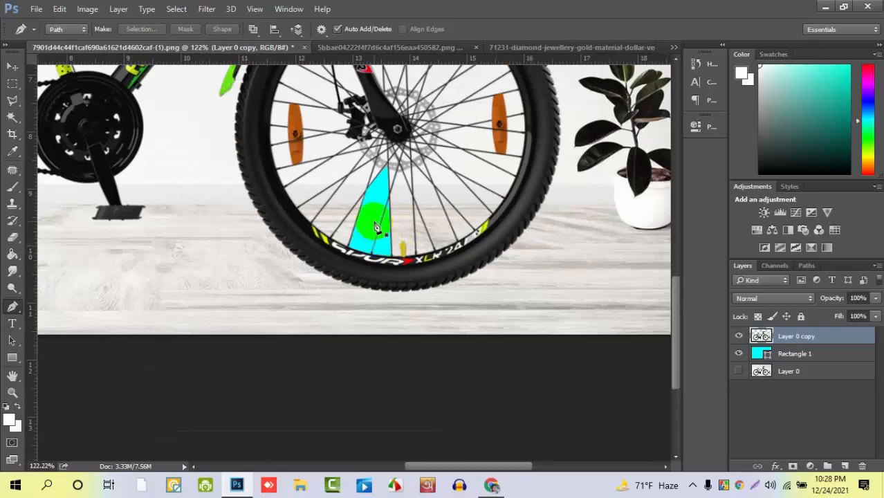
pyautogui.scroll(-4, 374, 225)
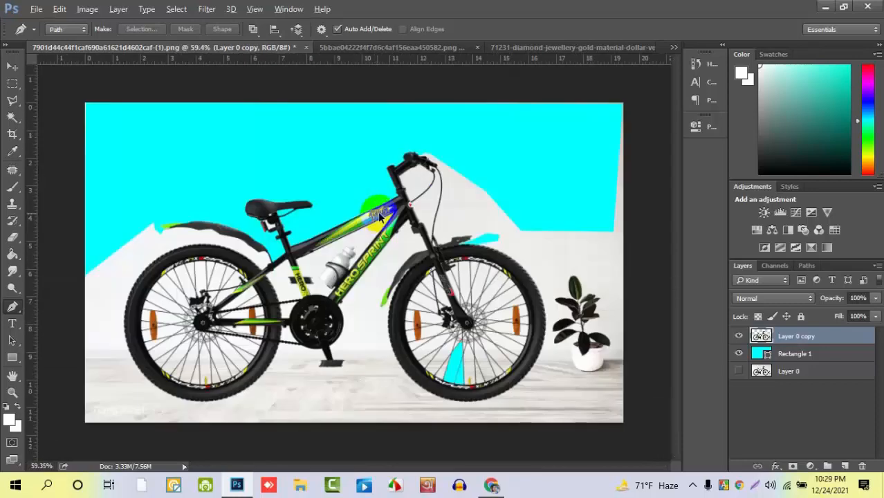
# - Start a new Pen path where the rear tyre meets the upper chain run and trace over the first chain links
pyautogui.scroll(-2, 568, 292)
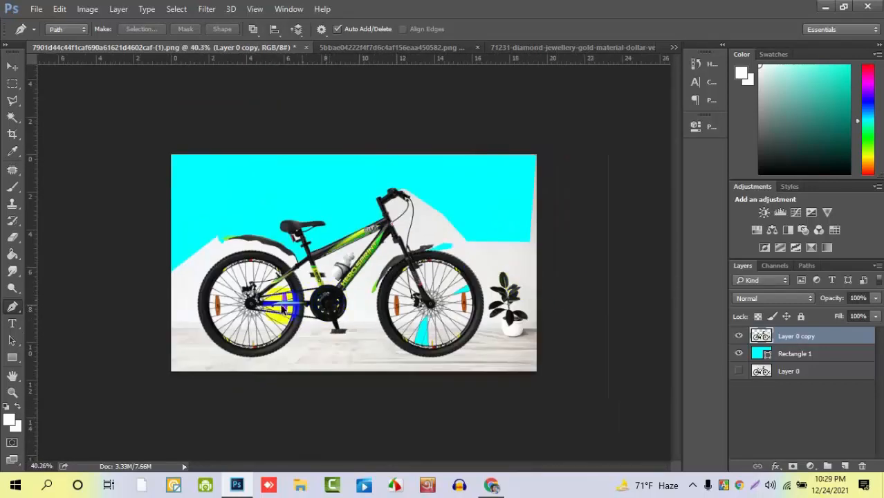
pyautogui.scroll(8, 282, 309)
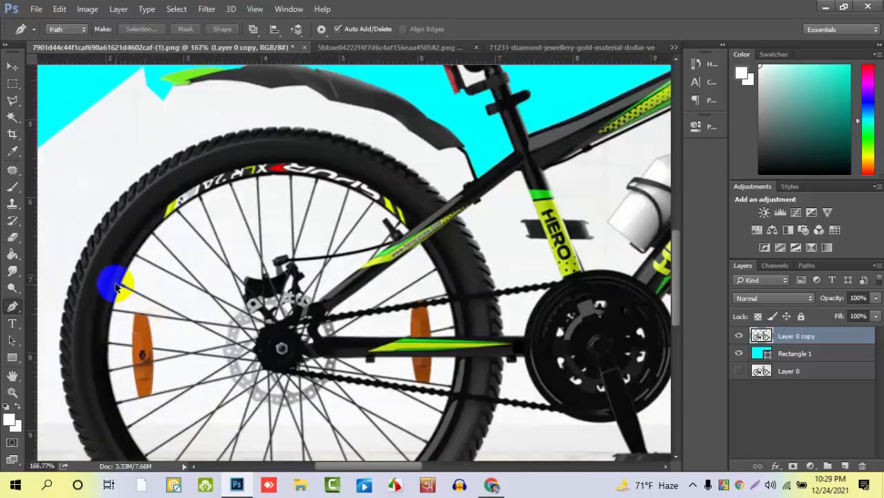
pyautogui.scroll(4, 422, 256)
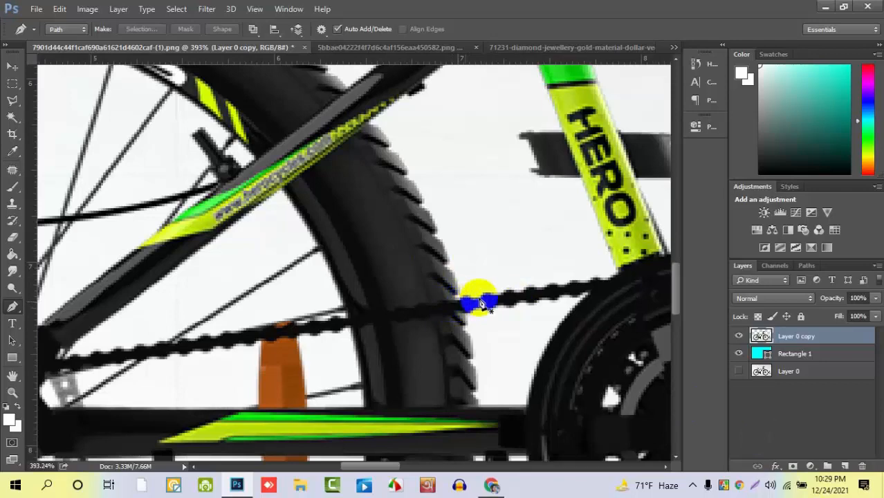
pyautogui.scroll(-6, 519, 235)
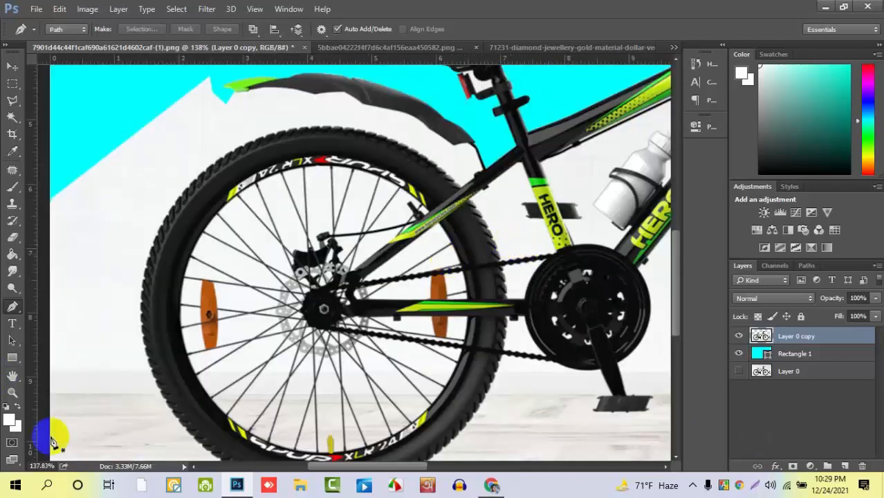
pyautogui.scroll(5, 598, 315)
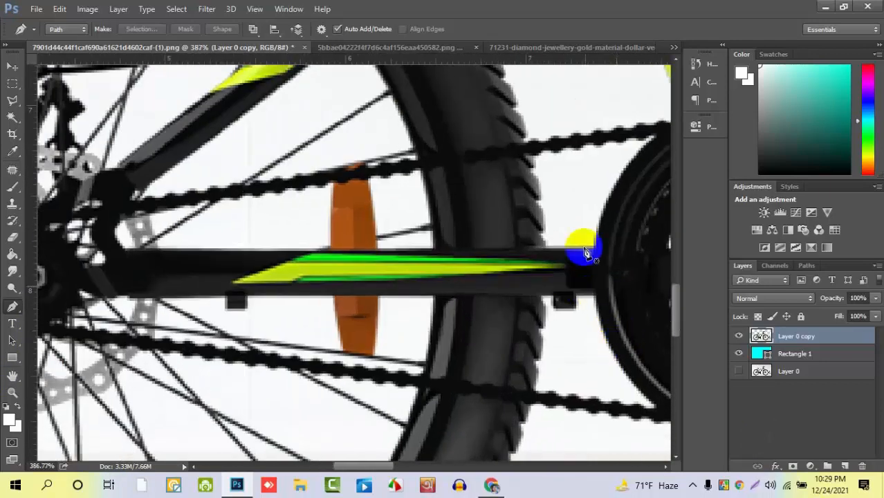
pyautogui.moveTo(509, 231); pyautogui.dragTo(351, 276)
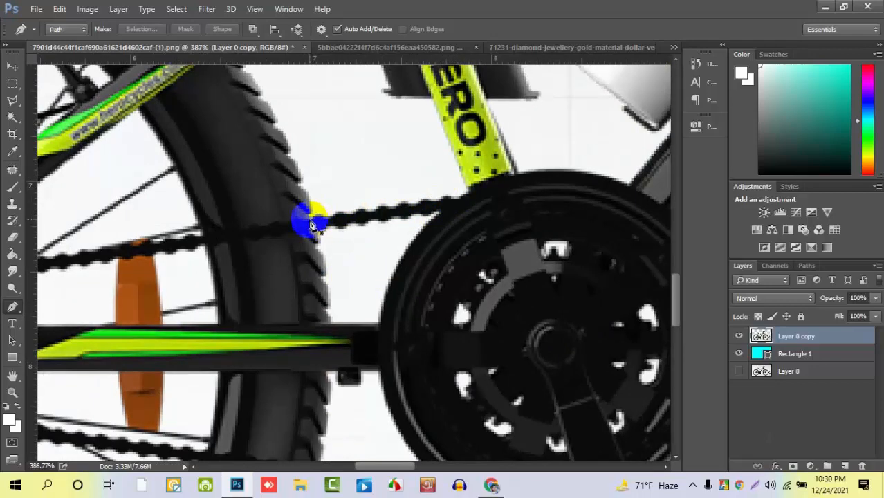
pyautogui.scroll(2, 311, 222)
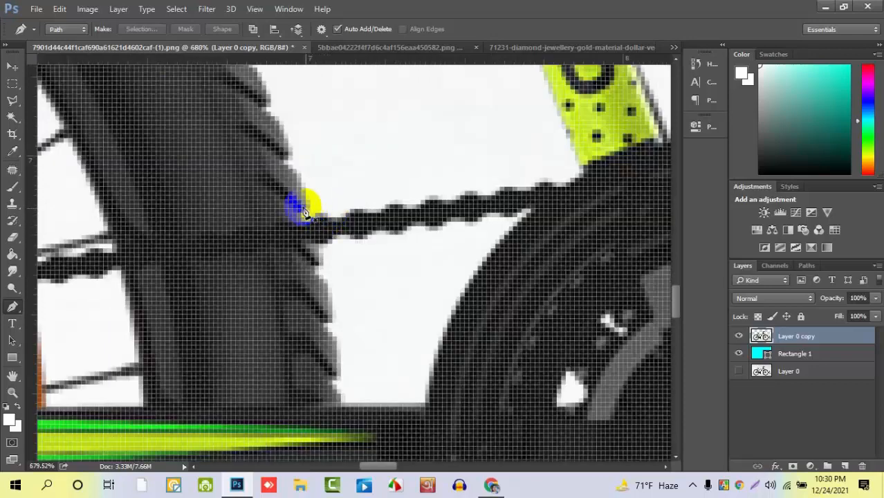
pyautogui.click(301, 206)
pyautogui.moveTo(310, 222); pyautogui.dragTo(324, 214)
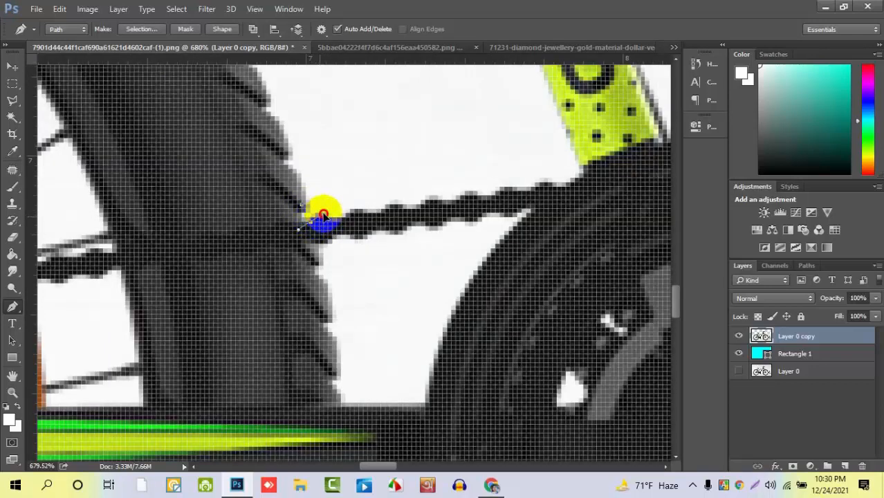
pyautogui.keyDown('alt'); pyautogui.click(310, 221); pyautogui.keyUp('alt')
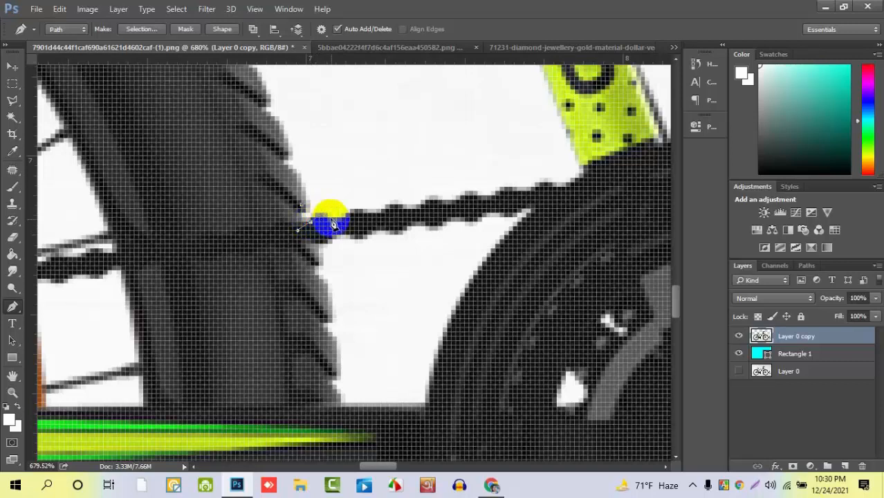
pyautogui.click(330, 219)
pyautogui.moveTo(330, 219); pyautogui.dragTo(337, 225)
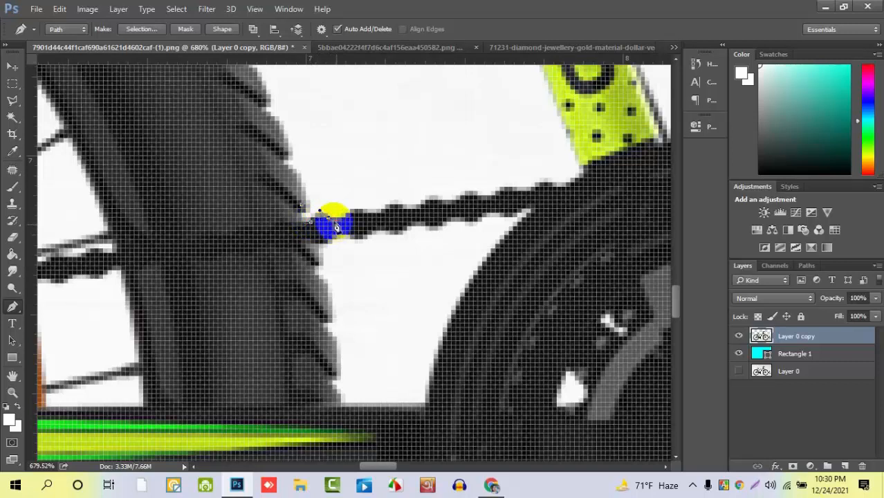
pyautogui.keyDown('alt'); pyautogui.click(328, 218); pyautogui.keyUp('alt')
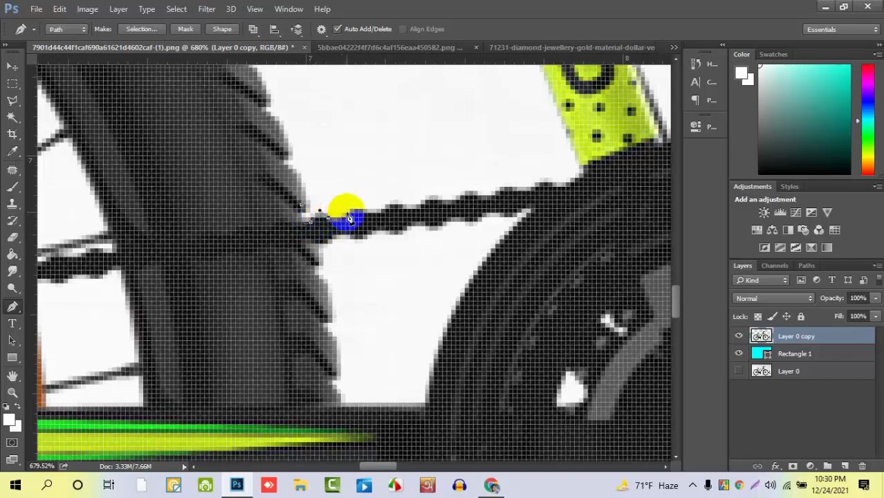
# - Continue the path link by link along the upper edge of the chain toward the chainring
pyautogui.moveTo(350, 213); pyautogui.dragTo(405, 211)
pyautogui.keyDown('alt'); pyautogui.click(351, 213); pyautogui.keyUp('alt')
pyautogui.keyDown('alt'); pyautogui.click(368, 214); pyautogui.keyUp('alt')
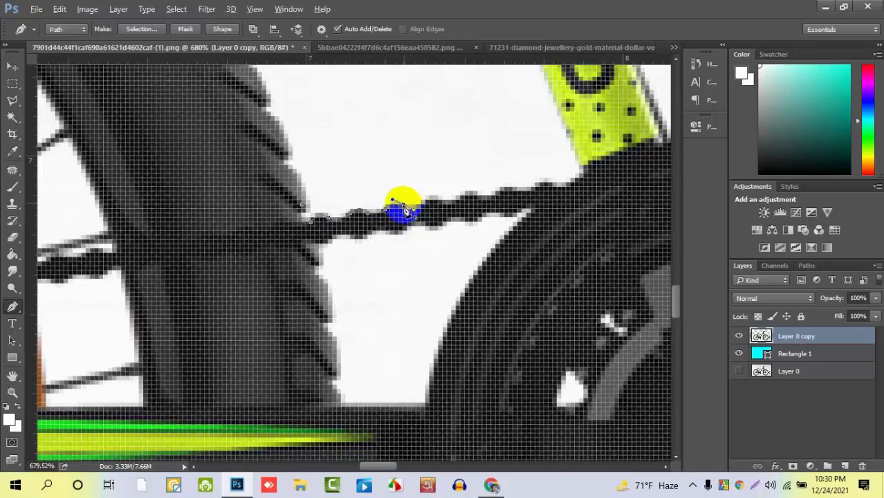
pyautogui.scroll(-2, 407, 210)
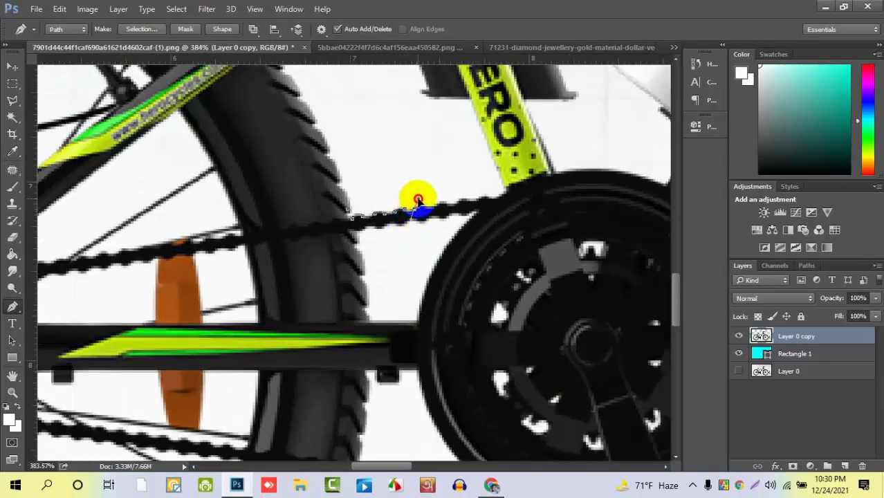
pyautogui.click(418, 205)
pyautogui.moveTo(418, 204); pyautogui.dragTo(448, 202)
pyautogui.keyDown('alt'); pyautogui.click(425, 206); pyautogui.keyUp('alt')
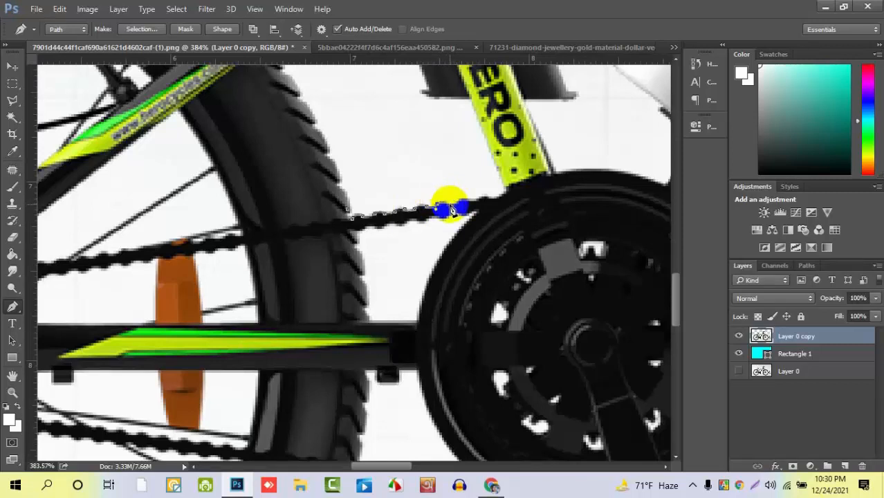
pyautogui.moveTo(453, 207)
pyautogui.mouseDown()
pyautogui.moveTo(458, 214)
pyautogui.moveTo(451, 205)
pyautogui.mouseUp()
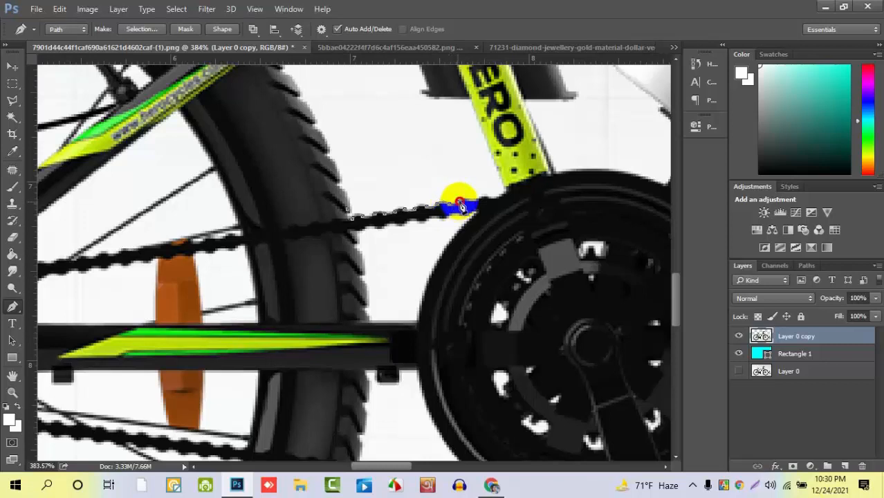
pyautogui.moveTo(461, 205); pyautogui.dragTo(461, 197)
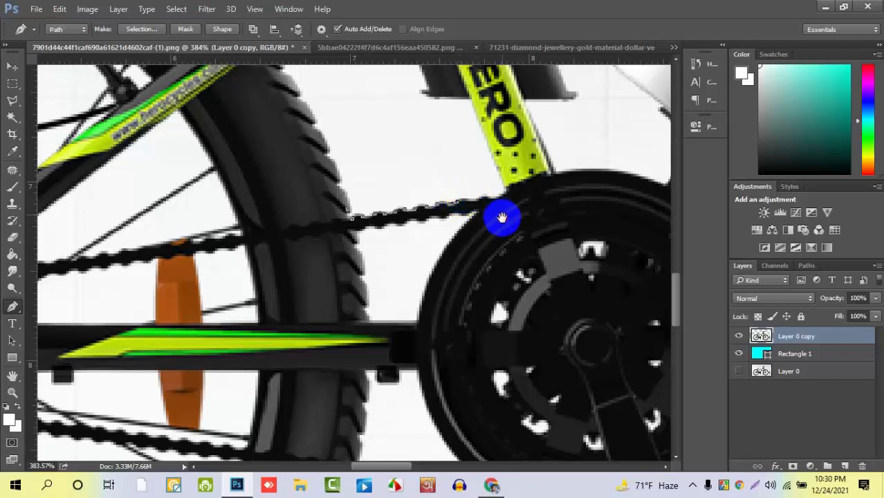
# - Trace over the last chain links to where the chain meets the chainring below the HERO seat tube
pyautogui.moveTo(501, 216); pyautogui.dragTo(429, 272)
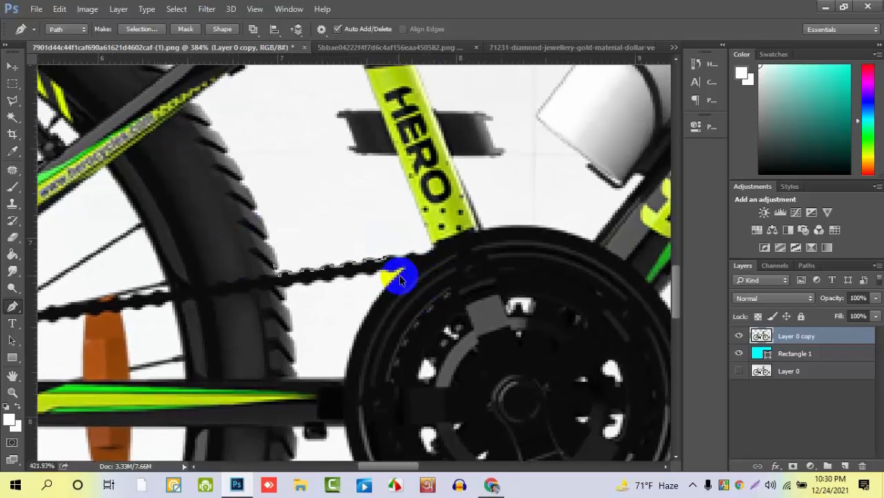
pyautogui.scroll(1, 404, 272)
pyautogui.moveTo(397, 257); pyautogui.dragTo(400, 267)
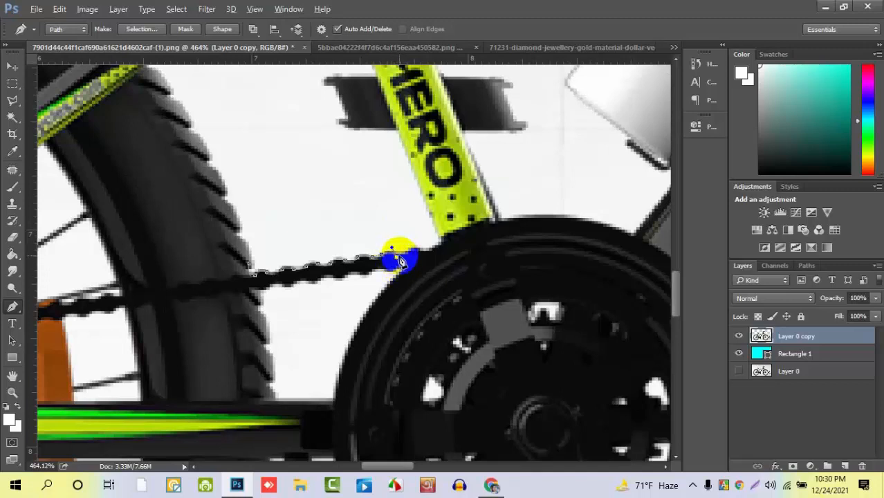
pyautogui.keyDown('alt'); pyautogui.click(397, 257); pyautogui.keyUp('alt')
pyautogui.moveTo(411, 252); pyautogui.dragTo(444, 241)
pyautogui.keyDown('alt'); pyautogui.click(412, 251); pyautogui.keyUp('alt')
# - Trace up the HERO seat tube's rear edge to the far pedal and around the pedal's outer end
pyautogui.moveTo(432, 168); pyautogui.dragTo(506, 275)
pyautogui.click(399, 182)
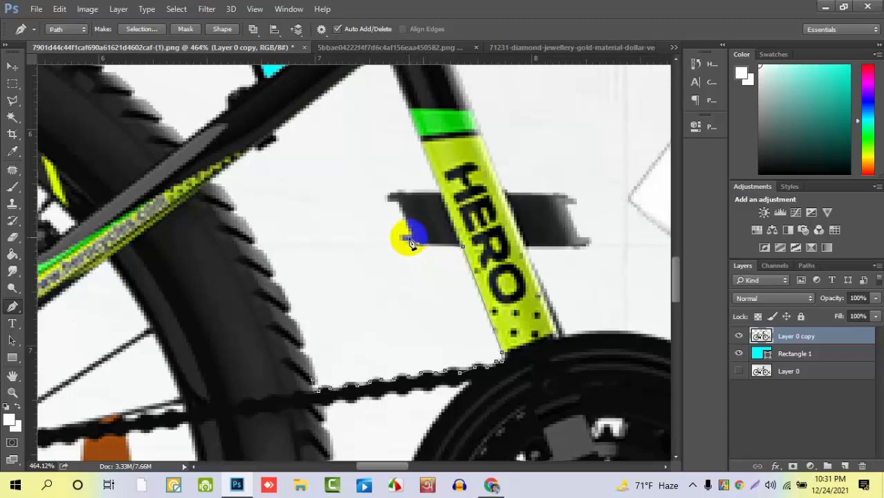
pyautogui.moveTo(409, 235); pyautogui.dragTo(429, 229)
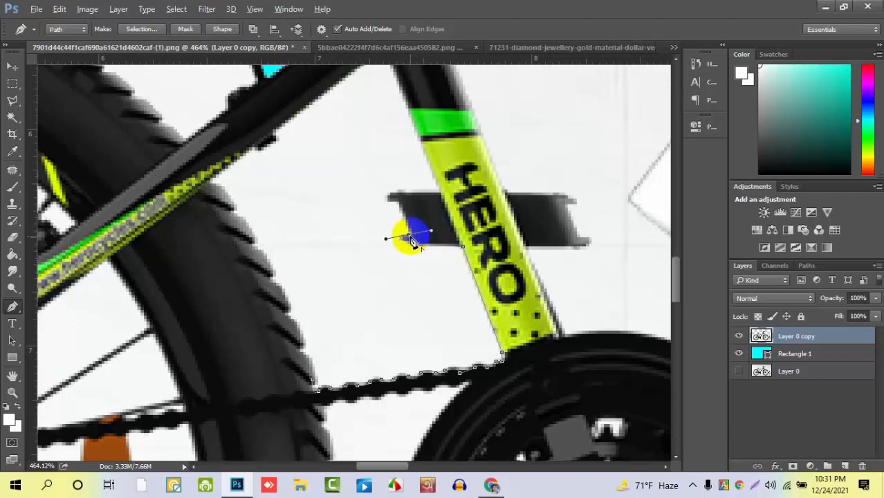
pyautogui.keyDown('alt'); pyautogui.click(408, 235); pyautogui.keyUp('alt')
pyautogui.click(398, 201)
pyautogui.moveTo(399, 202); pyautogui.dragTo(417, 188)
pyautogui.keyDown('alt'); pyautogui.click(399, 201); pyautogui.keyUp('alt')
pyautogui.keyDown('alt'); pyautogui.click(397, 194); pyautogui.keyUp('alt')
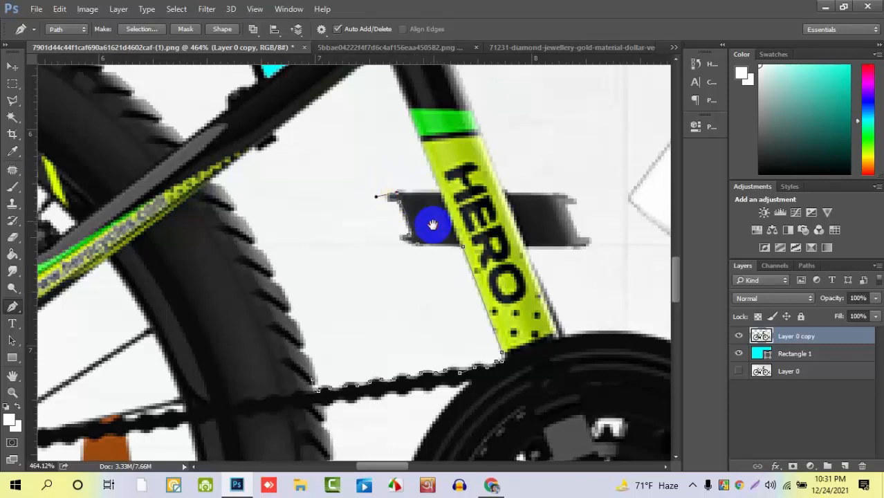
# - Trace the pedal's upper edge back to the seat tube and continue up the tube to the seat-stay joint
pyautogui.moveTo(433, 225); pyautogui.dragTo(404, 250)
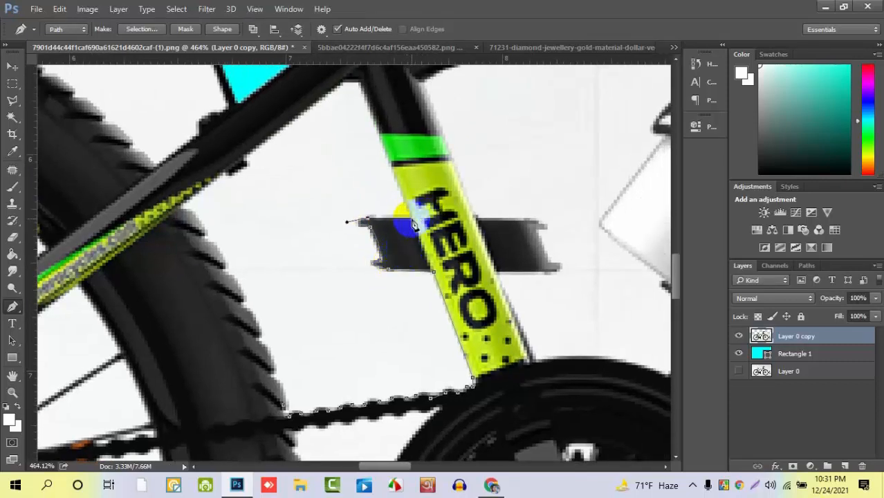
pyautogui.moveTo(425, 222); pyautogui.dragTo(451, 239)
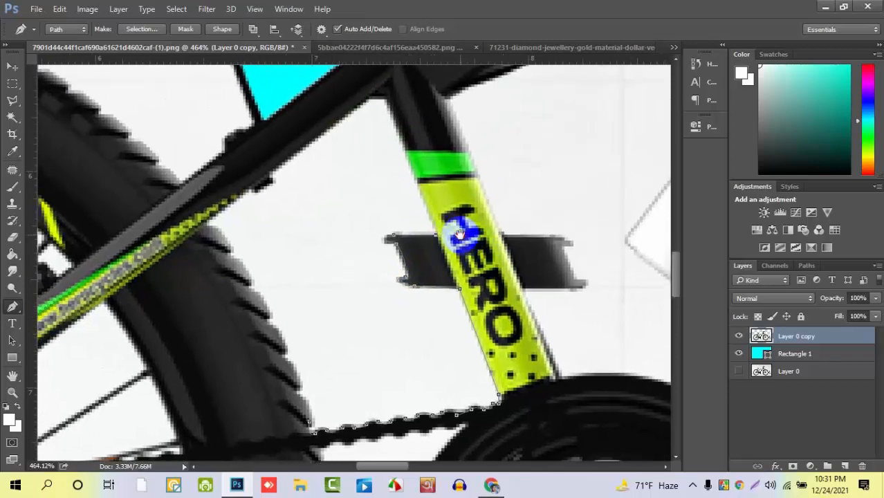
pyautogui.click(387, 101)
pyautogui.moveTo(469, 185); pyautogui.dragTo(534, 236)
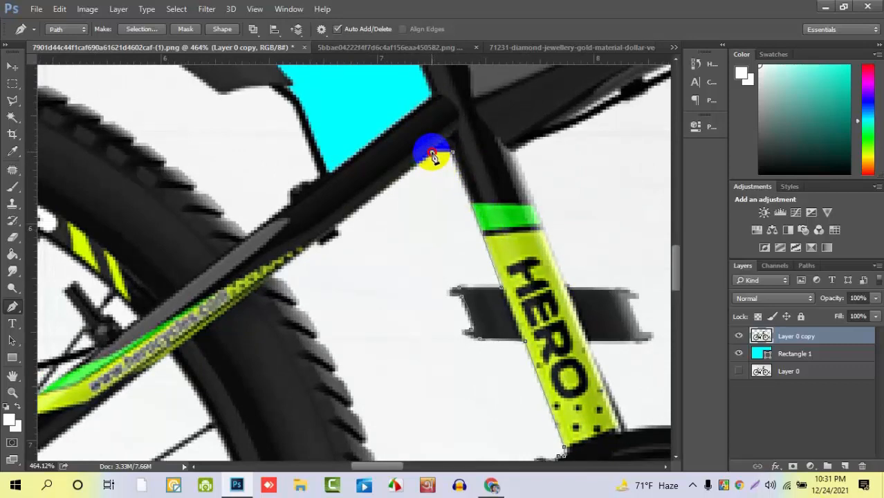
# - Trace across the joint and down the seat stay's lower edge to the small protrusion beneath it
pyautogui.click(432, 153)
pyautogui.moveTo(483, 195); pyautogui.dragTo(533, 181)
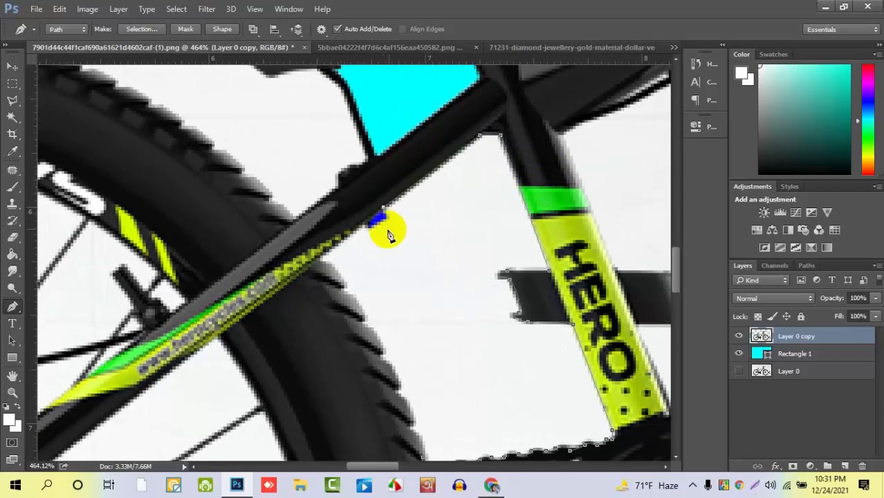
pyautogui.click(382, 217)
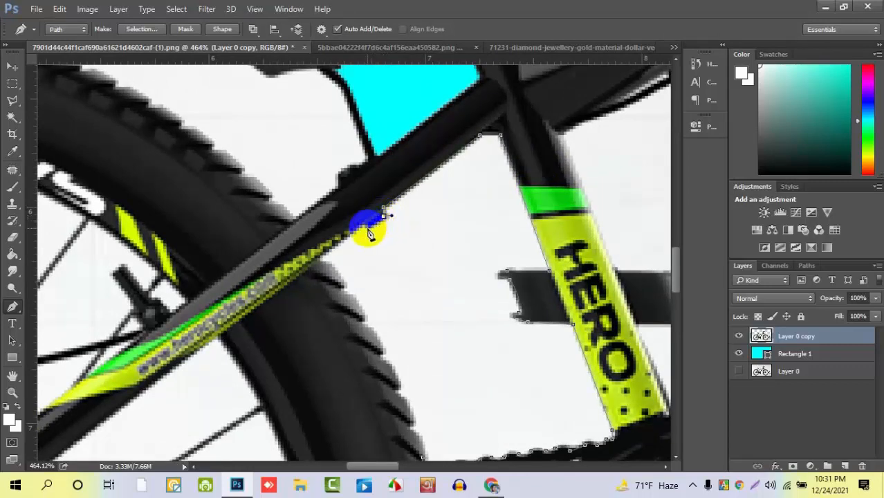
pyautogui.click(371, 217)
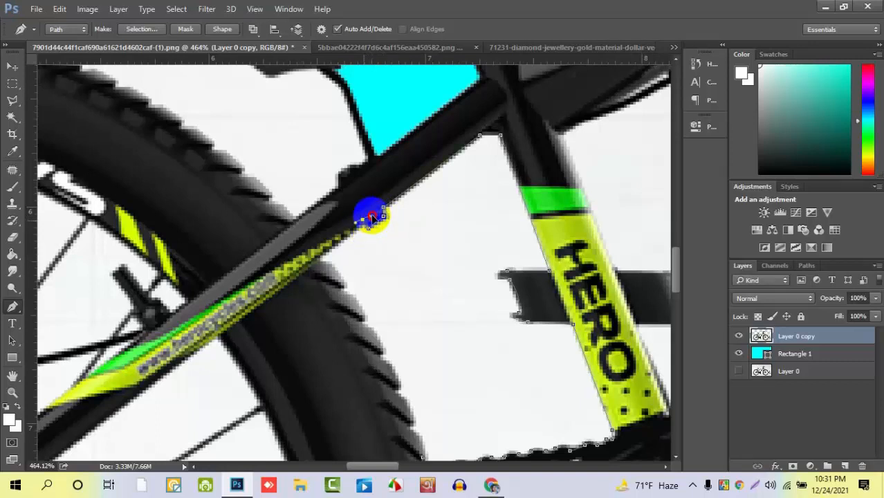
pyautogui.moveTo(373, 217); pyautogui.dragTo(366, 215)
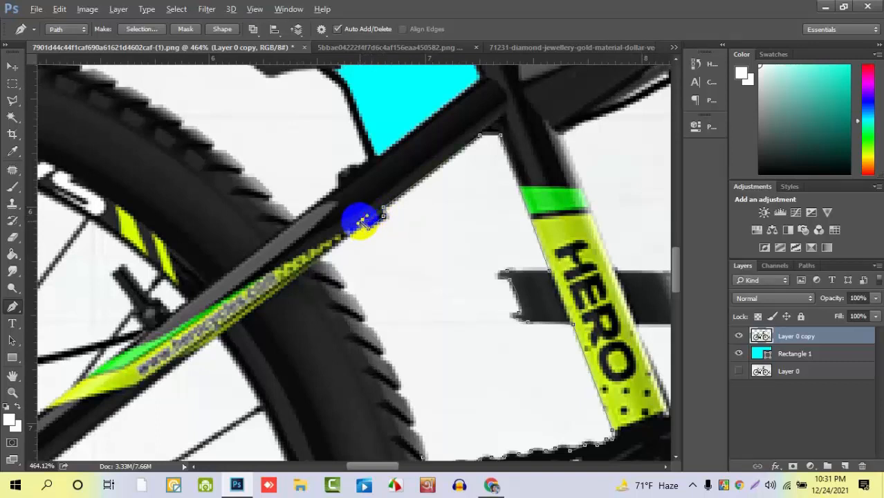
pyautogui.keyDown('alt'); pyautogui.click(360, 220); pyautogui.keyUp('alt')
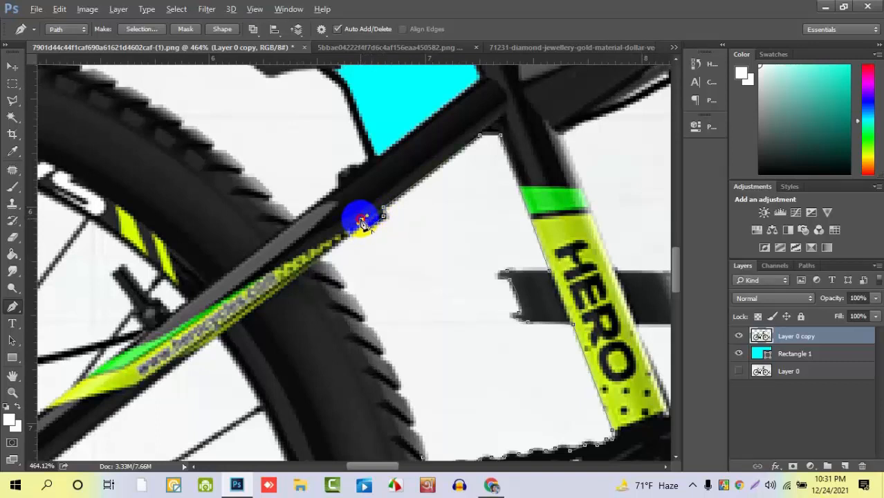
pyautogui.click(321, 260)
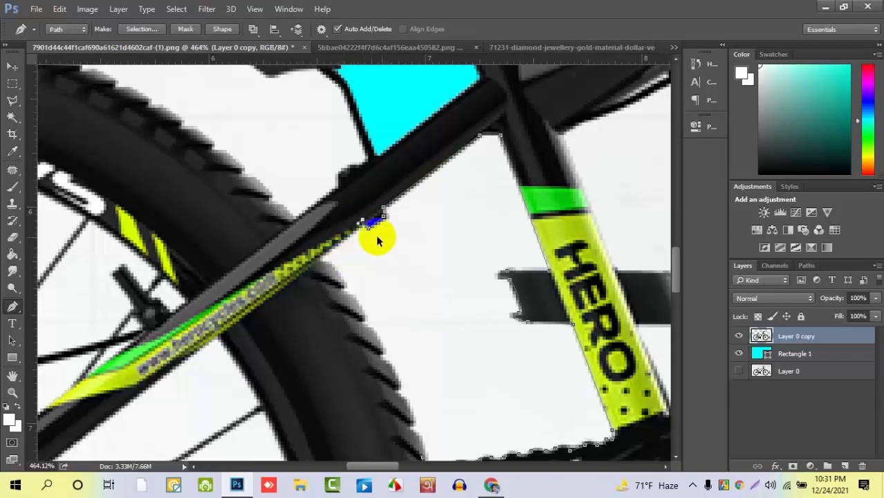
pyautogui.hotkey('ctrl', 'alt', 'z')
pyautogui.hotkey('ctrl', 'alt', 'z')
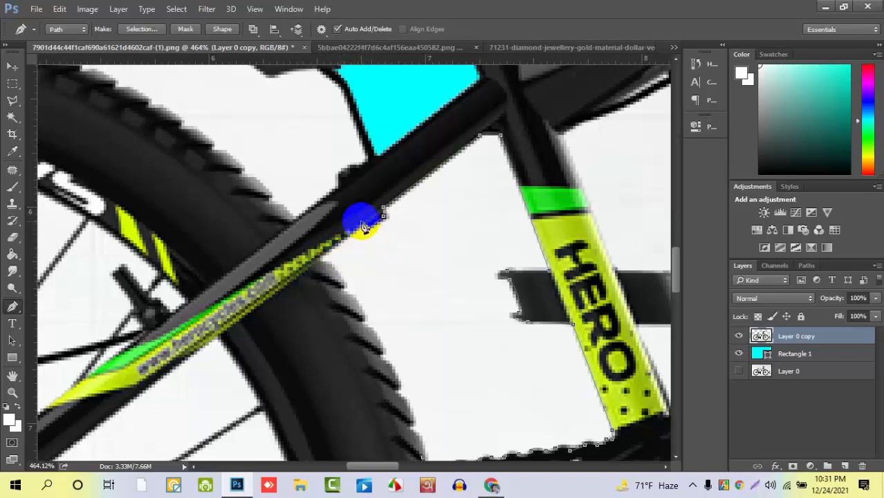
# - Trace past the small protrusion and along the seat stay's lower edge onto the rear tyre's tread
pyautogui.moveTo(361, 222)
pyautogui.mouseDown()
pyautogui.moveTo(377, 215)
pyautogui.moveTo(362, 214)
pyautogui.mouseUp()
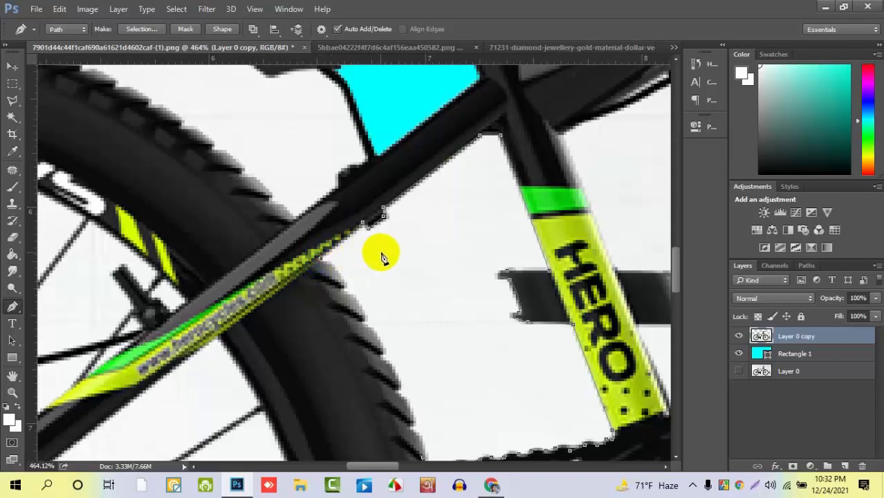
pyautogui.moveTo(390, 278); pyautogui.dragTo(327, 169)
pyautogui.click(277, 178)
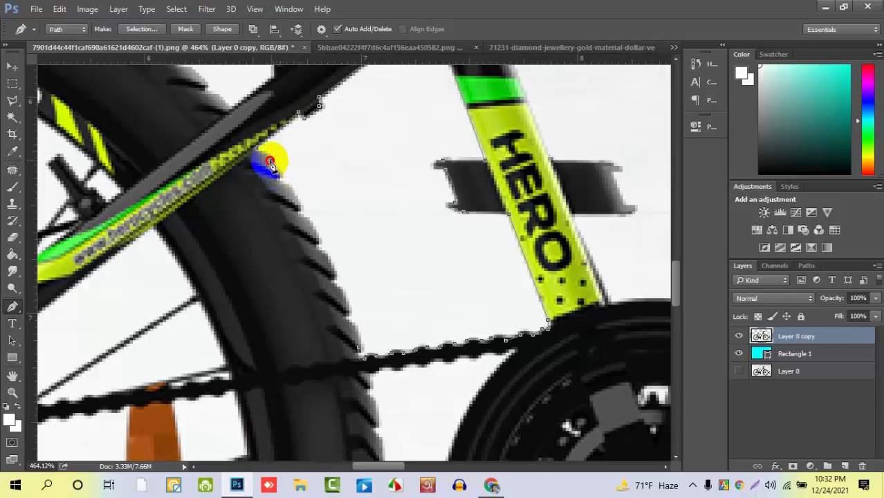
# - Continue the Pen tool path down the rear tyre's tread edge, following each tread notch to the chain, and close it
pyautogui.moveTo(272, 163)
pyautogui.mouseDown()
pyautogui.moveTo(270, 171)
pyautogui.moveTo(276, 149)
pyautogui.moveTo(272, 176)
pyautogui.moveTo(262, 177)
pyautogui.mouseUp()
pyautogui.keyDown('alt'); pyautogui.click(267, 151); pyautogui.keyUp('alt')
pyautogui.keyDown('alt'); pyautogui.click(277, 180); pyautogui.keyUp('alt')
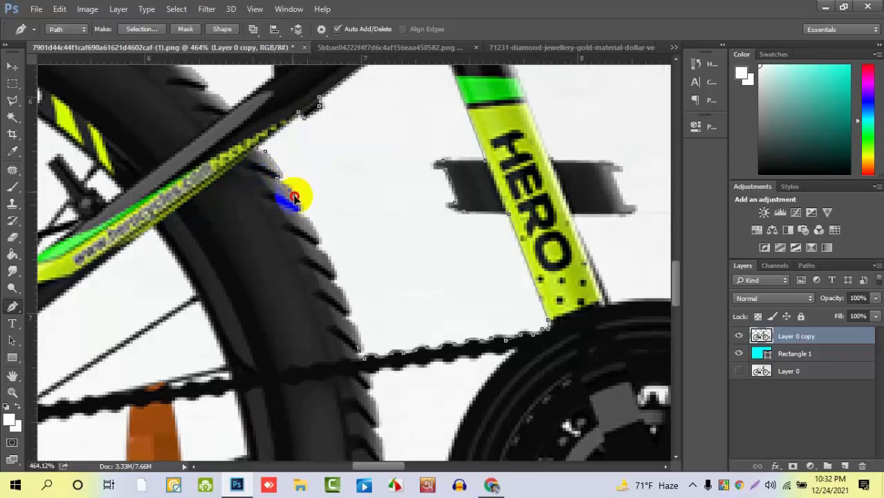
pyautogui.click(295, 199)
pyautogui.click(300, 204)
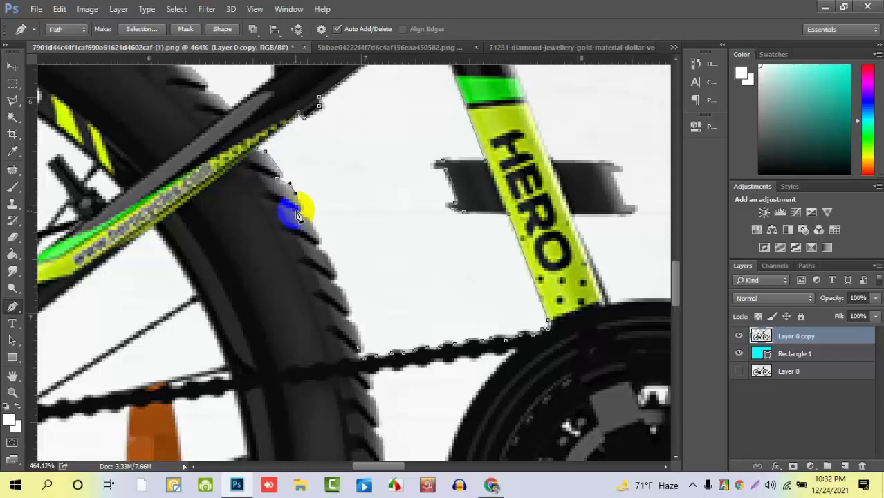
pyautogui.click(282, 217)
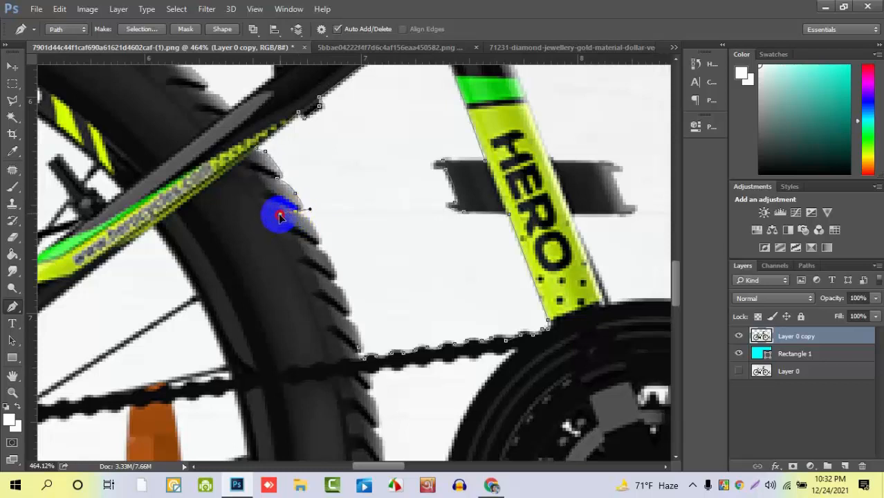
pyautogui.moveTo(280, 216); pyautogui.dragTo(296, 221)
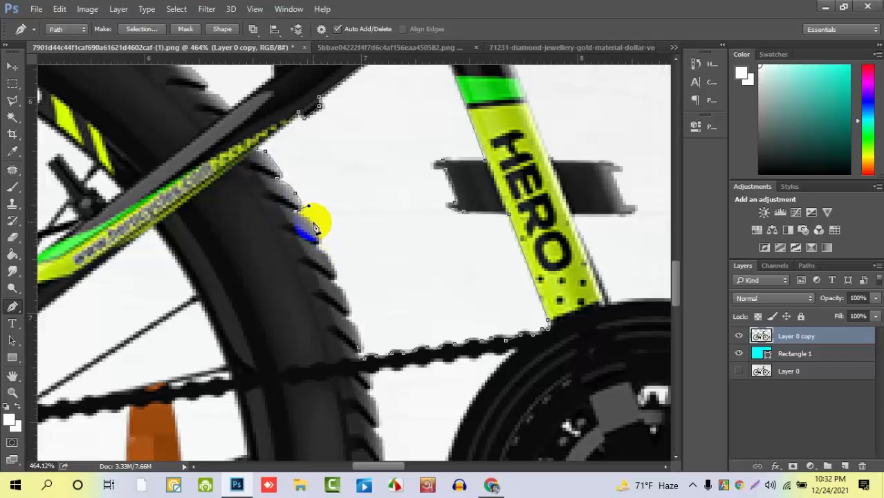
pyautogui.click(313, 229)
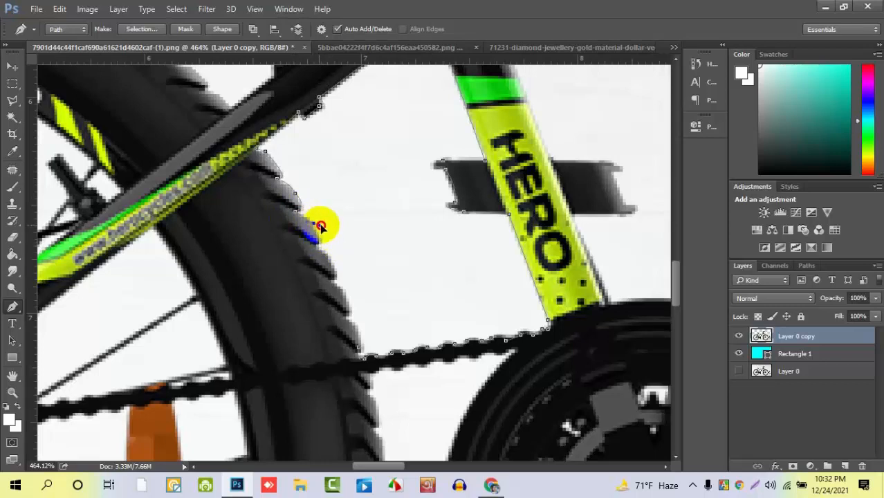
pyautogui.keyDown('alt'); pyautogui.click(314, 224); pyautogui.keyUp('alt')
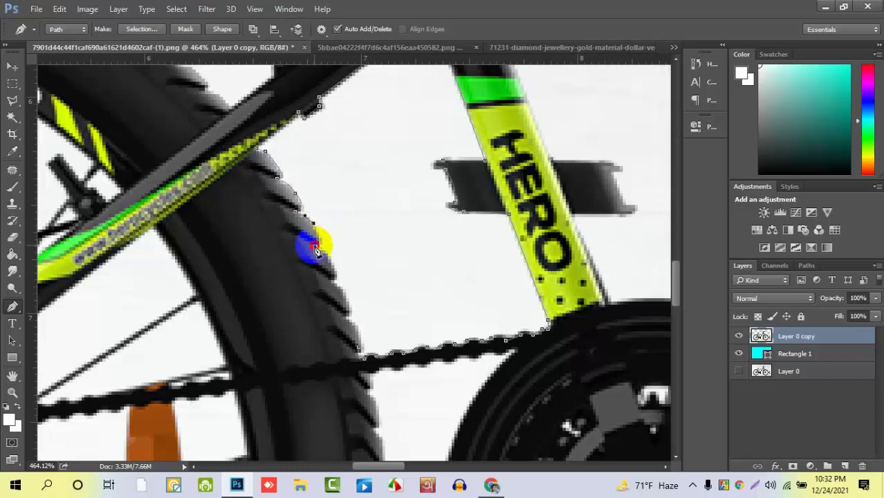
pyautogui.moveTo(314, 249)
pyautogui.mouseDown()
pyautogui.moveTo(295, 247)
pyautogui.moveTo(308, 241)
pyautogui.moveTo(315, 251)
pyautogui.mouseUp()
pyautogui.moveTo(369, 282)
pyautogui.mouseDown()
pyautogui.moveTo(322, 213)
pyautogui.moveTo(280, 192)
pyautogui.moveTo(279, 214)
pyautogui.moveTo(261, 209)
pyautogui.moveTo(278, 210)
pyautogui.moveTo(299, 234)
pyautogui.moveTo(277, 252)
pyautogui.moveTo(297, 247)
pyautogui.moveTo(319, 263)
pyautogui.moveTo(311, 282)
pyautogui.moveTo(290, 276)
pyautogui.moveTo(303, 284)
pyautogui.mouseUp()
# - Convert the path between the rear tyre, frame and chain to a selection, delete the background inside it, and deselect
pyautogui.scroll(-3, 349, 215)
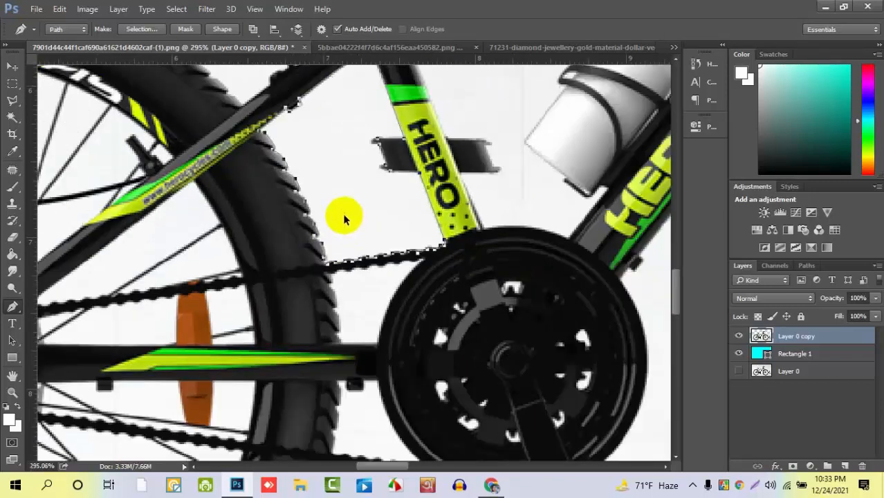
pyautogui.scroll(-1, 341, 128)
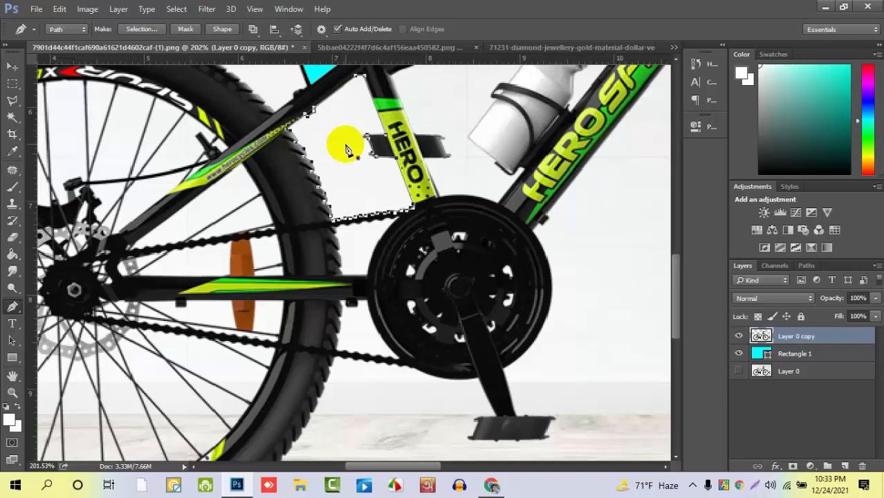
pyautogui.hotkey('ctrl', 'Return')
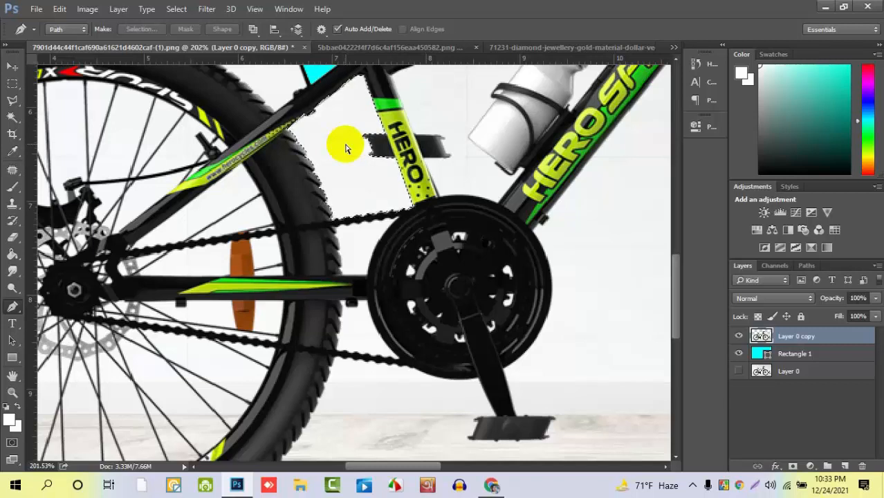
pyautogui.press('Delete')
pyautogui.hotkey('ctrl', 'd')
pyautogui.scroll(-5, 356, 125)
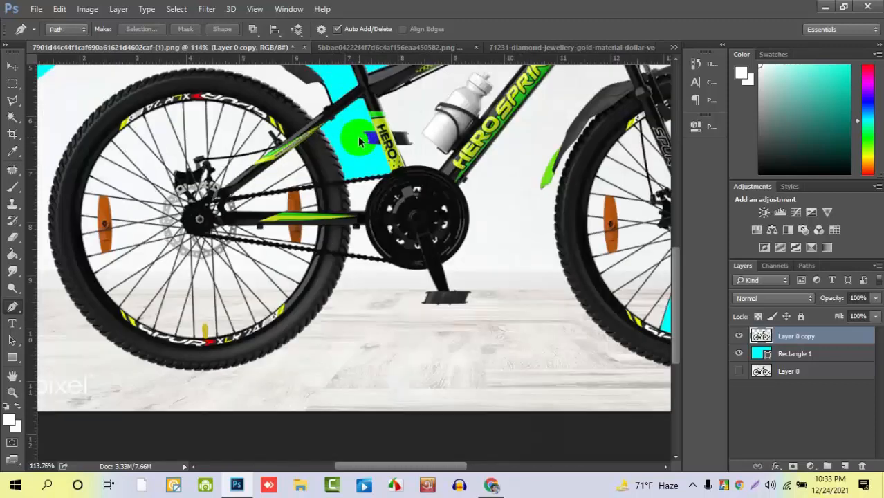
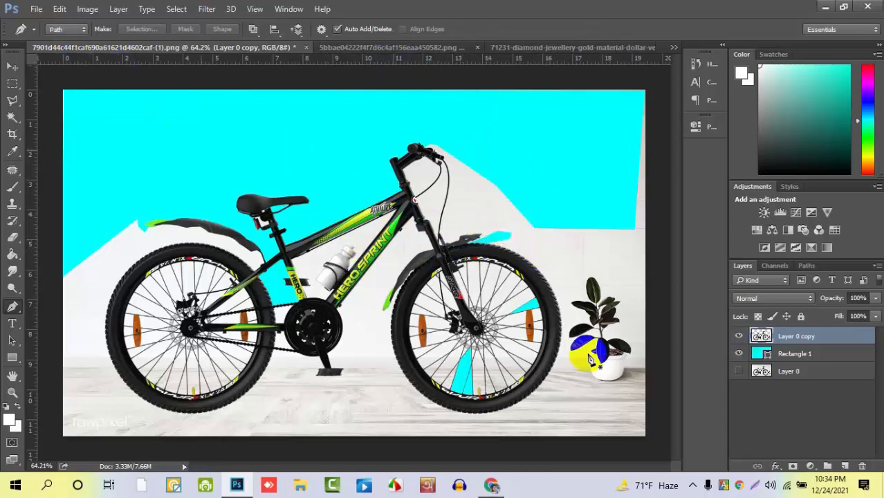
pyautogui.click(36, 9)
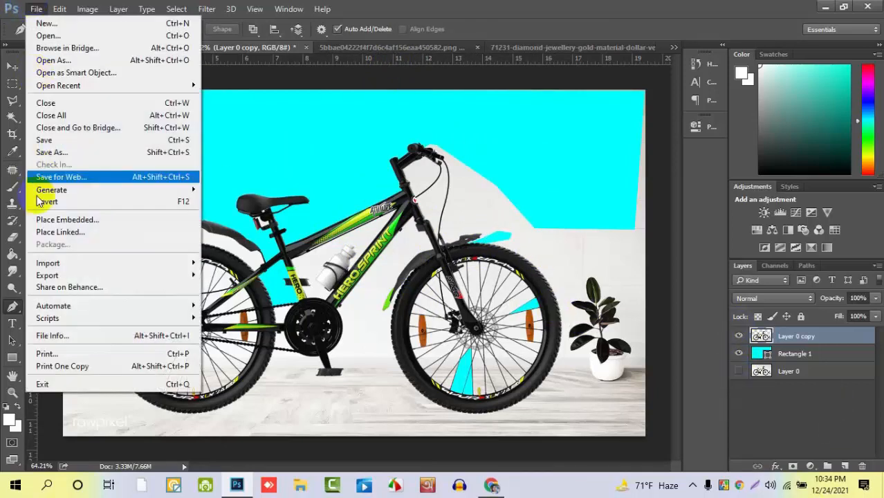
pyautogui.click(60, 151)
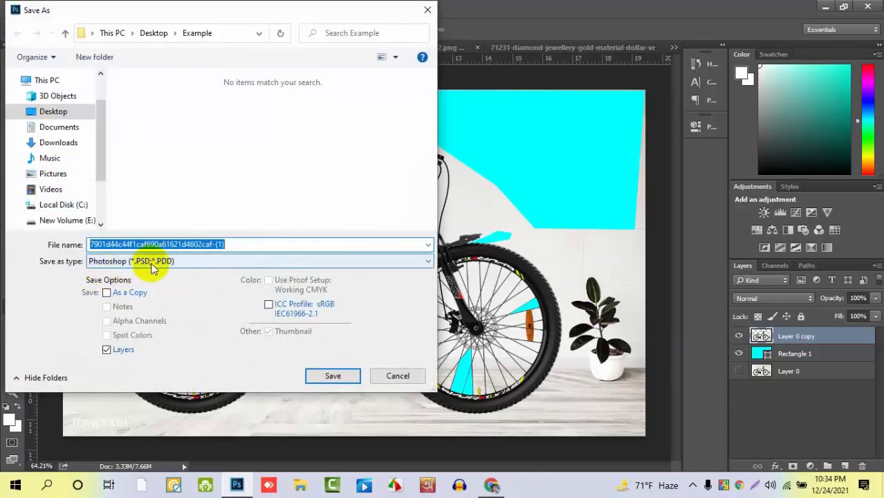
pyautogui.click(52, 114)
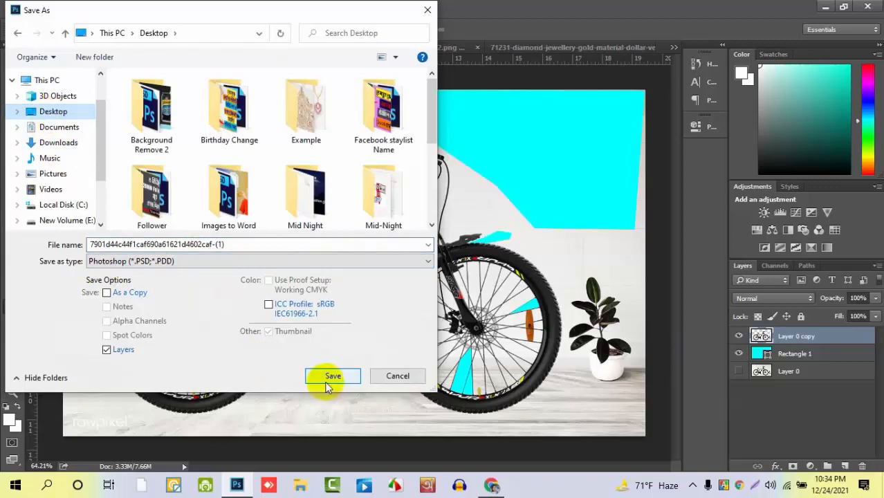
pyautogui.click(427, 10)
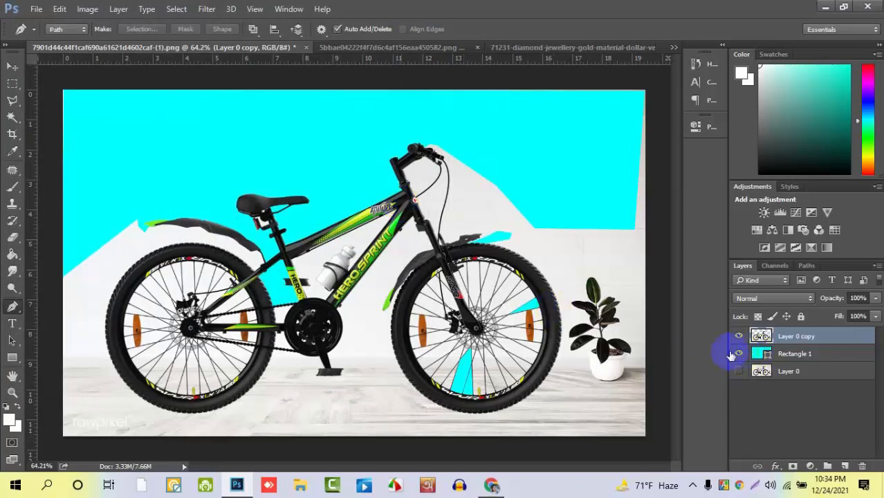
# - Apply a yellow Color Overlay layer style at 100% opacity to the Rectangle 1 layer
pyautogui.click(766, 359)
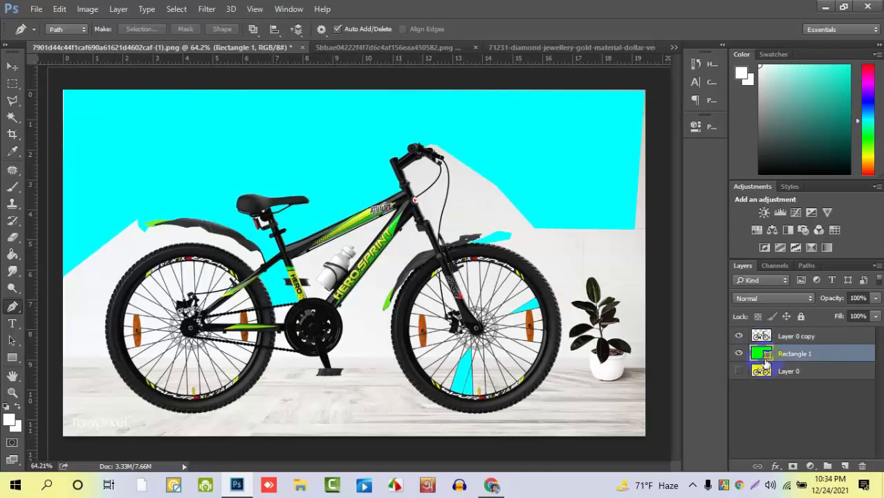
pyautogui.doubleClick(819, 355)
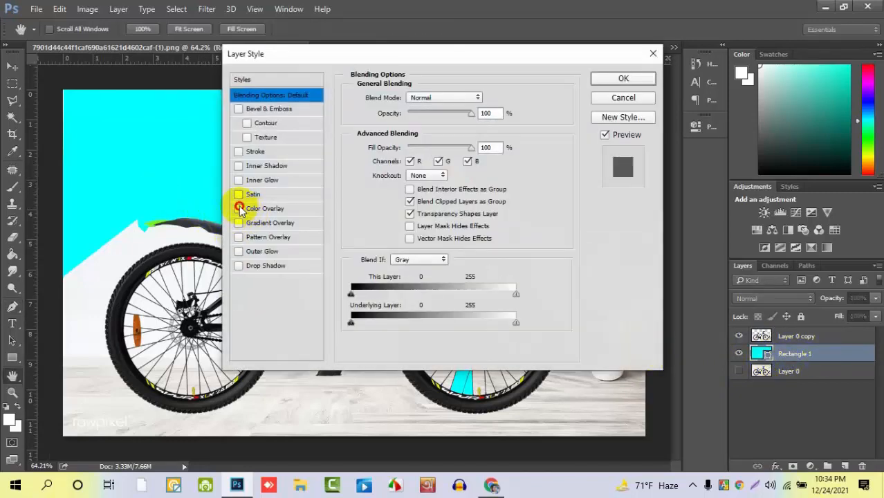
pyautogui.click(238, 208)
pyautogui.click(299, 208)
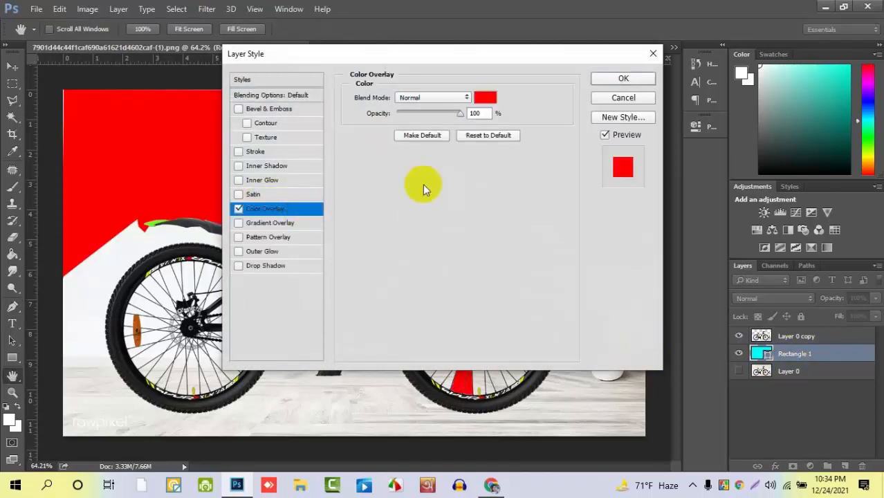
pyautogui.click(487, 98)
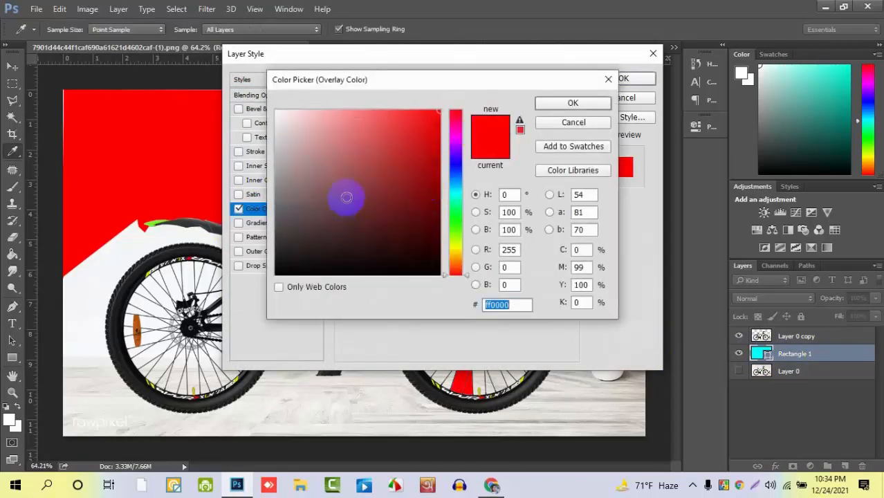
pyautogui.moveTo(345, 197); pyautogui.dragTo(276, 110)
pyautogui.moveTo(315, 246); pyautogui.dragTo(232, 283)
pyautogui.click(456, 247)
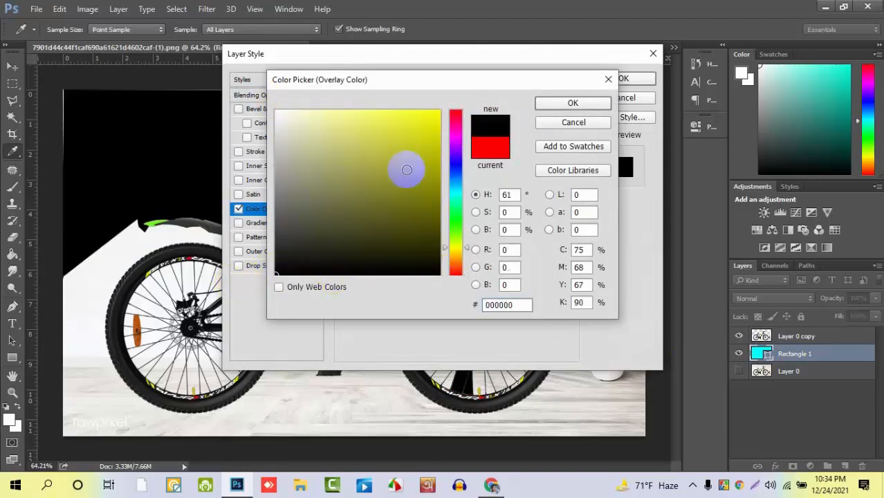
pyautogui.moveTo(404, 168); pyautogui.dragTo(494, 54)
pyautogui.click(551, 101)
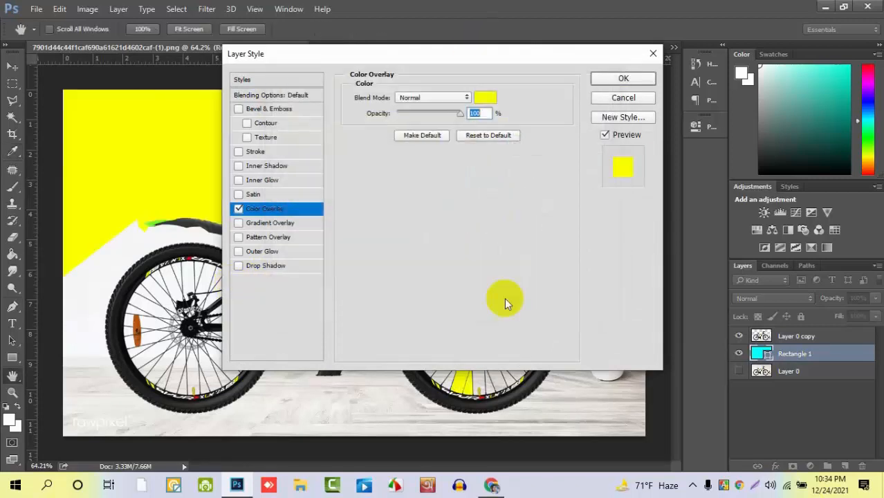
pyautogui.click(622, 80)
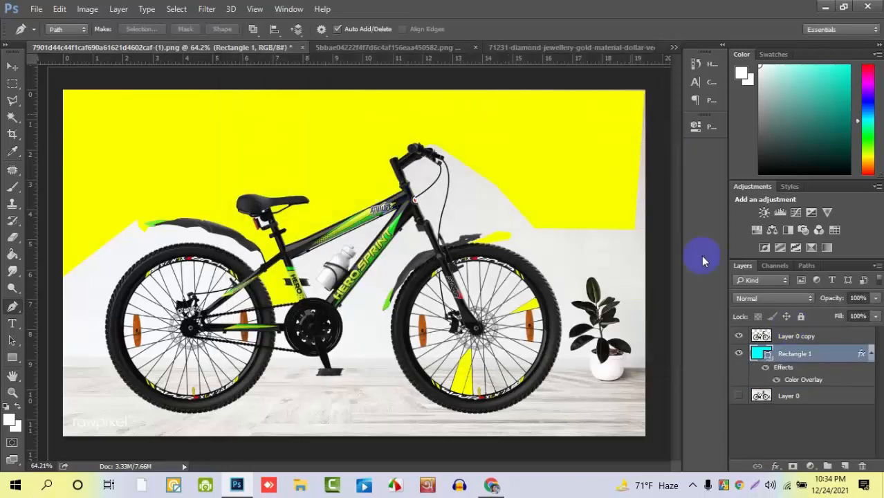
# - Hide the Rectangle 1 layer and close the bicycle document without saving changes
pyautogui.click(739, 356)
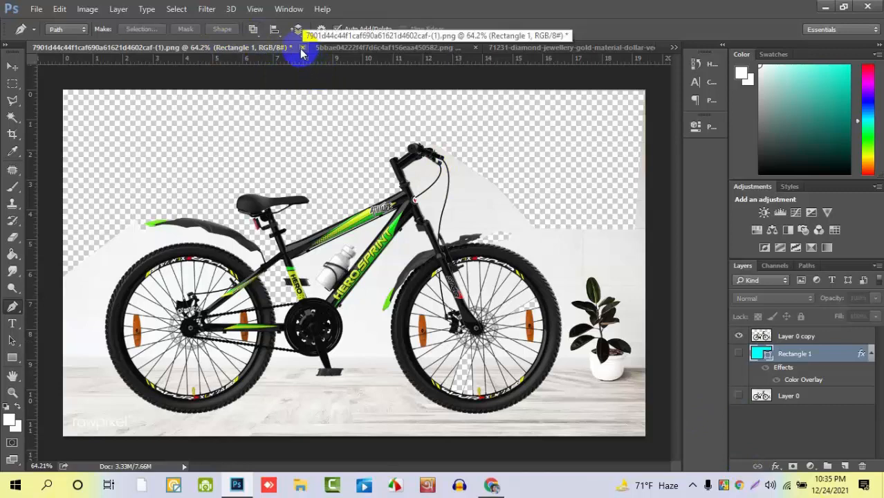
pyautogui.click(303, 49)
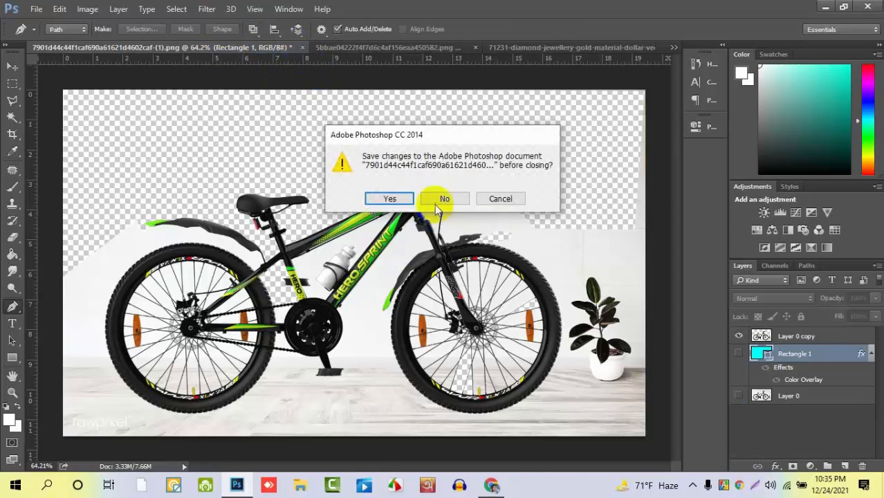
pyautogui.click(443, 199)
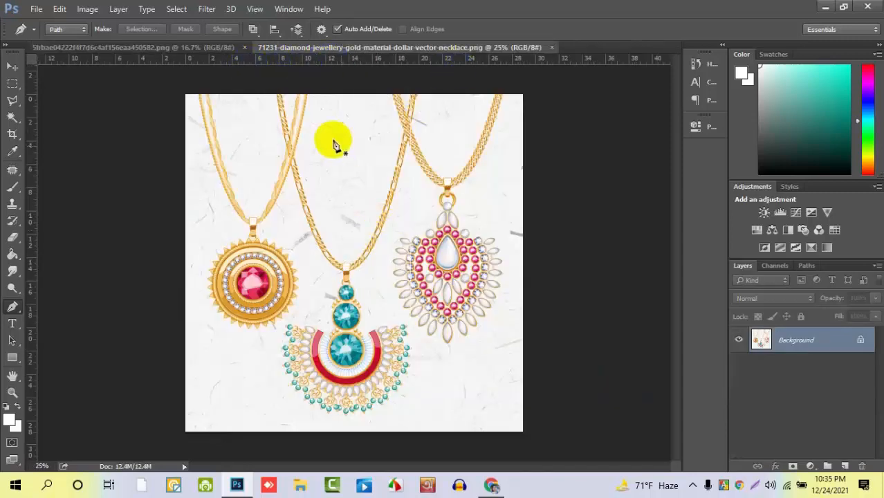
# - Unlock the necklace image's Background layer and duplicate it
pyautogui.click(861, 345)
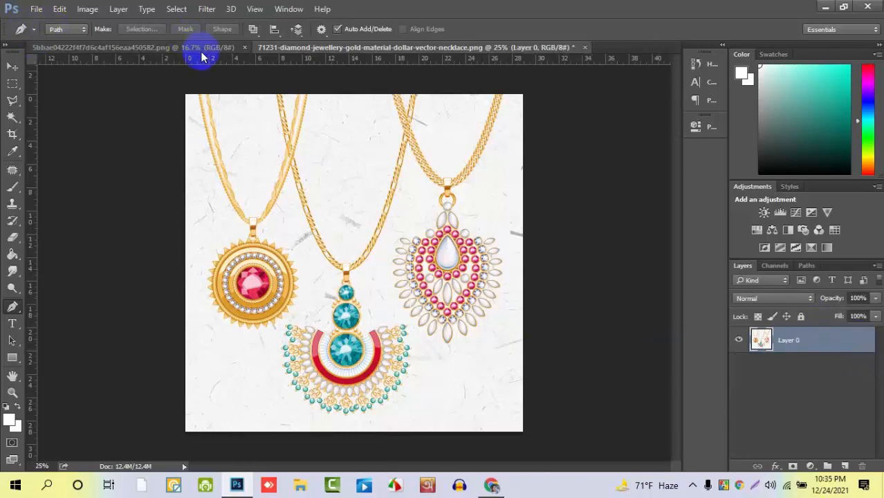
pyautogui.click(12, 66)
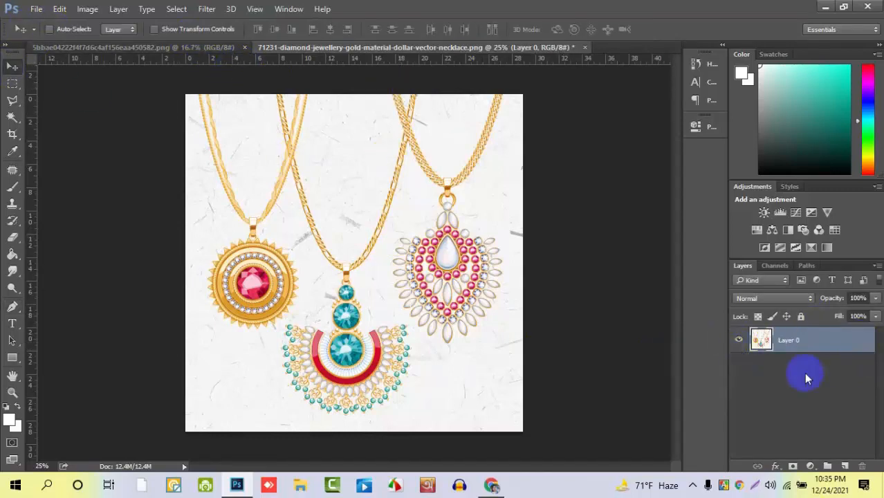
pyautogui.moveTo(819, 347); pyautogui.dragTo(848, 463)
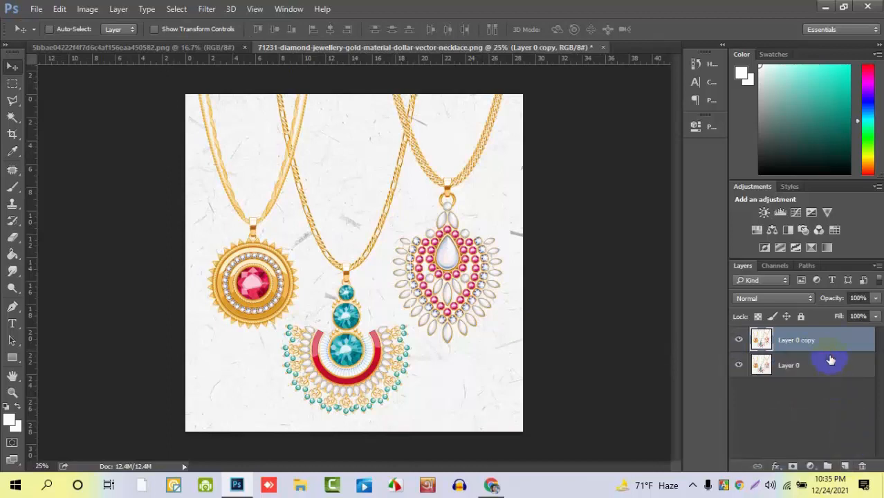
# - Hide the original Layer 0 and draw a rectangle shape of about 2351 × 2255 px above it, covering the whole canvas
pyautogui.click(831, 361)
pyautogui.click(738, 365)
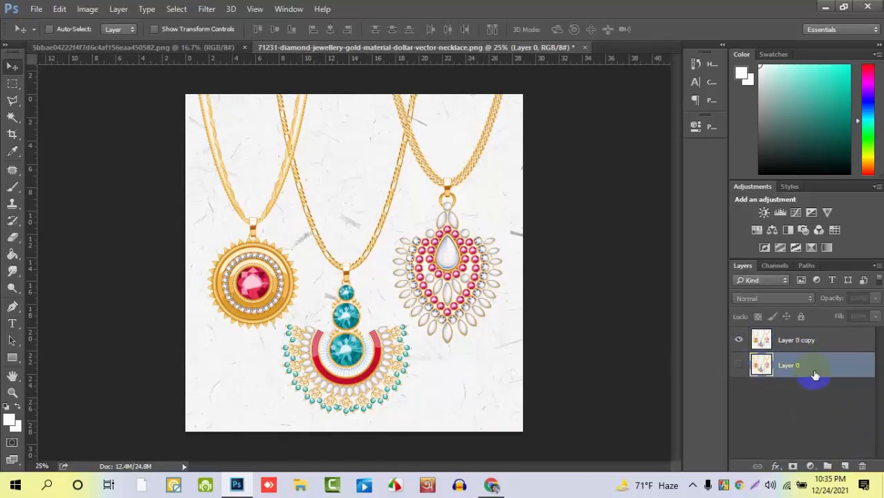
pyautogui.click(11, 366)
pyautogui.click(62, 355)
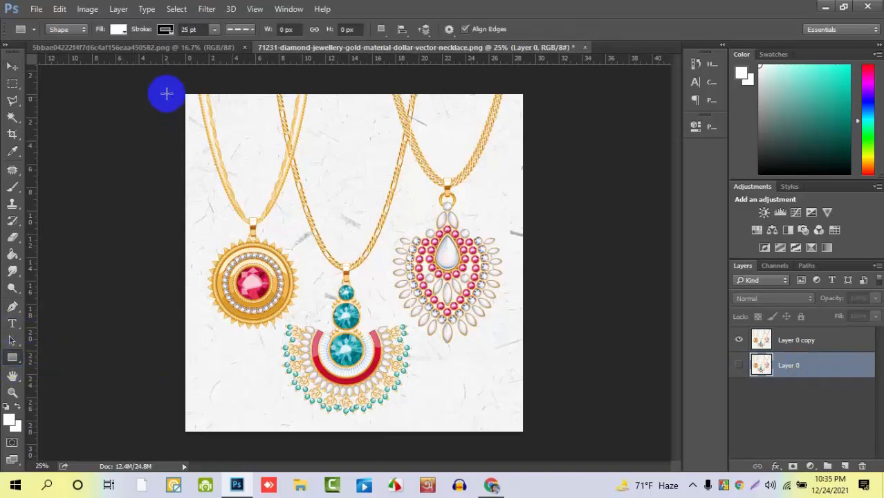
pyautogui.moveTo(166, 83); pyautogui.dragTo(544, 446)
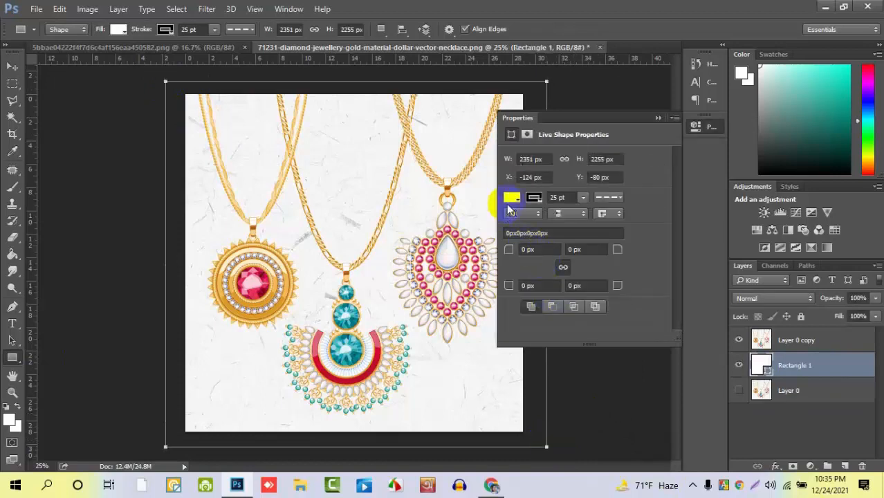
# - Set the rectangle's fill to black and its stroke to none
pyautogui.click(513, 199)
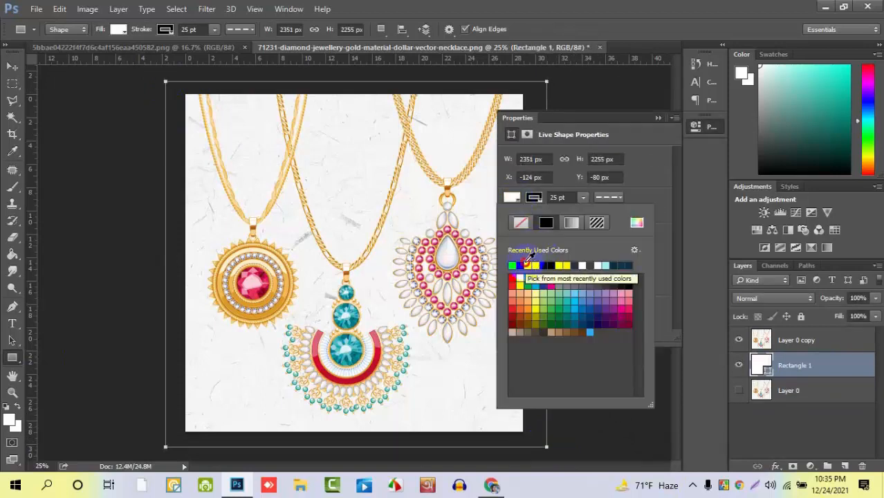
pyautogui.click(546, 224)
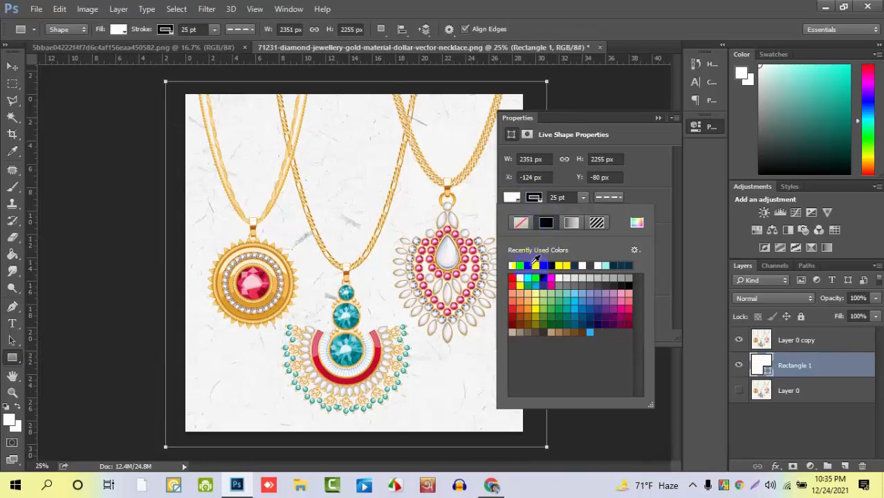
pyautogui.click(535, 265)
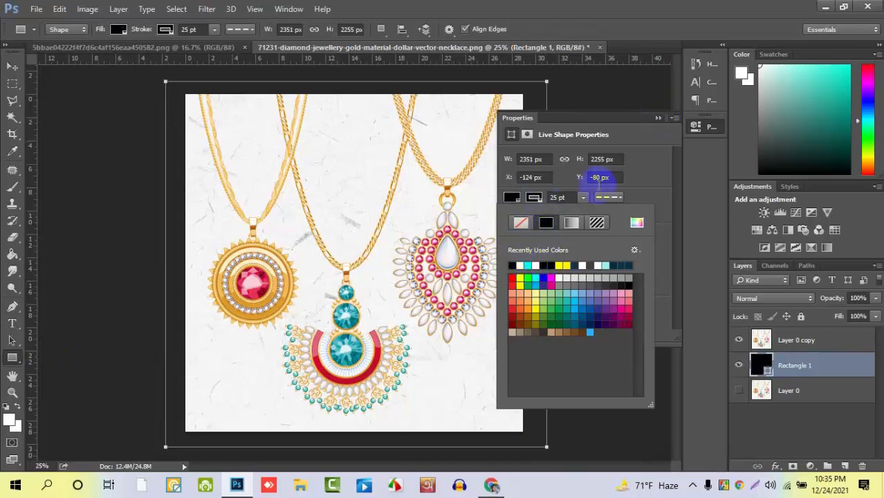
pyautogui.click(543, 205)
pyautogui.click(521, 222)
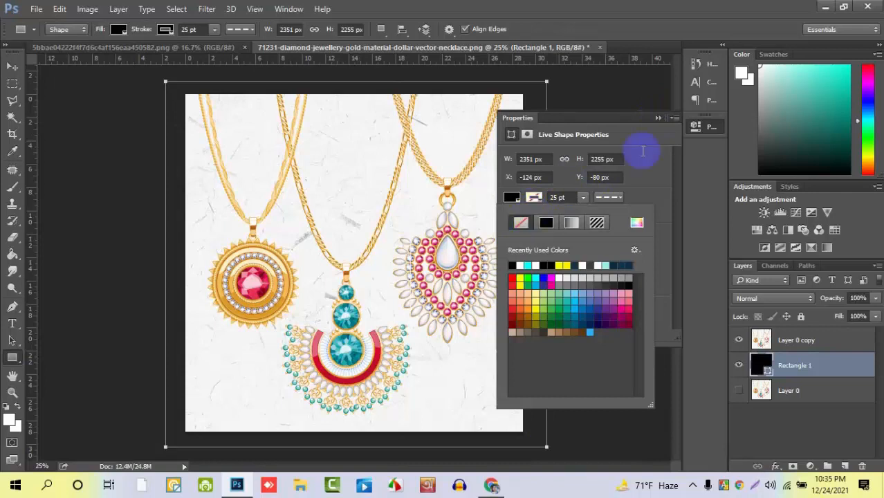
# - Close the shape properties and make Layer 0 copy the active layer with the Move tool
pyautogui.click(658, 118)
pyautogui.click(658, 118)
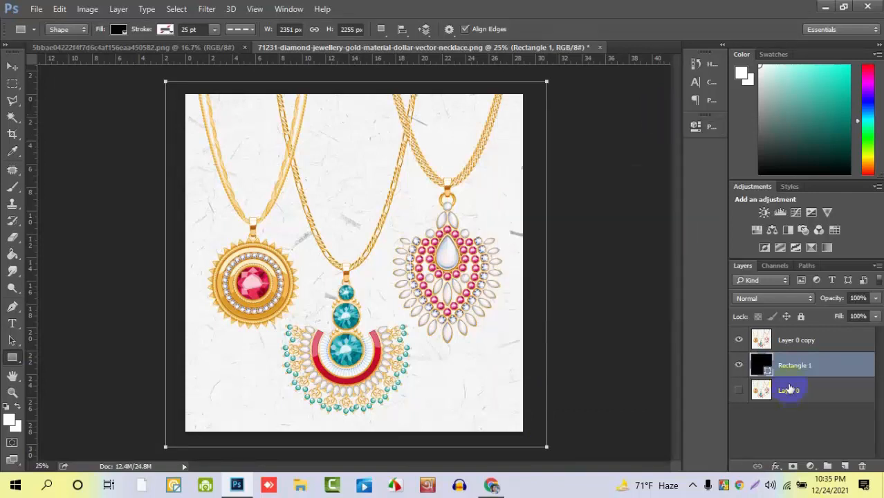
pyautogui.click(761, 340)
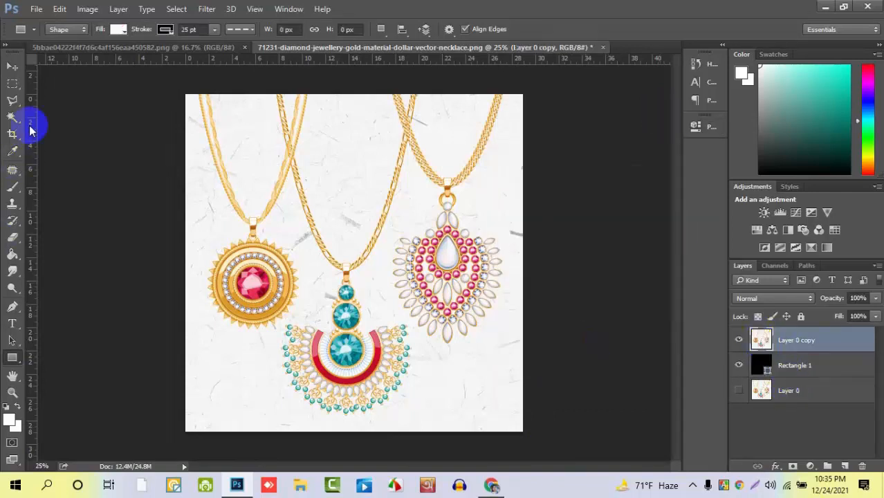
pyautogui.click(10, 63)
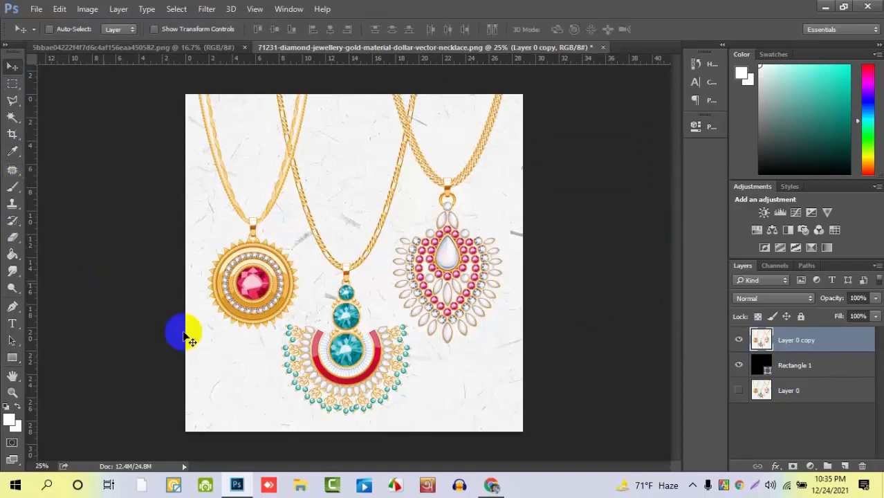
# - Examine the pendants, chains and background of the necklace image at different magnifications
pyautogui.scroll(4, 337, 283)
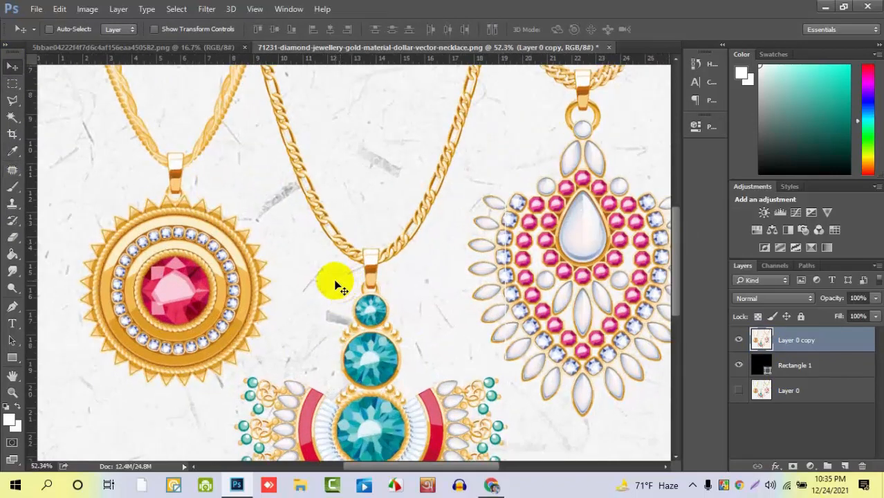
pyautogui.scroll(1, 331, 277)
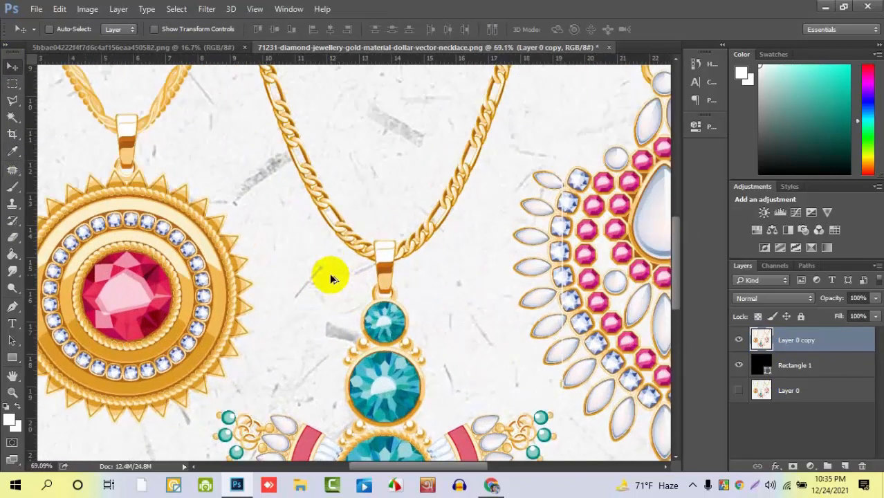
pyautogui.scroll(-2, 331, 277)
pyautogui.scroll(-1, 331, 274)
pyautogui.scroll(2, 331, 276)
pyautogui.scroll(-2, 332, 278)
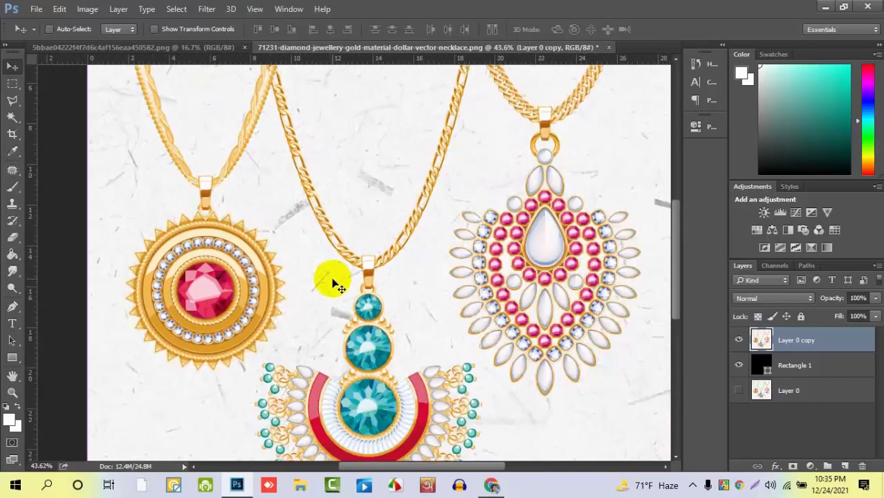
pyautogui.scroll(-4, 333, 280)
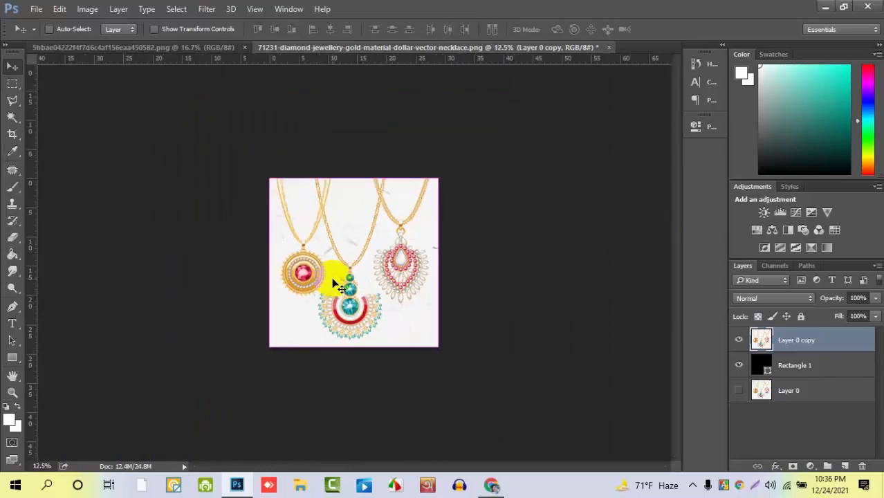
pyautogui.scroll(3, 335, 284)
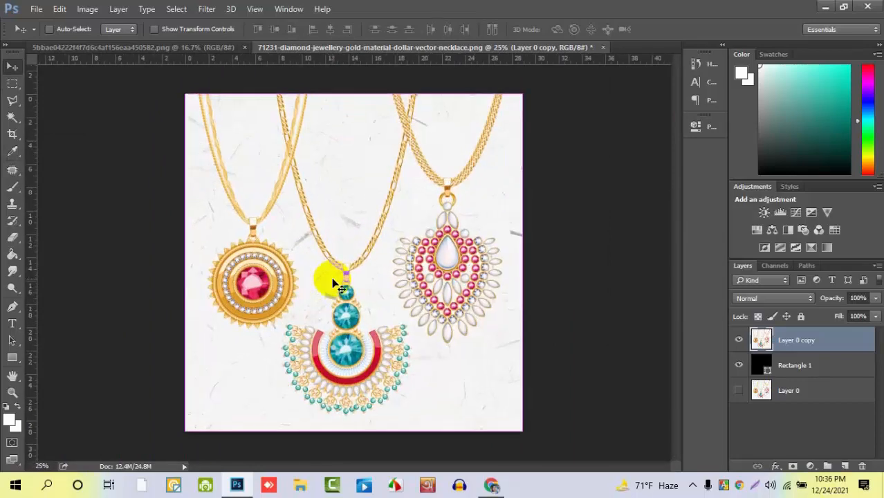
pyautogui.scroll(2, 339, 287)
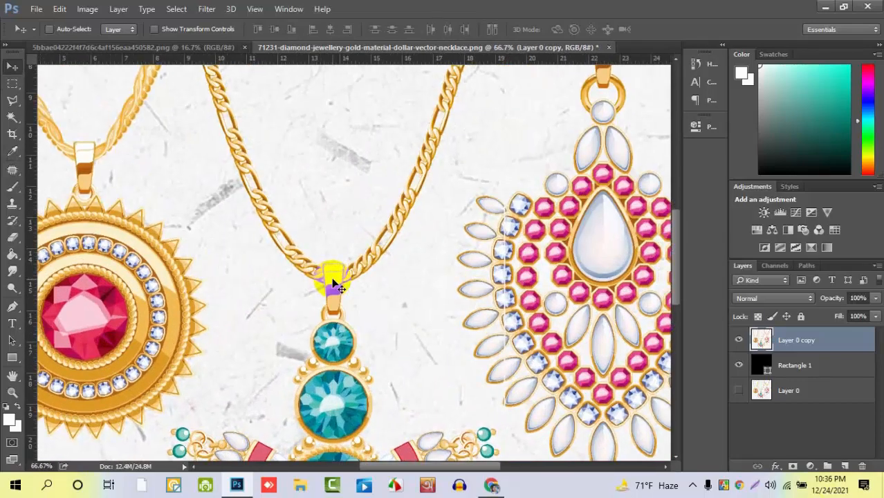
# - Start a Pen tool path where the flat-link chain meets the canvas's upper edge and trace its inner edge around the first links
pyautogui.scroll(8, 322, 259)
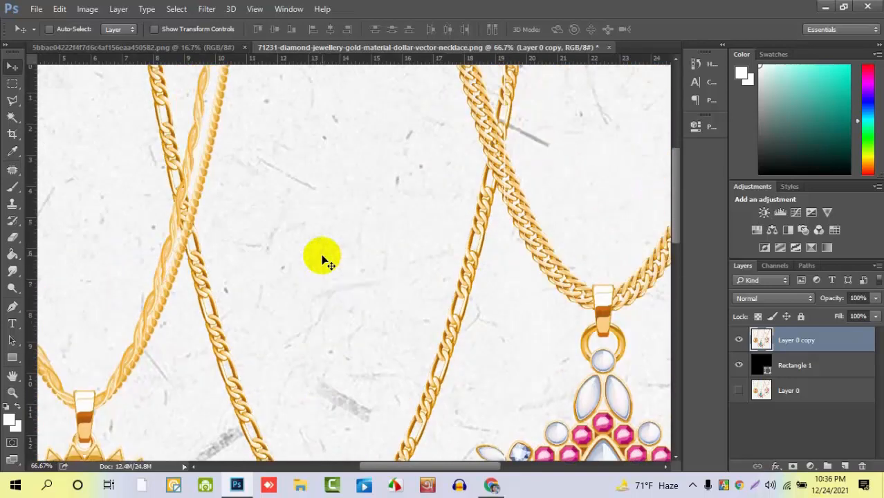
pyautogui.scroll(3, 191, 213)
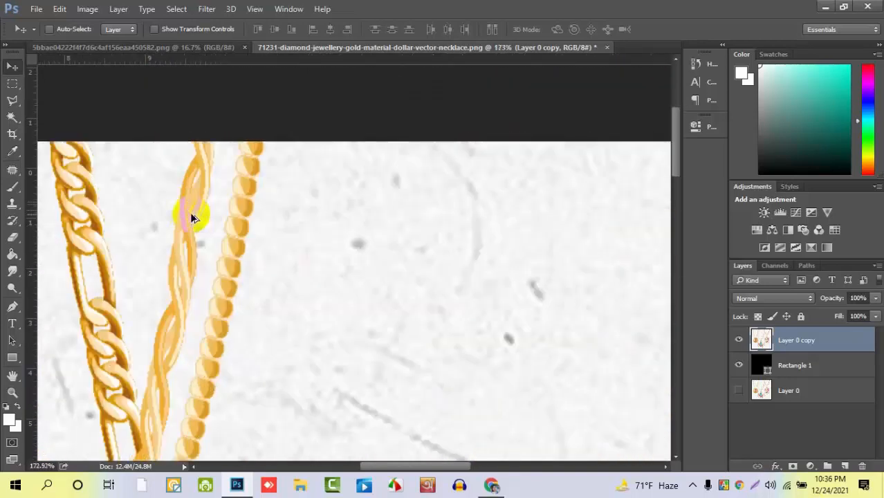
pyautogui.moveTo(316, 304); pyautogui.dragTo(403, 219)
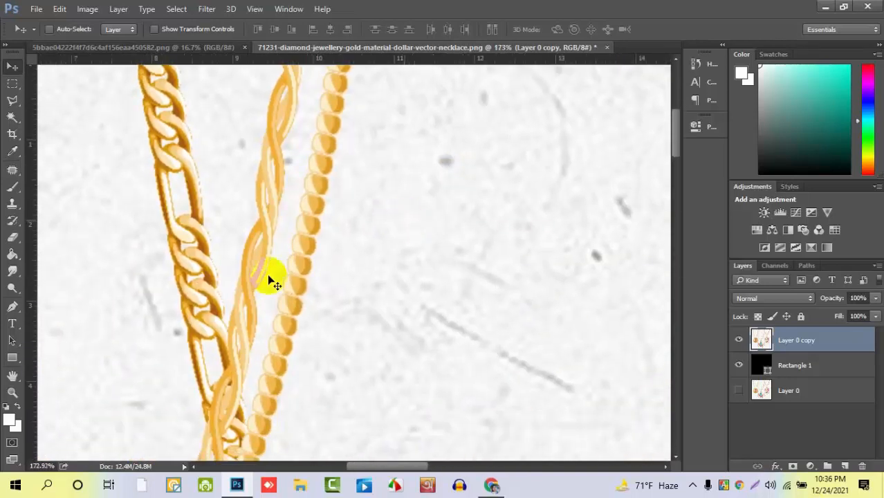
pyautogui.click(12, 309)
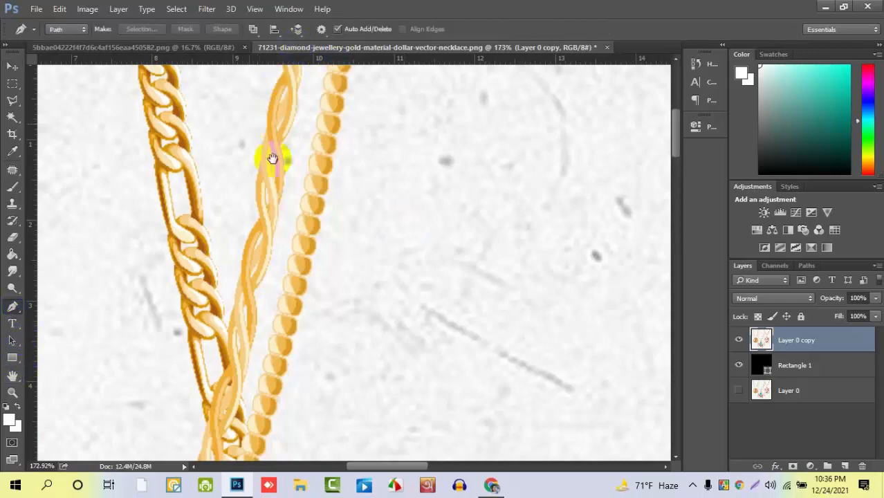
pyautogui.scroll(3, 255, 138)
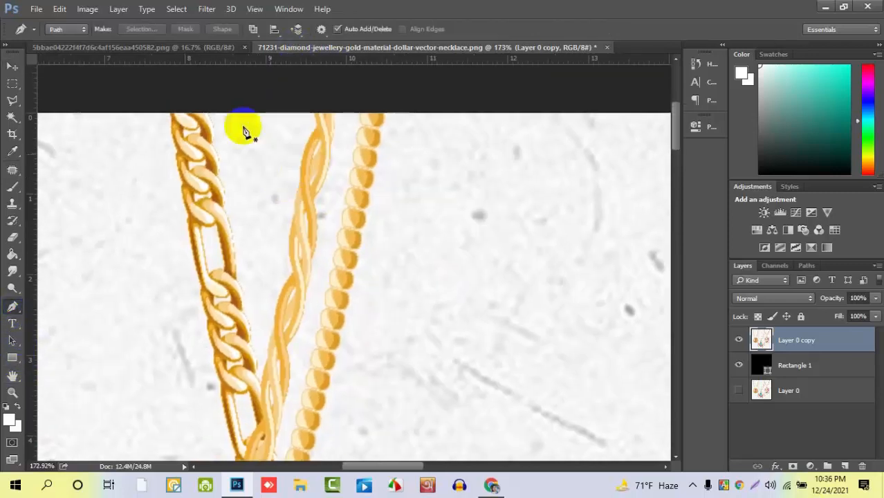
pyautogui.click(203, 112)
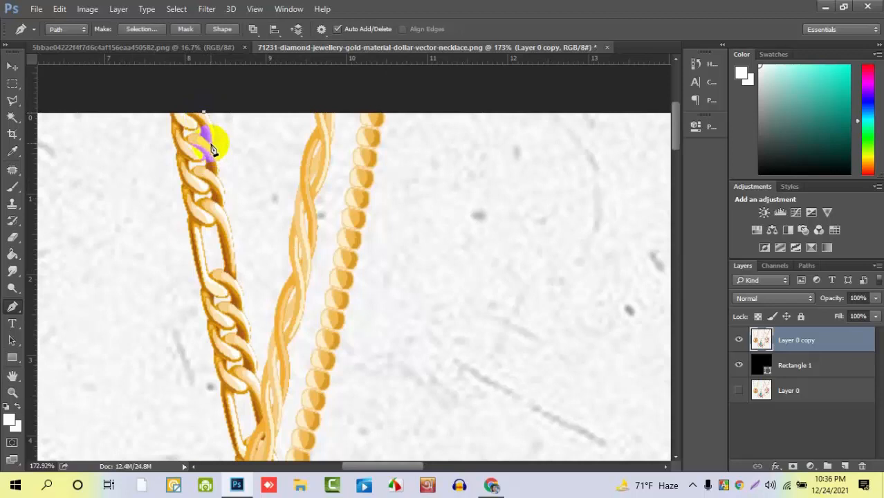
pyautogui.moveTo(212, 144); pyautogui.dragTo(200, 163)
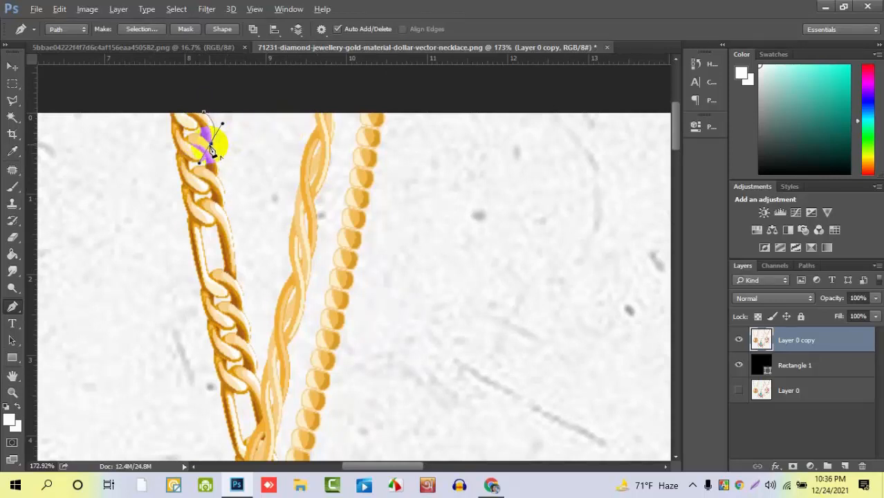
pyautogui.click(211, 147)
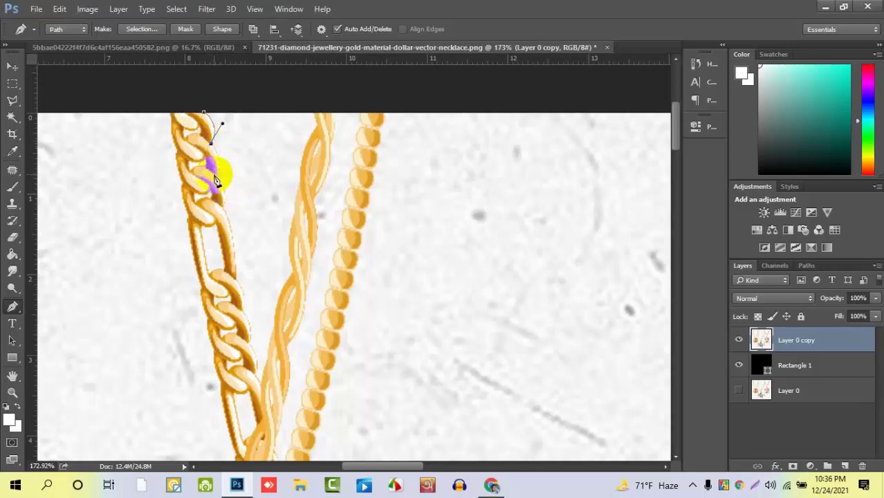
pyautogui.moveTo(217, 175); pyautogui.dragTo(207, 190)
pyautogui.keyDown('alt'); pyautogui.click(216, 176); pyautogui.keyUp('alt')
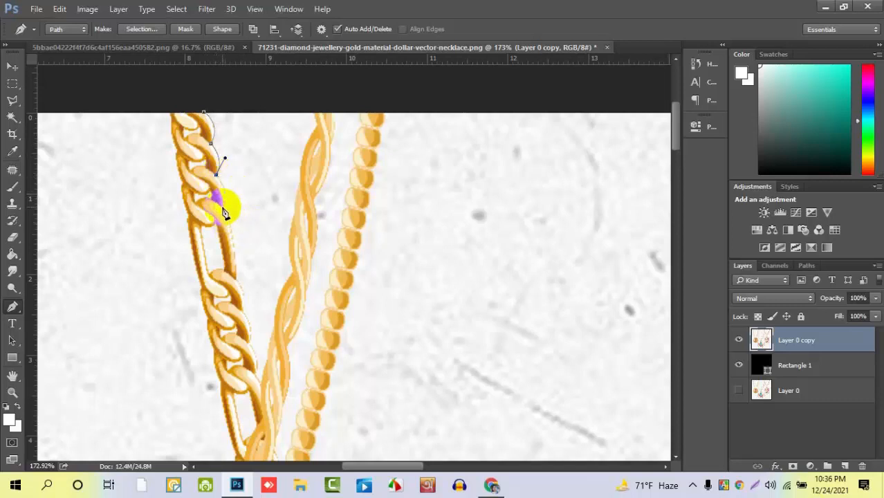
# - Continue the path down the flat-link chain's inner edge, around the next short link and along the elongated link
pyautogui.moveTo(223, 207); pyautogui.dragTo(215, 224)
pyautogui.keyDown('alt'); pyautogui.click(223, 208); pyautogui.keyUp('alt')
pyautogui.scroll(-1, 233, 257)
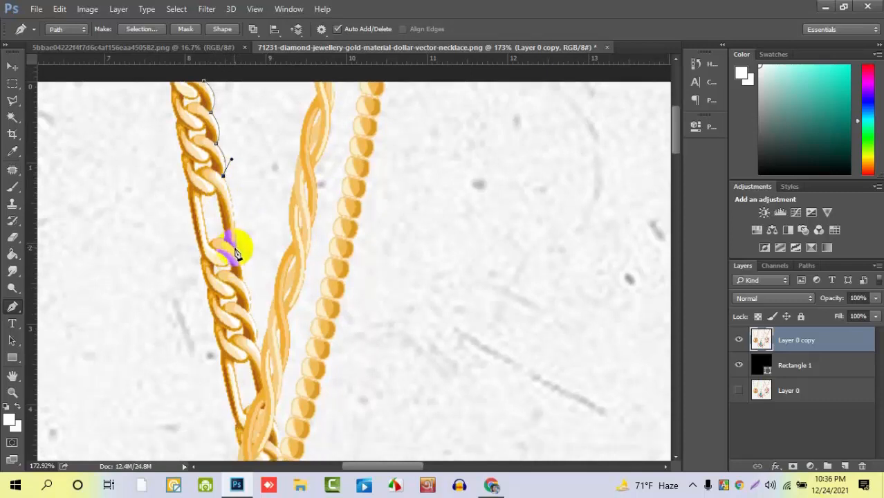
pyautogui.moveTo(236, 248); pyautogui.dragTo(234, 299)
pyautogui.click(235, 247)
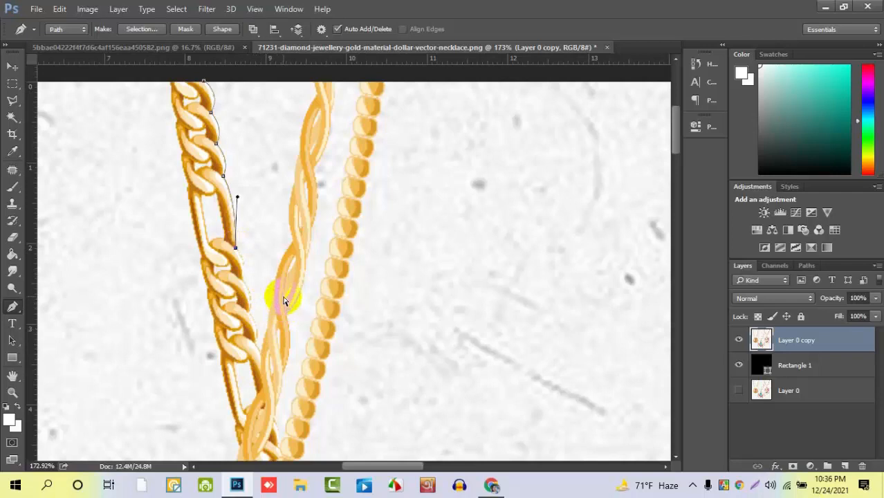
# - Add curved path segments around the short links below the elongated link, removing each anchor's outgoing handle
pyautogui.scroll(-3, 286, 304)
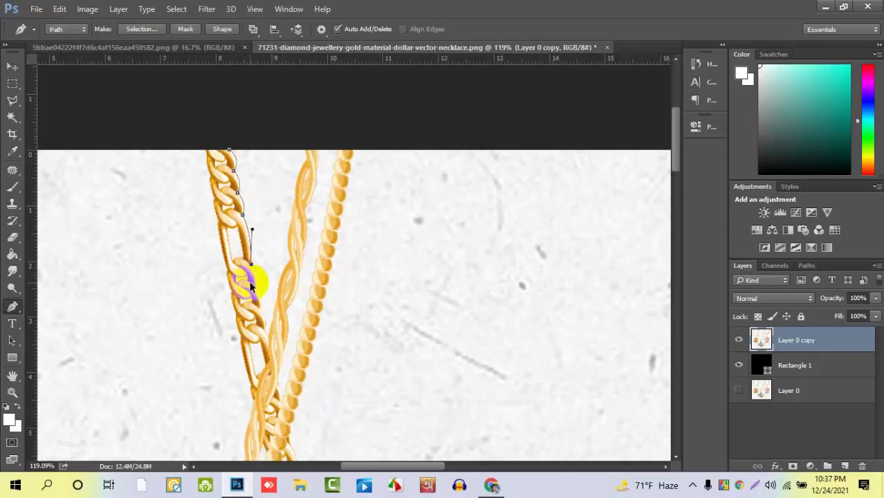
pyautogui.scroll(2, 258, 283)
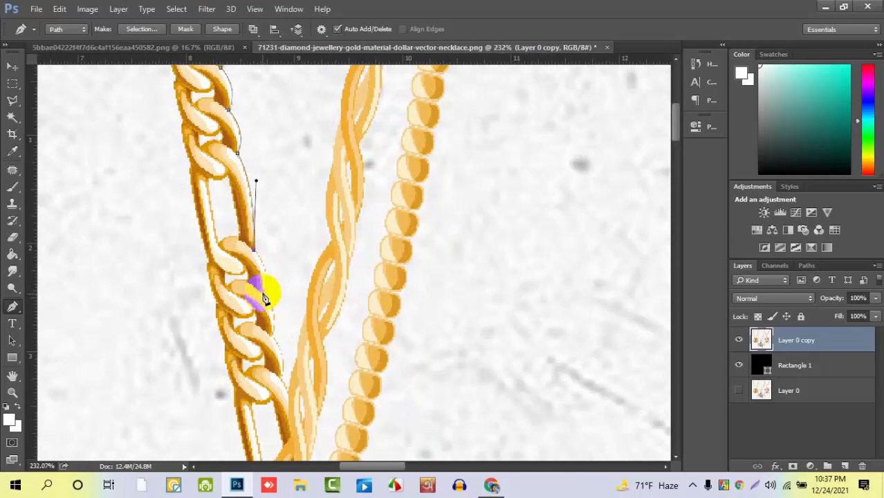
pyautogui.moveTo(263, 291); pyautogui.dragTo(254, 318)
pyautogui.keyDown('alt'); pyautogui.click(263, 293); pyautogui.keyUp('alt')
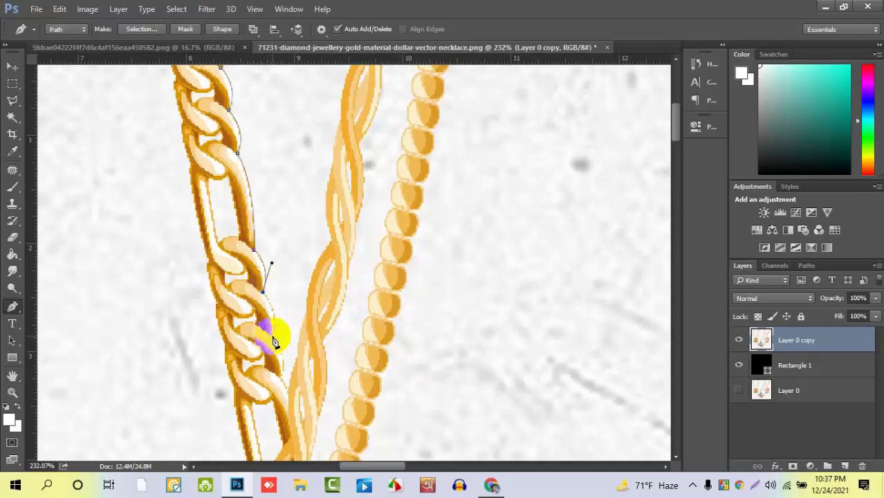
pyautogui.moveTo(273, 337); pyautogui.dragTo(260, 359)
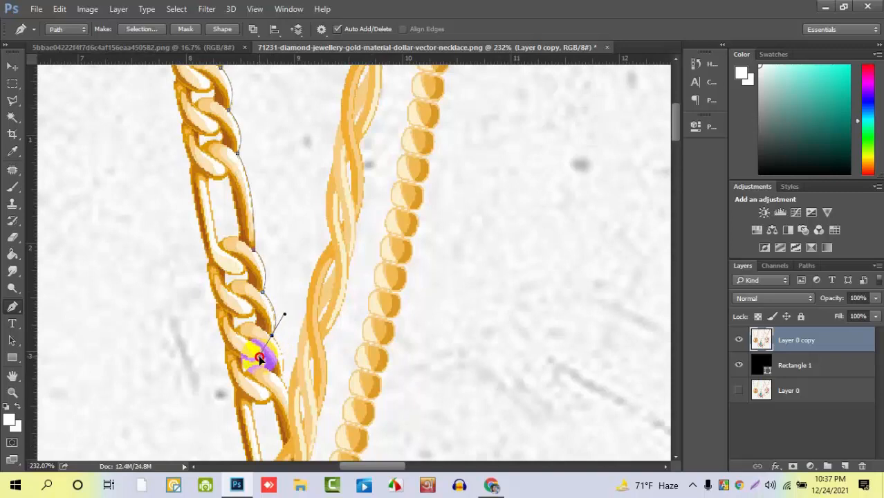
pyautogui.keyDown('alt'); pyautogui.click(272, 338); pyautogui.keyUp('alt')
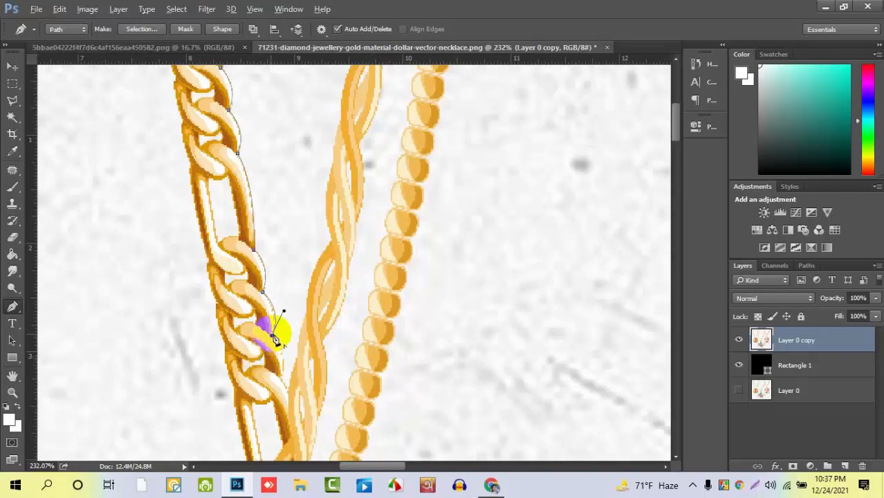
# - Curve the path around the last short link and bring it to the corner where the flat-link chain meets the twisted chain
pyautogui.click(289, 383)
pyautogui.moveTo(282, 377); pyautogui.dragTo(293, 406)
pyautogui.keyDown('alt'); pyautogui.click(283, 378); pyautogui.keyUp('alt')
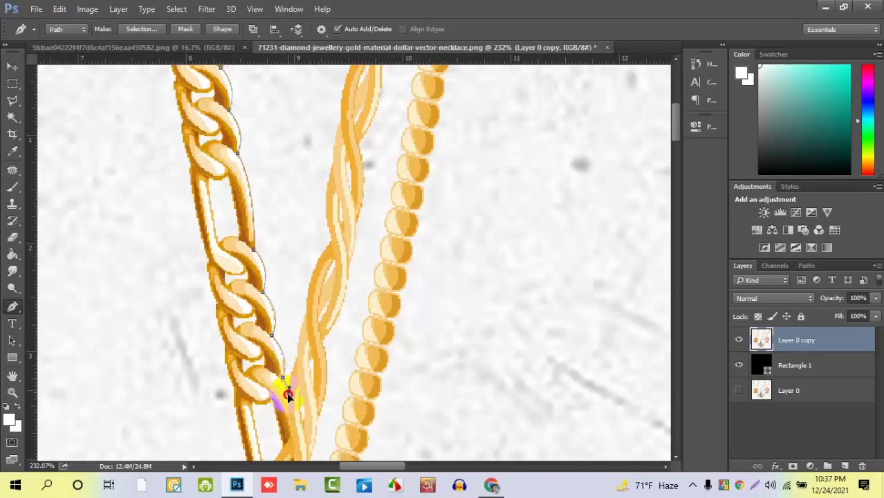
pyautogui.click(288, 390)
# - Turn the path upward and trace the lower twists of the twisted chain along the edge facing the flat-link chain
pyautogui.scroll(1, 302, 356)
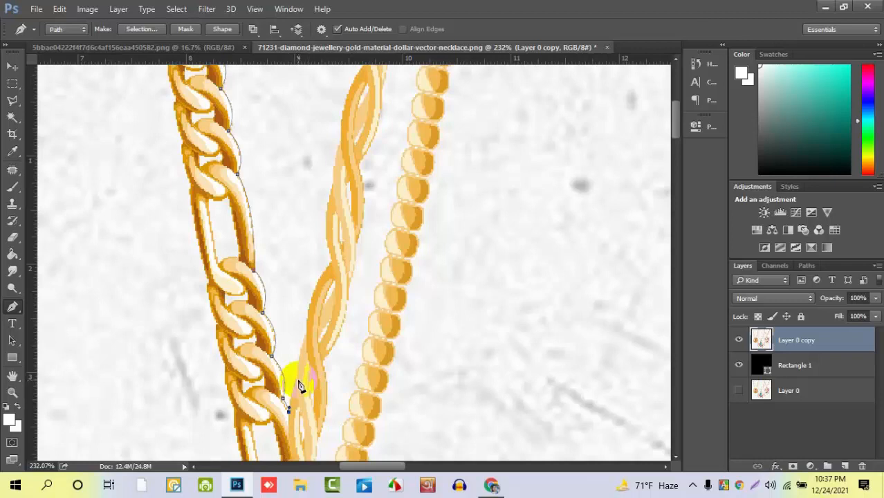
pyautogui.moveTo(298, 380); pyautogui.dragTo(311, 360)
pyautogui.moveTo(310, 360); pyautogui.dragTo(318, 320)
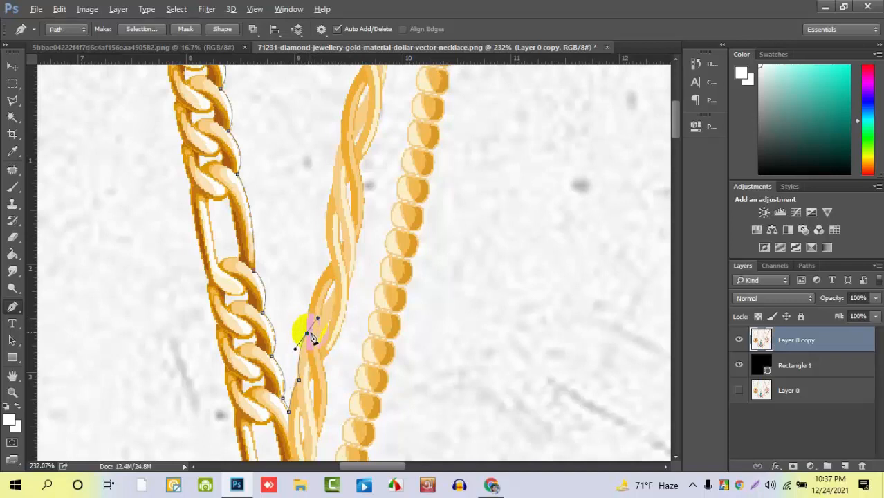
pyautogui.keyDown('alt'); pyautogui.click(306, 334); pyautogui.keyUp('alt')
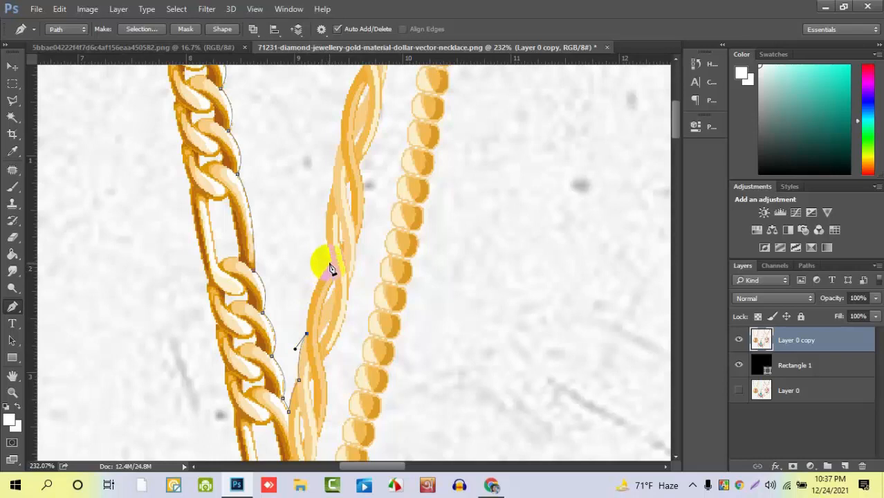
pyautogui.moveTo(333, 263); pyautogui.dragTo(357, 239)
pyautogui.keyDown('alt'); pyautogui.click(332, 269); pyautogui.keyUp('alt')
# - Extend the path up the twisted chain's outer edge with two more curved segments around its middle twists
pyautogui.scroll(3, 388, 374)
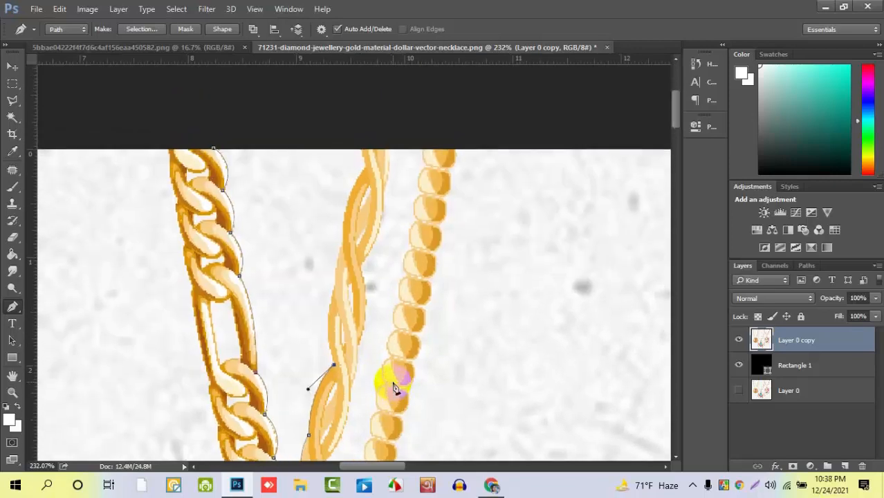
pyautogui.moveTo(335, 285); pyautogui.dragTo(348, 251)
pyautogui.keyDown('alt'); pyautogui.click(335, 285); pyautogui.keyUp('alt')
pyautogui.moveTo(380, 291); pyautogui.dragTo(369, 354)
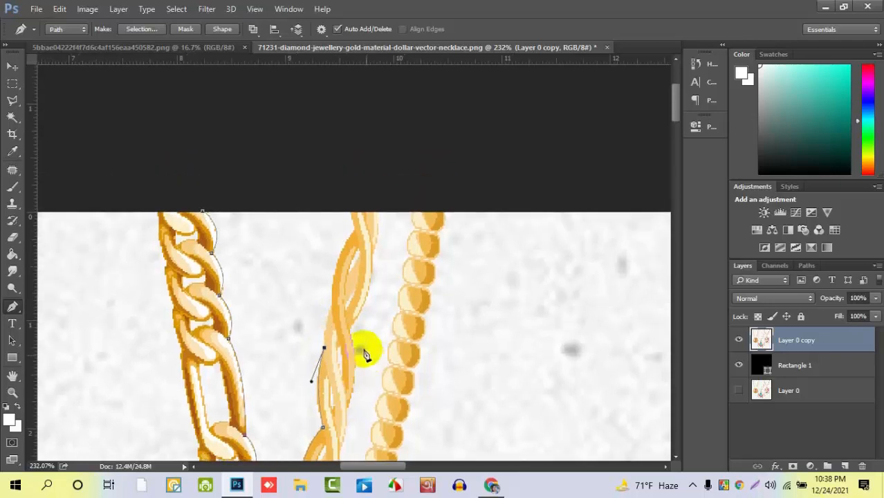
pyautogui.moveTo(333, 308); pyautogui.dragTo(345, 285)
pyautogui.keyDown('alt'); pyautogui.click(333, 307); pyautogui.keyUp('alt')
# - Trace the twisted chain's uppermost twist to the canvas's upper edge and close the path at its starting anchor
pyautogui.moveTo(368, 353); pyautogui.dragTo(364, 409)
pyautogui.moveTo(352, 287); pyautogui.dragTo(377, 257)
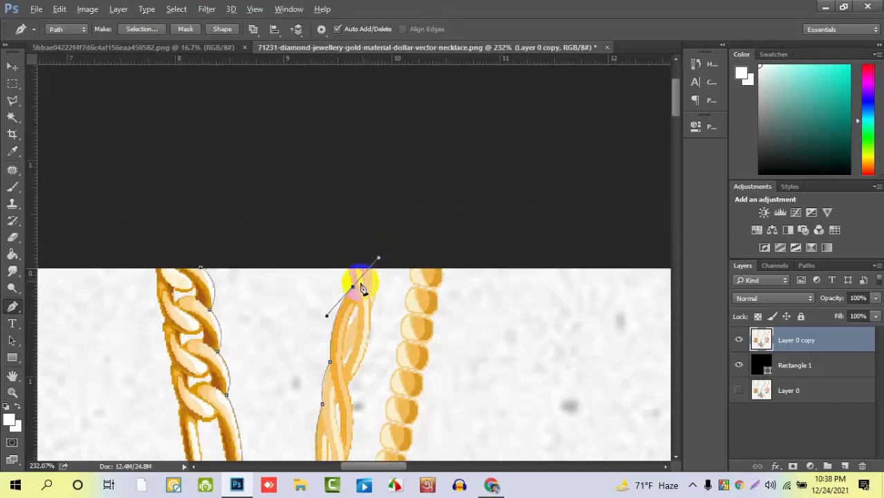
pyautogui.keyDown('alt'); pyautogui.click(352, 287); pyautogui.keyUp('alt')
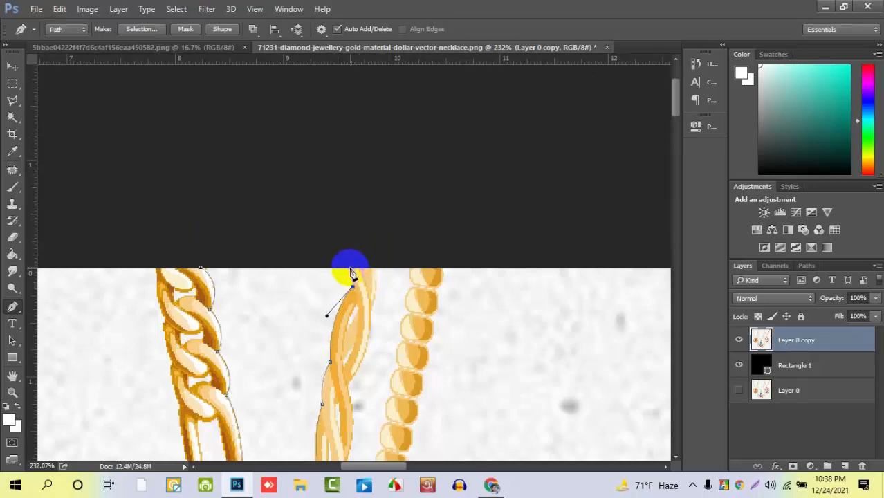
pyautogui.moveTo(349, 271)
pyautogui.mouseDown()
pyautogui.moveTo(336, 260)
pyautogui.moveTo(354, 276)
pyautogui.mouseUp()
pyautogui.keyDown('alt'); pyautogui.click(348, 269); pyautogui.keyUp('alt')
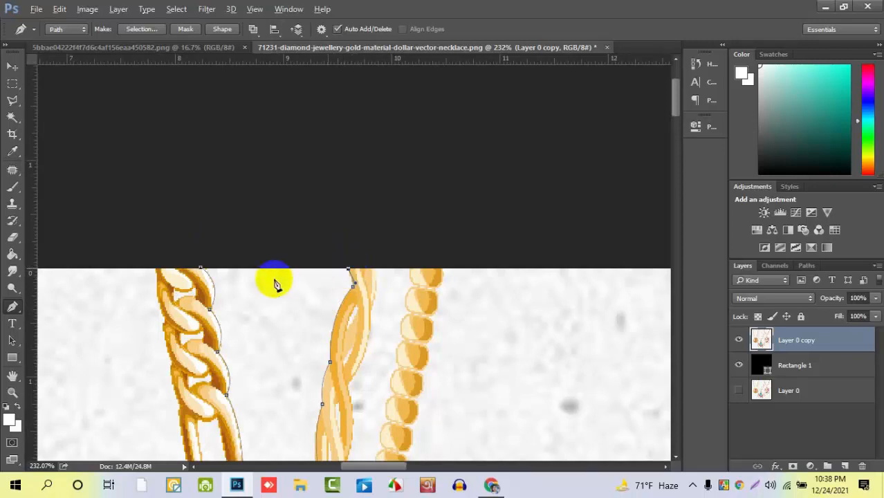
pyautogui.click(200, 268)
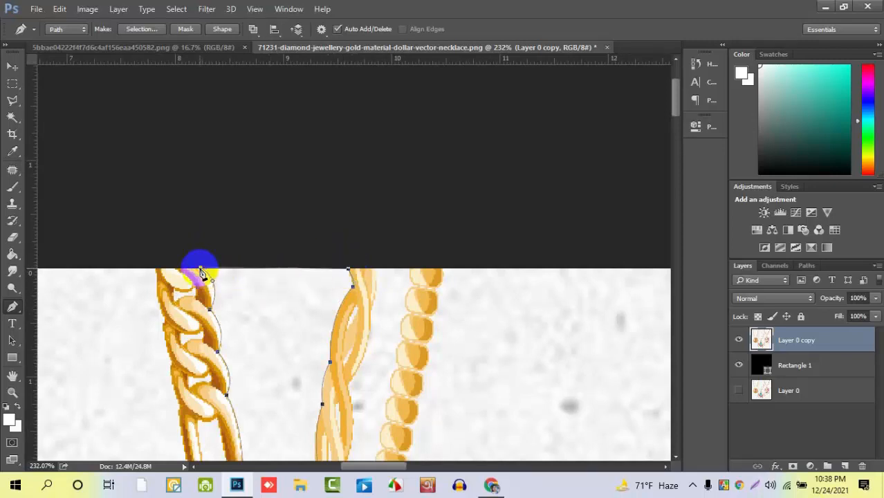
# - Start a new Pen path inside the flat-link chain's uppermost long link, curving along the opening's upper edge
pyautogui.scroll(-4, 366, 313)
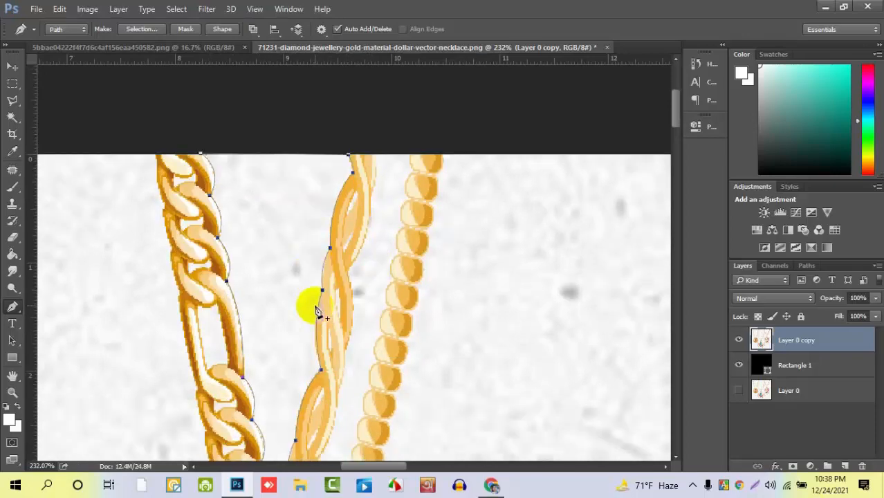
pyautogui.scroll(-5, 273, 243)
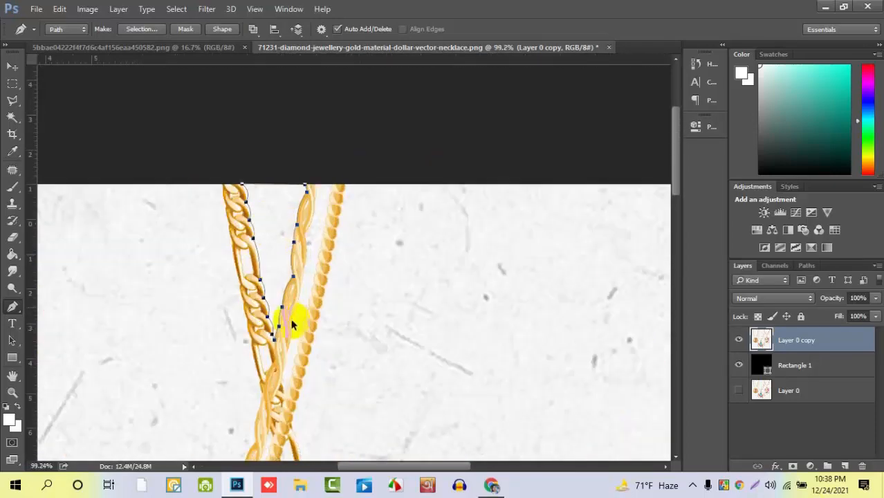
pyautogui.scroll(4, 292, 325)
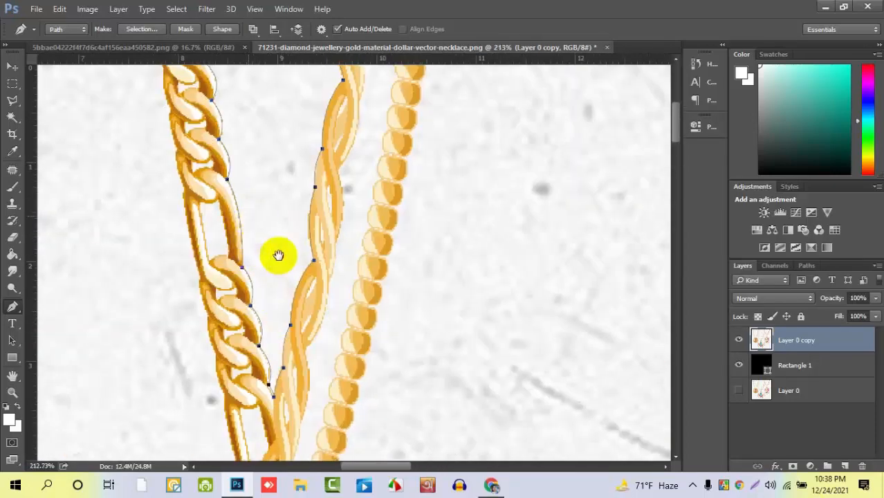
pyautogui.moveTo(278, 255); pyautogui.dragTo(300, 290)
pyautogui.scroll(2, 257, 307)
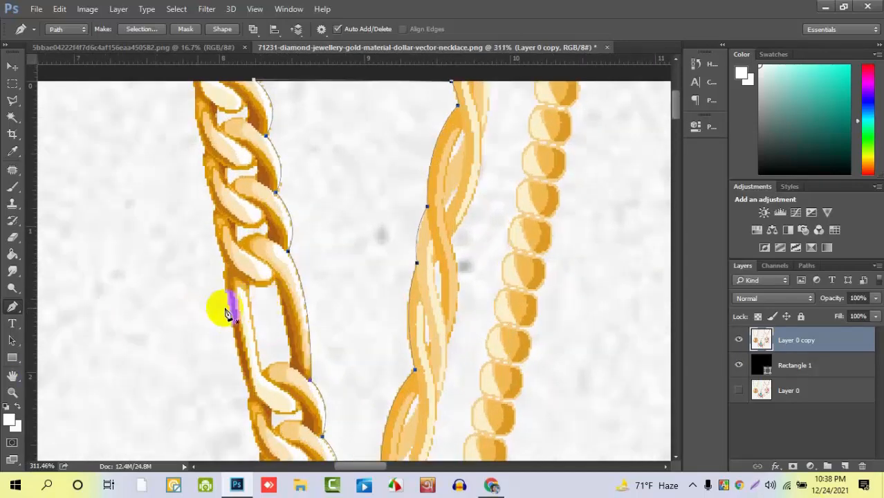
pyautogui.click(276, 279)
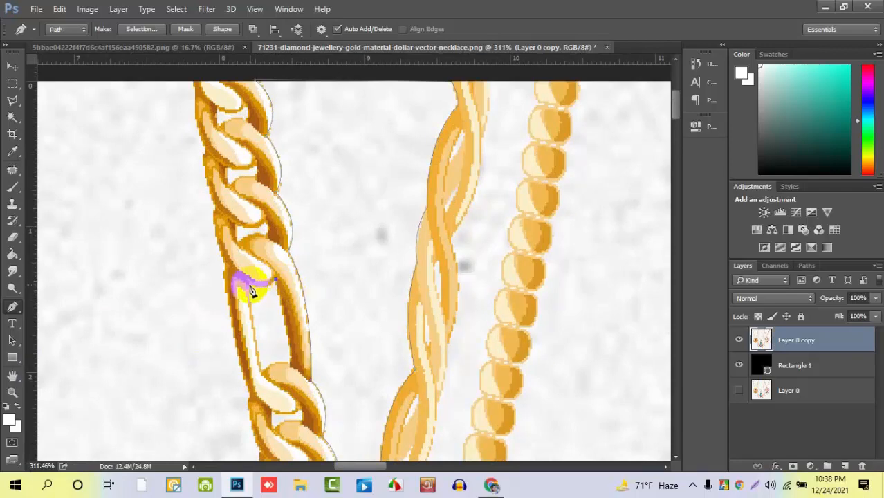
pyautogui.moveTo(248, 283); pyautogui.dragTo(225, 276)
pyautogui.click(248, 288)
# - Trace the long link's inner side and the opening's lower edge, and close the path at its starting anchor
pyautogui.click(265, 385)
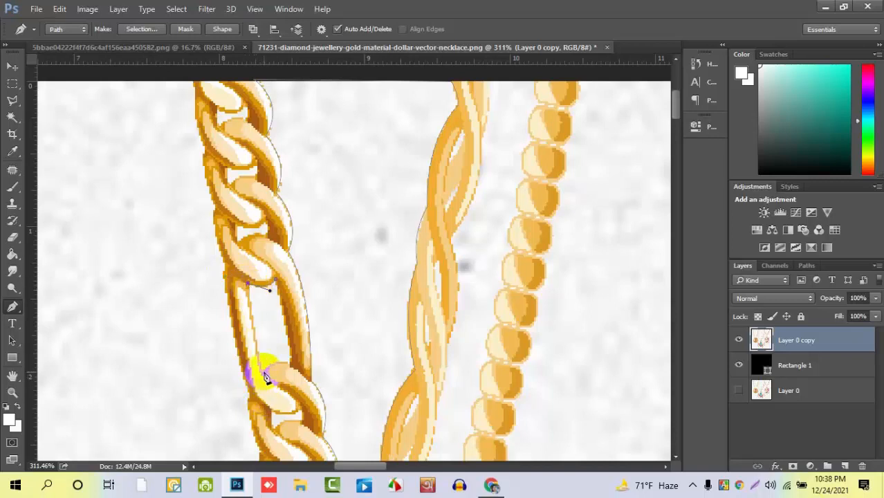
pyautogui.click(264, 373)
pyautogui.moveTo(267, 372); pyautogui.dragTo(270, 367)
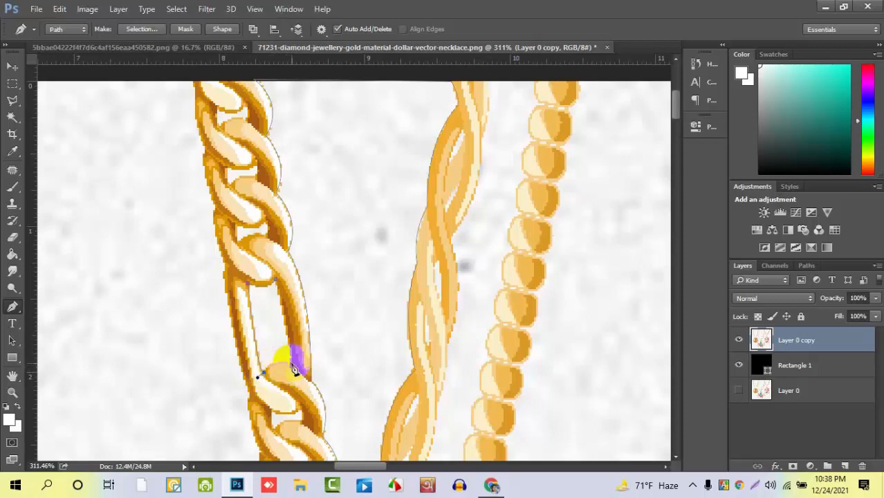
pyautogui.moveTo(292, 367); pyautogui.dragTo(314, 369)
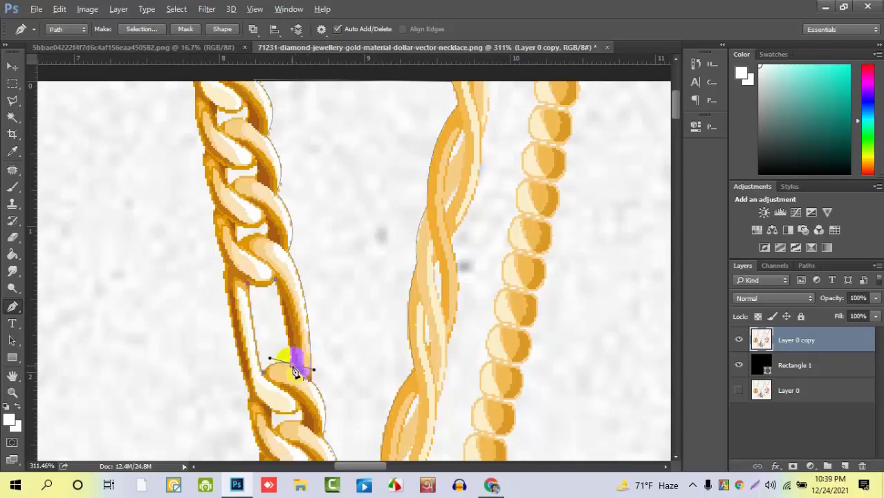
pyautogui.click(294, 369)
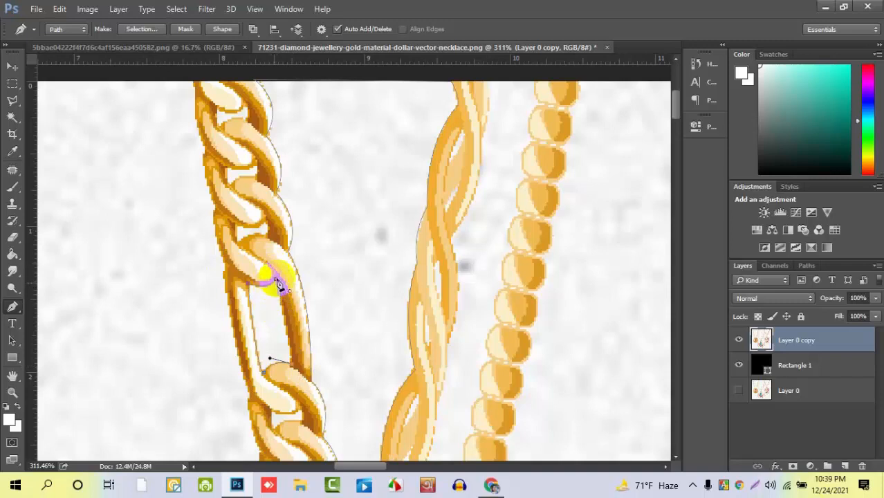
pyautogui.moveTo(278, 285); pyautogui.dragTo(367, 351)
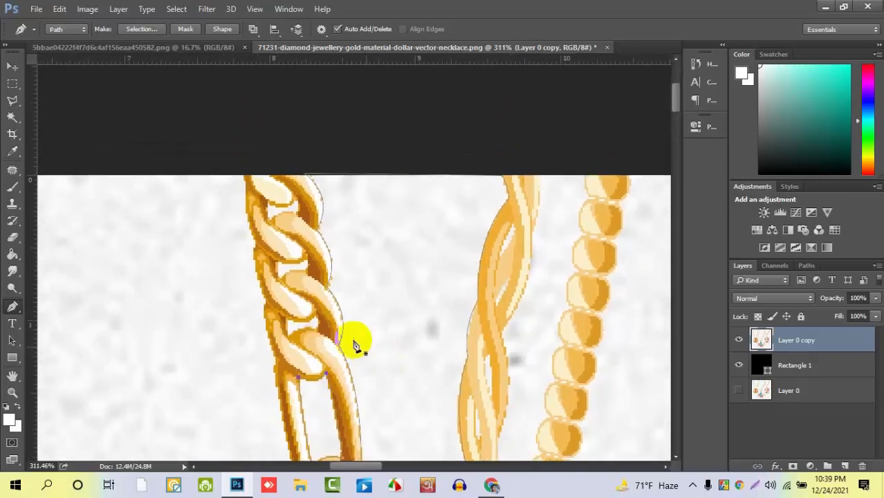
# - Trace a closed curved path around the small gap between the short links just above the long link
pyautogui.click(286, 319)
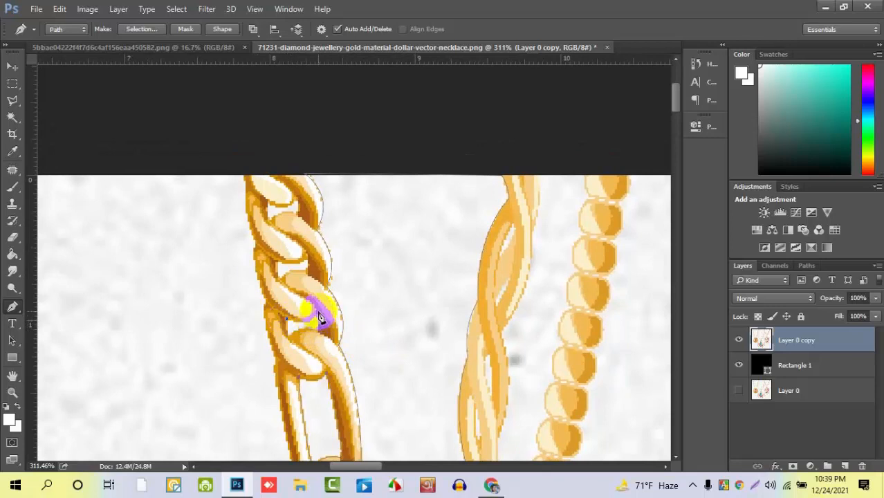
pyautogui.moveTo(312, 311); pyautogui.dragTo(319, 297)
pyautogui.keyDown('alt'); pyautogui.click(314, 313); pyautogui.keyUp('alt')
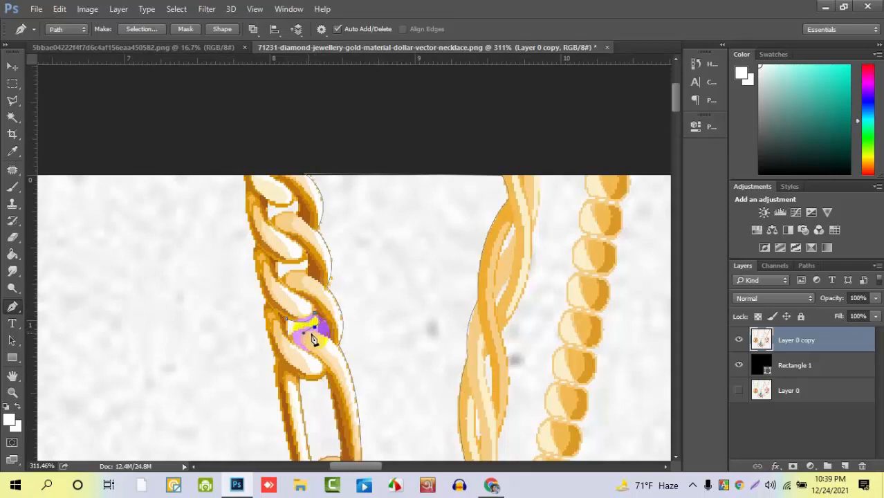
pyautogui.hotkey('ctrl', 'alt', 'z')
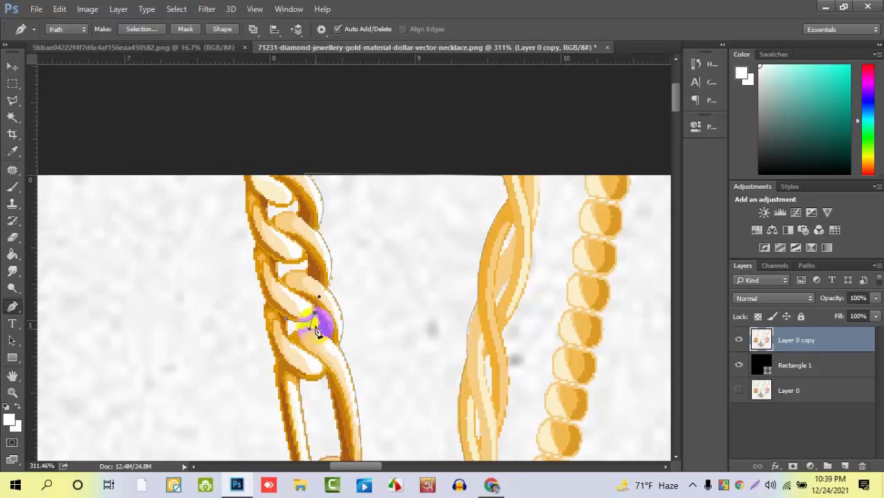
pyautogui.keyDown('alt'); pyautogui.click(315, 314); pyautogui.keyUp('alt')
pyautogui.click(308, 329)
pyautogui.moveTo(305, 338); pyautogui.dragTo(277, 353)
pyautogui.click(294, 339)
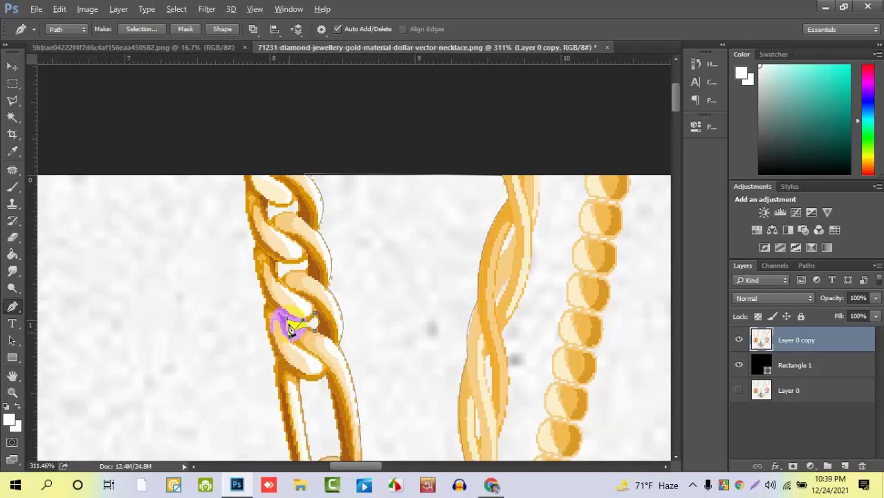
pyautogui.click(294, 321)
# - Trace closed paths around the next two small gaps up the flat-link chain, ending near the canvas's upper edge
pyautogui.moveTo(351, 296); pyautogui.dragTo(378, 337)
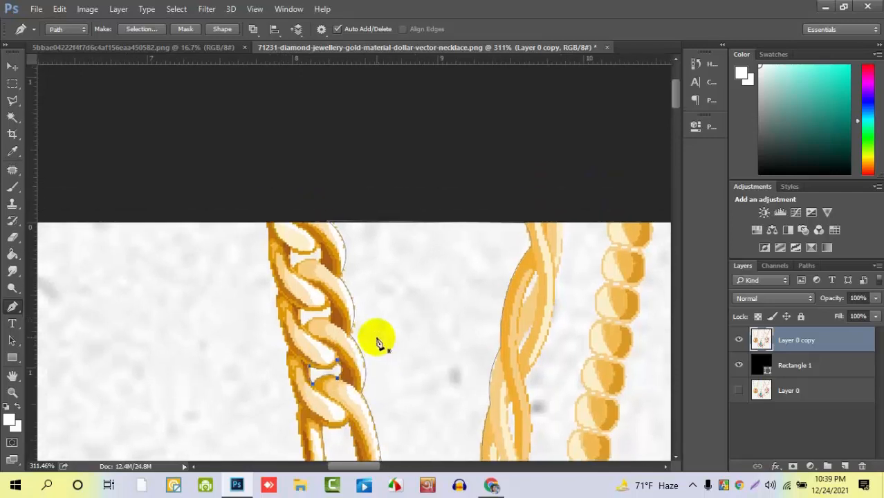
pyautogui.scroll(1, 322, 332)
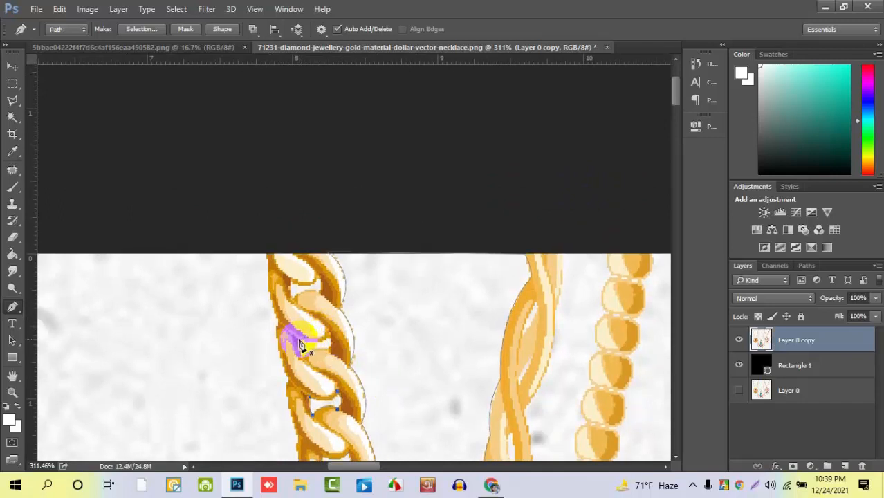
pyautogui.click(298, 337)
pyautogui.click(328, 338)
pyautogui.moveTo(328, 338)
pyautogui.mouseDown()
pyautogui.moveTo(336, 313)
pyautogui.moveTo(330, 323)
pyautogui.mouseUp()
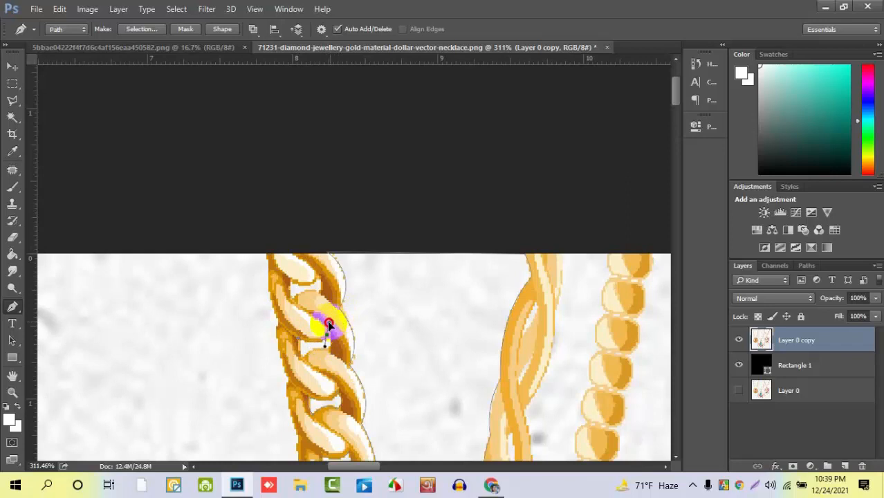
pyautogui.keyDown('alt'); pyautogui.click(328, 336); pyautogui.keyUp('alt')
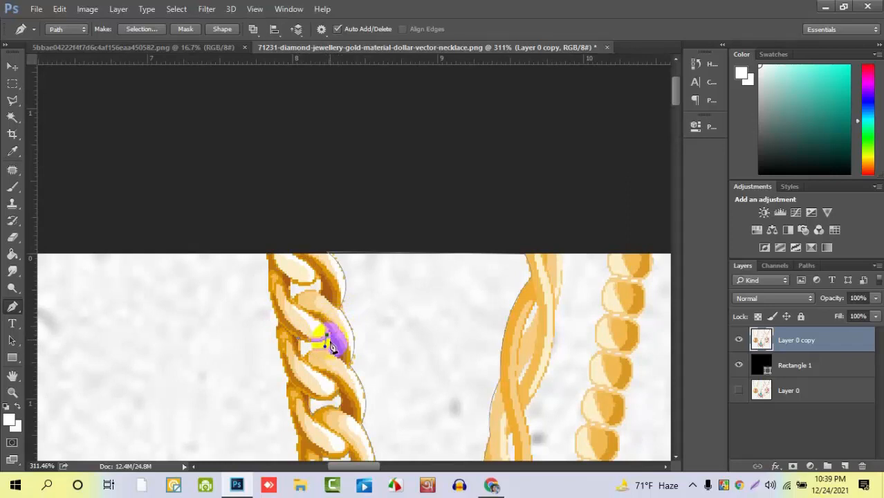
pyautogui.click(323, 361)
pyautogui.moveTo(328, 353); pyautogui.dragTo(346, 351)
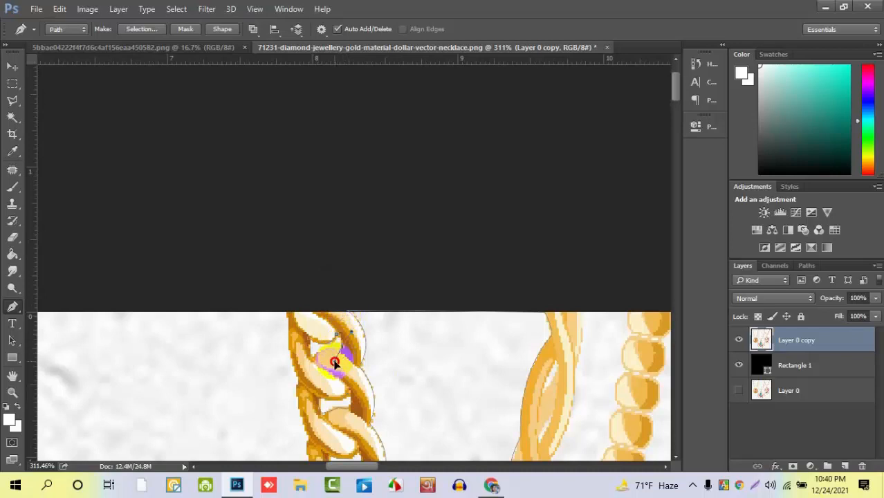
pyautogui.moveTo(335, 362); pyautogui.dragTo(316, 330)
pyautogui.click(314, 365)
# - Convert the traced paths to a selection and delete the enclosed background from the Layer 0 copy layer
pyautogui.scroll(-2, 395, 377)
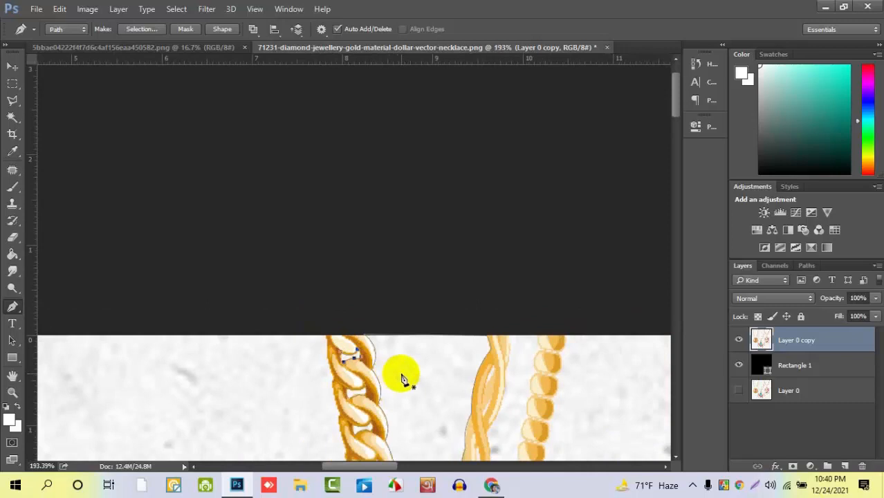
pyautogui.click(403, 373)
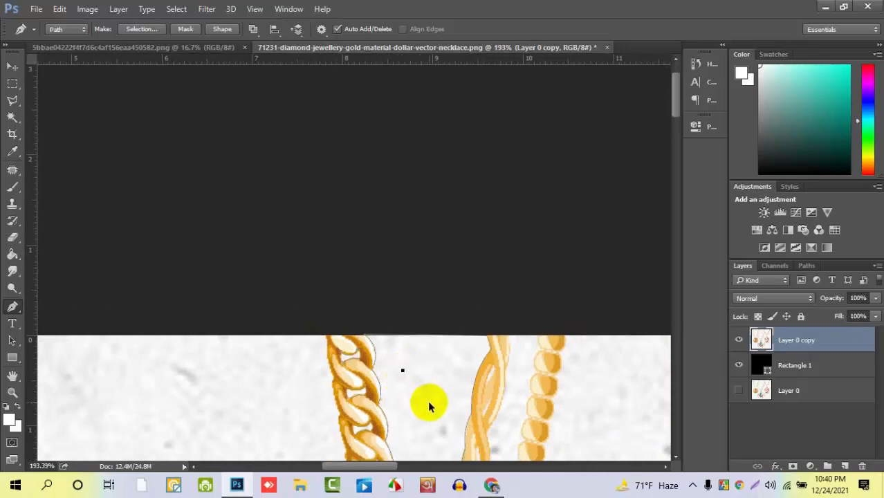
pyautogui.scroll(-2, 398, 388)
pyautogui.scroll(-2, 396, 386)
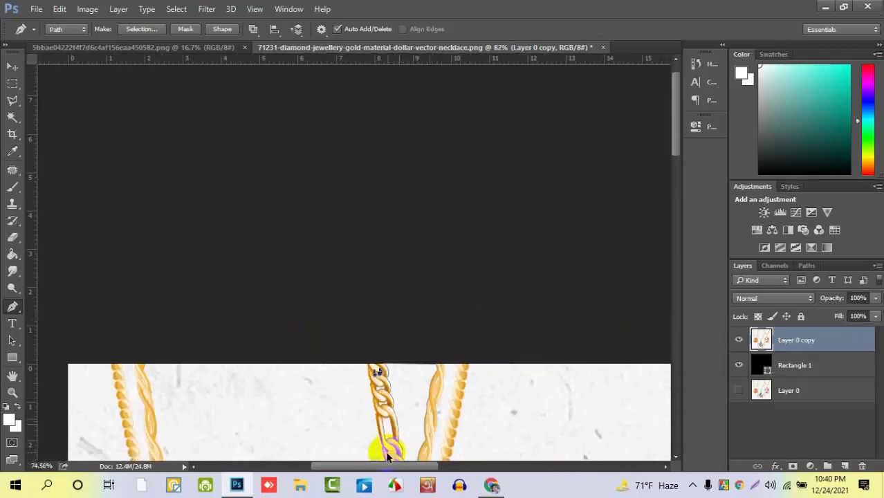
pyautogui.scroll(-3, 386, 451)
pyautogui.moveTo(444, 426); pyautogui.dragTo(319, 236)
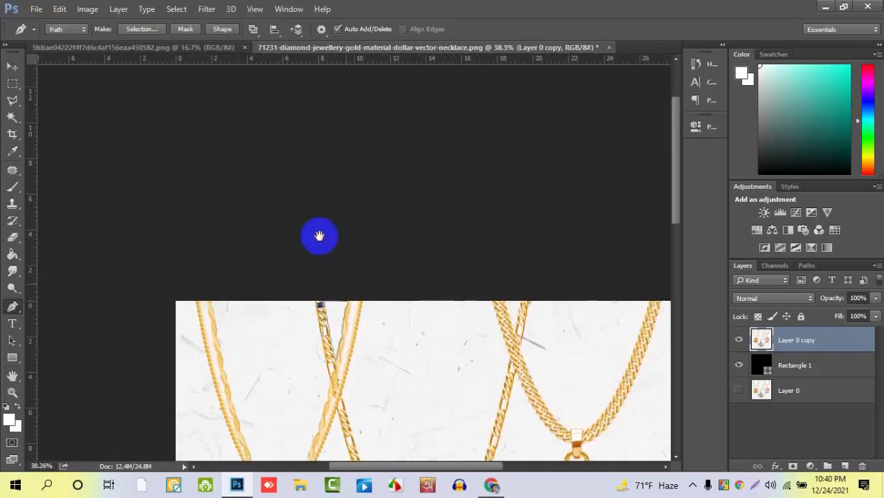
pyautogui.scroll(-2, 303, 241)
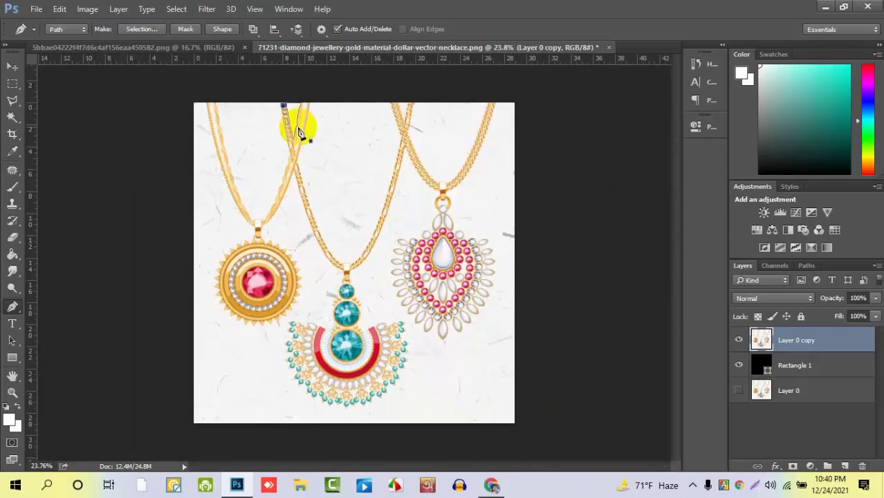
pyautogui.scroll(5, 298, 138)
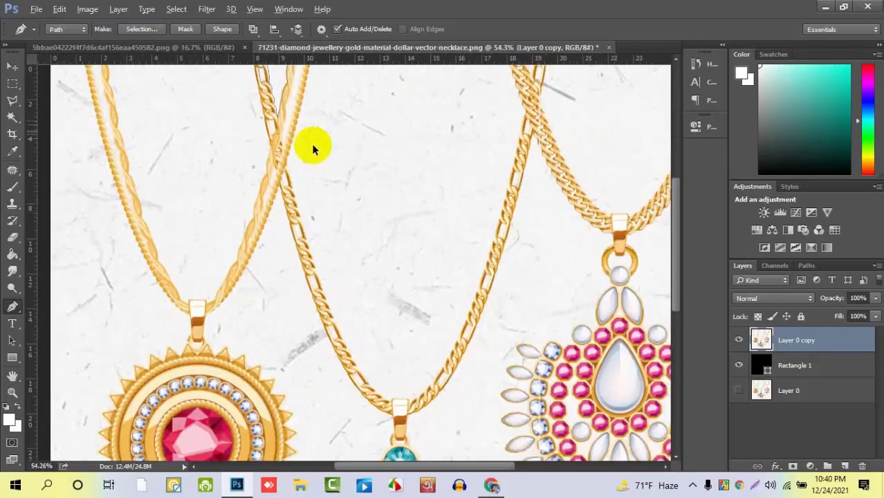
pyautogui.moveTo(363, 180); pyautogui.dragTo(442, 262)
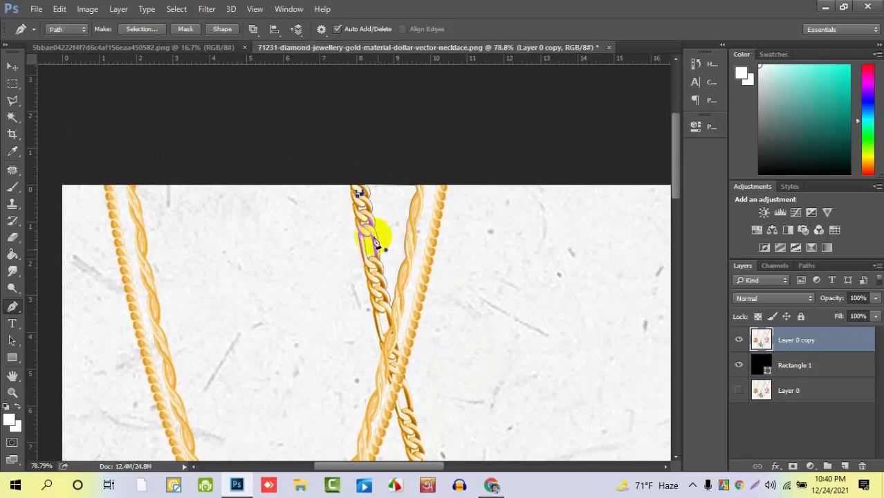
pyautogui.moveTo(360, 202); pyautogui.dragTo(367, 216)
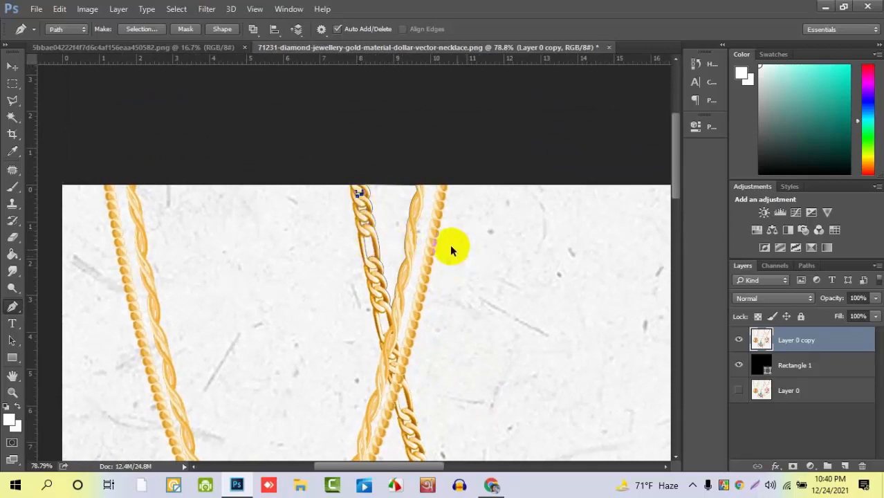
pyautogui.scroll(-8, 202, 308)
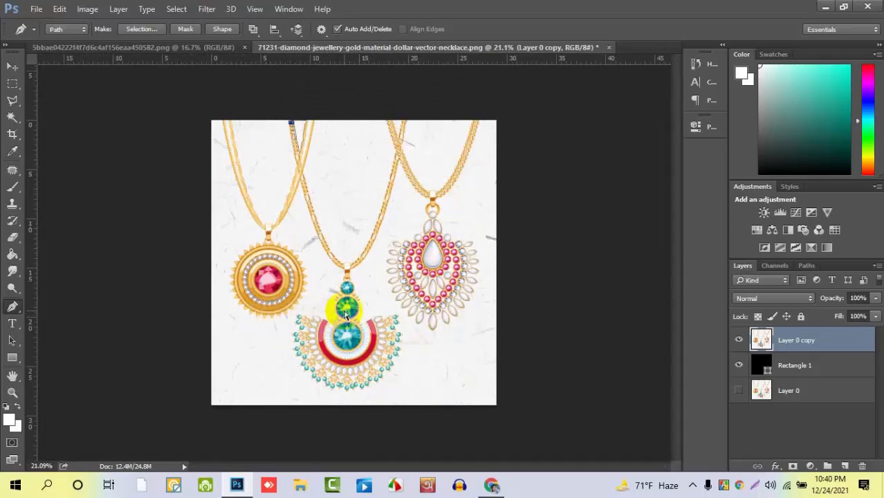
pyautogui.hotkey('ctrl', 'Return')
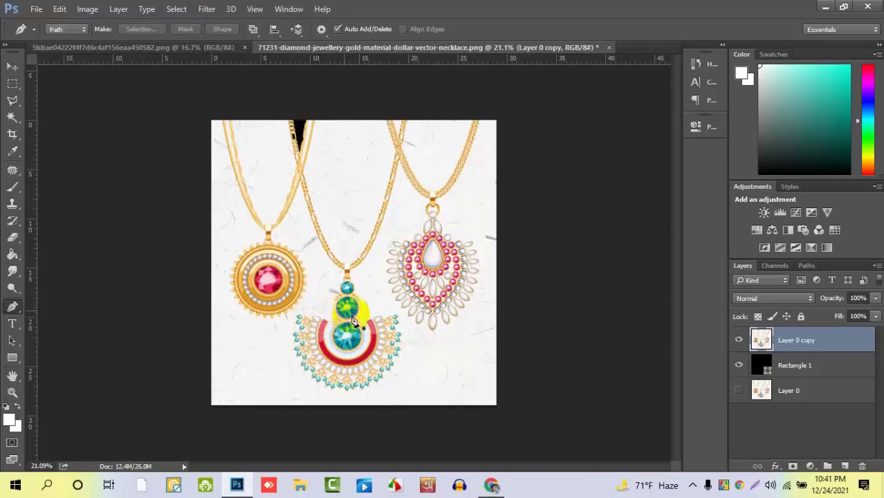
# - Inspect the cleared areas in and beside the flat-link chain, and the background around the chains' crossing
pyautogui.scroll(2, 294, 138)
pyautogui.scroll(2, 294, 138)
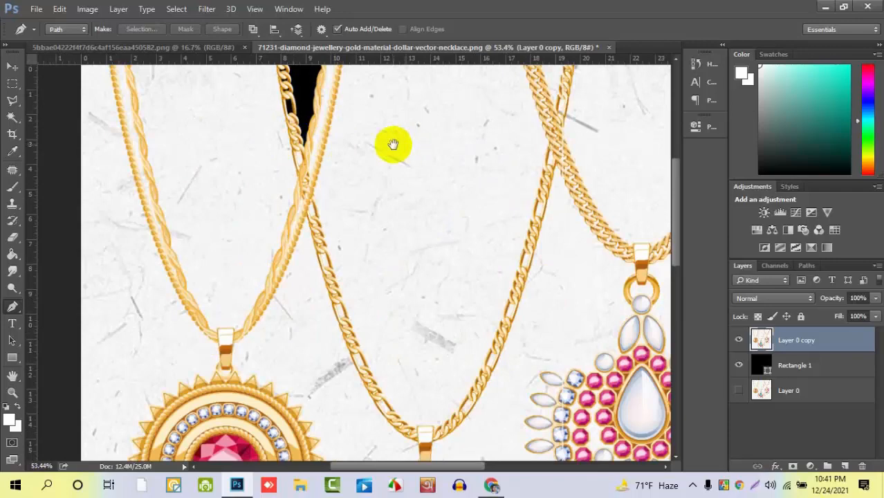
pyautogui.scroll(3, 398, 207)
pyautogui.scroll(4, 298, 237)
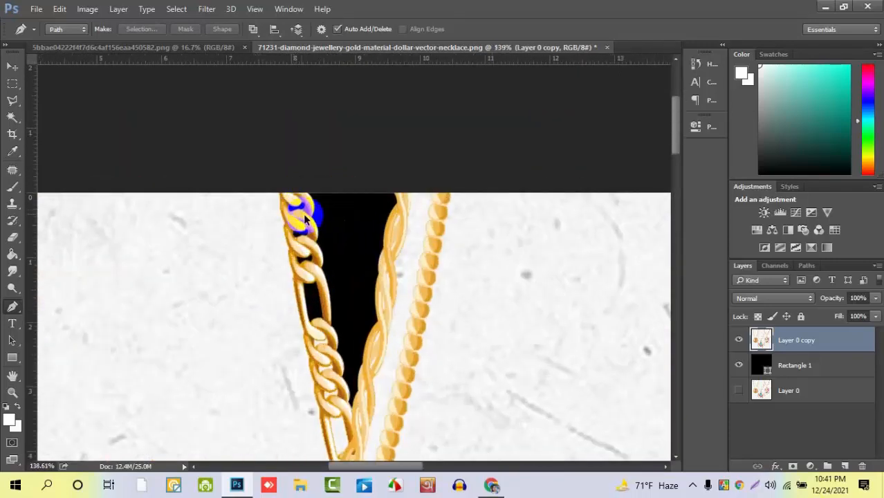
pyautogui.scroll(-6, 317, 235)
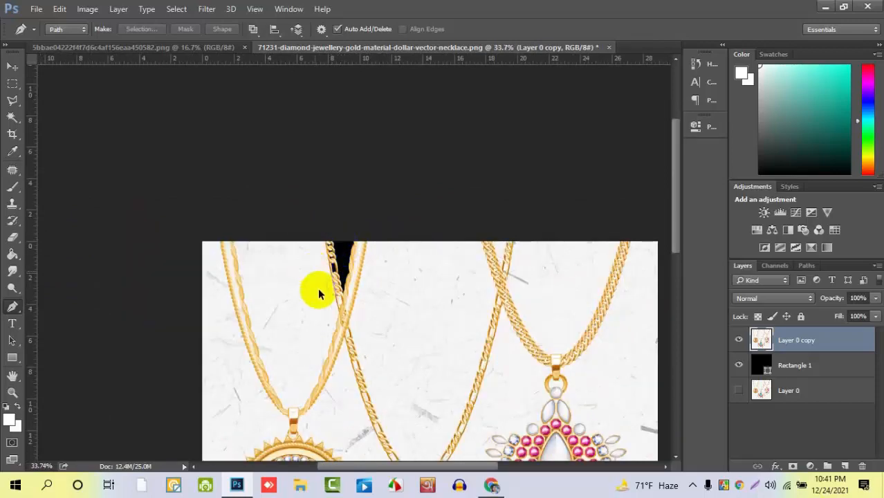
pyautogui.scroll(-2, 358, 254)
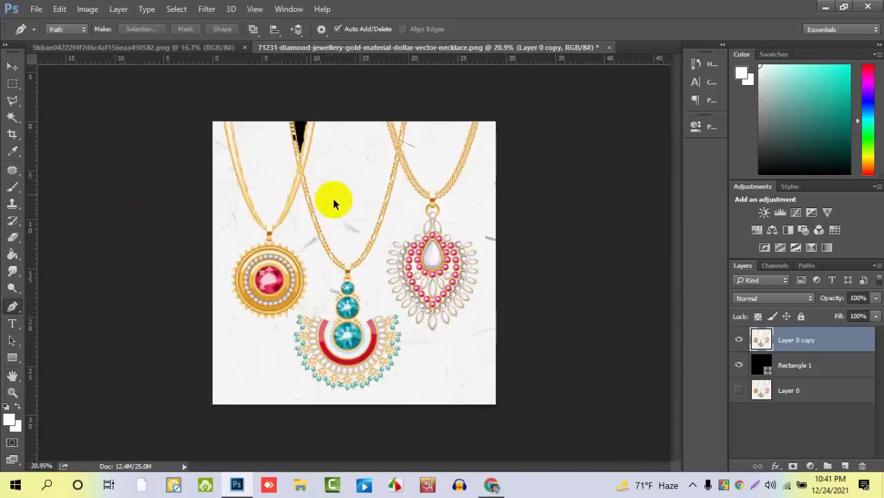
pyautogui.scroll(3, 335, 197)
pyautogui.scroll(1, 354, 216)
pyautogui.scroll(1, 381, 243)
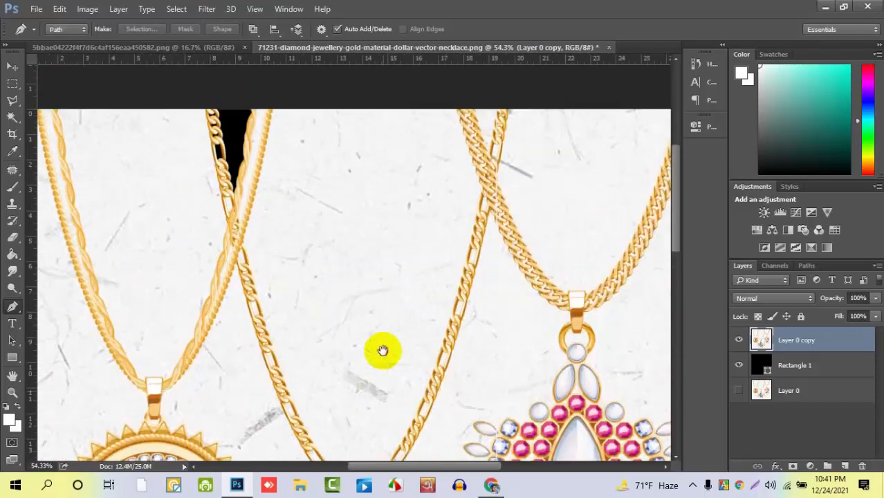
pyautogui.scroll(4, 287, 260)
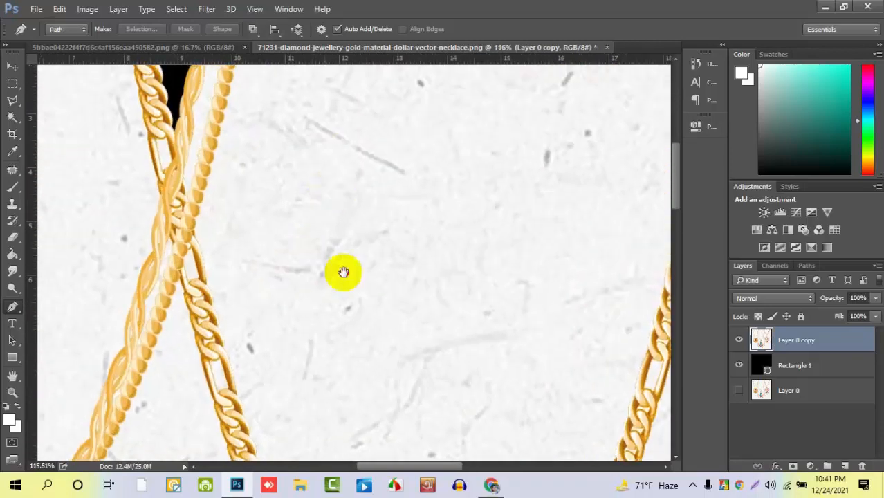
# - Start a path at the canvas's upper edge and trace the twisted chain's right contour down its first four curves
pyautogui.moveTo(342, 271); pyautogui.dragTo(346, 358)
pyautogui.scroll(2, 258, 188)
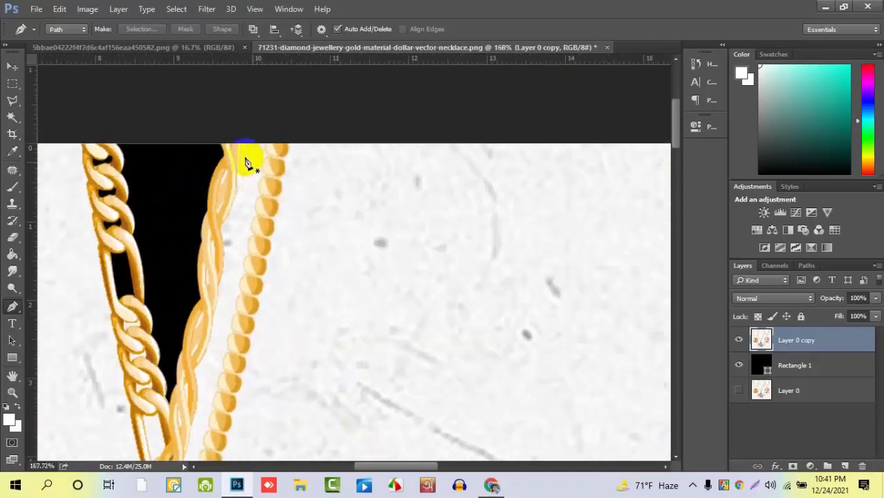
pyautogui.click(243, 149)
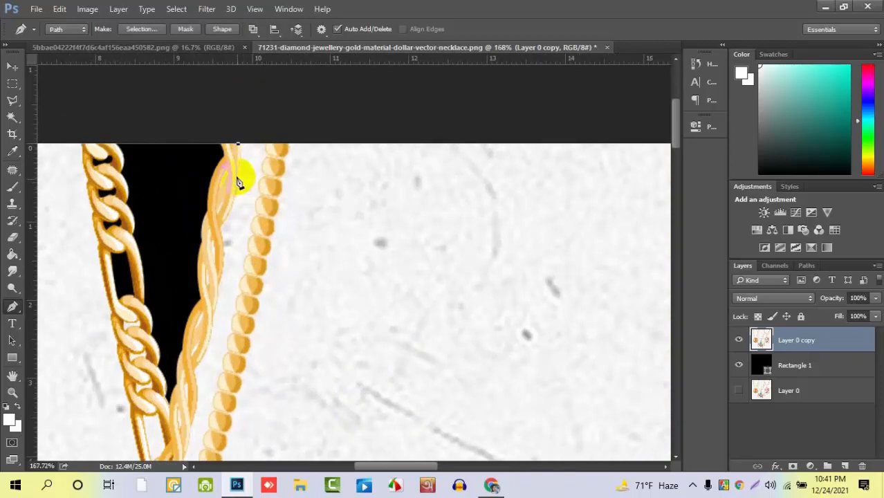
pyautogui.moveTo(233, 174); pyautogui.dragTo(220, 184)
pyautogui.moveTo(218, 226); pyautogui.dragTo(192, 262)
pyautogui.keyDown('alt'); pyautogui.click(219, 228); pyautogui.keyUp('alt')
pyautogui.scroll(-2, 227, 296)
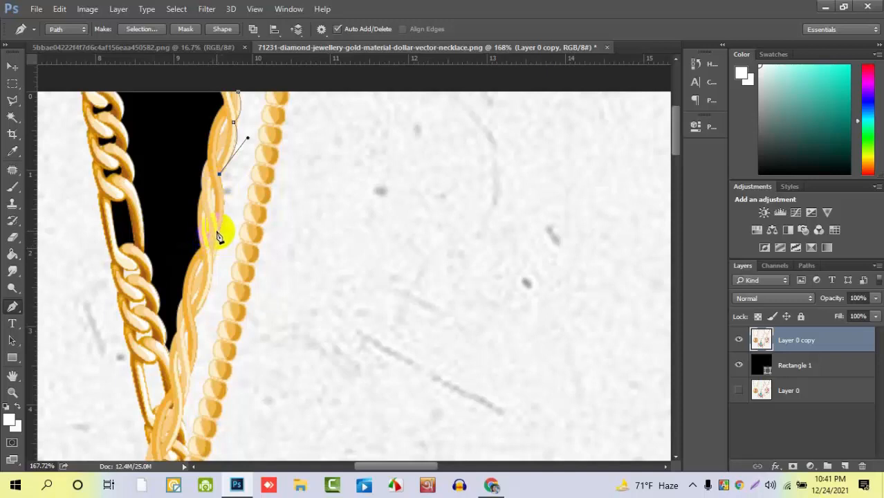
pyautogui.moveTo(216, 231); pyautogui.dragTo(201, 283)
pyautogui.keyDown('alt'); pyautogui.click(217, 231); pyautogui.keyUp('alt')
pyautogui.keyDown('alt'); pyautogui.click(212, 263); pyautogui.keyUp('alt')
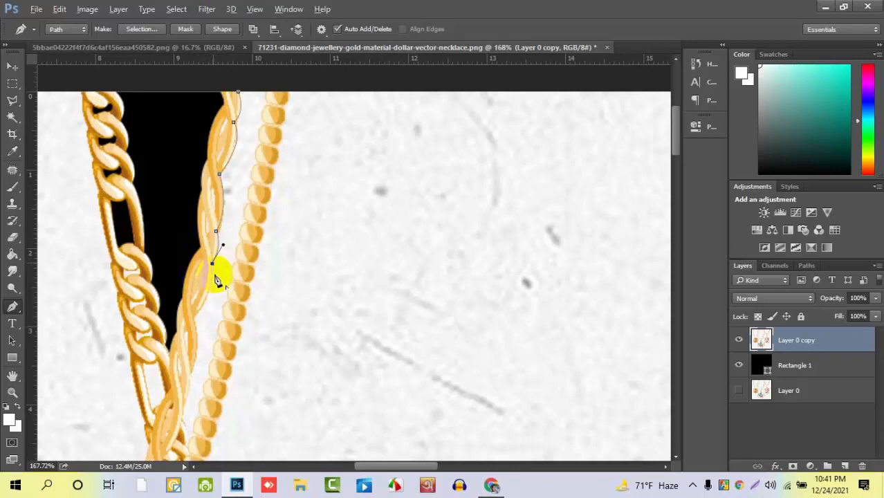
# - Continue the path down the twisted chain's right contour along the next two bulges, towards the chains' crossing
pyautogui.press('space')
pyautogui.moveTo(312, 235); pyautogui.dragTo(382, 155)
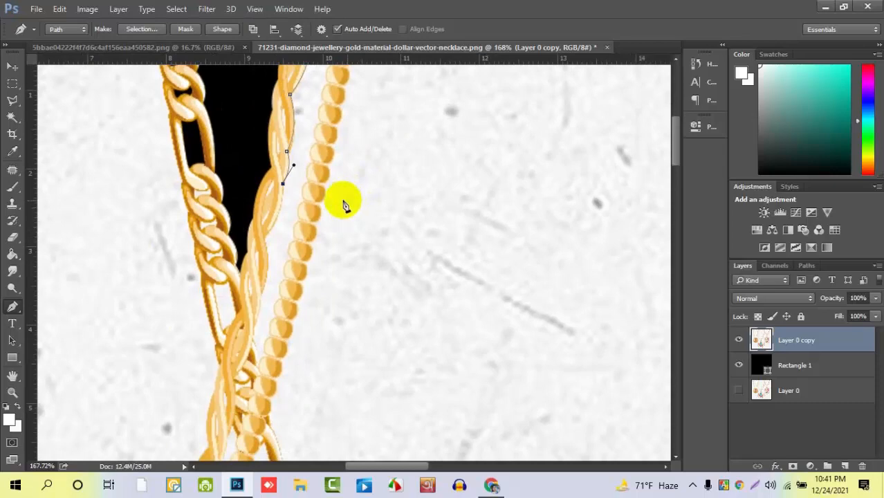
pyautogui.moveTo(265, 240); pyautogui.dragTo(240, 260)
pyautogui.keyDown('alt'); pyautogui.click(265, 238); pyautogui.keyUp('alt')
pyautogui.press('space')
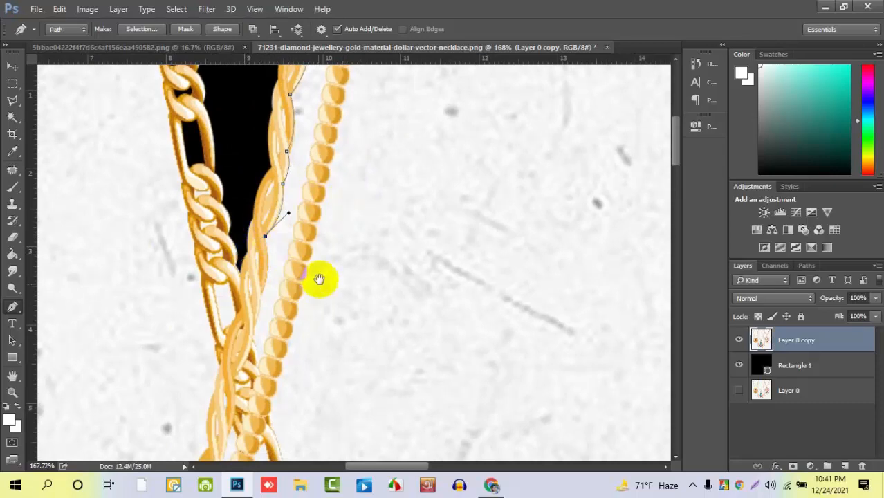
pyautogui.moveTo(318, 278); pyautogui.dragTo(318, 225)
pyautogui.moveTo(263, 238); pyautogui.dragTo(250, 271)
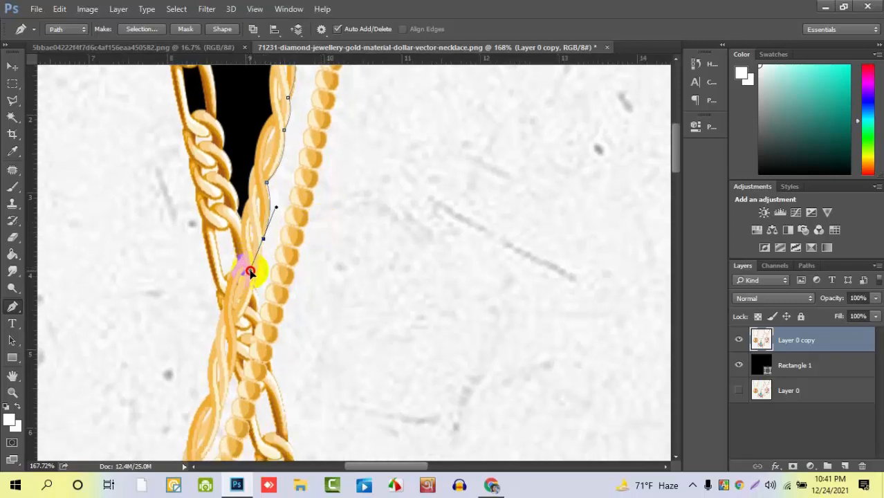
pyautogui.keyDown('alt'); pyautogui.click(265, 238); pyautogui.keyUp('alt')
# - Extend the path into the narrow lower tip of the gap between the twisted and beaded chains, ending on the crossing link
pyautogui.moveTo(316, 261); pyautogui.dragTo(322, 221)
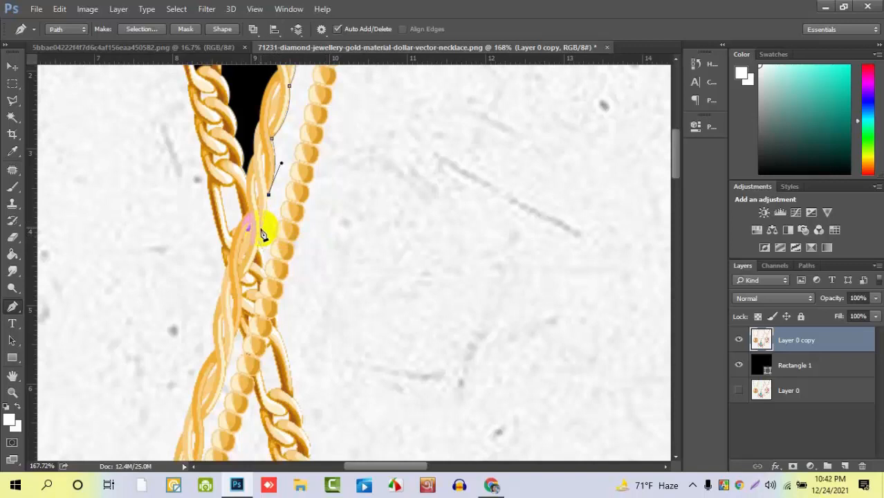
pyautogui.moveTo(261, 229); pyautogui.dragTo(250, 243)
pyautogui.scroll(-2, 269, 246)
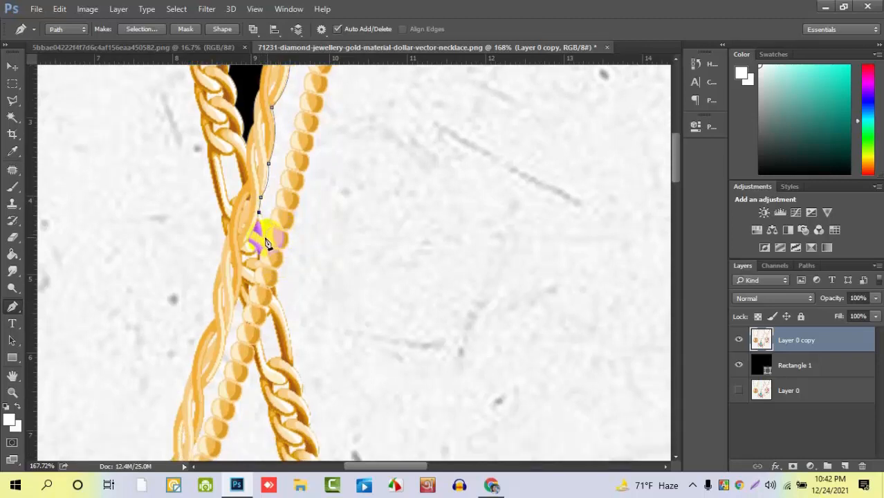
pyautogui.moveTo(262, 234)
pyautogui.mouseDown()
pyautogui.moveTo(255, 244)
pyautogui.moveTo(267, 230)
pyautogui.mouseUp()
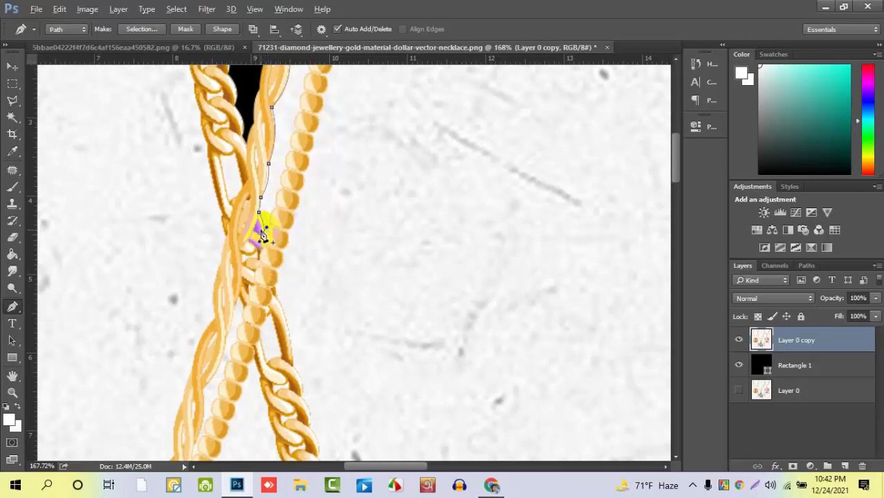
pyautogui.keyDown('alt'); pyautogui.click(263, 235); pyautogui.keyUp('alt')
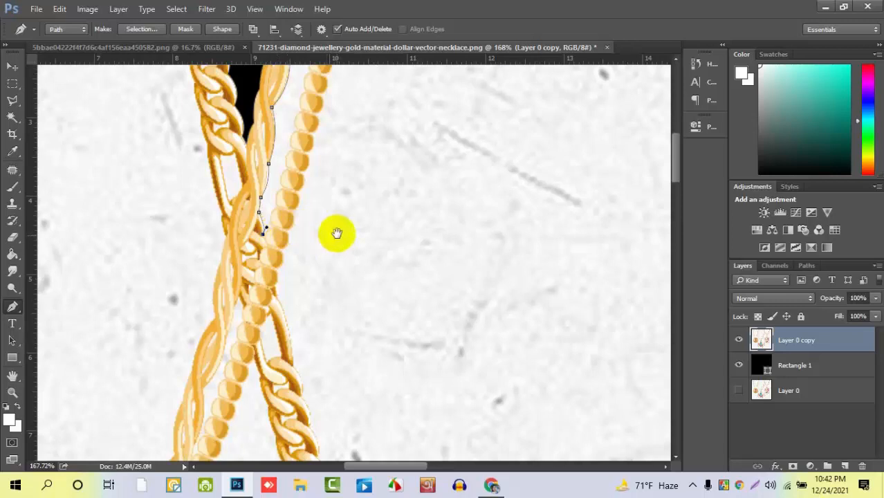
# - Turn the path around the gap's lower tip and trace up the inner edges of the first two beads
pyautogui.moveTo(335, 234); pyautogui.dragTo(310, 273)
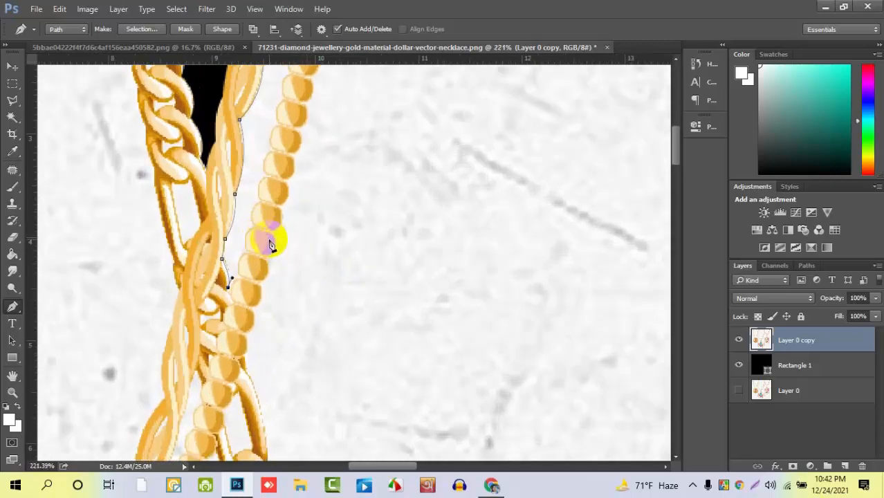
pyautogui.scroll(3, 236, 293)
pyautogui.scroll(1, 237, 293)
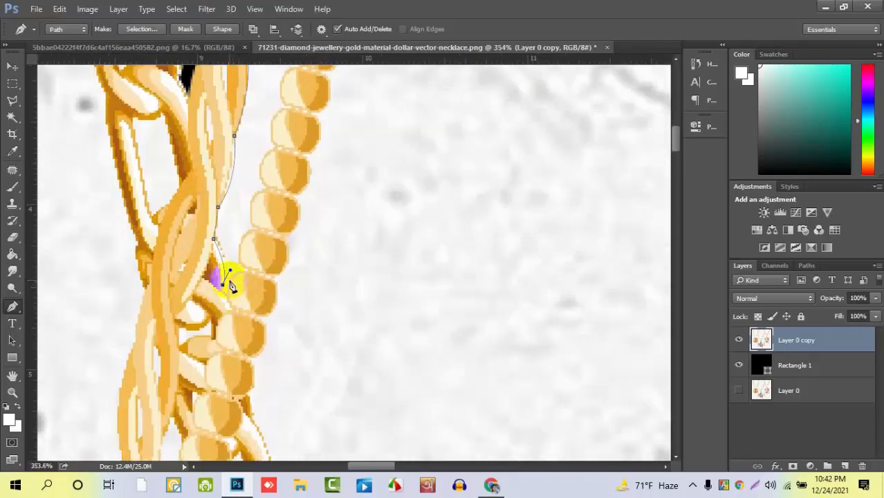
pyautogui.moveTo(235, 275)
pyautogui.mouseDown()
pyautogui.moveTo(232, 261)
pyautogui.moveTo(235, 287)
pyautogui.moveTo(257, 273)
pyautogui.moveTo(225, 260)
pyautogui.mouseUp()
pyautogui.keyDown('alt'); pyautogui.click(242, 265); pyautogui.keyUp('alt')
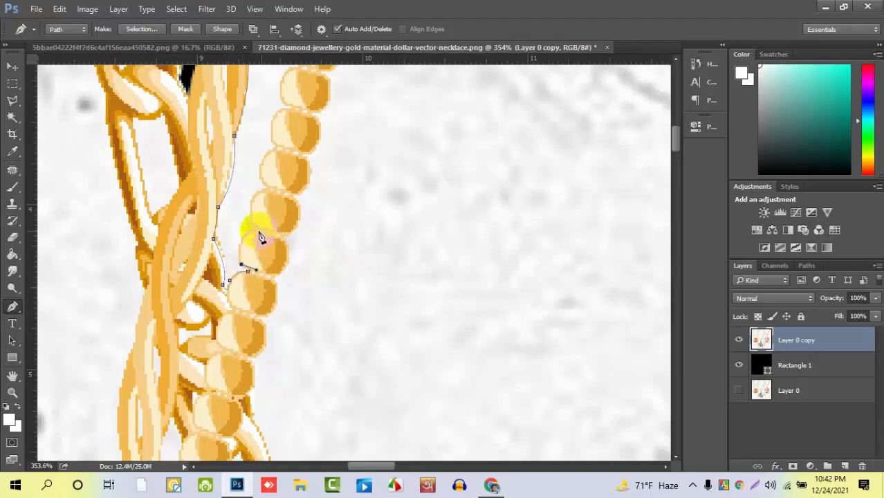
pyautogui.moveTo(256, 230); pyautogui.dragTo(236, 219)
pyautogui.keyDown('alt'); pyautogui.click(256, 231); pyautogui.keyUp('alt')
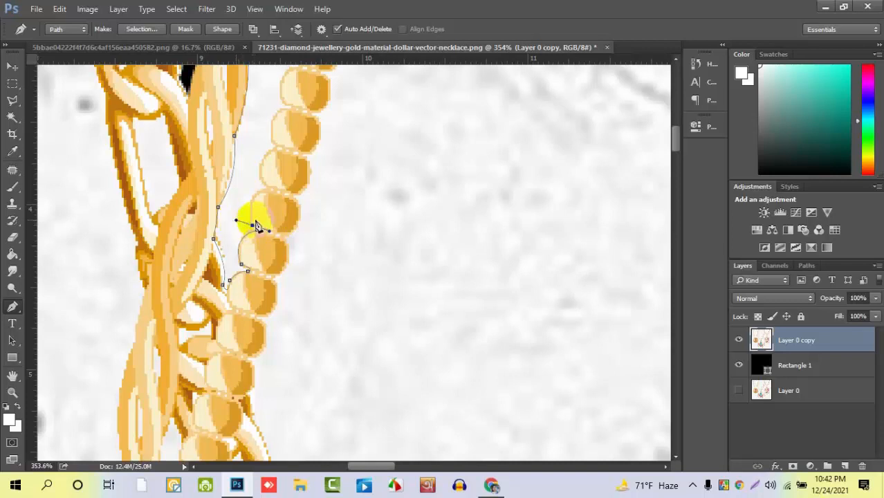
pyautogui.keyDown('alt'); pyautogui.click(253, 225); pyautogui.keyUp('alt')
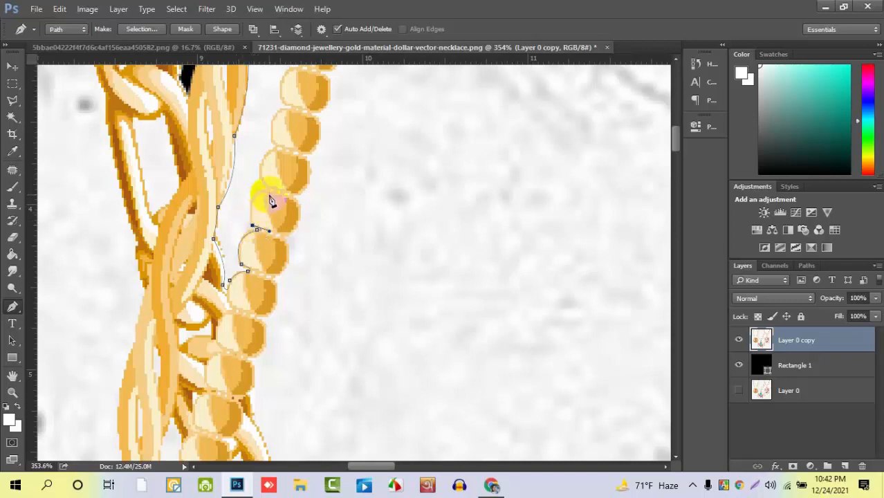
# - Trace the inner edges of the third to sixth beads above the gap's lower tip with curved segments
pyautogui.moveTo(268, 188); pyautogui.dragTo(310, 267)
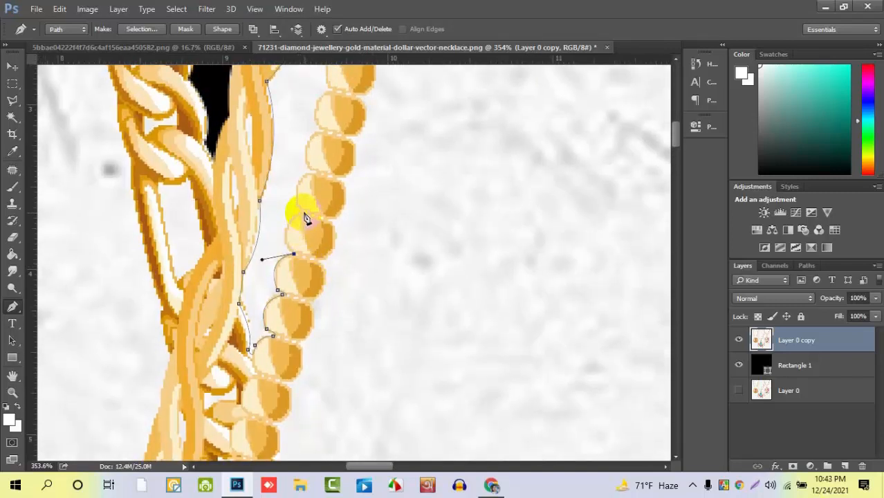
pyautogui.moveTo(302, 211); pyautogui.dragTo(342, 201)
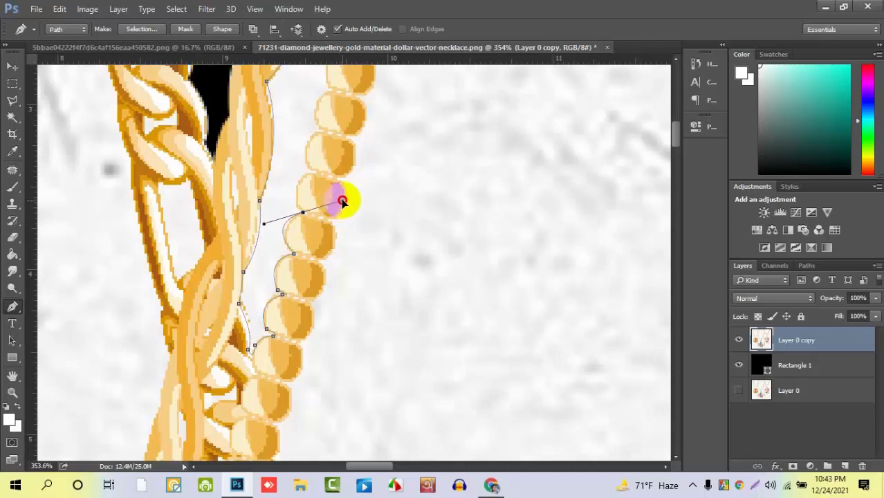
pyautogui.keyDown('alt'); pyautogui.click(303, 211); pyautogui.keyUp('alt')
pyautogui.moveTo(332, 233); pyautogui.dragTo(339, 294)
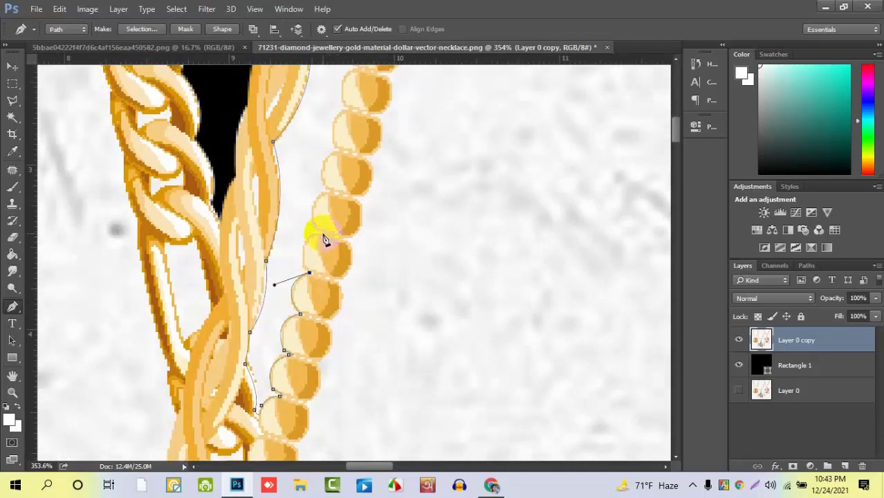
pyautogui.moveTo(323, 234); pyautogui.dragTo(361, 184)
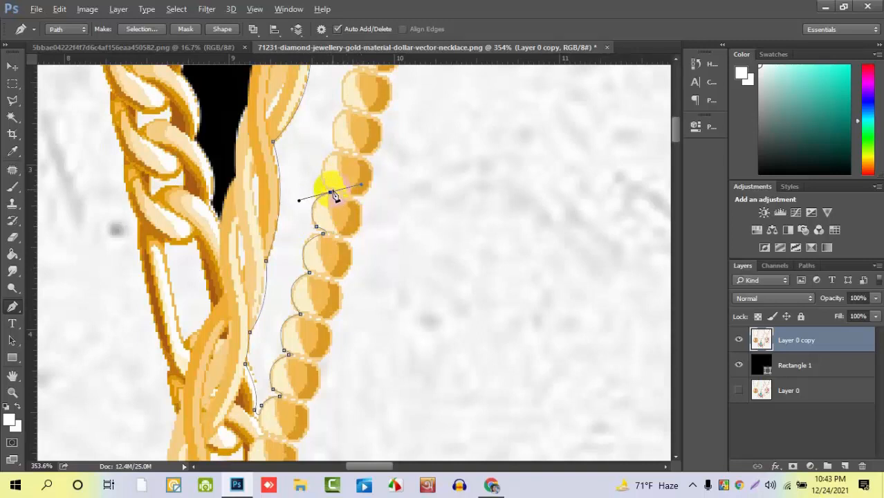
pyautogui.keyDown('alt'); pyautogui.click(331, 193); pyautogui.keyUp('alt')
# - Continue the path up the beaded chain along the inner edges of the seventh to ninth beads
pyautogui.moveTo(358, 219); pyautogui.dragTo(364, 281)
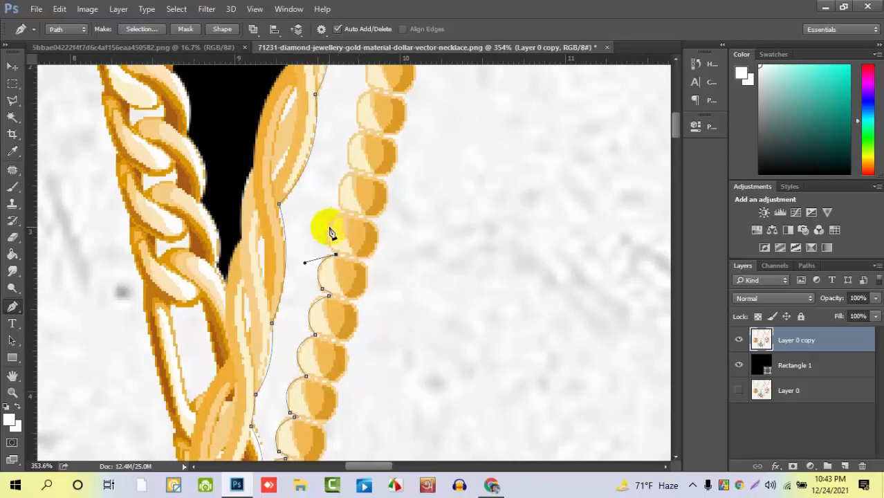
pyautogui.moveTo(339, 220); pyautogui.dragTo(345, 174)
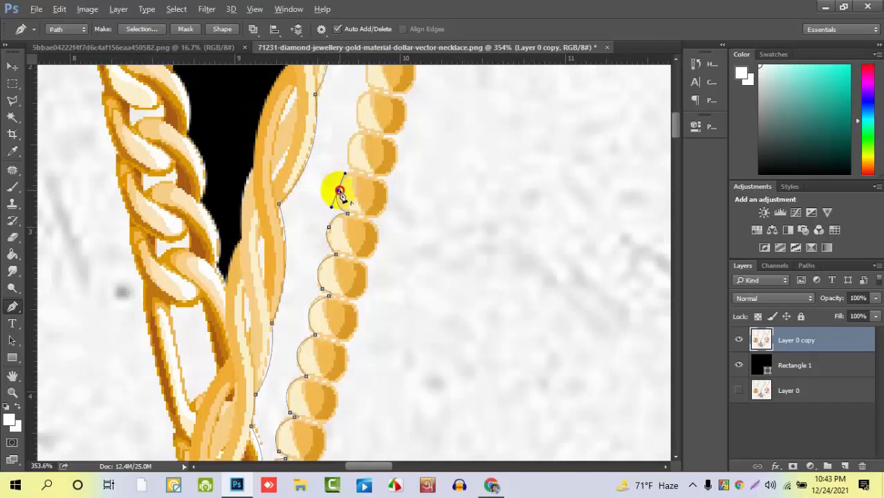
pyautogui.moveTo(350, 216); pyautogui.dragTo(338, 325)
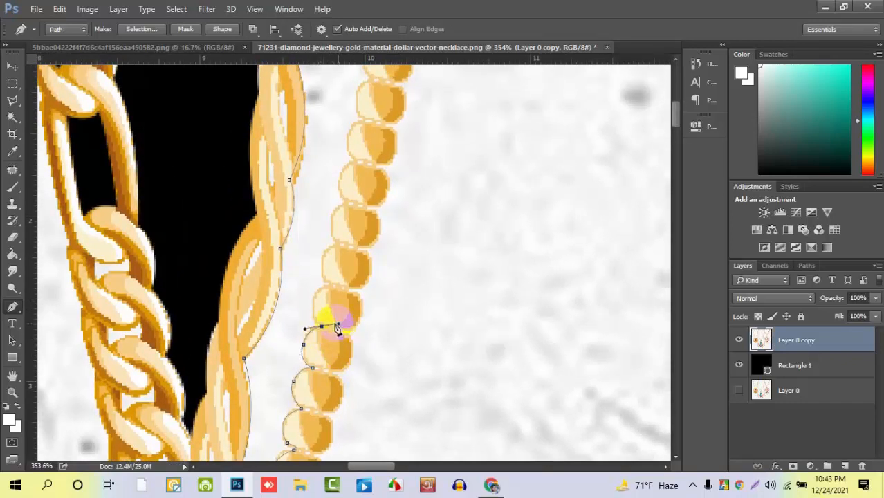
pyautogui.click(318, 292)
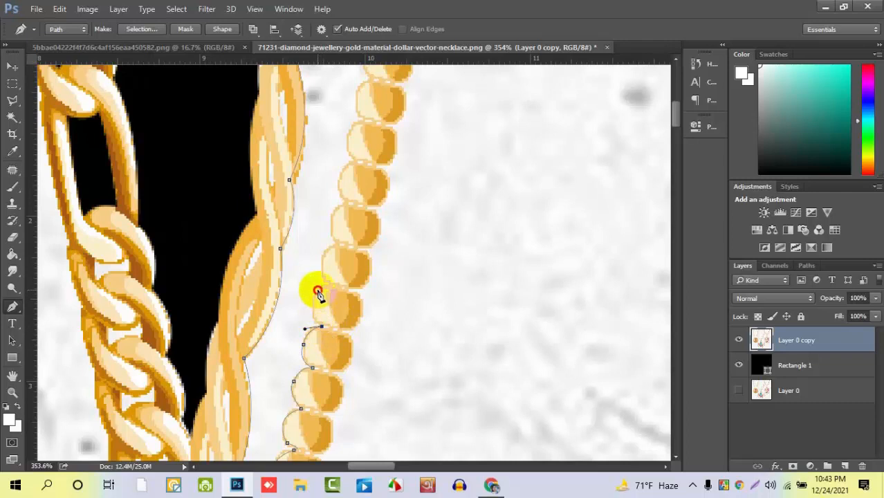
pyautogui.moveTo(318, 292)
pyautogui.mouseDown()
pyautogui.moveTo(336, 286)
pyautogui.moveTo(333, 267)
pyautogui.moveTo(316, 276)
pyautogui.mouseUp()
pyautogui.keyDown('alt'); pyautogui.click(316, 289); pyautogui.keyUp('alt')
pyautogui.moveTo(349, 303); pyautogui.dragTo(316, 330)
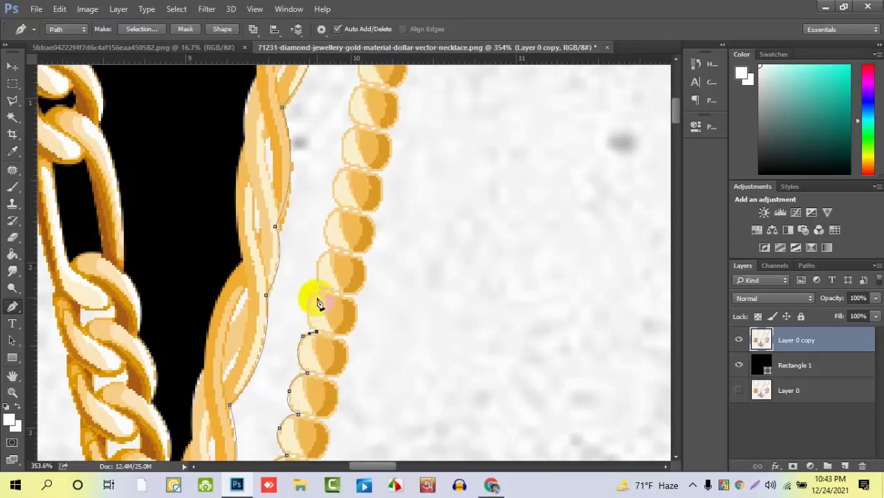
# - Carry the path around the inner edges of the tenth to twelfth beads, ending at the notch above the twelfth
pyautogui.moveTo(311, 300); pyautogui.dragTo(322, 283)
pyautogui.click(313, 299)
pyautogui.moveTo(325, 292); pyautogui.dragTo(329, 296)
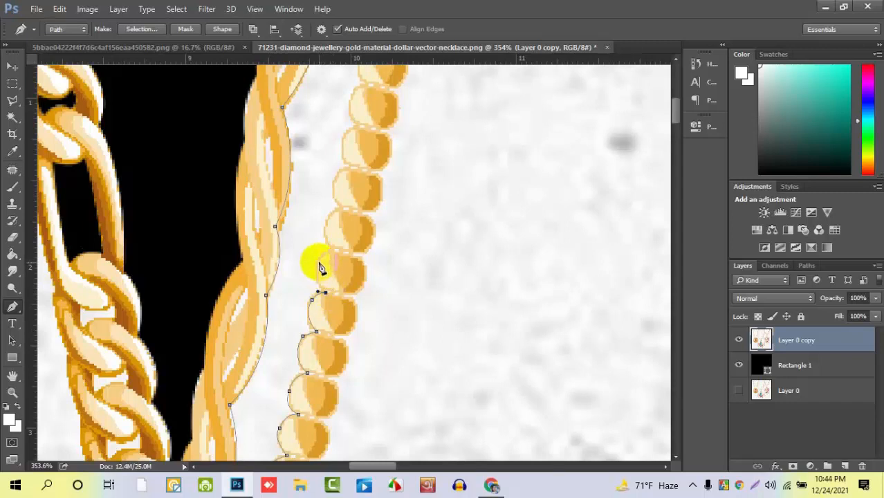
pyautogui.moveTo(318, 263); pyautogui.dragTo(285, 283)
pyautogui.keyDown('alt'); pyautogui.click(303, 289); pyautogui.keyUp('alt')
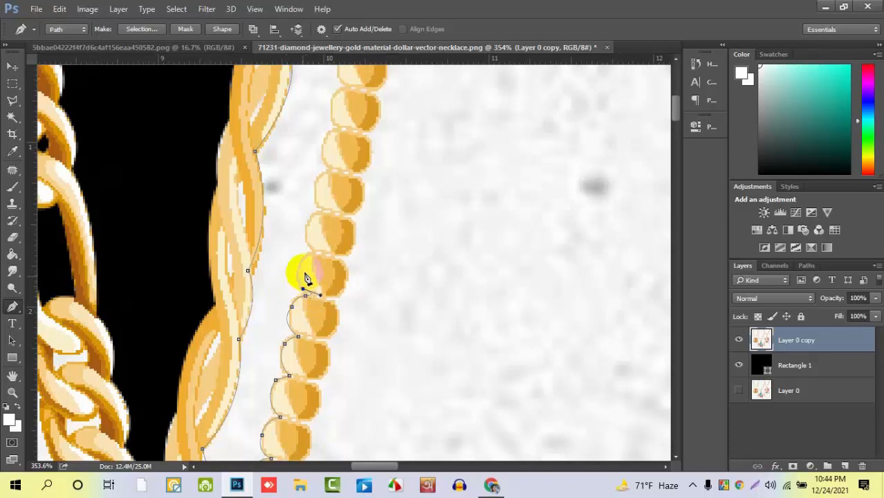
pyautogui.moveTo(316, 253); pyautogui.dragTo(353, 240)
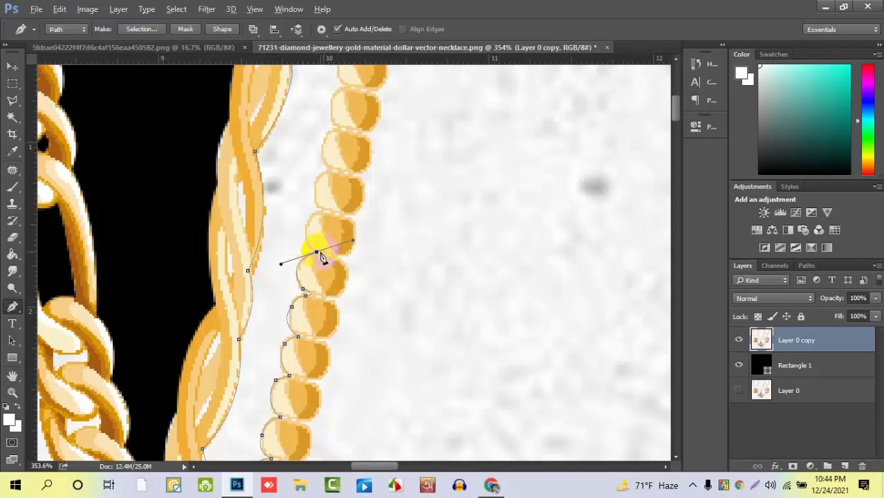
pyautogui.click(317, 253)
pyautogui.moveTo(335, 266); pyautogui.dragTo(341, 335)
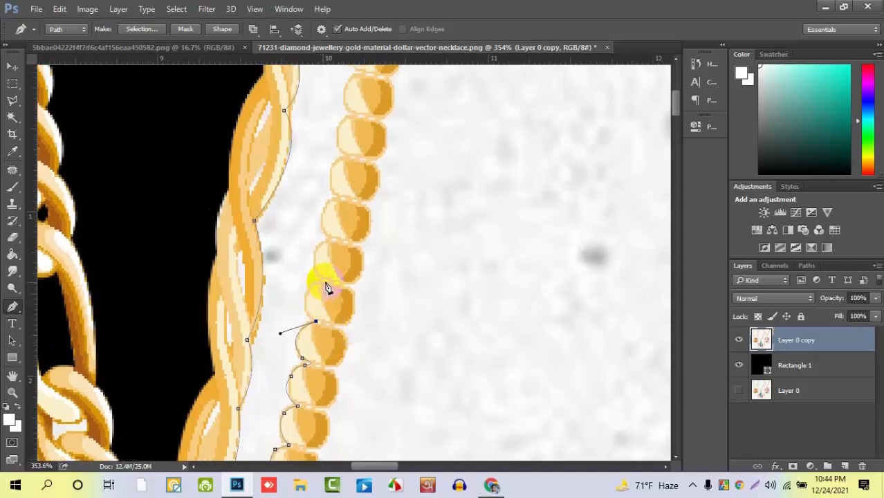
# - Trace the inner edge of the thirteenth bead above the gap's lower tip, ending at the notch above it
pyautogui.moveTo(325, 283); pyautogui.dragTo(366, 275)
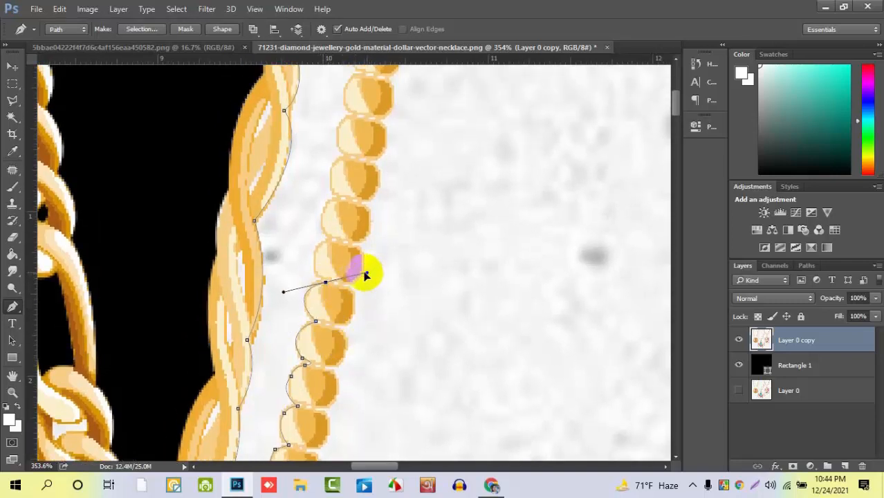
pyautogui.hotkey('ctrl', 'z')
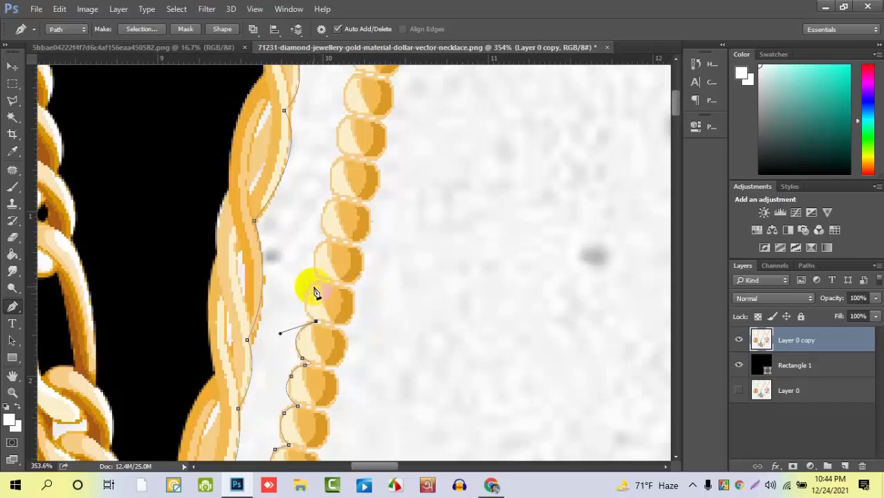
pyautogui.moveTo(310, 287); pyautogui.dragTo(325, 265)
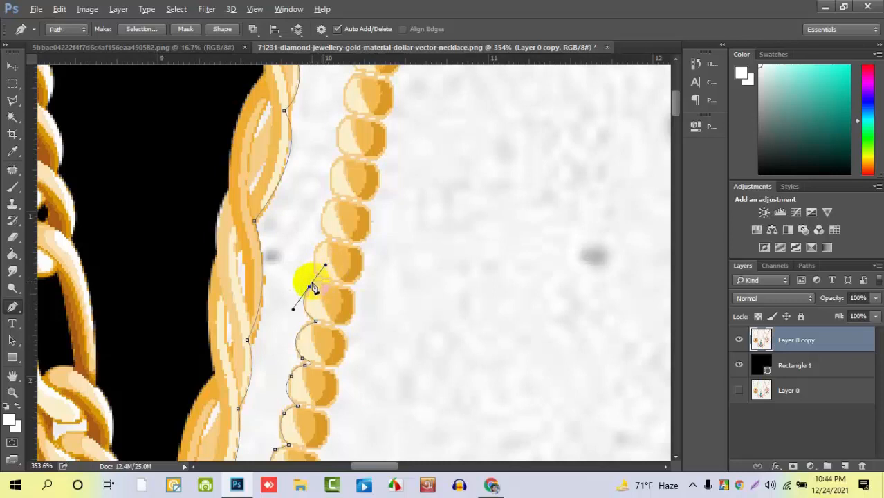
pyautogui.keyDown('alt'); pyautogui.click(309, 287); pyautogui.keyUp('alt')
pyautogui.moveTo(323, 310); pyautogui.dragTo(303, 321)
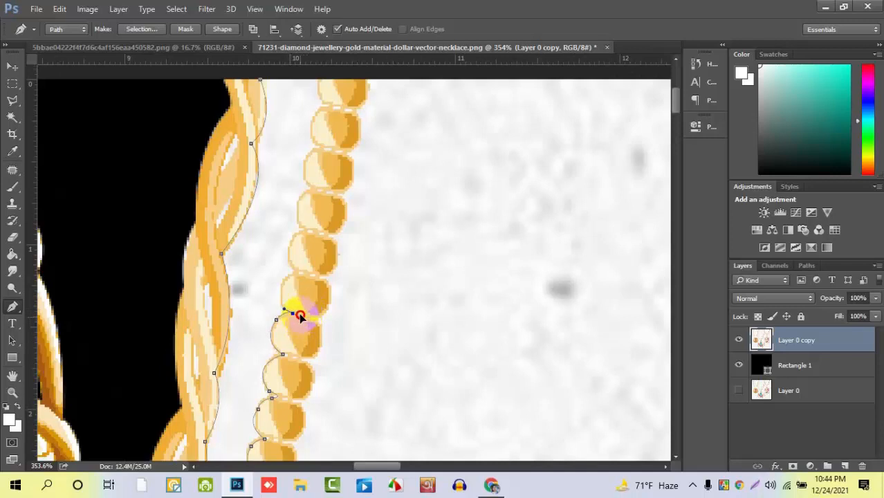
pyautogui.keyDown('alt'); pyautogui.click(292, 313); pyautogui.keyUp('alt')
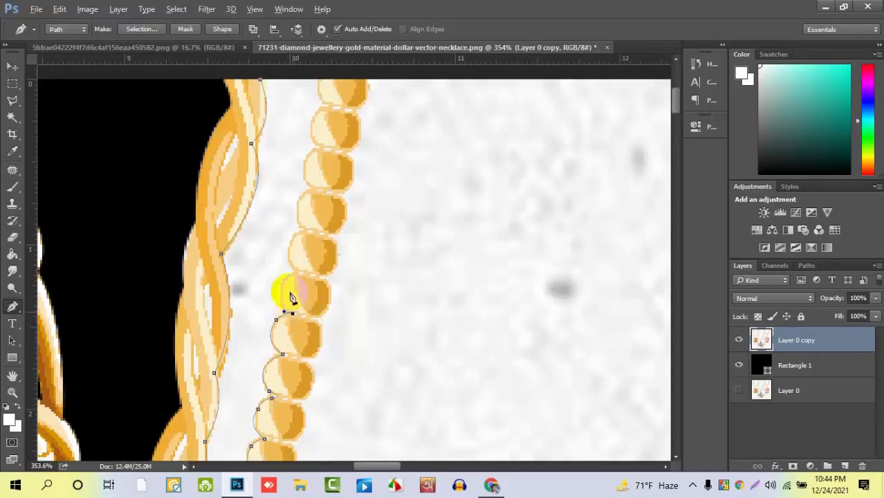
# - Continue the path around the inner edges of the fourteenth and fifteenth beads with curved segments and corner anchors
pyautogui.moveTo(282, 285); pyautogui.dragTo(284, 265)
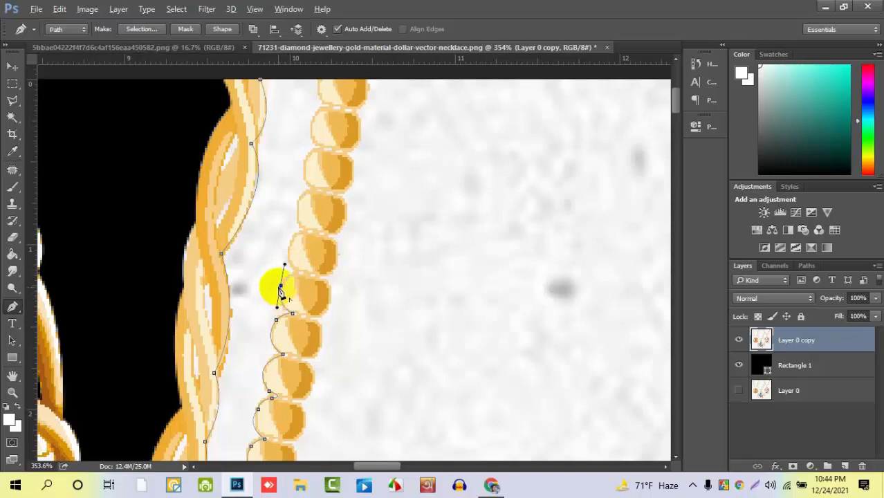
pyautogui.keyDown('alt'); pyautogui.click(281, 285); pyautogui.keyUp('alt')
pyautogui.moveTo(301, 273); pyautogui.dragTo(314, 275)
pyautogui.keyDown('alt'); pyautogui.click(301, 273); pyautogui.keyUp('alt')
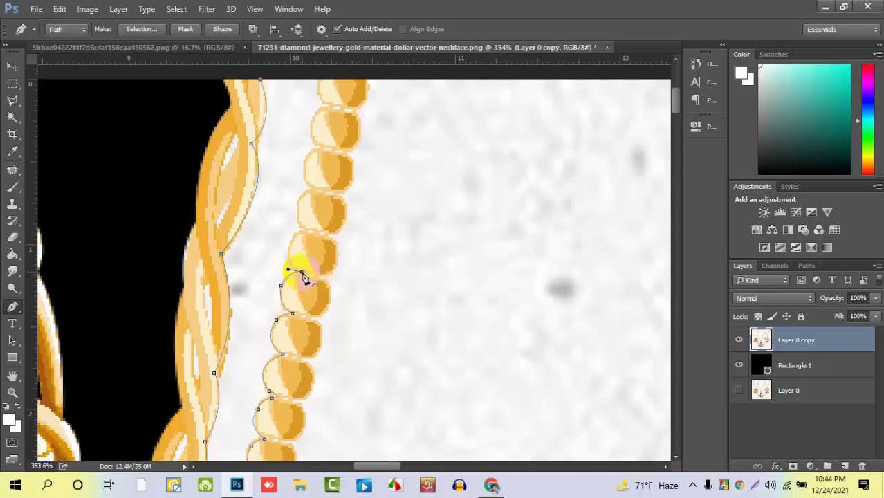
pyautogui.scroll(2, 304, 277)
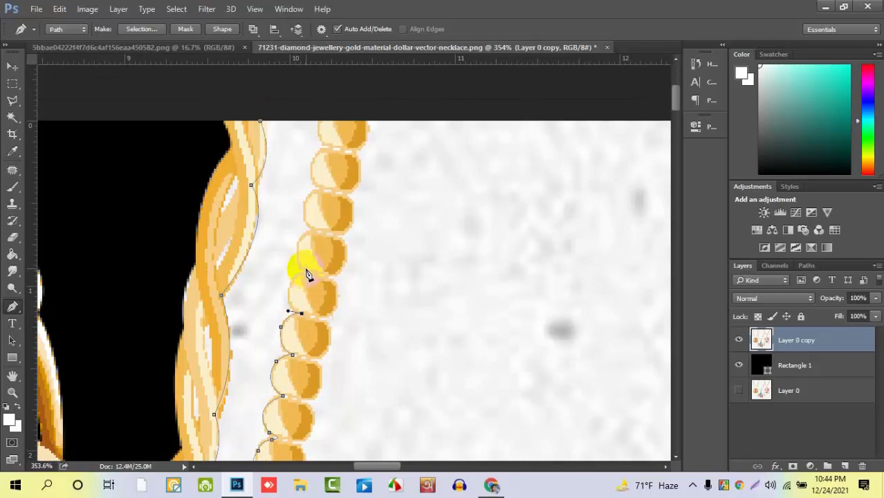
pyautogui.moveTo(305, 272); pyautogui.dragTo(324, 277)
pyautogui.keyDown('alt'); pyautogui.click(290, 288); pyautogui.keyUp('alt')
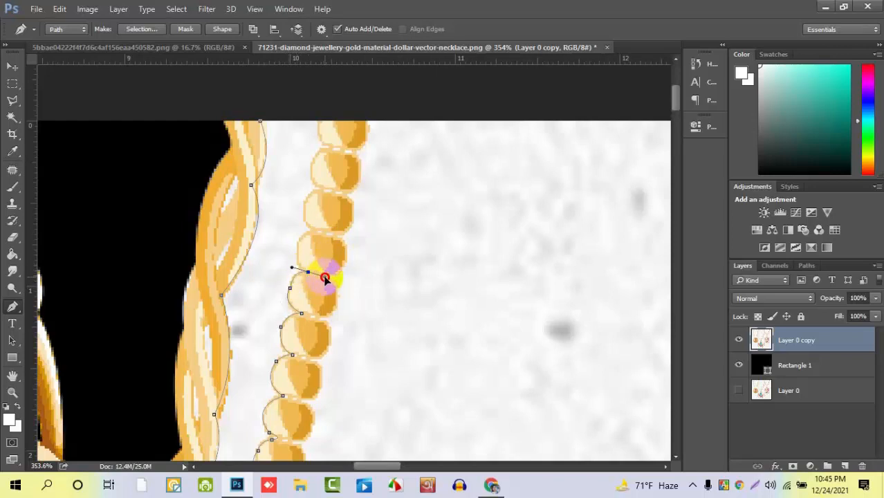
pyautogui.keyDown('alt'); pyautogui.click(308, 272); pyautogui.keyUp('alt')
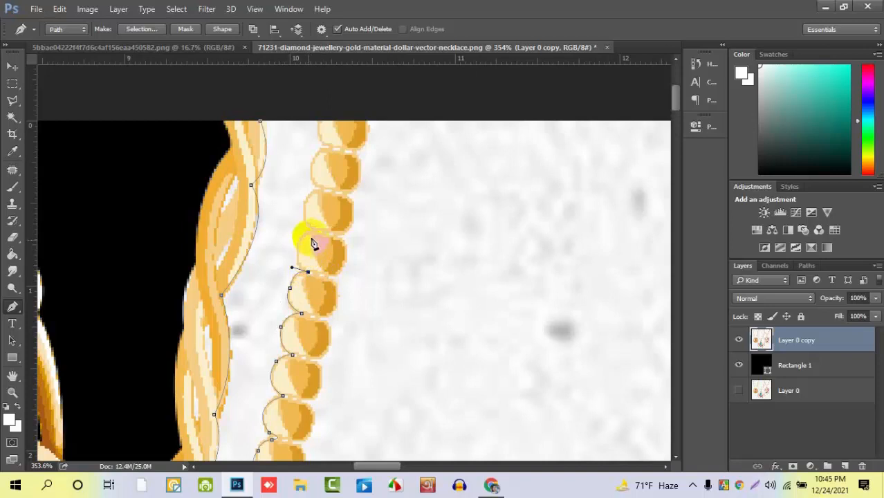
# - Carry the path up the inner edges of the next three beads, ending at the notch below the topmost bead
pyautogui.moveTo(312, 229); pyautogui.dragTo(347, 209)
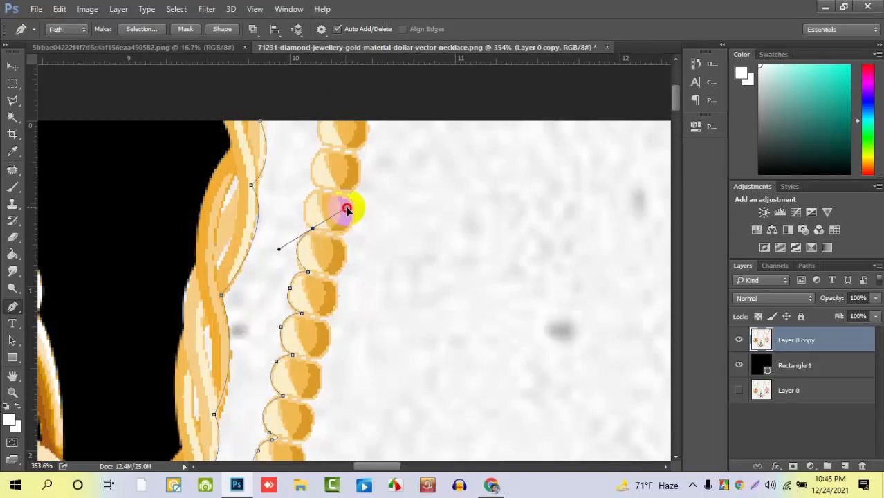
pyautogui.keyDown('alt'); pyautogui.click(312, 229); pyautogui.keyUp('alt')
pyautogui.scroll(5, 315, 249)
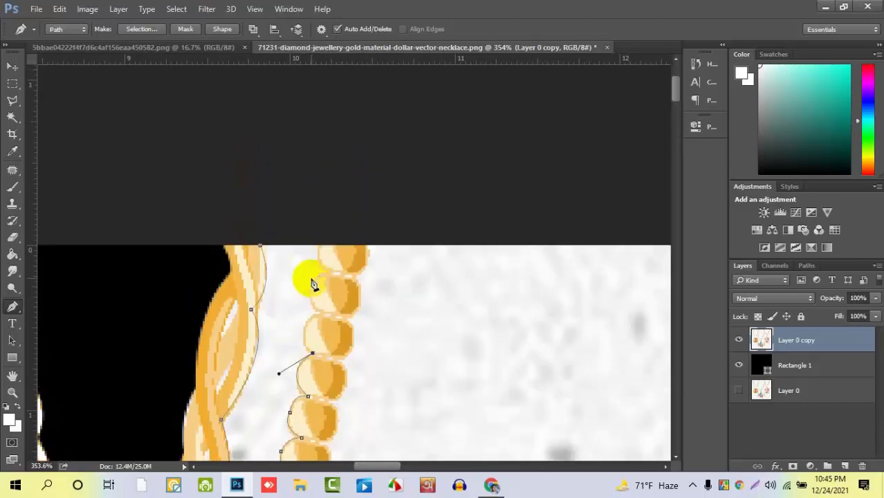
pyautogui.click(323, 315)
pyautogui.moveTo(323, 315); pyautogui.dragTo(358, 301)
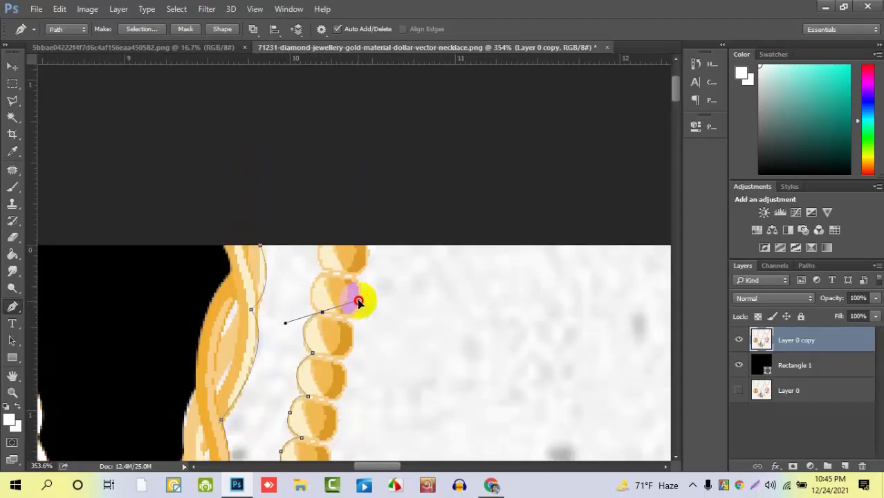
pyautogui.keyDown('alt'); pyautogui.click(323, 314); pyautogui.keyUp('alt')
pyautogui.moveTo(332, 270); pyautogui.dragTo(368, 252)
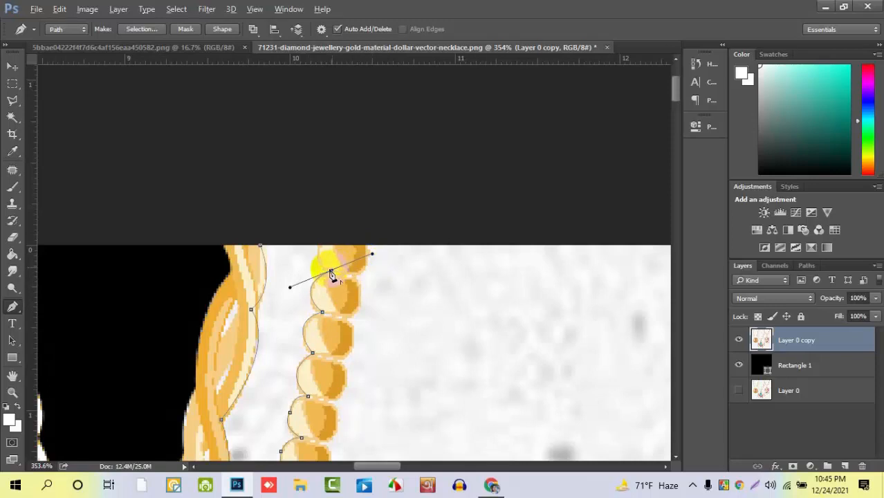
pyautogui.keyDown('alt'); pyautogui.click(331, 272); pyautogui.keyUp('alt')
# - Trace the topmost bead to the image's upper edge and close the path at its starting anchor on the twisted chain
pyautogui.scroll(1, 335, 315)
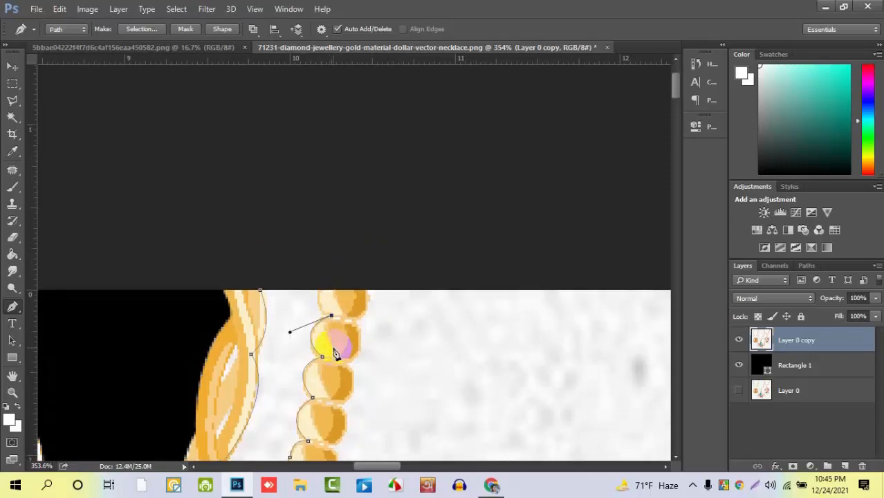
pyautogui.moveTo(322, 287); pyautogui.dragTo(338, 267)
pyautogui.keyDown('alt'); pyautogui.click(322, 288); pyautogui.keyUp('alt')
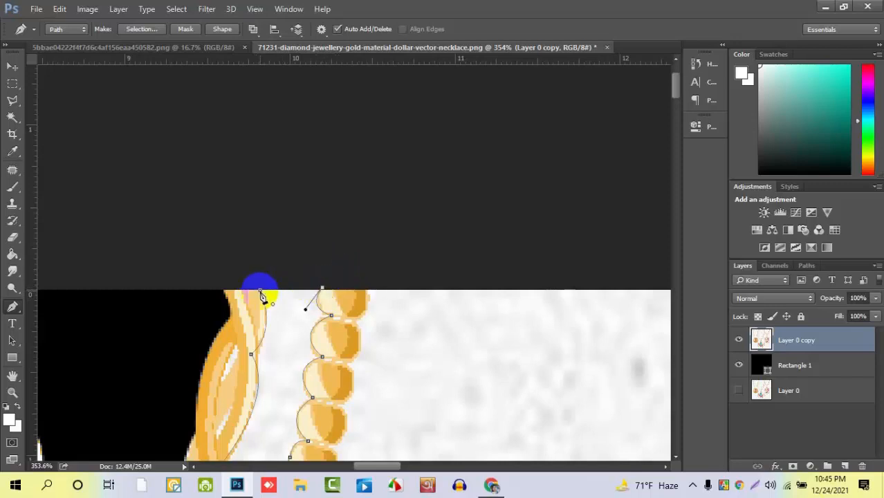
pyautogui.scroll(-5, 318, 315)
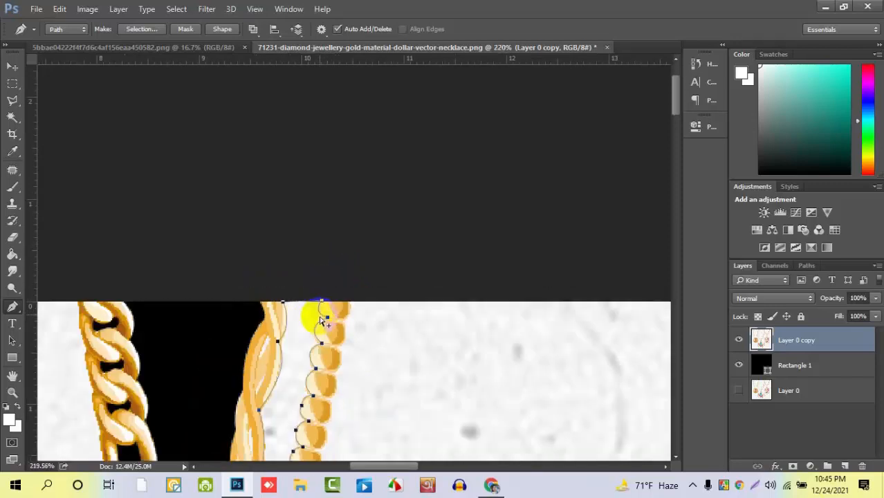
# - Turn the closed path into a selection and delete the background between the twisted and beaded chains, leaving nothing selected
pyautogui.scroll(-5, 322, 324)
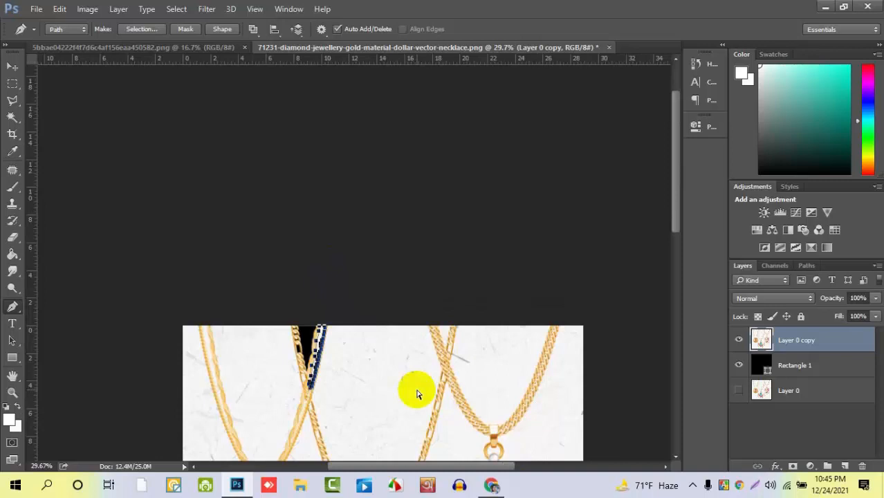
pyautogui.hotkey('ctrl', 'Return')
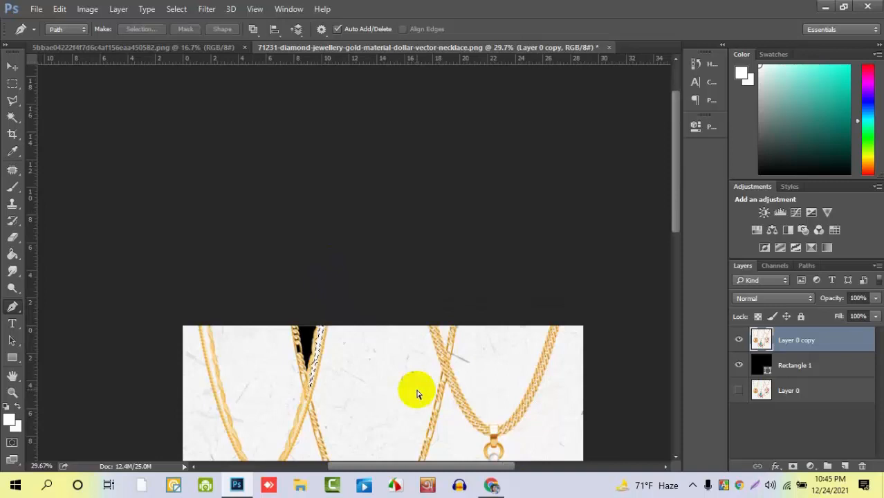
pyautogui.press('Delete')
pyautogui.hotkey('ctrl', 'd')
# - Inspect the cleared gaps between the chains up close and in the whole necklace image
pyautogui.scroll(5, 339, 346)
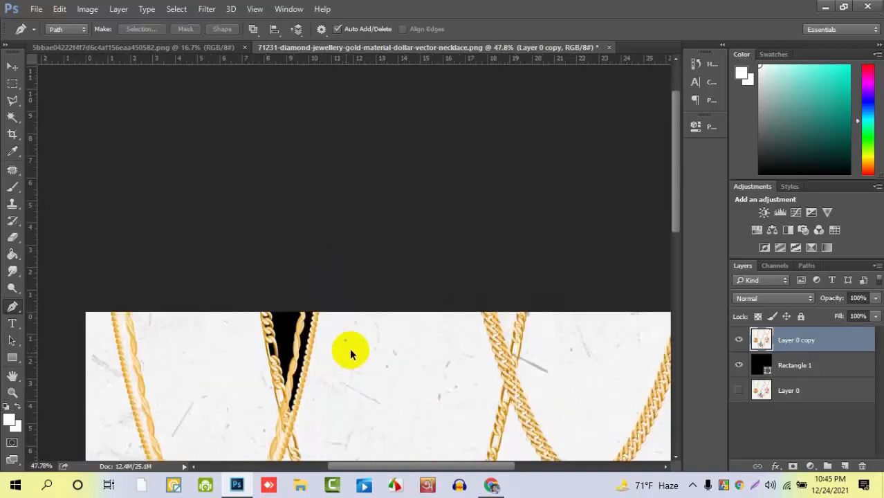
pyautogui.scroll(-5, 266, 311)
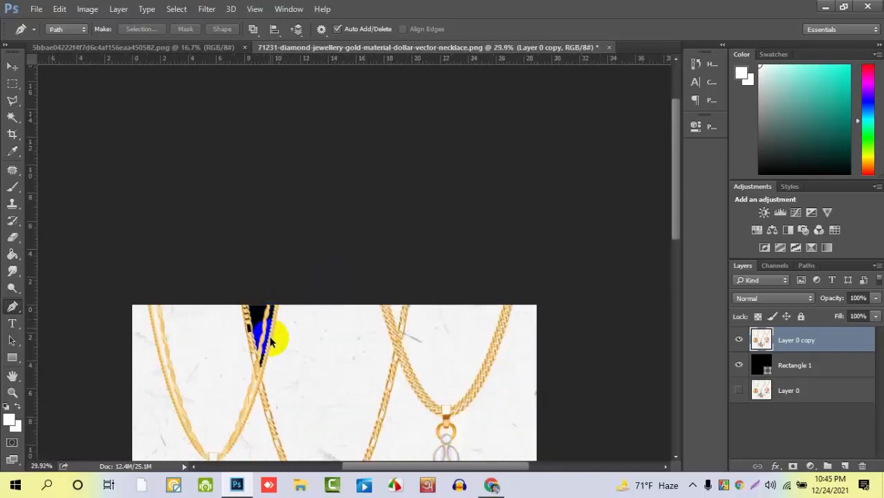
pyautogui.scroll(-1, 286, 333)
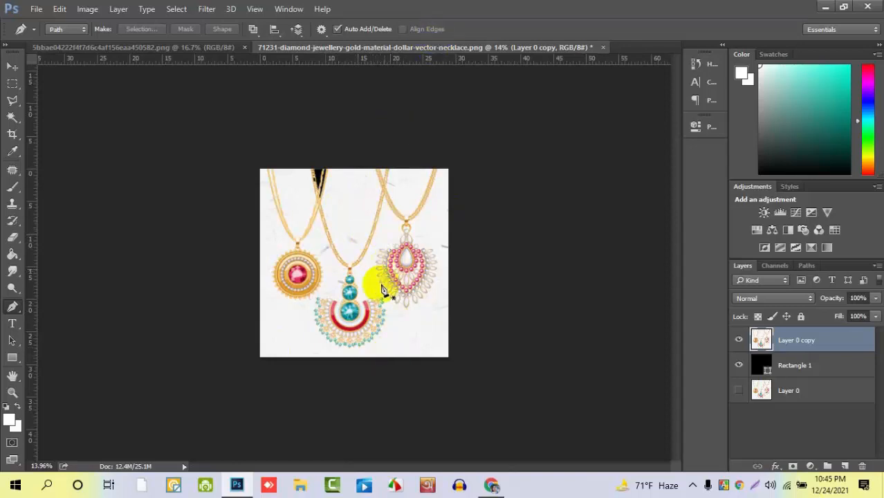
pyautogui.scroll(3, 326, 241)
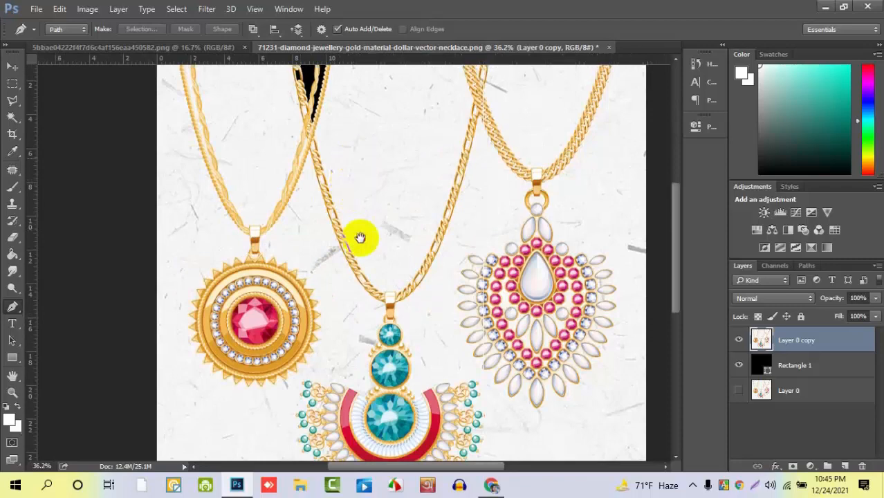
pyautogui.scroll(3, 312, 208)
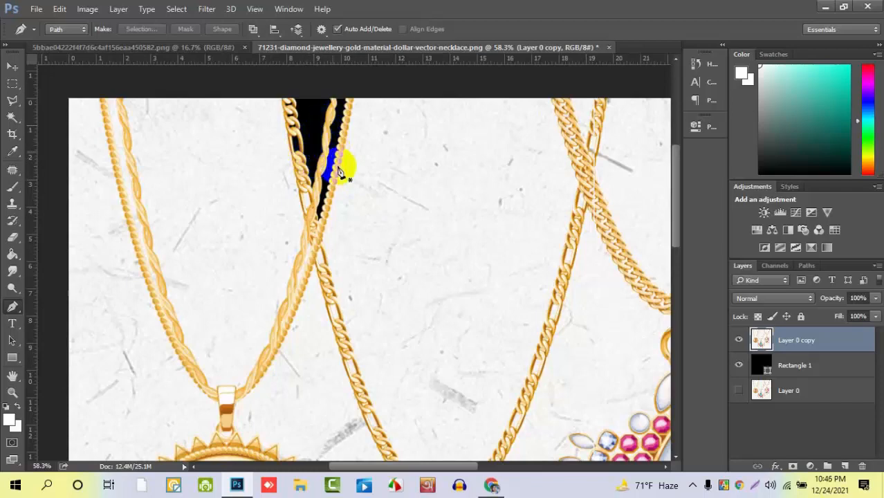
pyautogui.scroll(-3, 339, 168)
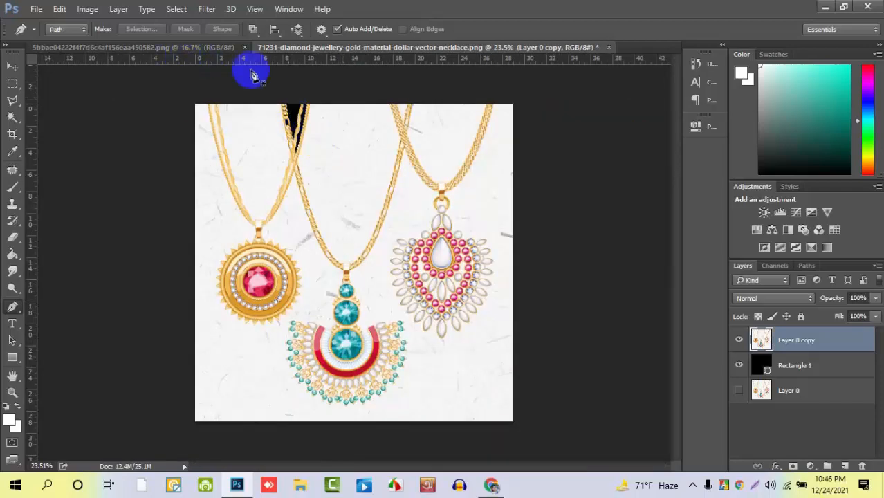
# - Close the necklace document
pyautogui.click(609, 48)
pyautogui.click(458, 191)
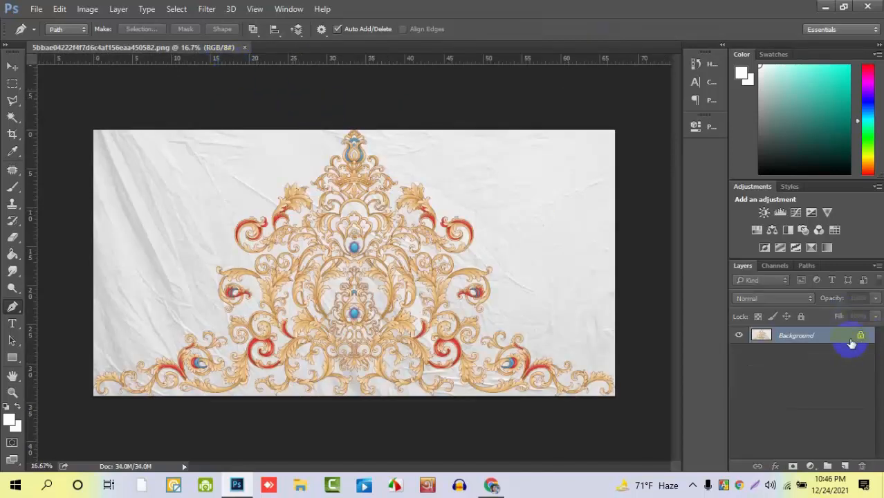
# - Unlock the ornament image's background layer and duplicate it
pyautogui.click(863, 336)
pyautogui.click(12, 67)
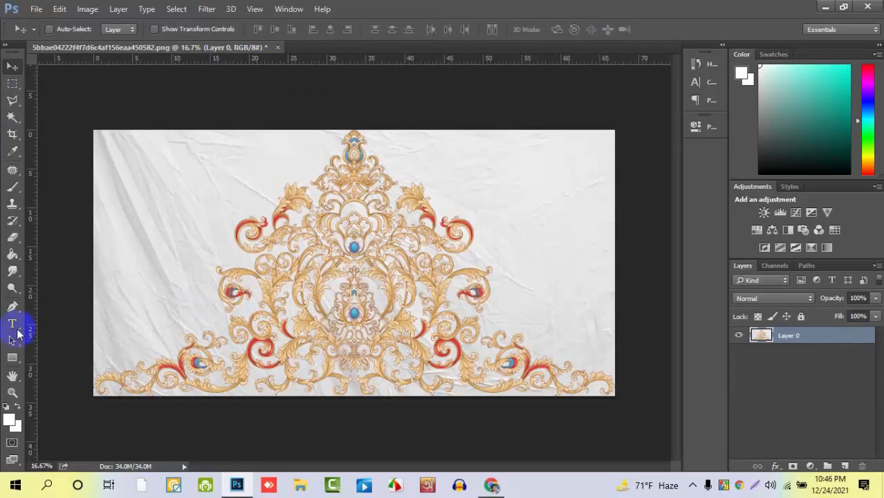
pyautogui.click(12, 307)
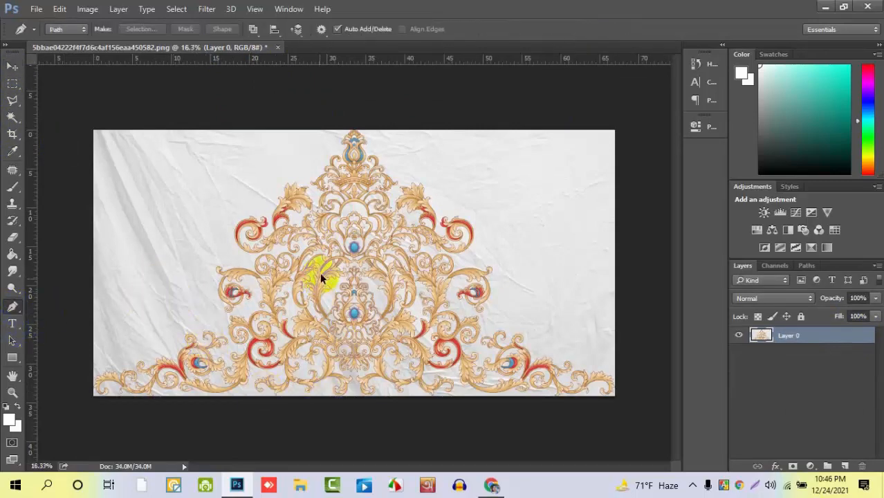
pyautogui.scroll(5, 320, 270)
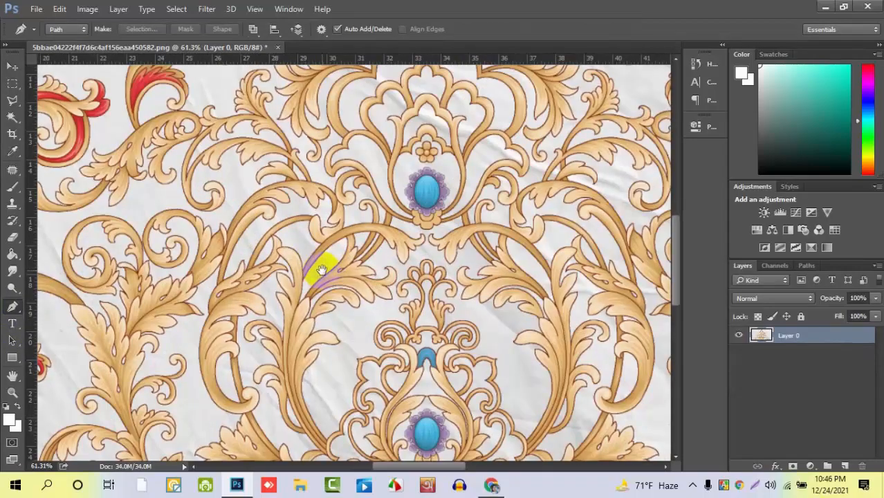
pyautogui.moveTo(405, 213); pyautogui.dragTo(290, 350)
pyautogui.scroll(-3, 328, 230)
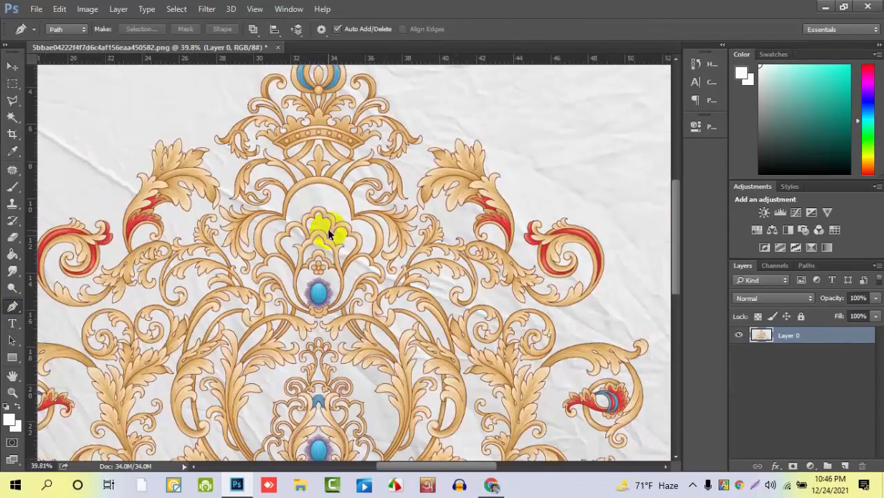
pyautogui.scroll(-5, 328, 231)
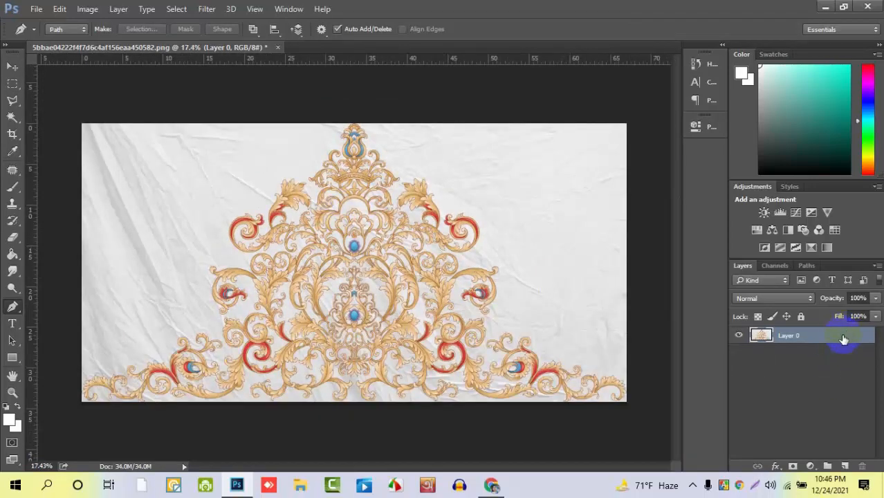
pyautogui.click(845, 466)
pyautogui.moveTo(820, 339); pyautogui.dragTo(843, 466)
pyautogui.press('Delete')
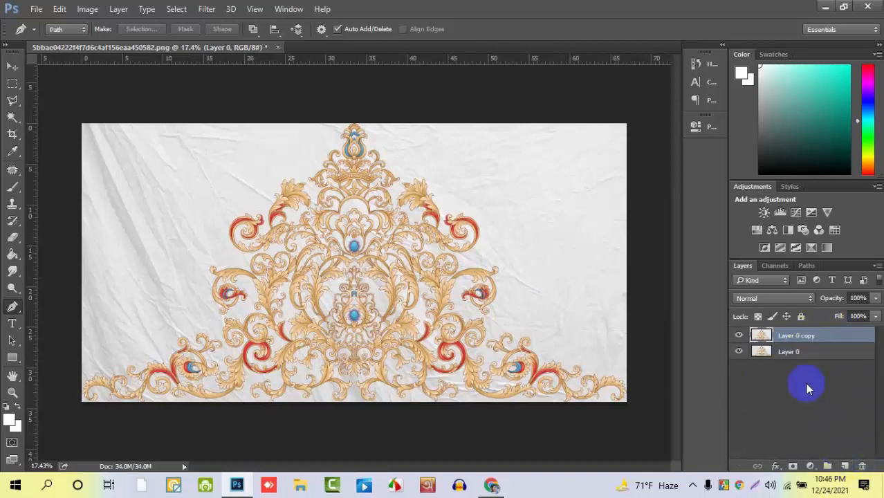
# - Hide the original Layer 0 and draw a rectangle shape of about 5342 × 2921 px around the whole canvas, directly above that layer
pyautogui.click(738, 351)
pyautogui.click(776, 354)
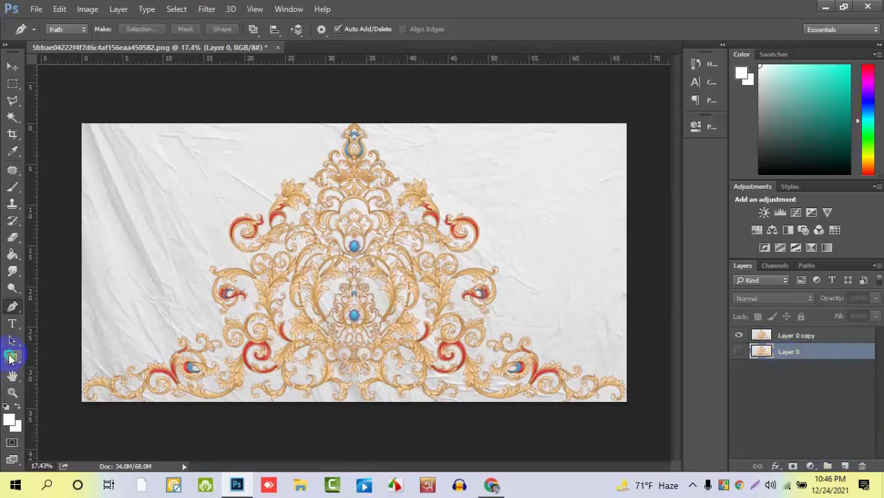
pyautogui.click(11, 358)
pyautogui.click(55, 358)
pyautogui.moveTo(52, 109); pyautogui.dragTo(655, 439)
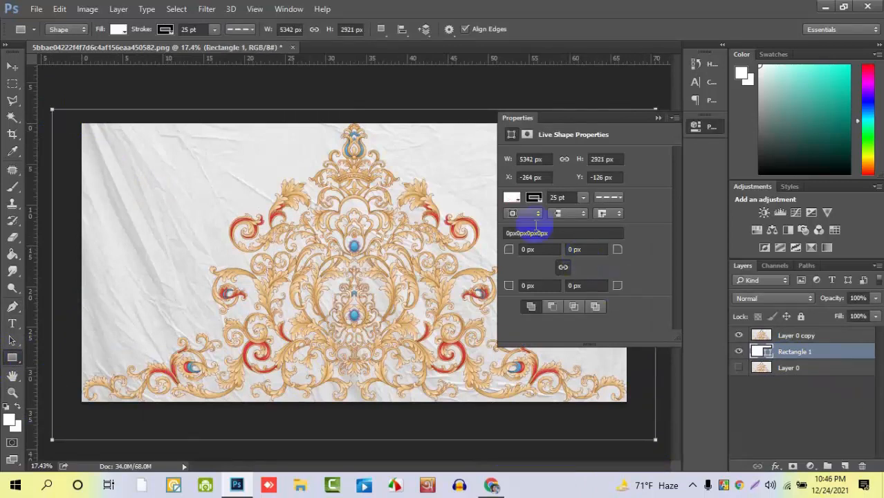
# - Change the fill of the rectangle behind the ornament to black
pyautogui.click(512, 198)
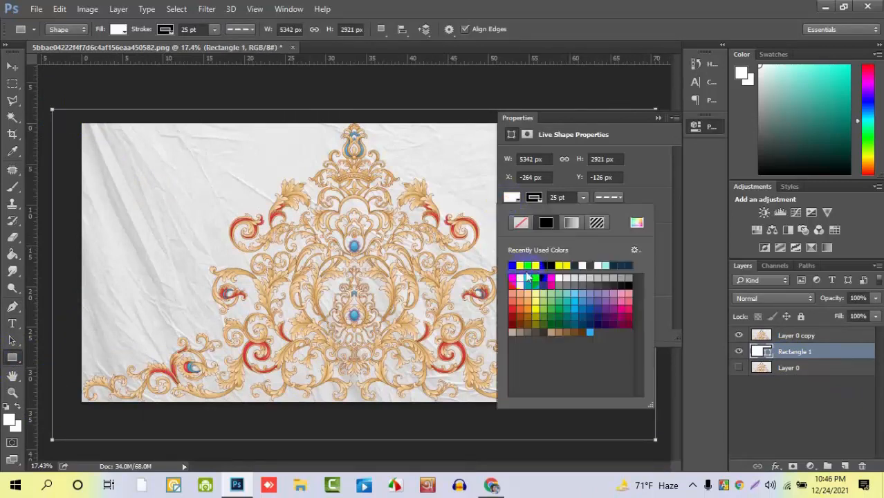
pyautogui.click(515, 264)
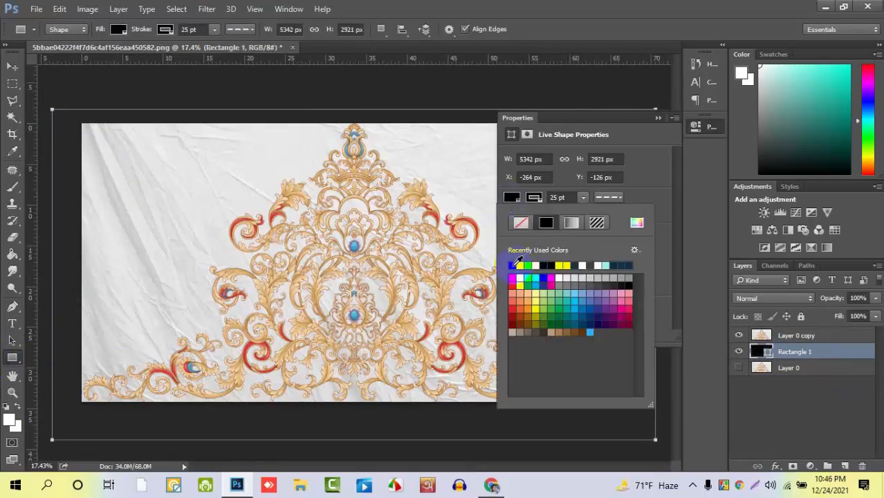
pyautogui.click(657, 118)
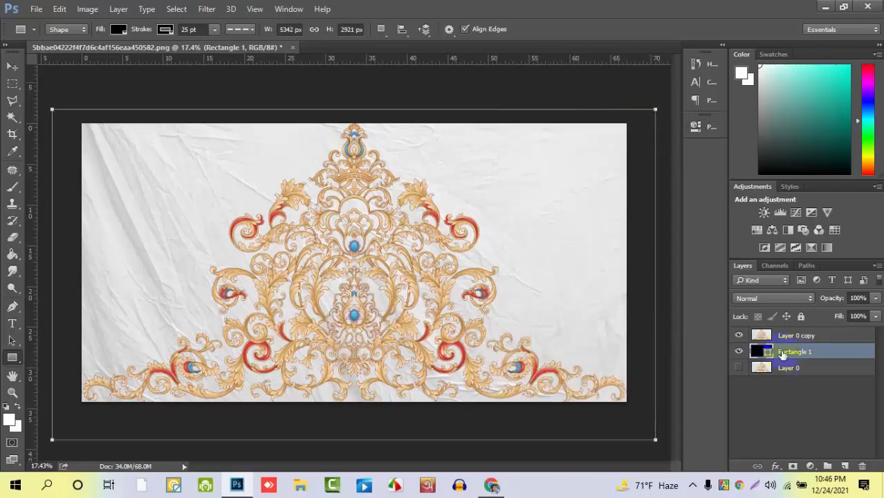
# - On Layer 0 copy, start a Pen path at the lower left base of the scalloped motif inside the central arch
pyautogui.click(781, 338)
pyautogui.click(12, 63)
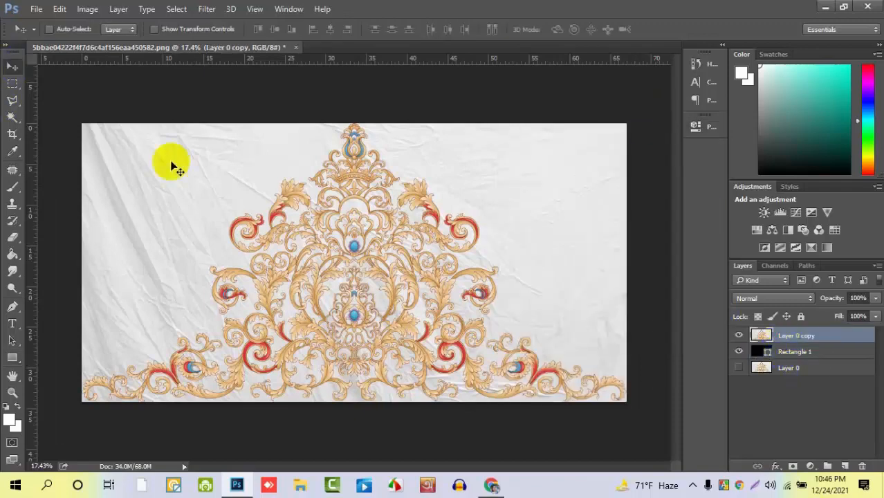
pyautogui.scroll(6, 321, 178)
pyautogui.scroll(4, 407, 224)
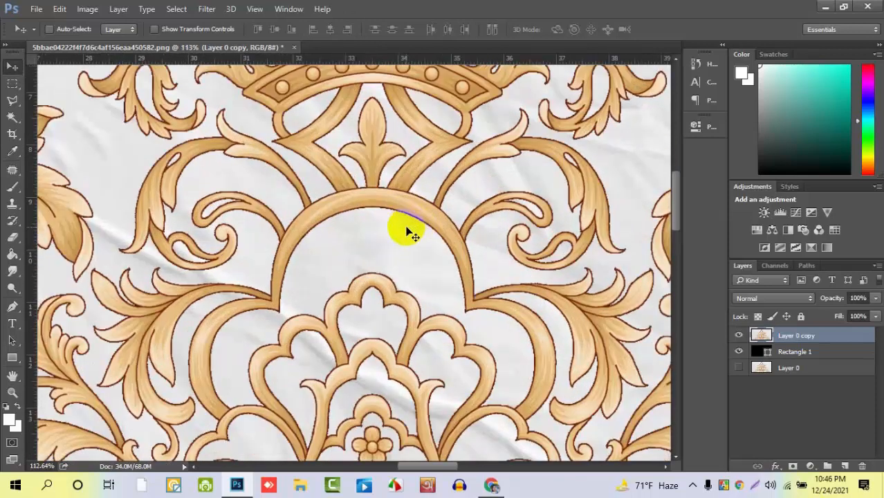
pyautogui.scroll(-2, 408, 231)
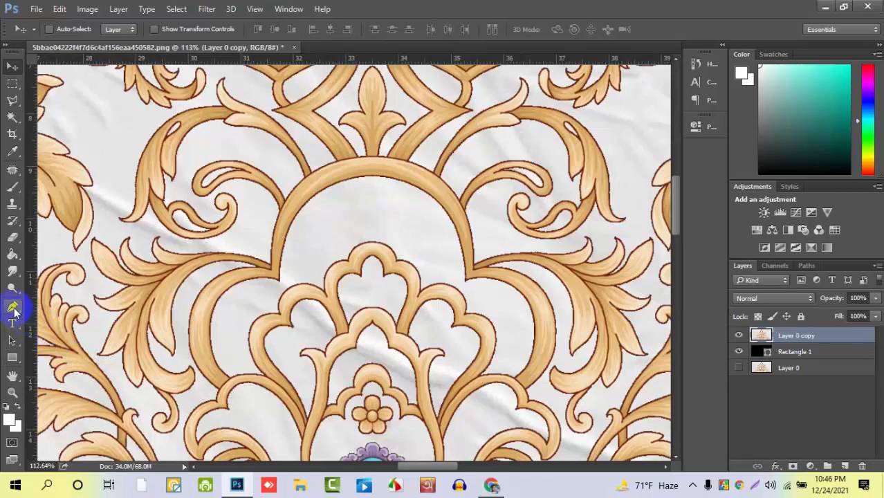
pyautogui.click(12, 307)
pyautogui.scroll(2, 276, 339)
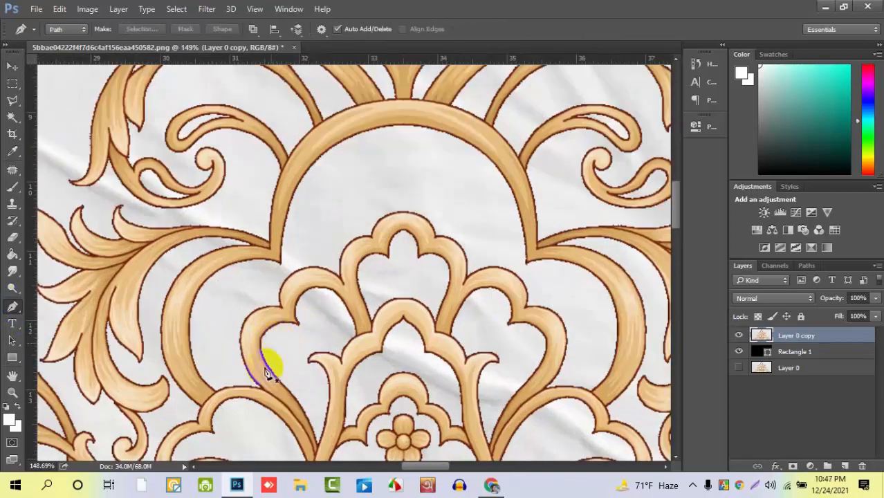
pyautogui.scroll(2, 268, 393)
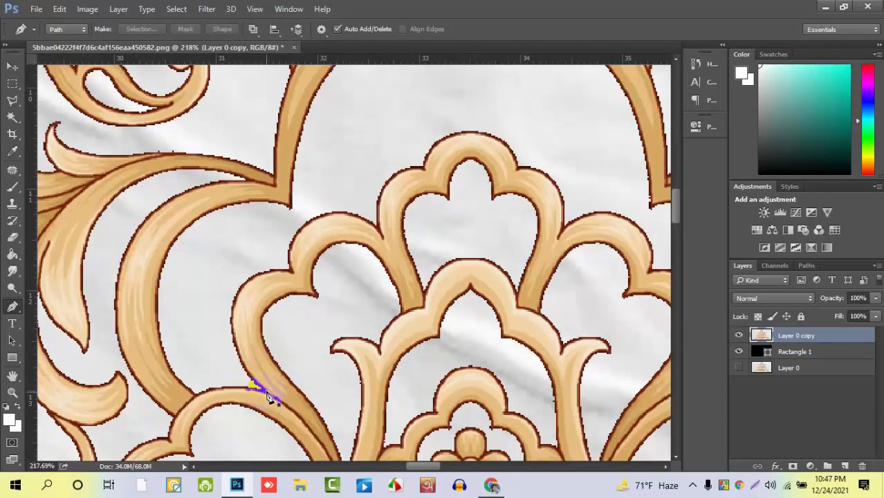
pyautogui.moveTo(267, 395); pyautogui.dragTo(270, 398)
# - Trace the outer edge of the scalloped motif's two left lobes with curved segments, up to the notch beside the central lobes
pyautogui.moveTo(250, 278); pyautogui.dragTo(313, 225)
pyautogui.hotkey('ctrl', 'z')
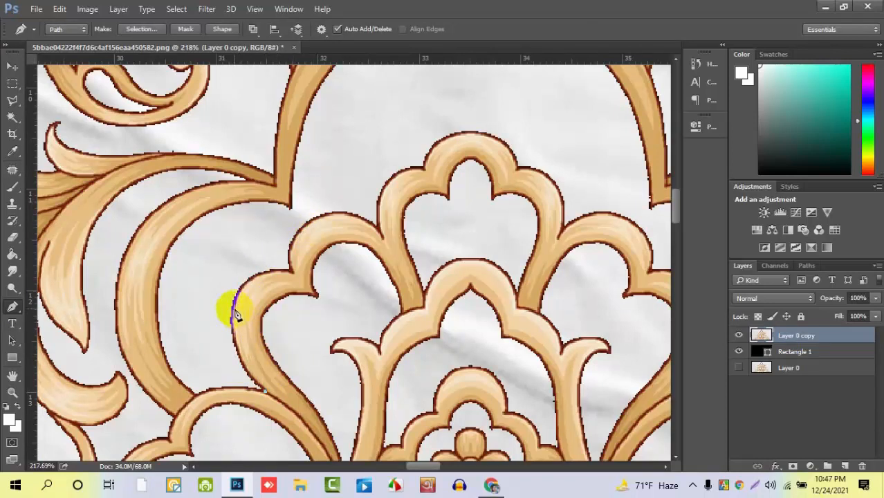
pyautogui.moveTo(233, 307); pyautogui.dragTo(239, 247)
pyautogui.click(233, 307)
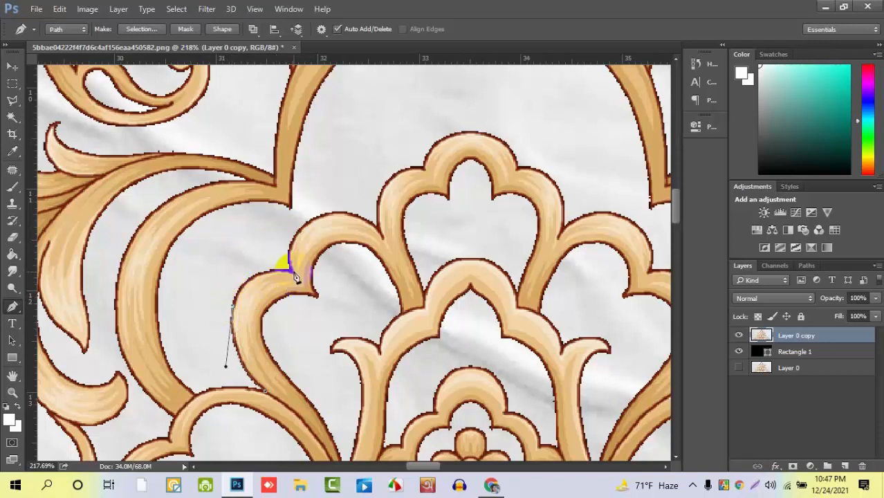
pyautogui.moveTo(290, 269); pyautogui.dragTo(339, 274)
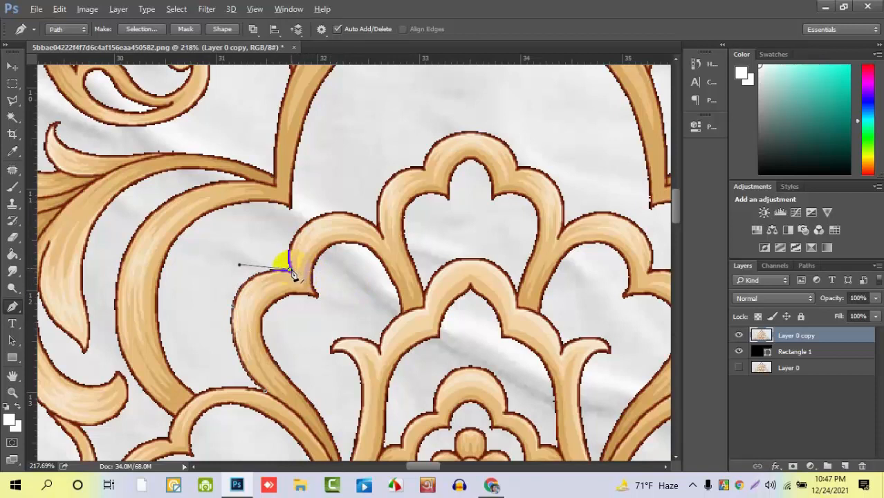
pyautogui.moveTo(323, 213); pyautogui.dragTo(367, 196)
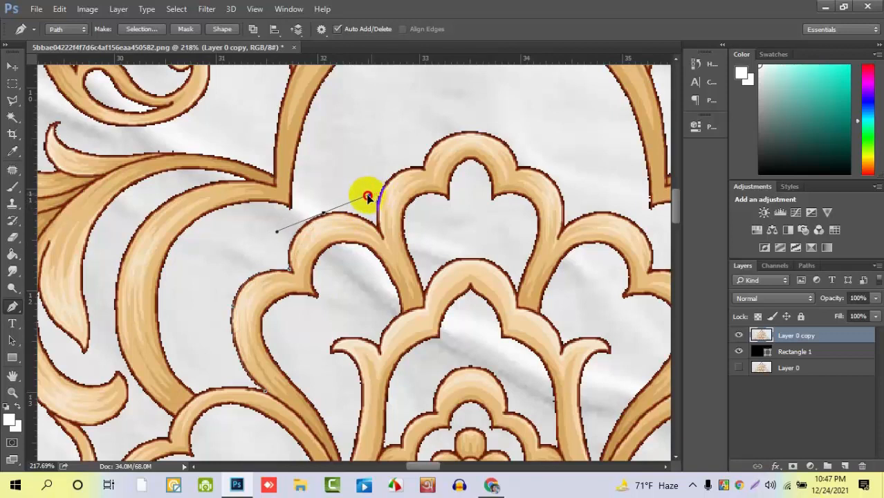
pyautogui.click(324, 215)
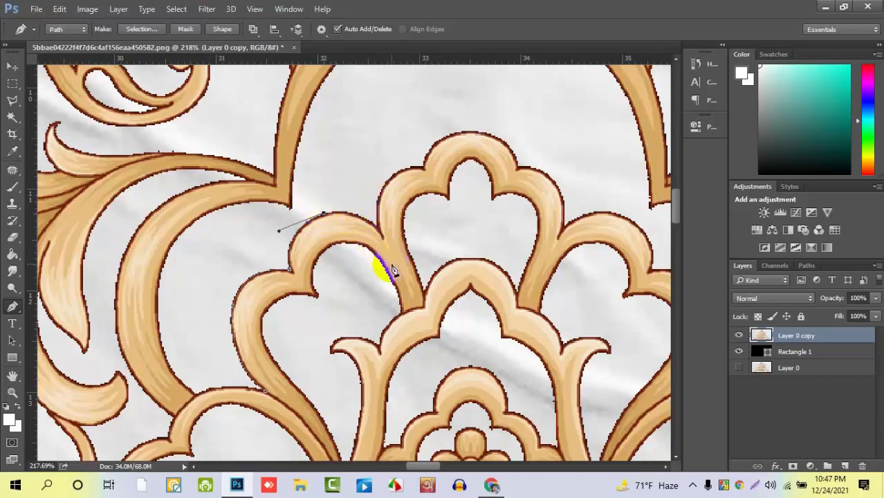
pyautogui.moveTo(377, 229)
pyautogui.mouseDown()
pyautogui.moveTo(410, 253)
pyautogui.moveTo(351, 298)
pyautogui.moveTo(346, 314)
pyautogui.mouseUp()
pyautogui.keyDown('alt'); pyautogui.click(379, 229); pyautogui.keyUp('alt')
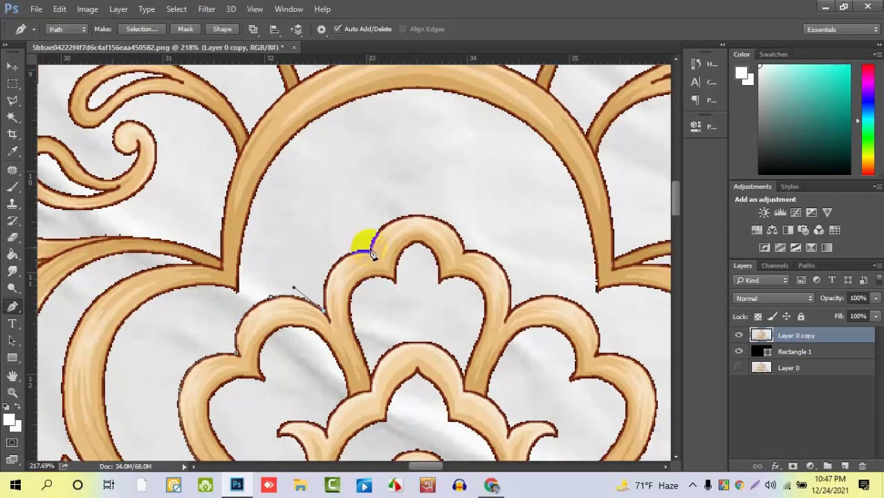
# - Continue the path over the scalloped motif's raised central lobes to the notch on their right side
pyautogui.moveTo(371, 249); pyautogui.dragTo(428, 248)
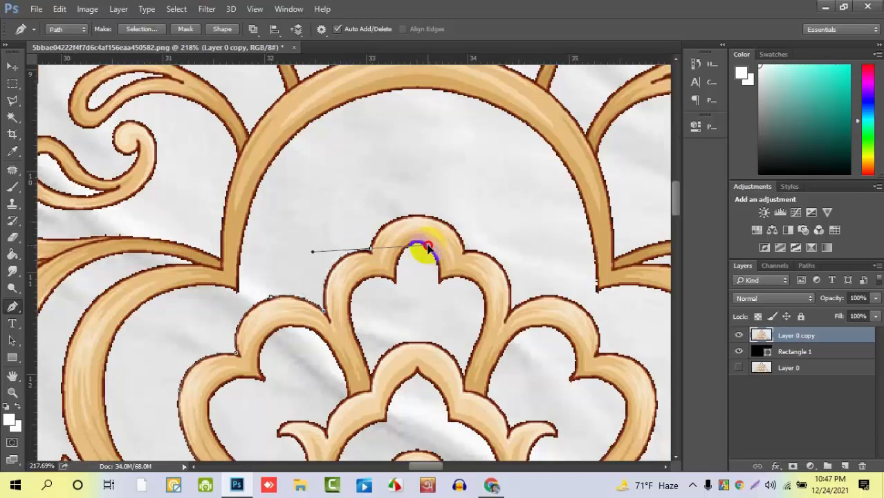
pyautogui.keyDown('alt'); pyautogui.click(372, 250); pyautogui.keyUp('alt')
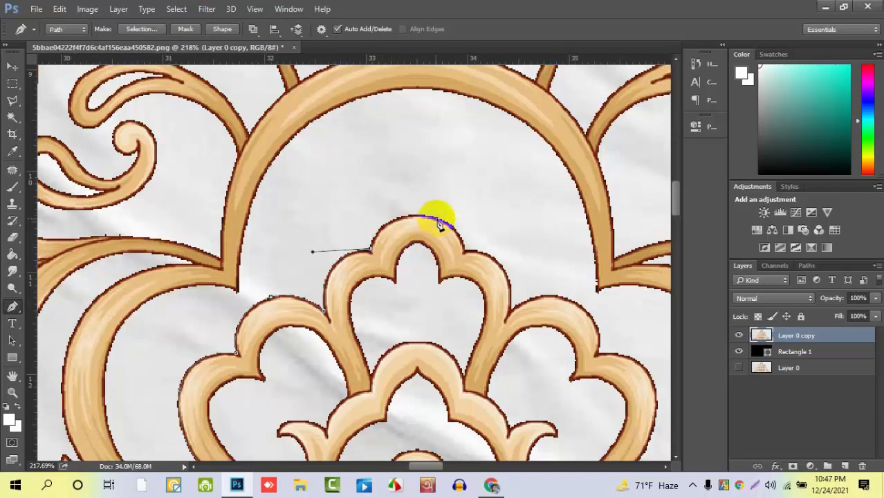
pyautogui.moveTo(441, 220); pyautogui.dragTo(505, 235)
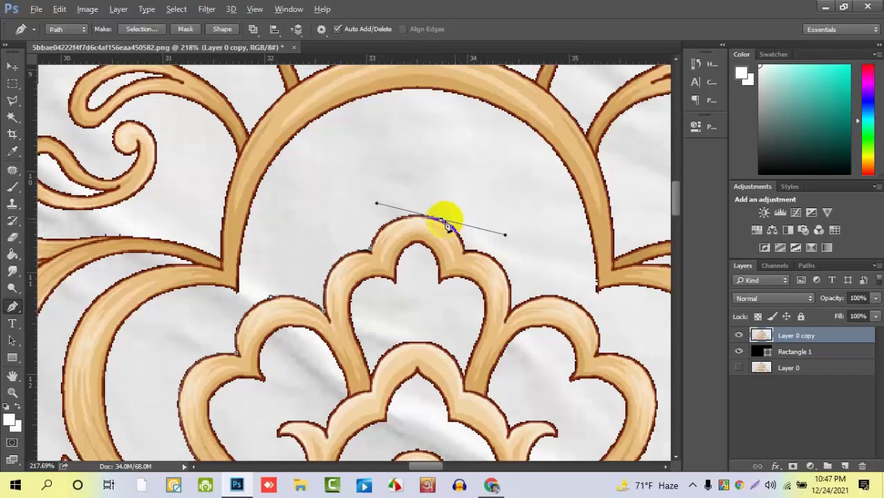
pyautogui.keyDown('alt'); pyautogui.click(441, 221); pyautogui.keyUp('alt')
pyautogui.moveTo(462, 270); pyautogui.dragTo(345, 212)
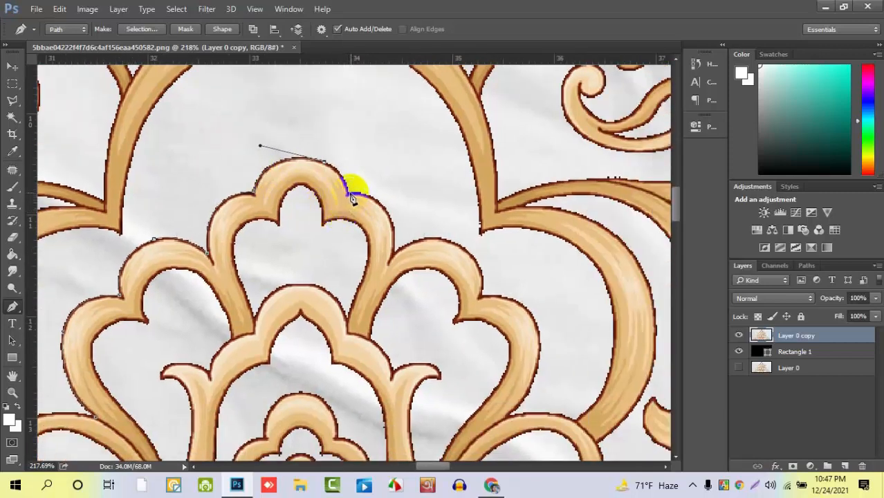
pyautogui.moveTo(350, 195)
pyautogui.mouseDown()
pyautogui.moveTo(343, 227)
pyautogui.moveTo(354, 231)
pyautogui.moveTo(355, 200)
pyautogui.mouseUp()
pyautogui.moveTo(397, 255)
pyautogui.mouseDown()
pyautogui.moveTo(398, 235)
pyautogui.moveTo(387, 258)
pyautogui.moveTo(395, 282)
pyautogui.moveTo(396, 240)
pyautogui.moveTo(398, 262)
pyautogui.mouseUp()
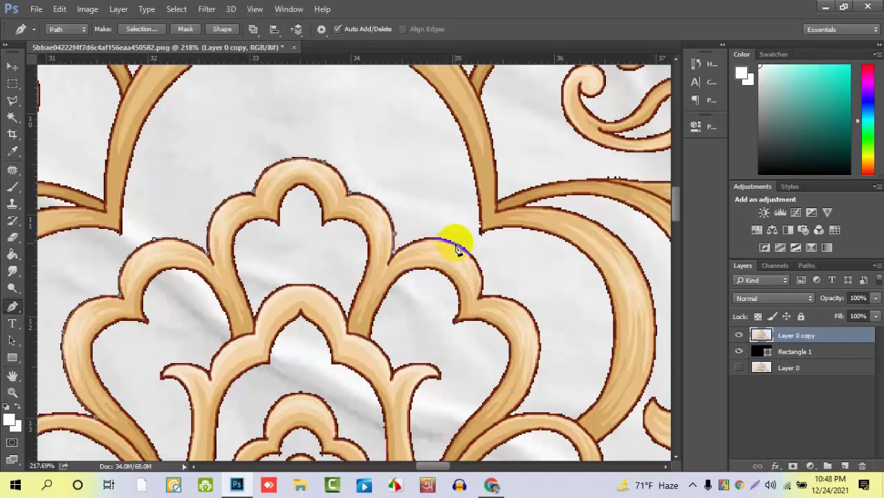
# - Trace the outer edge of the motif's two right lobes down to the junction at their base
pyautogui.moveTo(458, 245); pyautogui.dragTo(491, 263)
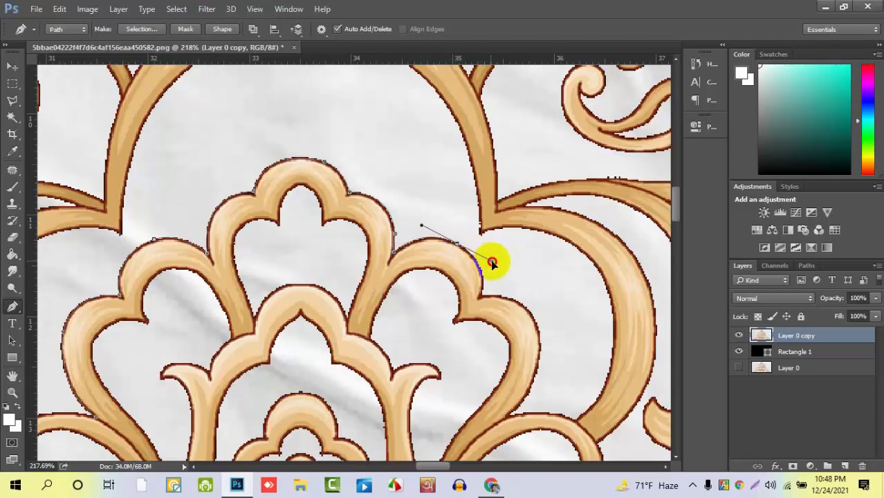
pyautogui.keyDown('alt'); pyautogui.click(457, 242); pyautogui.keyUp('alt')
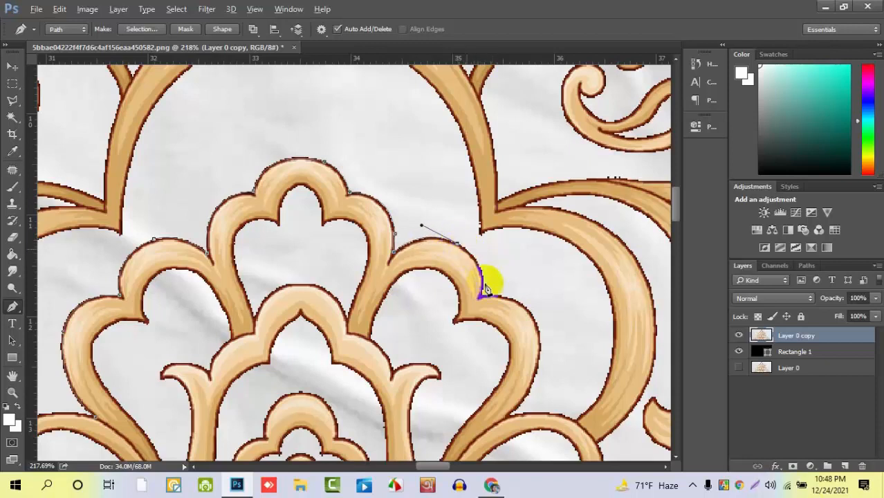
pyautogui.moveTo(480, 297); pyautogui.dragTo(316, 303)
pyautogui.keyDown('alt'); pyautogui.click(480, 298); pyautogui.keyUp('alt')
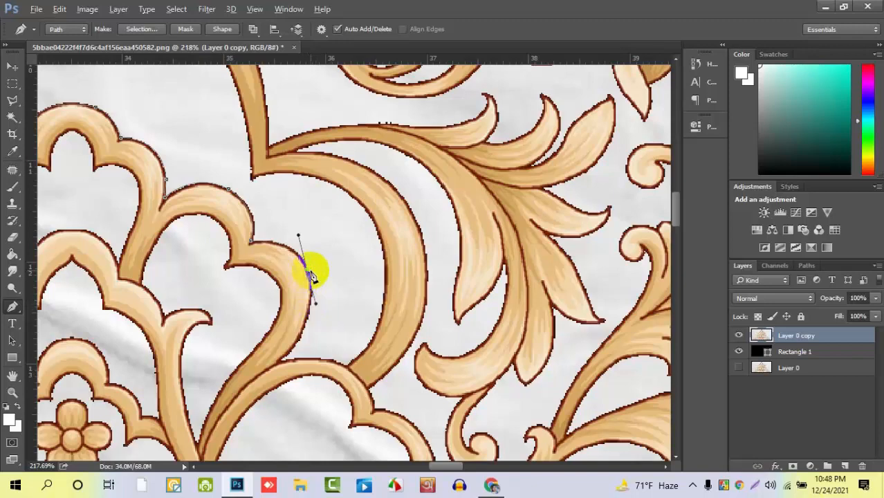
pyautogui.keyDown('alt'); pyautogui.click(308, 271); pyautogui.keyUp('alt')
pyautogui.moveTo(348, 325); pyautogui.dragTo(332, 268)
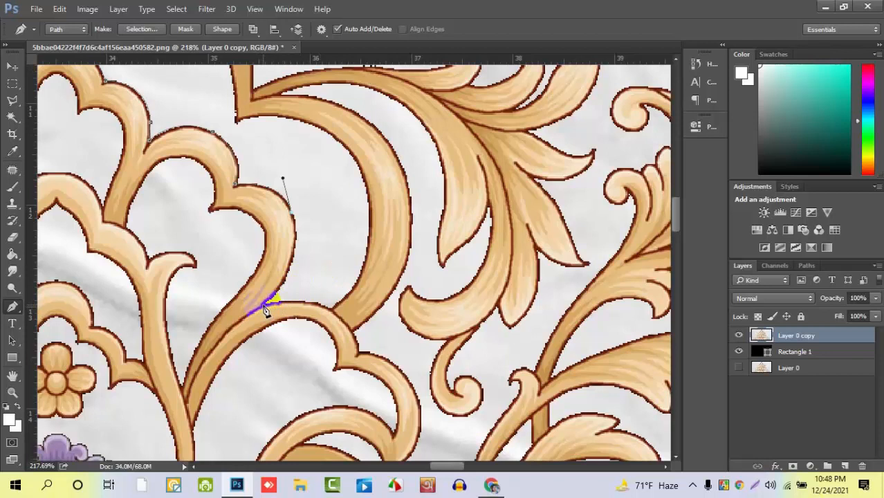
pyautogui.moveTo(257, 305); pyautogui.dragTo(215, 364)
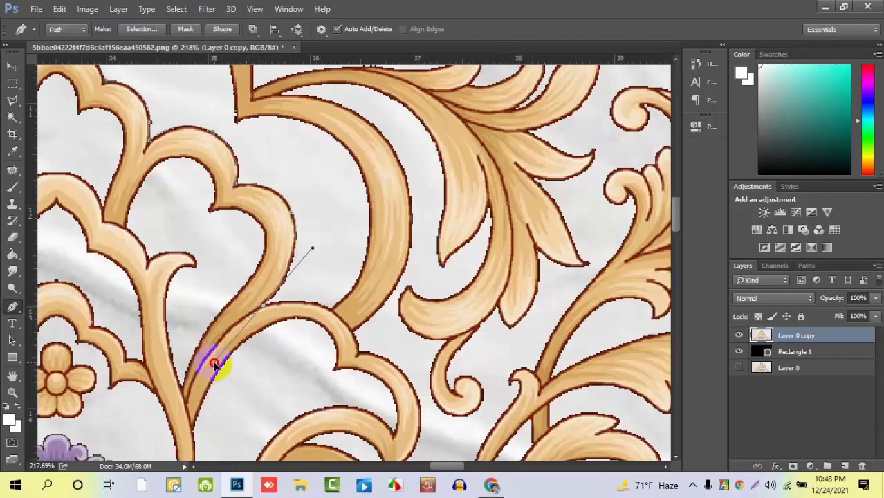
pyautogui.click(264, 306)
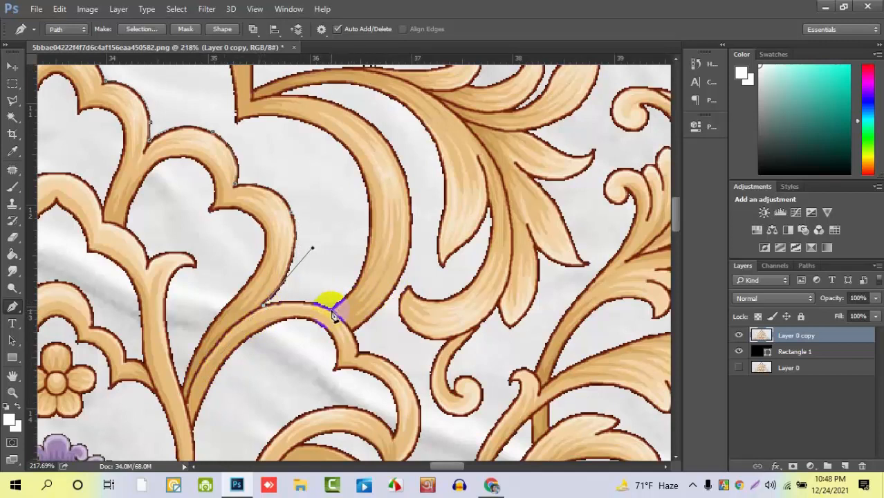
# - Extend the path across the lower right lobe to the curved band and up the band's inner edge
pyautogui.moveTo(331, 312); pyautogui.dragTo(348, 324)
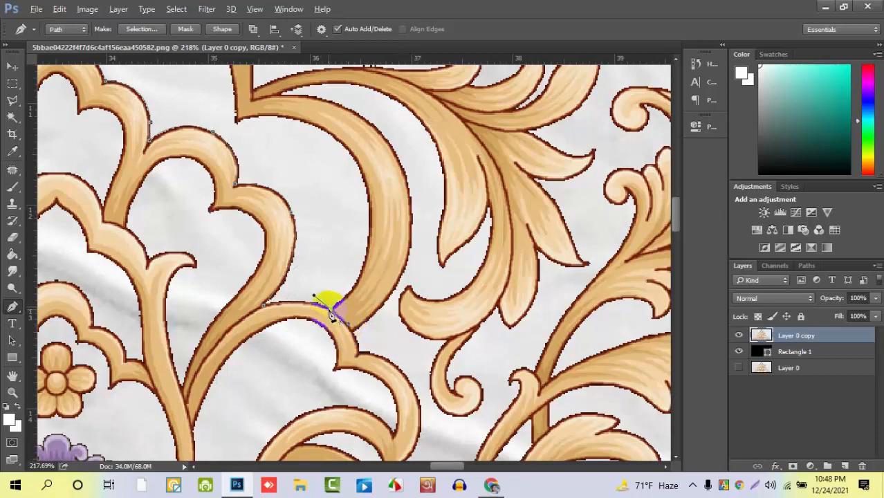
pyautogui.scroll(-5, 342, 278)
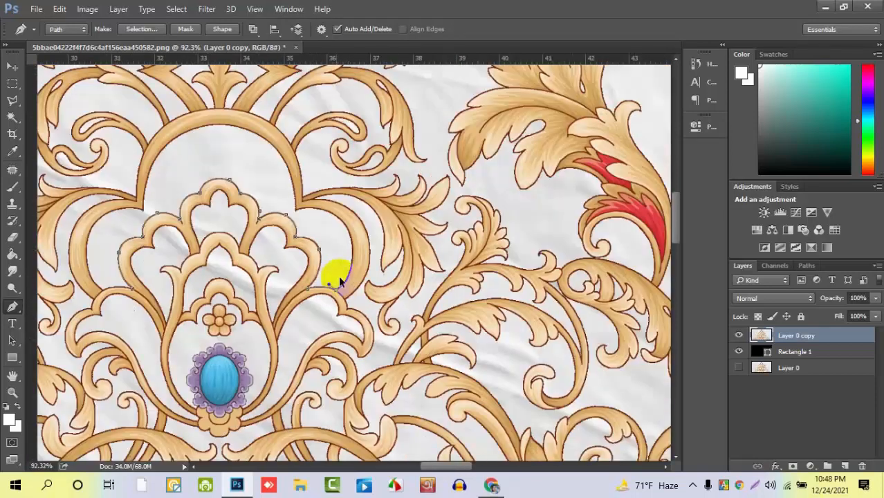
pyautogui.scroll(-1, 338, 275)
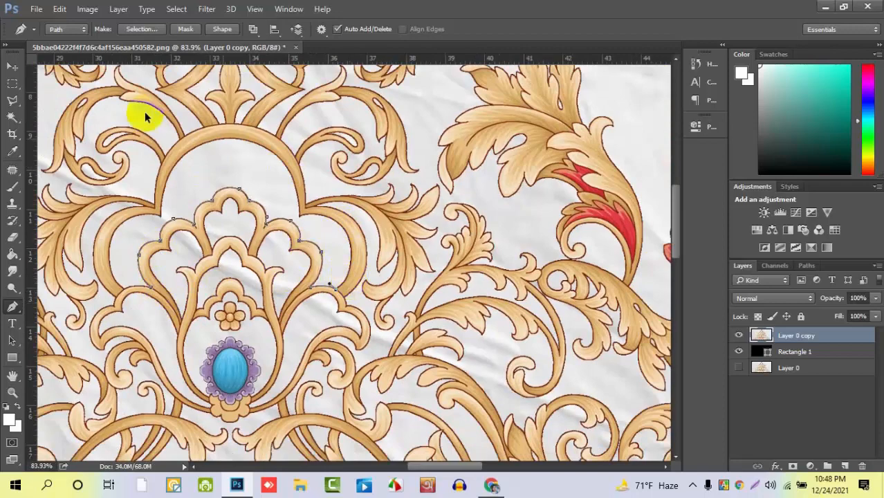
pyautogui.scroll(3, 339, 252)
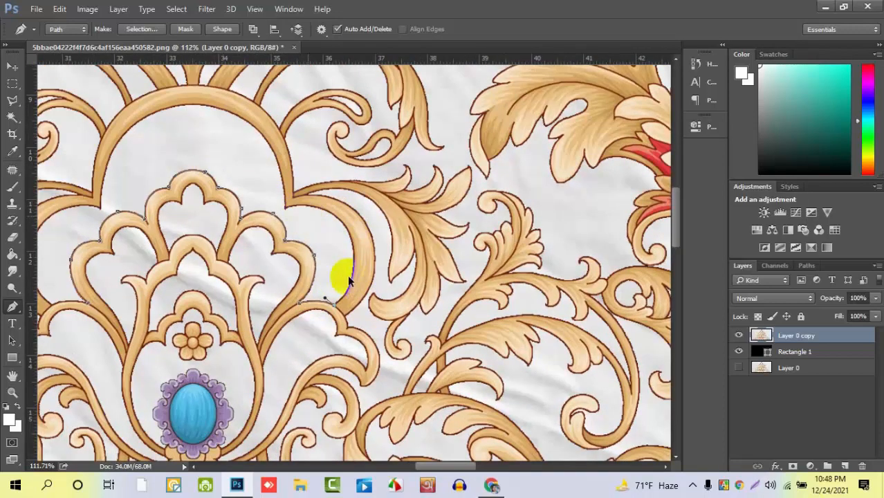
pyautogui.scroll(5, 314, 296)
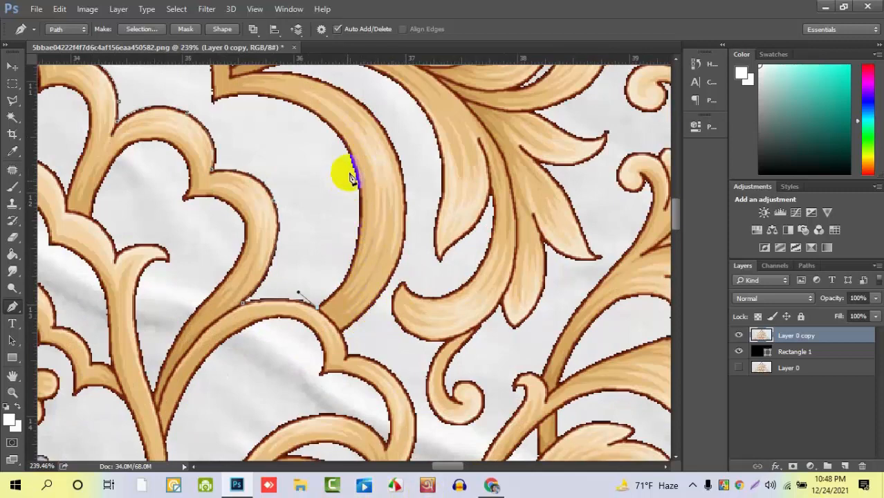
pyautogui.moveTo(353, 166); pyautogui.dragTo(325, 161)
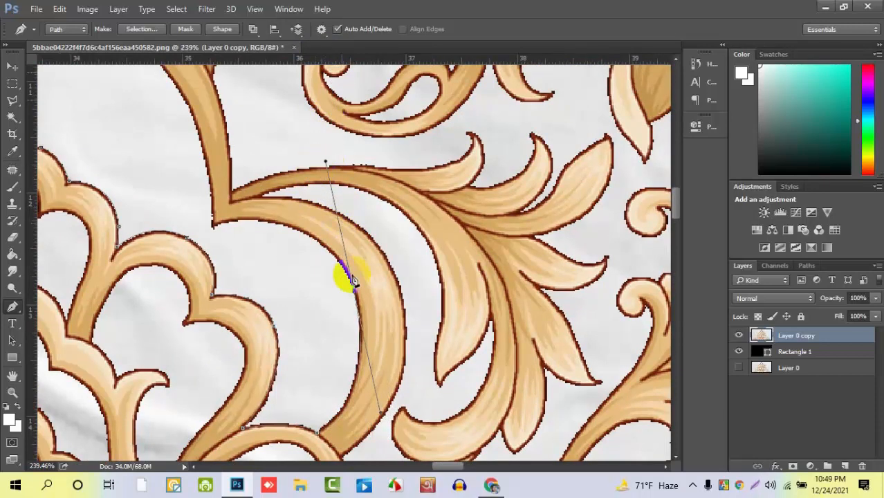
pyautogui.click(352, 292)
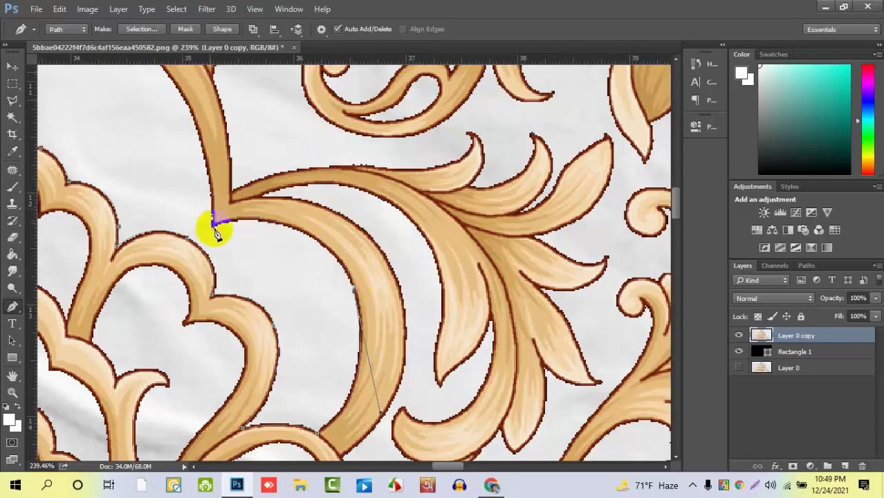
# - Anchor the path at the arch's right inner corner and trace a curved segment up the arch's right inner edge
pyautogui.moveTo(213, 226); pyautogui.dragTo(107, 255)
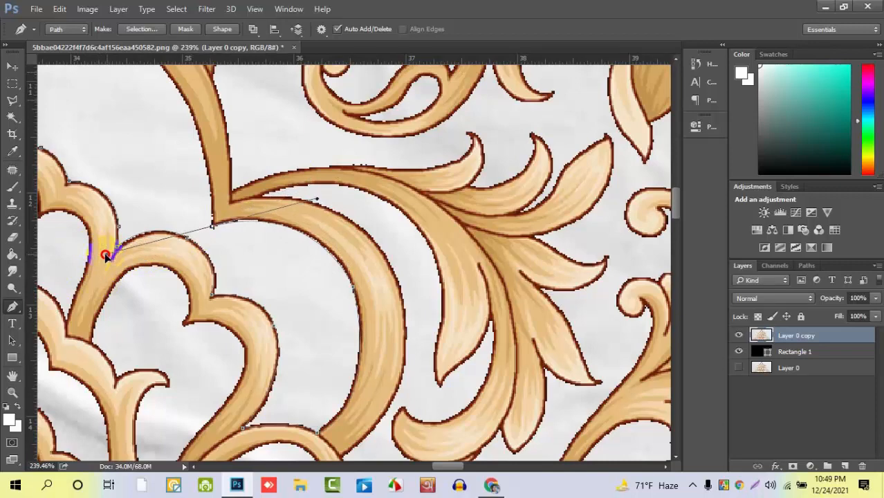
pyautogui.keyDown('alt'); pyautogui.click(213, 226); pyautogui.keyUp('alt')
pyautogui.moveTo(280, 243); pyautogui.dragTo(507, 370)
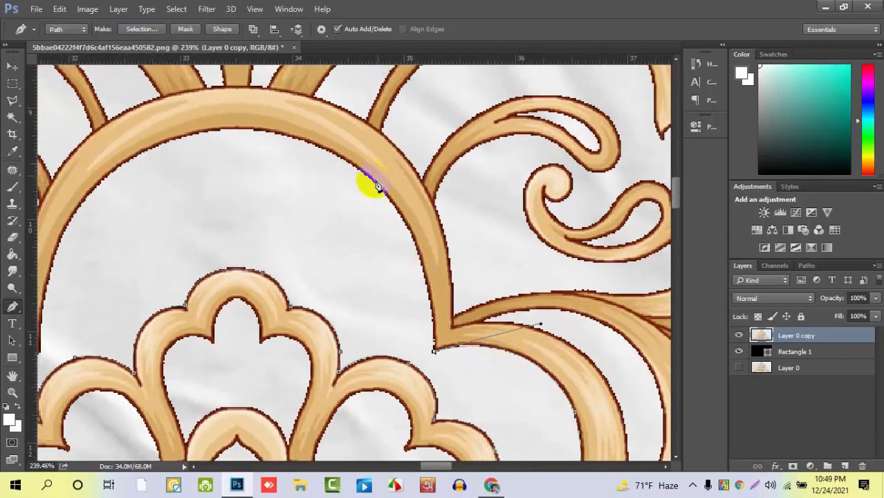
pyautogui.moveTo(374, 182); pyautogui.dragTo(314, 127)
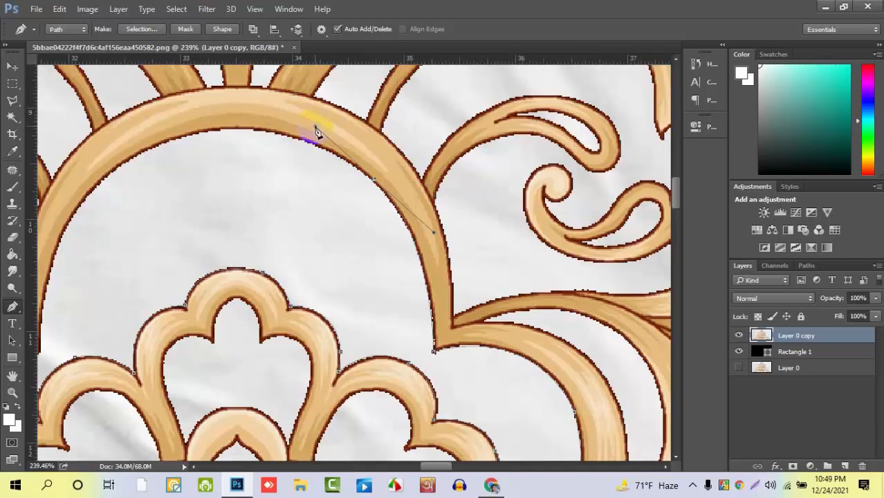
pyautogui.click(374, 182)
# - Continue the path over the arch's crown and down its left inner edge to the left inner corner
pyautogui.moveTo(172, 144); pyautogui.dragTo(99, 180)
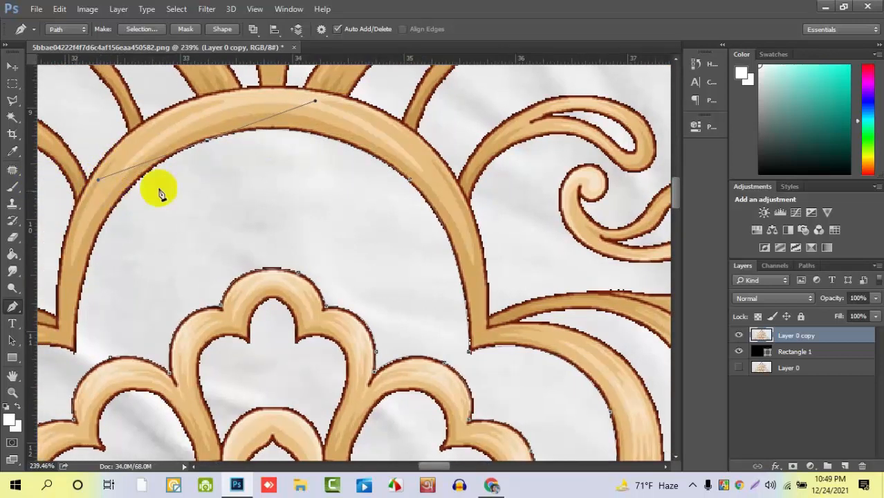
pyautogui.moveTo(205, 200); pyautogui.dragTo(318, 136)
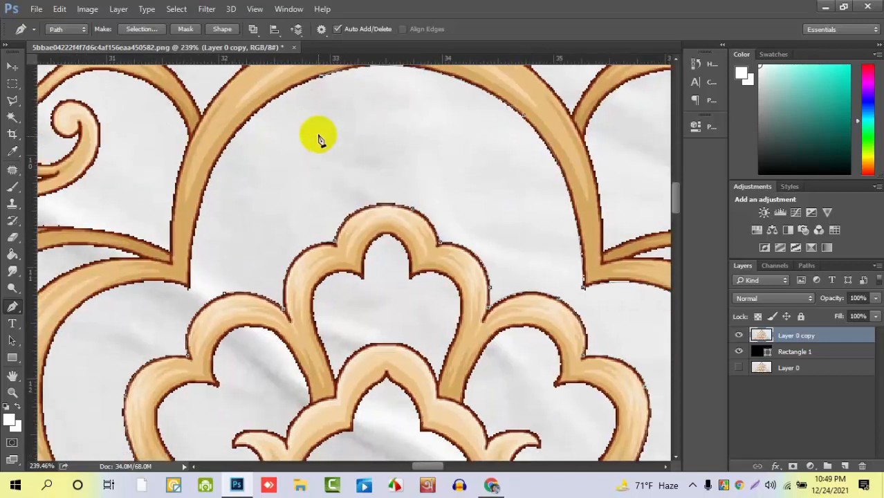
pyautogui.moveTo(200, 220); pyautogui.dragTo(177, 328)
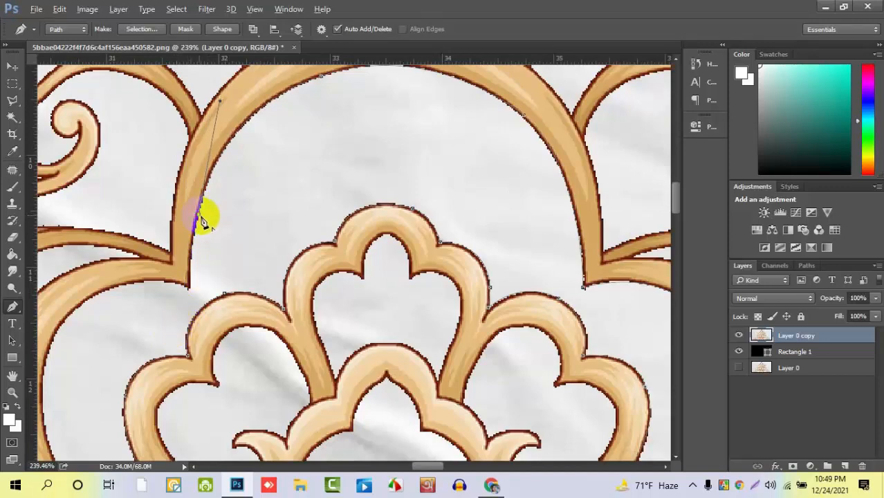
pyautogui.moveTo(227, 259); pyautogui.dragTo(298, 175)
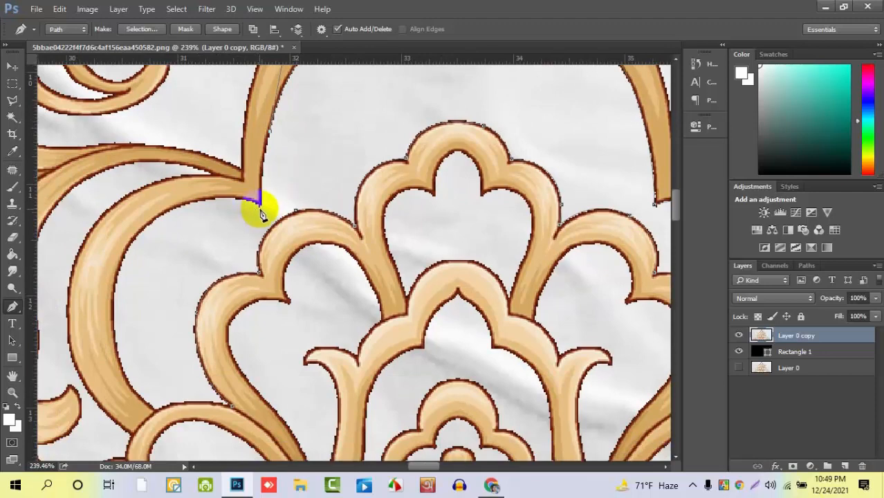
pyautogui.moveTo(260, 204); pyautogui.dragTo(257, 249)
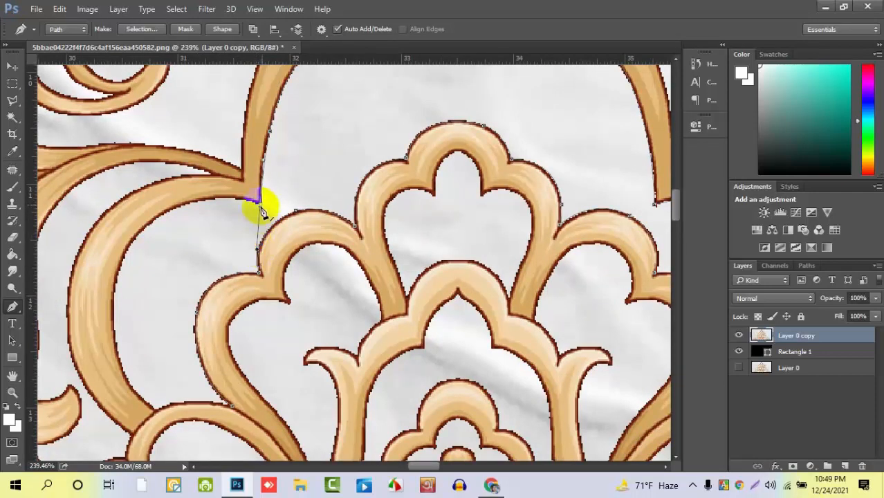
pyautogui.click(260, 207)
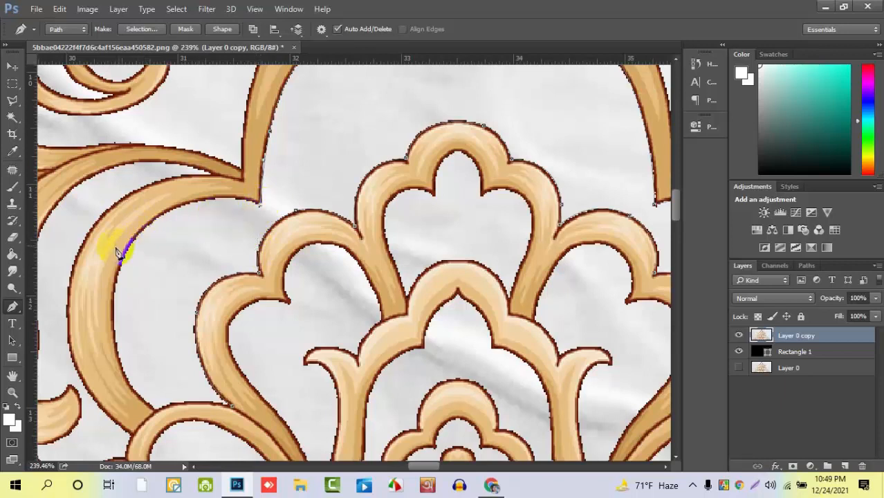
# - Trace the left curved band's inner edge down to the lower lobe and close the path at its starting point
pyautogui.moveTo(122, 261); pyautogui.dragTo(75, 351)
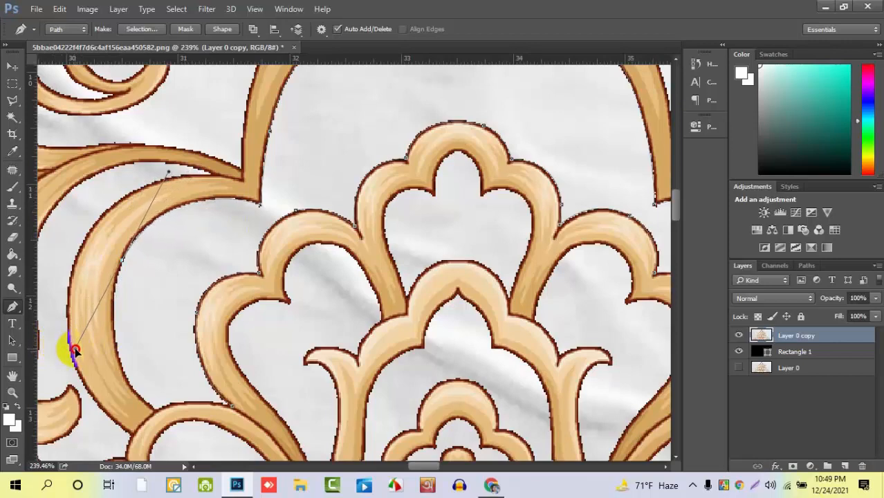
pyautogui.keyDown('alt'); pyautogui.click(125, 268); pyautogui.keyUp('alt')
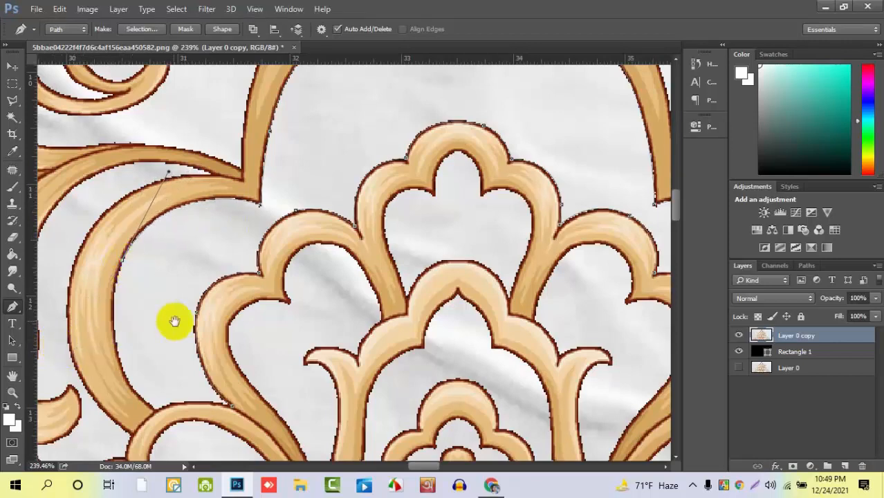
pyautogui.scroll(-3, 173, 320)
pyautogui.moveTo(152, 290); pyautogui.dragTo(161, 305)
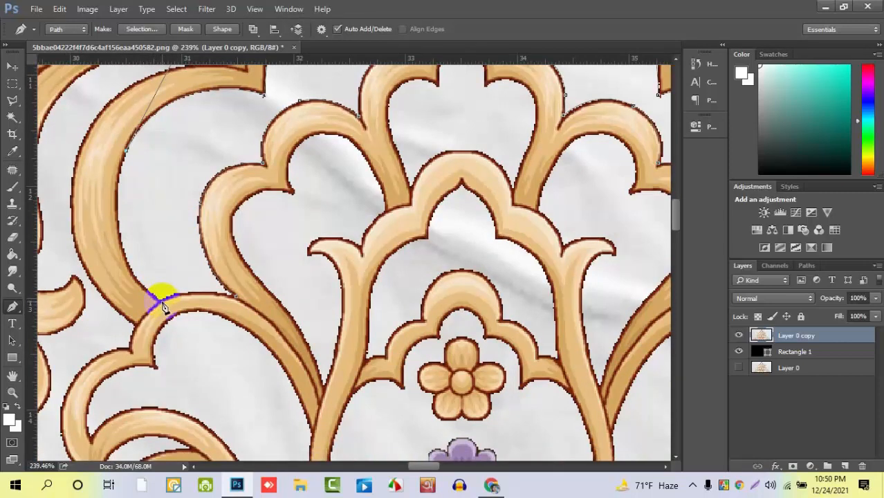
pyautogui.moveTo(161, 306); pyautogui.dragTo(225, 344)
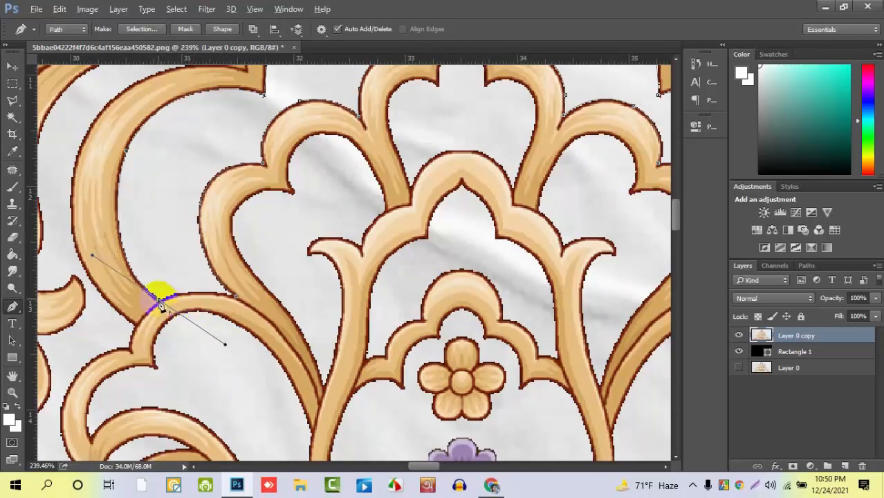
pyautogui.click(161, 307)
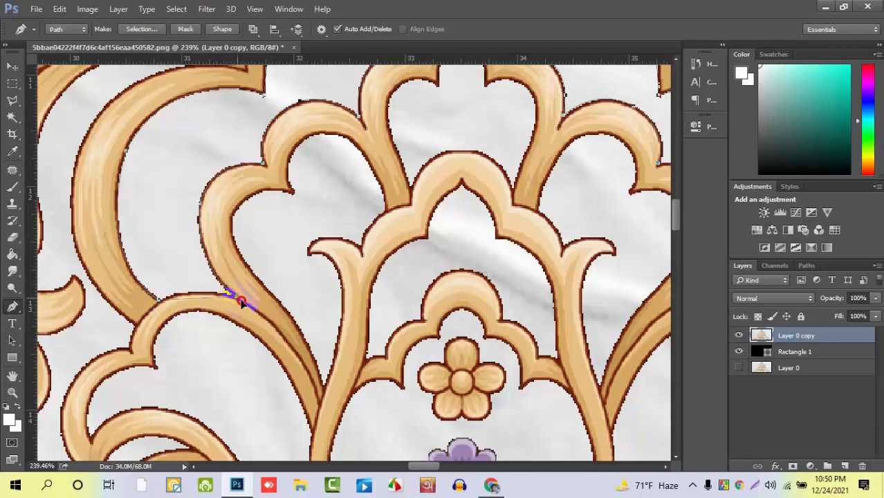
pyautogui.click(287, 313)
# - Convert the closed path to a selection, delete the background inside it on the duplicate layer, and deselect
pyautogui.scroll(-6, 276, 178)
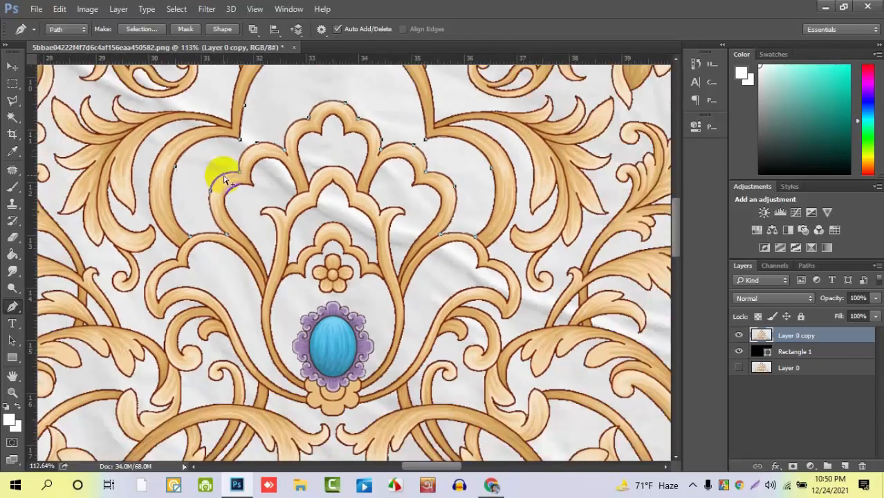
pyautogui.scroll(-1, 217, 190)
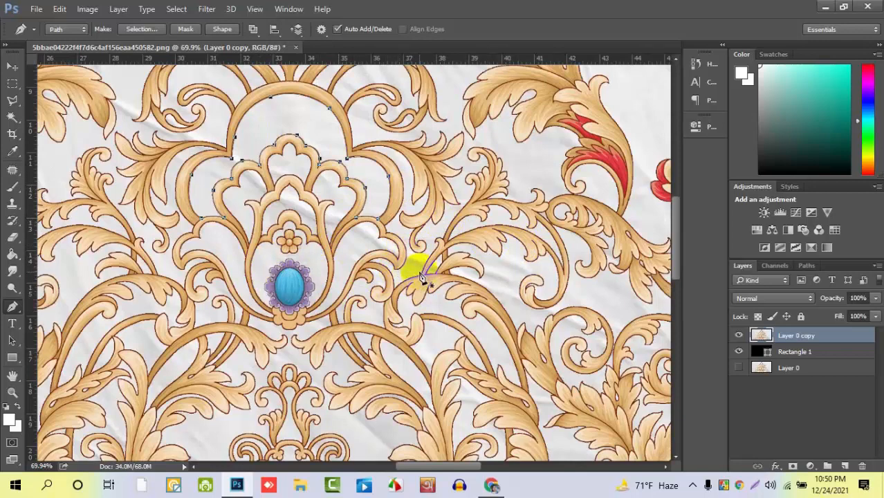
pyautogui.hotkey('ctrl', 'Return')
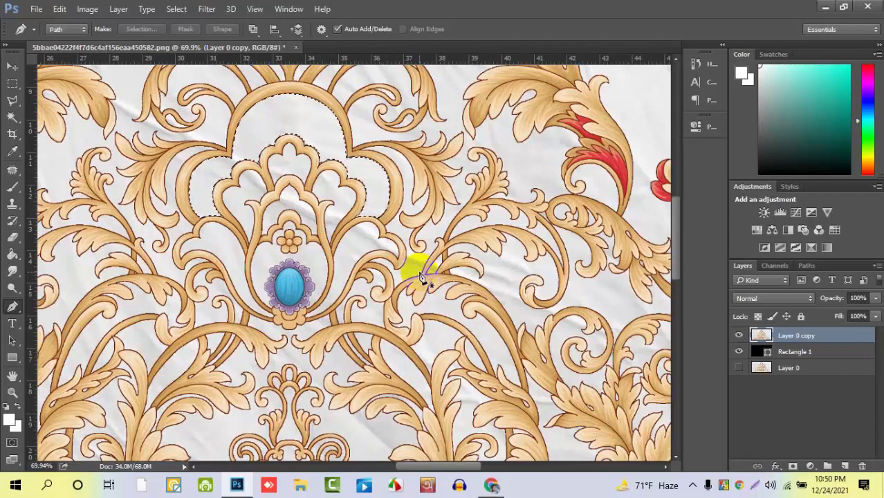
pyautogui.press('Delete')
pyautogui.hotkey('ctrl', 'd')
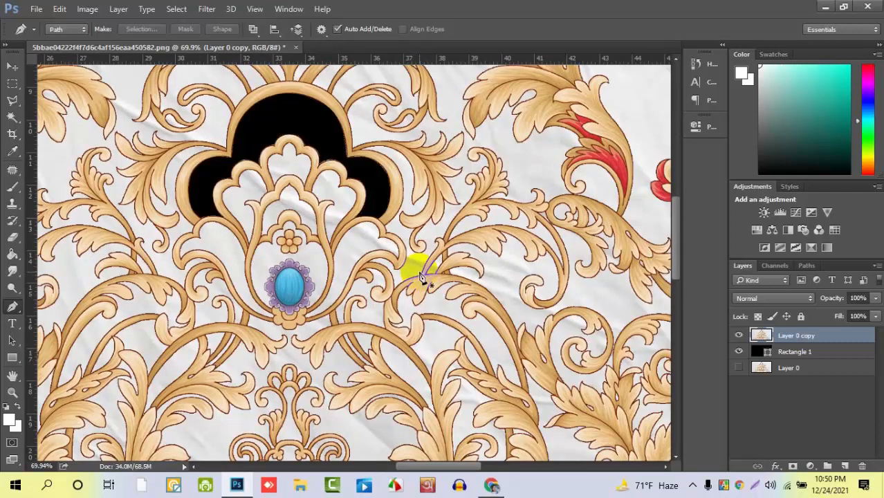
# - Inspect the cleared arch gap in the whole ornament and check its edges up close for leftover background
pyautogui.moveTo(303, 118); pyautogui.dragTo(225, 183)
pyautogui.scroll(-8, 326, 187)
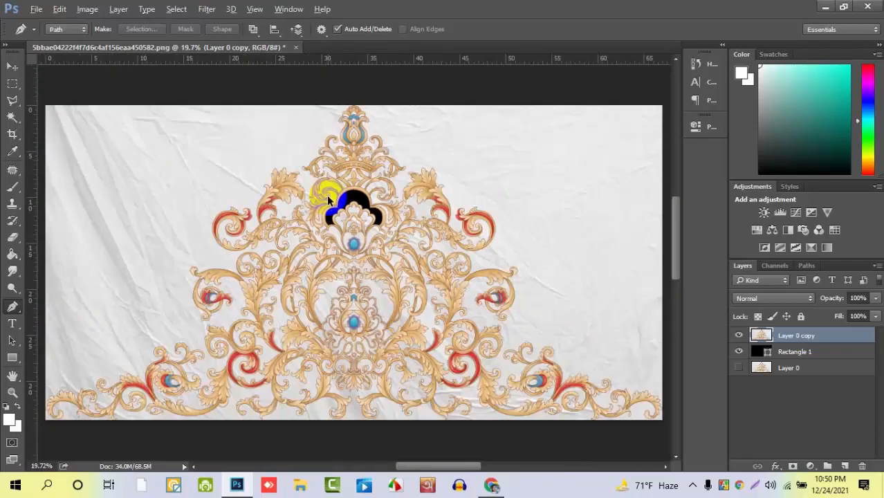
pyautogui.scroll(3, 391, 278)
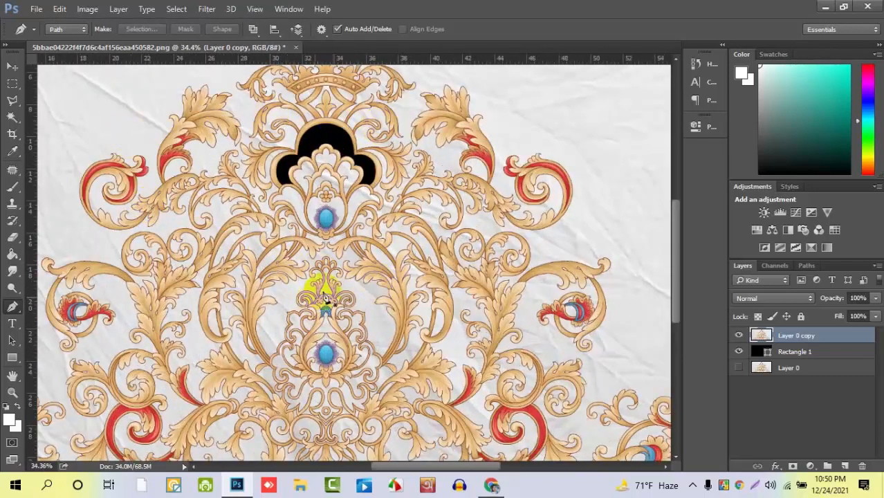
pyautogui.scroll(1, 392, 317)
pyautogui.scroll(4, 392, 316)
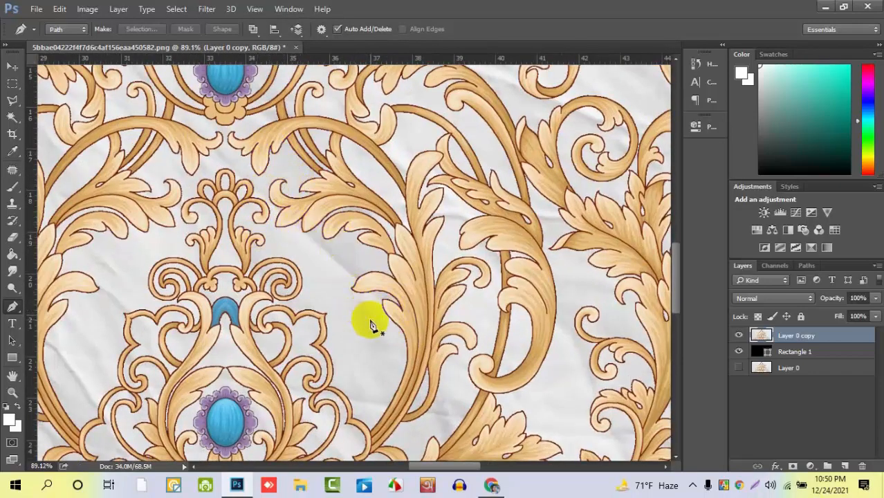
pyautogui.scroll(5, 367, 318)
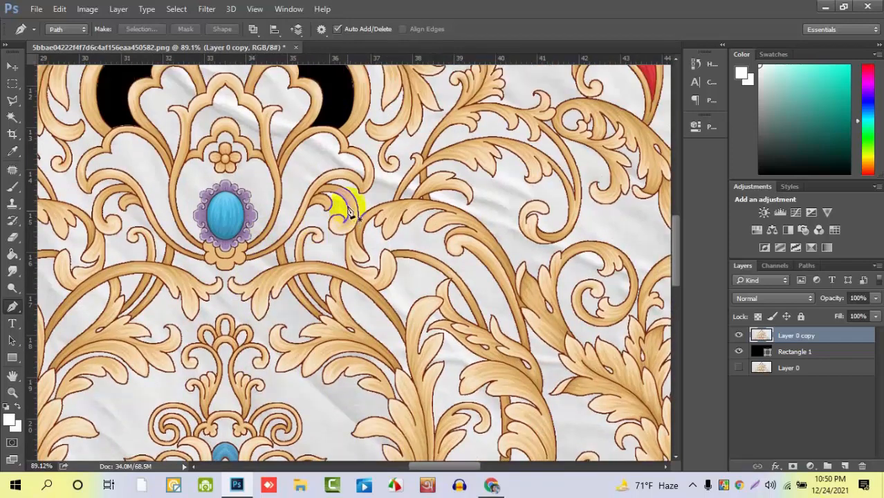
pyautogui.scroll(2, 330, 164)
pyautogui.scroll(5, 310, 239)
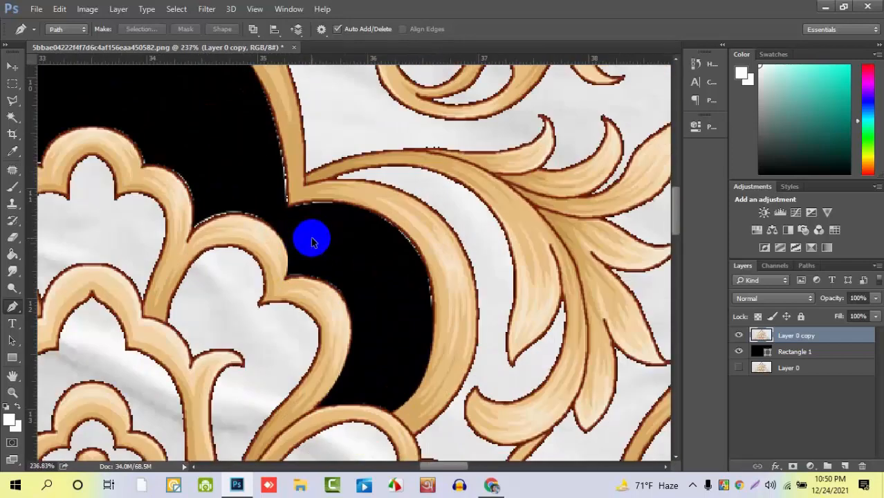
pyautogui.scroll(-8, 313, 242)
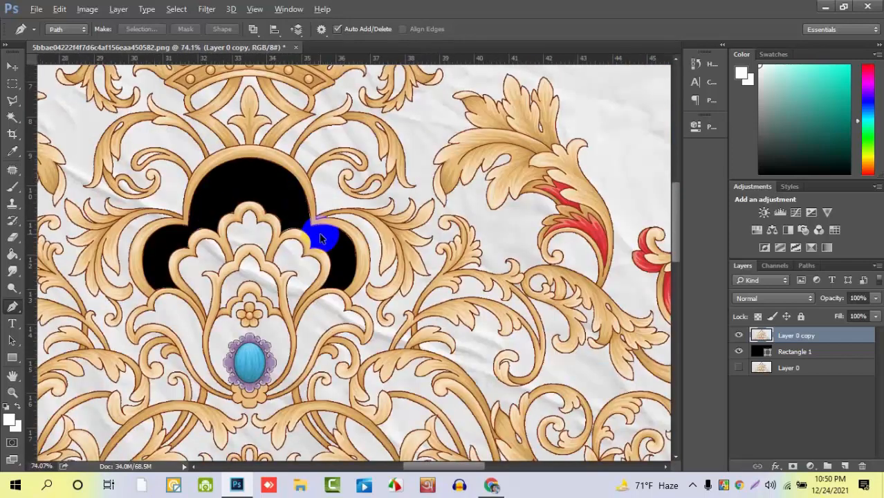
pyautogui.scroll(8, 319, 239)
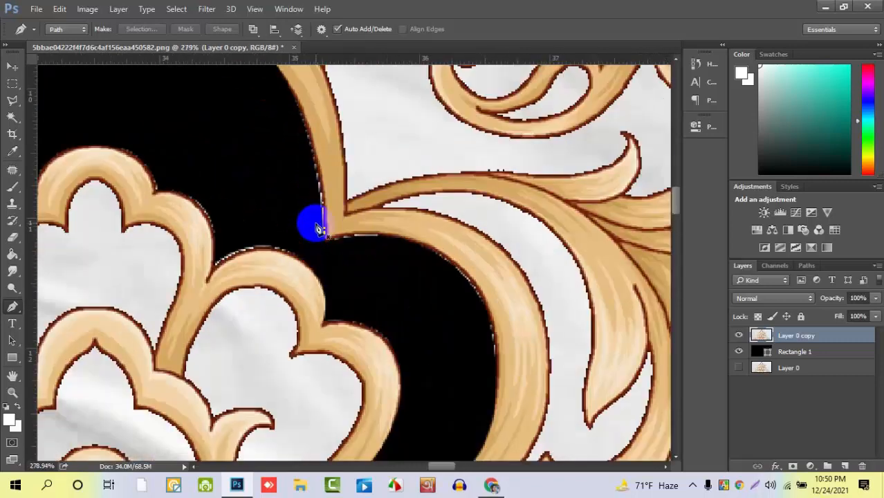
# - Draw a small closed path along the arch's right inner edge, from partway up down to the corner, enclosing the leftover white fringe
pyautogui.moveTo(319, 228); pyautogui.dragTo(329, 225)
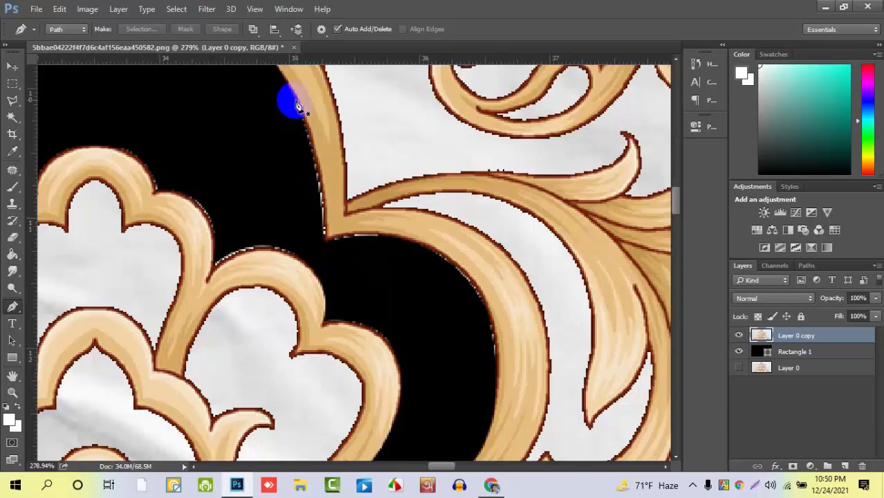
pyautogui.click(296, 101)
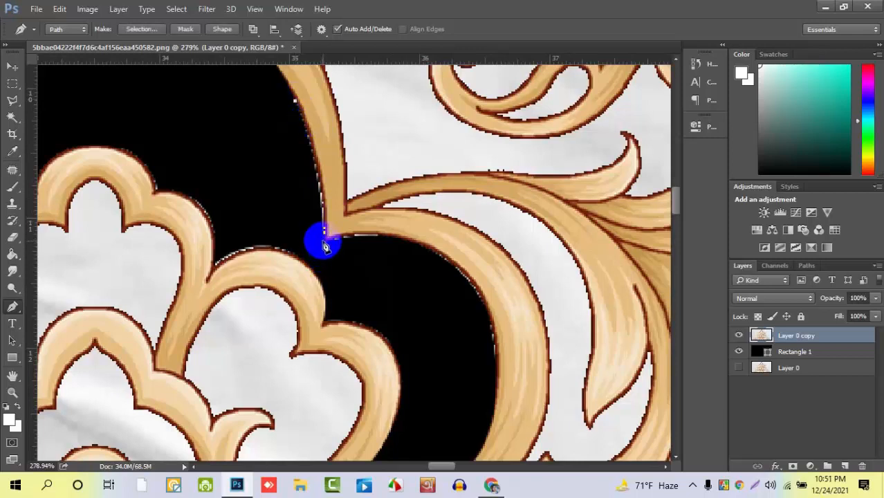
pyautogui.moveTo(326, 242); pyautogui.dragTo(336, 363)
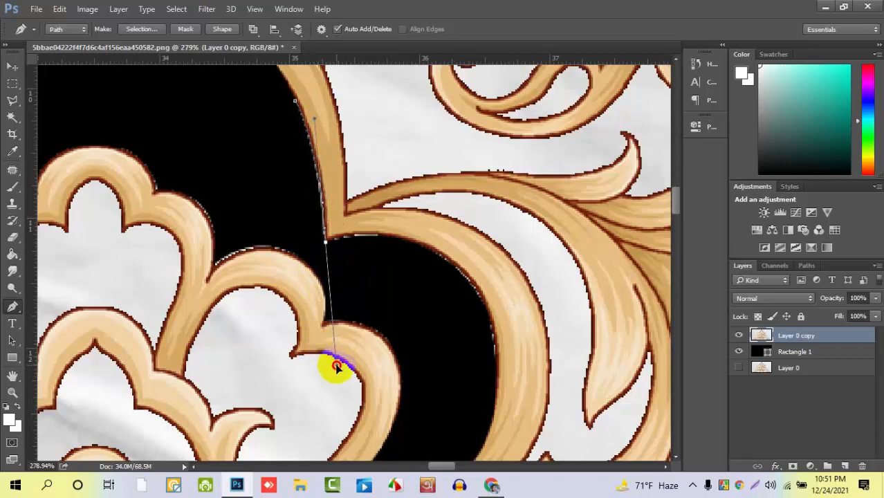
pyautogui.keyDown('alt'); pyautogui.click(325, 241); pyautogui.keyUp('alt')
pyautogui.moveTo(284, 202); pyautogui.dragTo(276, 188)
pyautogui.moveTo(250, 135); pyautogui.dragTo(251, 128)
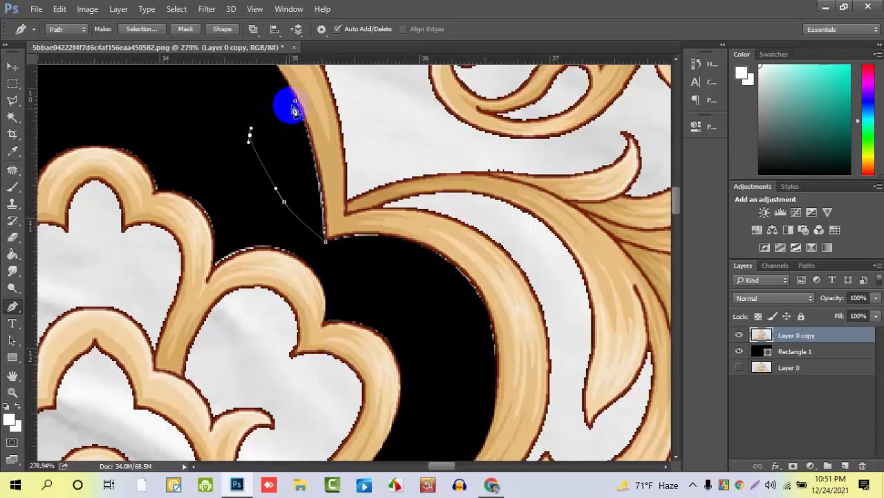
pyautogui.click(295, 101)
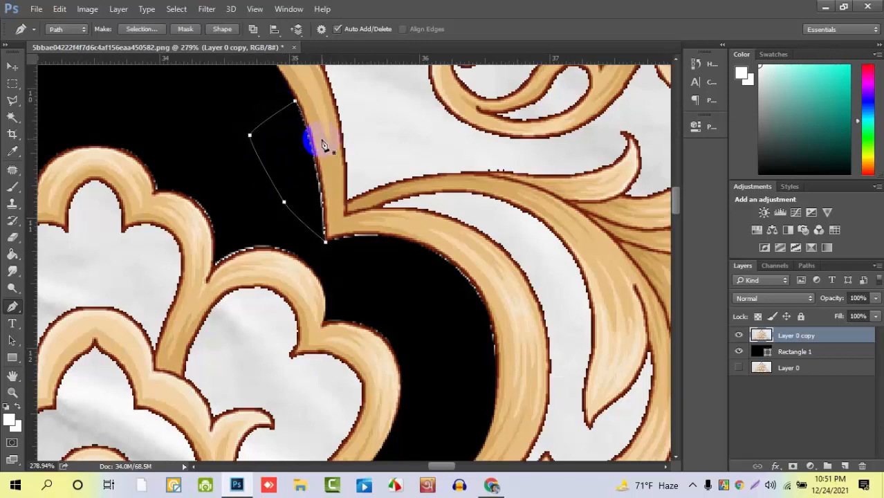
# - Turn the small path into a selection, delete the fringe inside it, and deselect
pyautogui.hotkey('ctrl', 'Return')
pyautogui.press('Delete')
pyautogui.hotkey('ctrl', 'd')
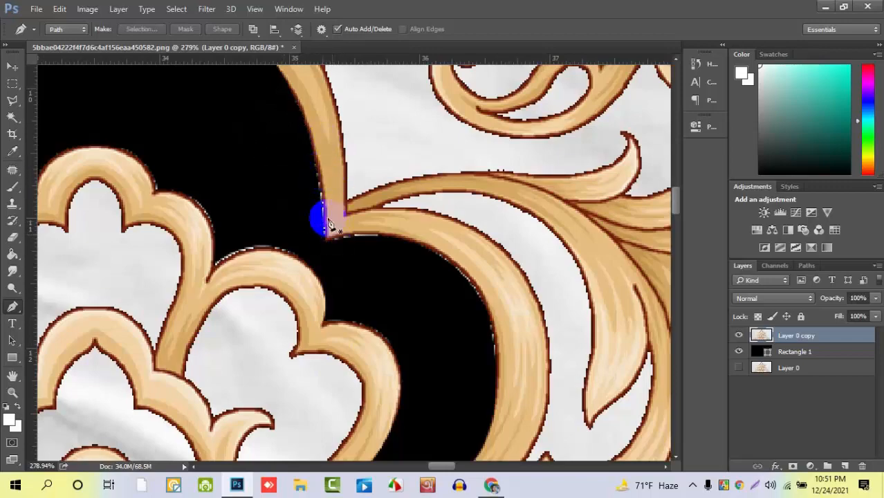
# - Toggle the black Rectangle 1 layer's visibility to compare the cut-out with and without the backing, leaving the layer hidden
pyautogui.scroll(-4, 328, 199)
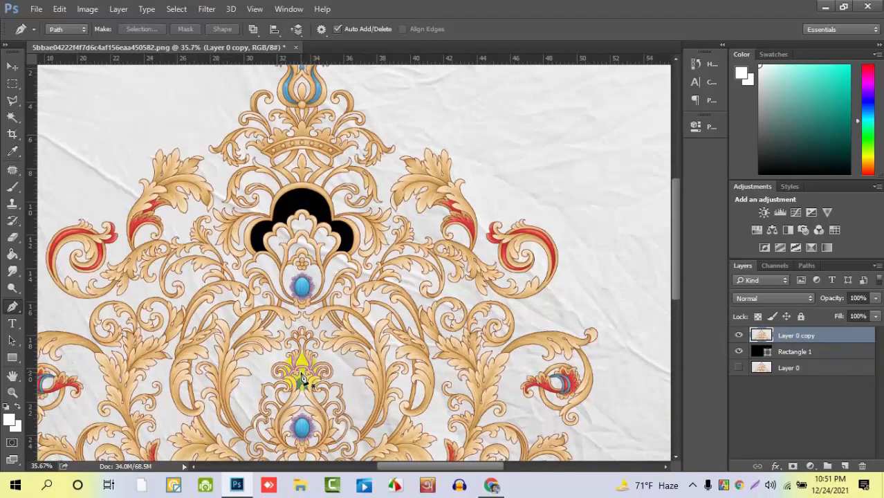
pyautogui.click(738, 355)
pyautogui.click(738, 354)
pyautogui.click(739, 354)
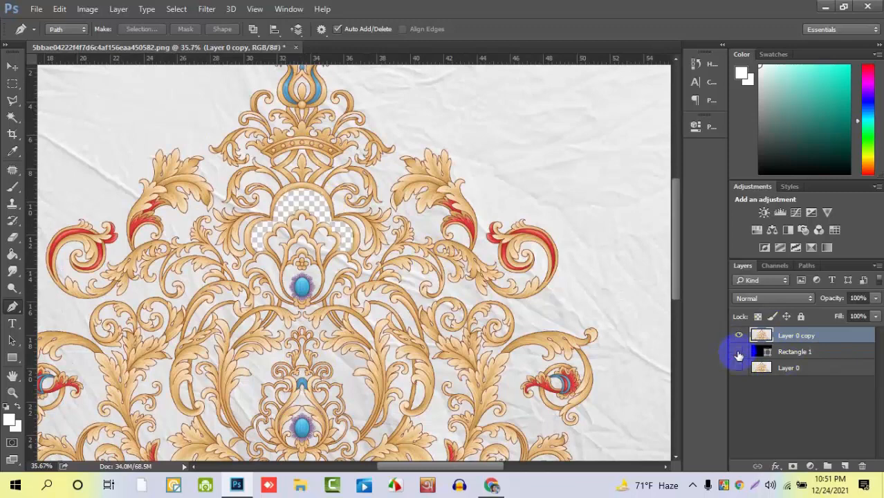
pyautogui.click(739, 354)
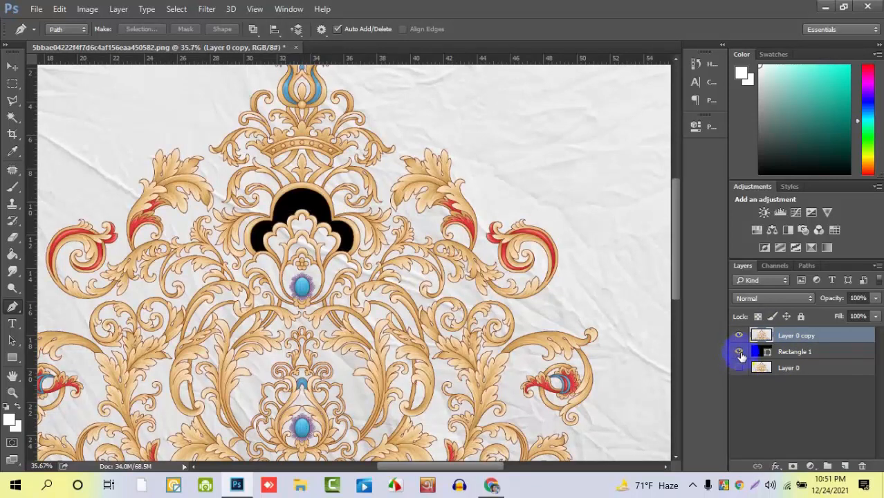
pyautogui.click(739, 354)
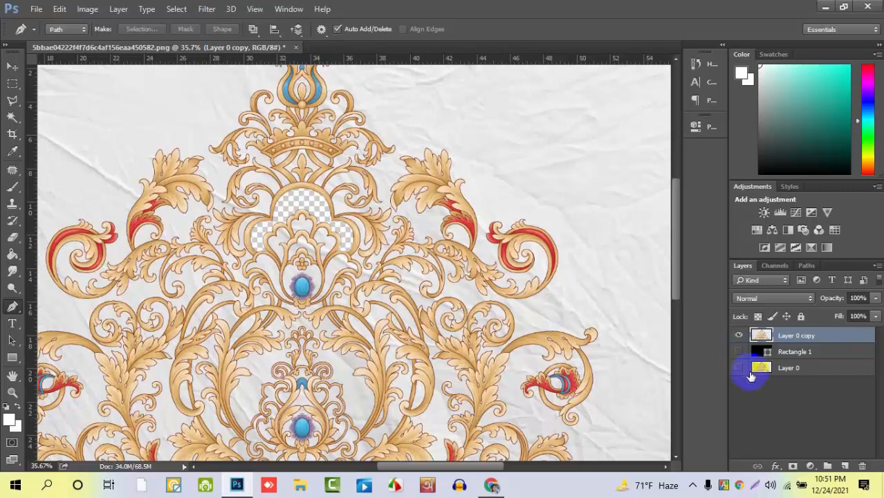
# - Toggle the Rectangle 1 layer's visibility several times to compare the arch with and without its backing, leaving the layer shown
pyautogui.click(739, 354)
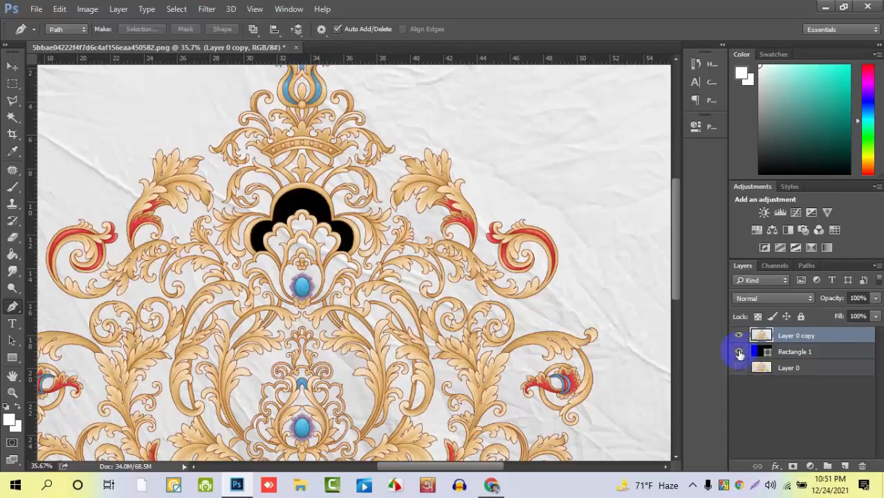
pyautogui.click(739, 354)
pyautogui.click(739, 354)
pyautogui.click(739, 355)
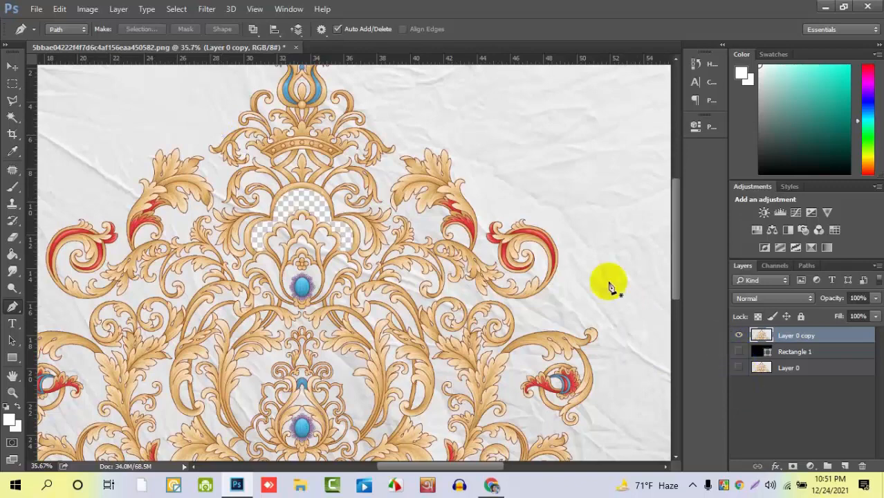
pyautogui.click(32, 8)
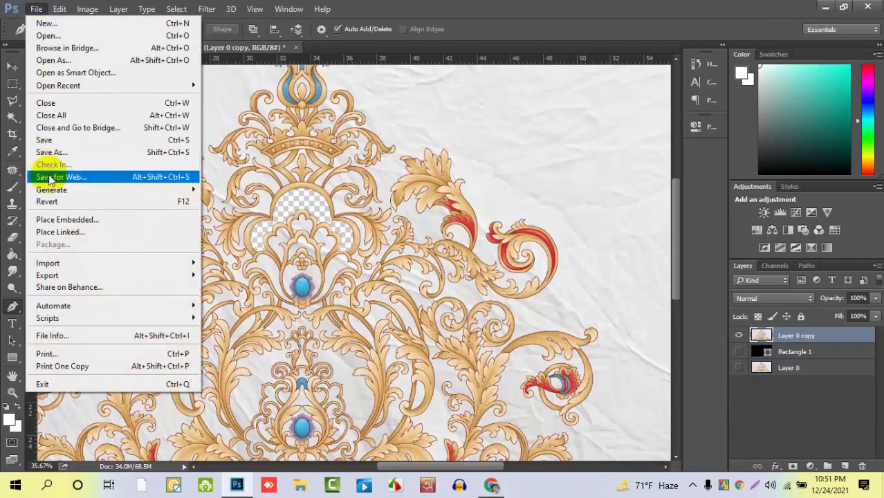
pyautogui.click(736, 351)
pyautogui.click(738, 352)
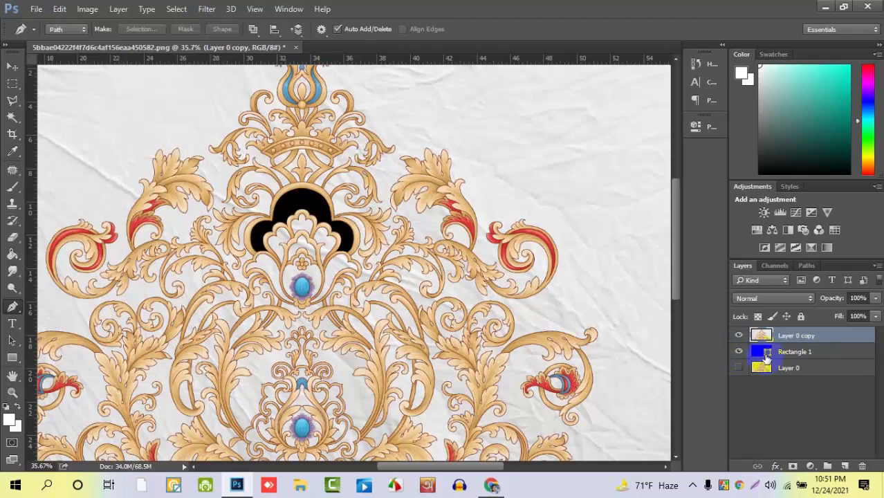
# - Add a Color Overlay effect to the Rectangle 1 layer with the bright yellow colour #e4ff00, keeping the arch in view
pyautogui.click(766, 353)
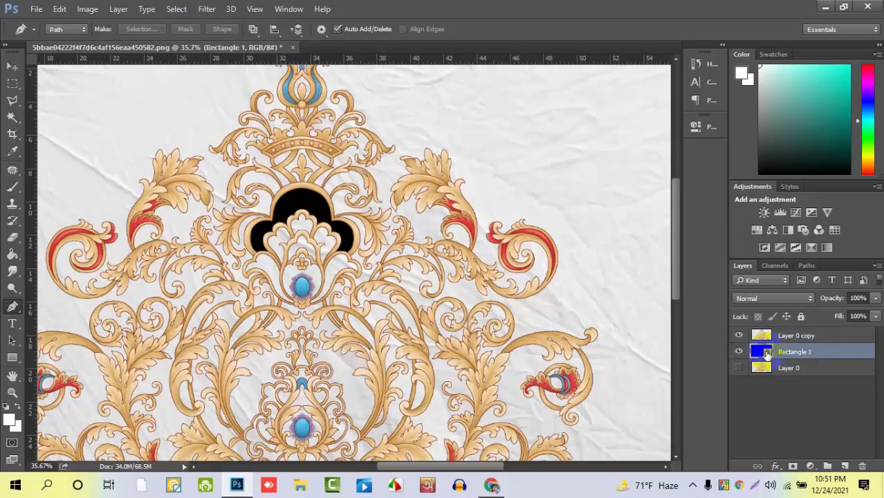
pyautogui.click(843, 351)
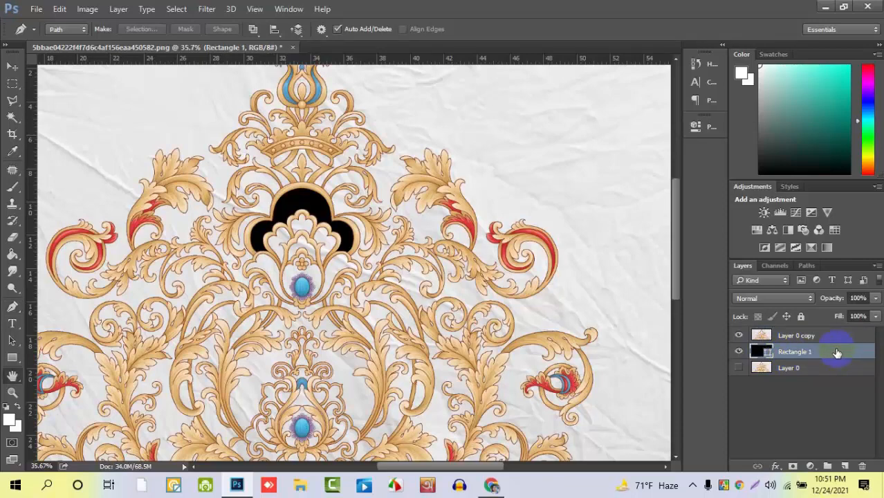
pyautogui.doubleClick(837, 353)
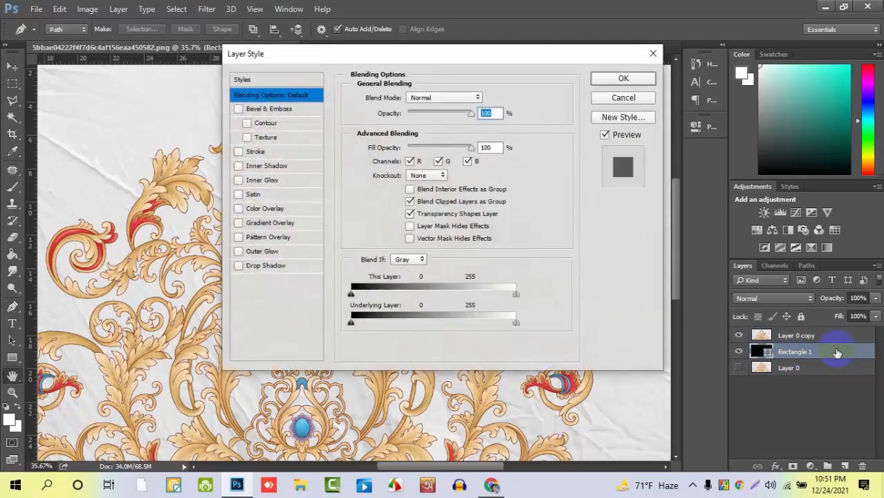
pyautogui.click(237, 208)
pyautogui.click(269, 209)
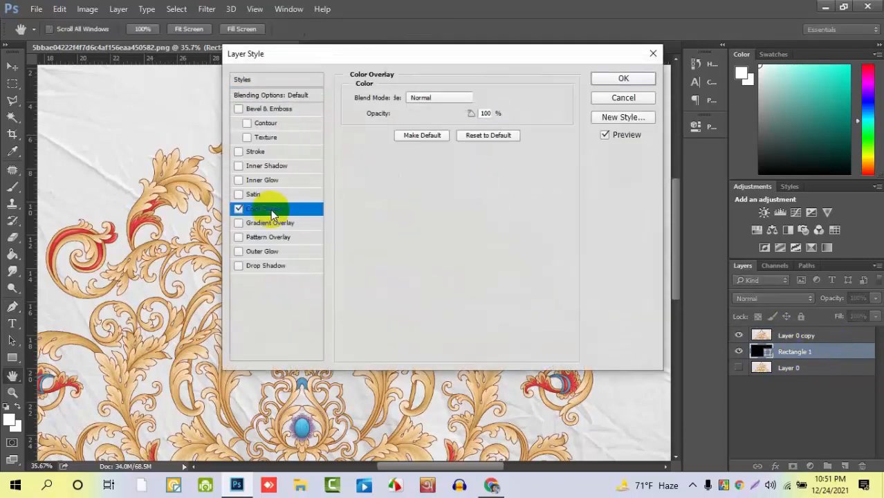
pyautogui.click(484, 99)
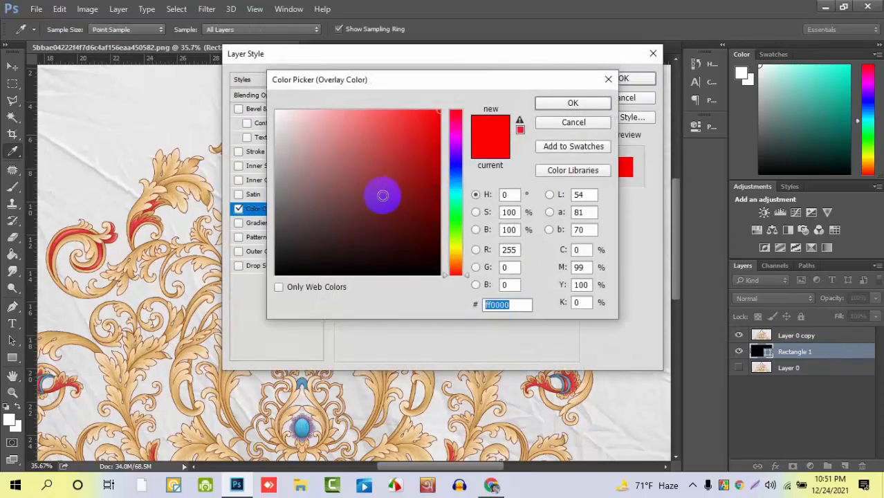
pyautogui.click(457, 247)
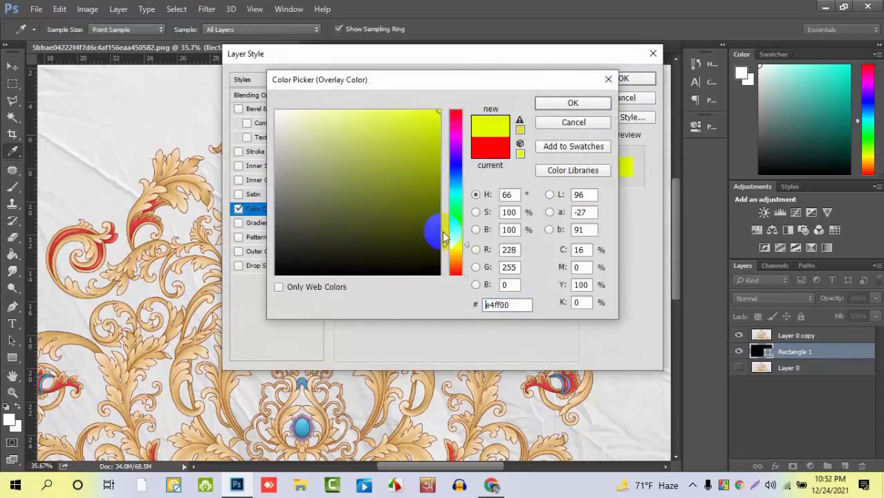
pyautogui.click(560, 102)
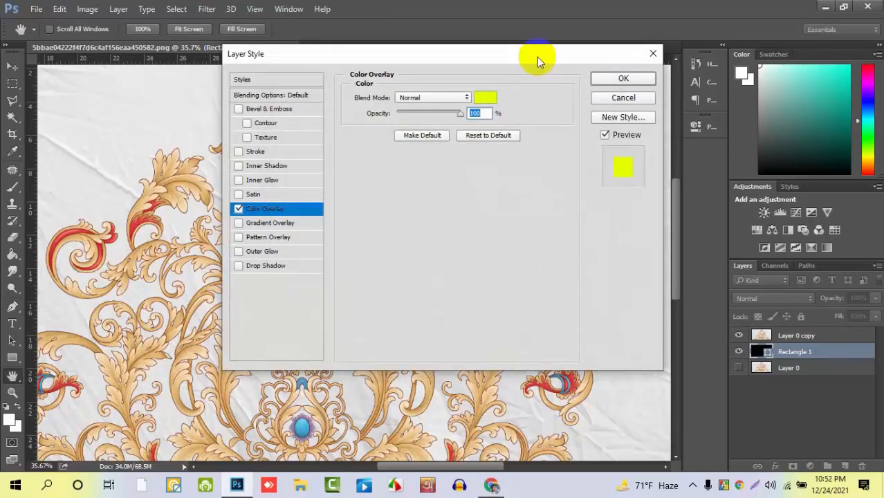
pyautogui.moveTo(536, 57); pyautogui.dragTo(754, 175)
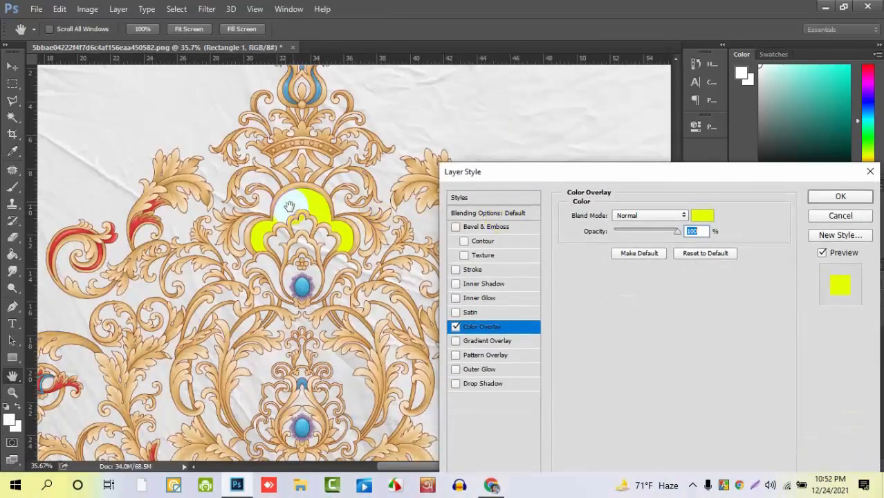
# - Try cyan #00d2ff, near-black #010300 and bright green #3cff00 as the overlay colour behind the arch gap
pyautogui.click(701, 216)
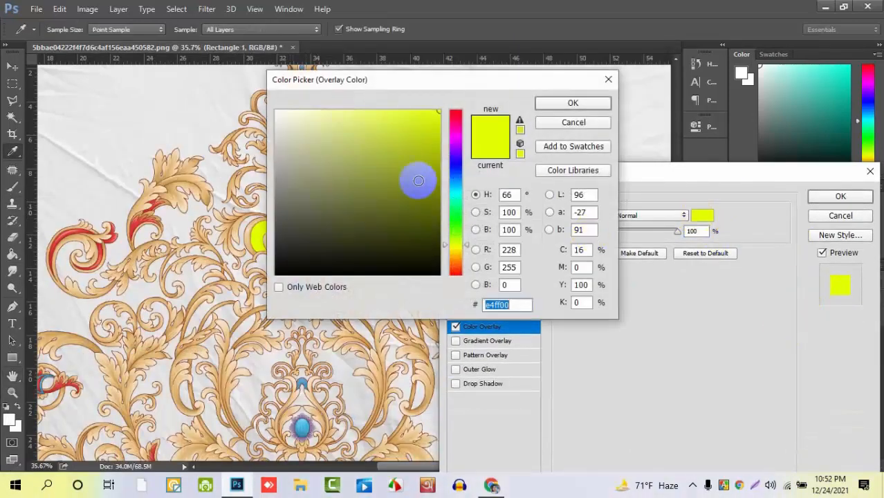
pyautogui.moveTo(431, 88); pyautogui.dragTo(717, 225)
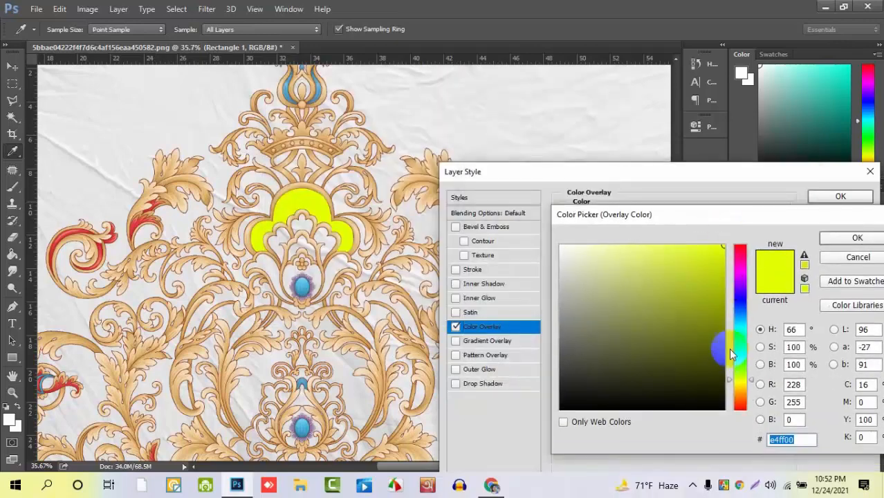
pyautogui.click(743, 321)
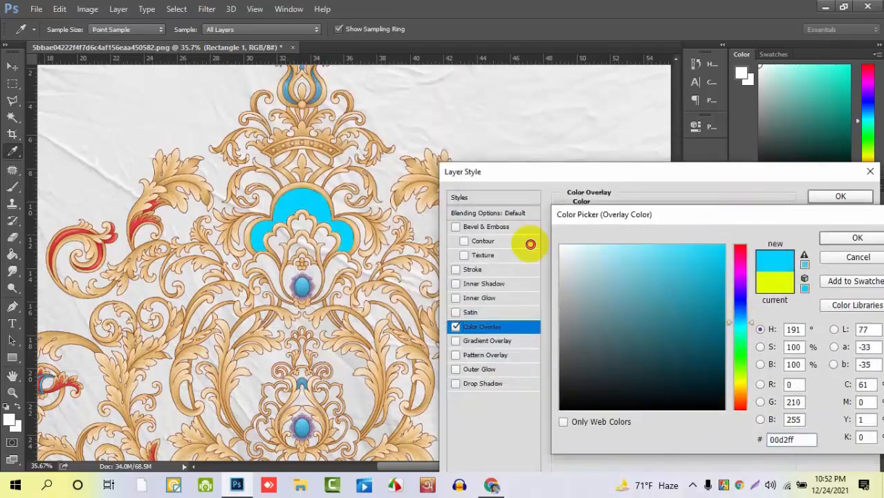
pyautogui.click(560, 255)
pyautogui.moveTo(590, 271); pyautogui.dragTo(584, 359)
pyautogui.moveTo(634, 343); pyautogui.dragTo(780, 408)
pyautogui.moveTo(743, 322); pyautogui.dragTo(746, 360)
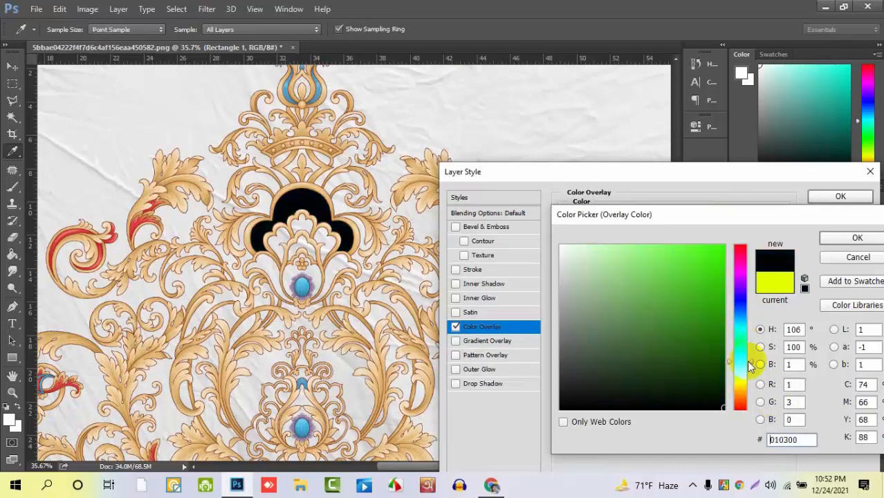
pyautogui.moveTo(703, 327); pyautogui.dragTo(763, 178)
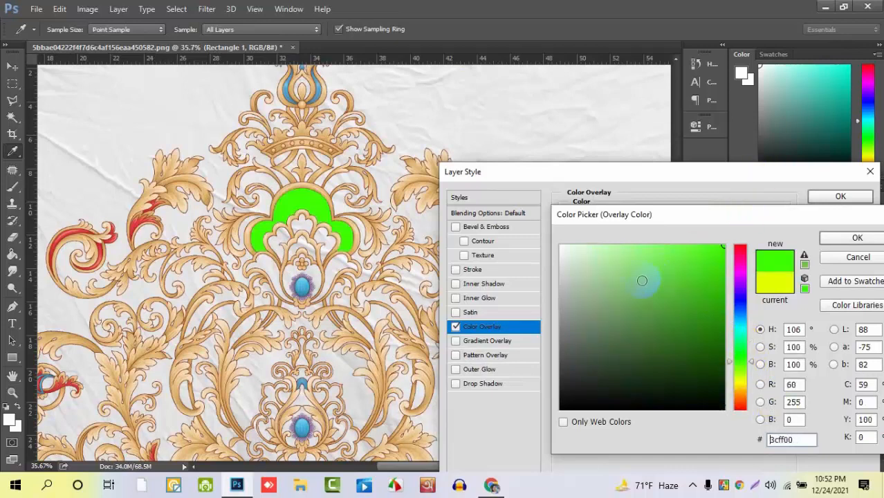
# - Set the overlay colour to near-black #1a1a1a and apply the layer style to Rectangle 1
pyautogui.moveTo(641, 281); pyautogui.dragTo(528, 217)
pyautogui.moveTo(609, 289); pyautogui.dragTo(533, 398)
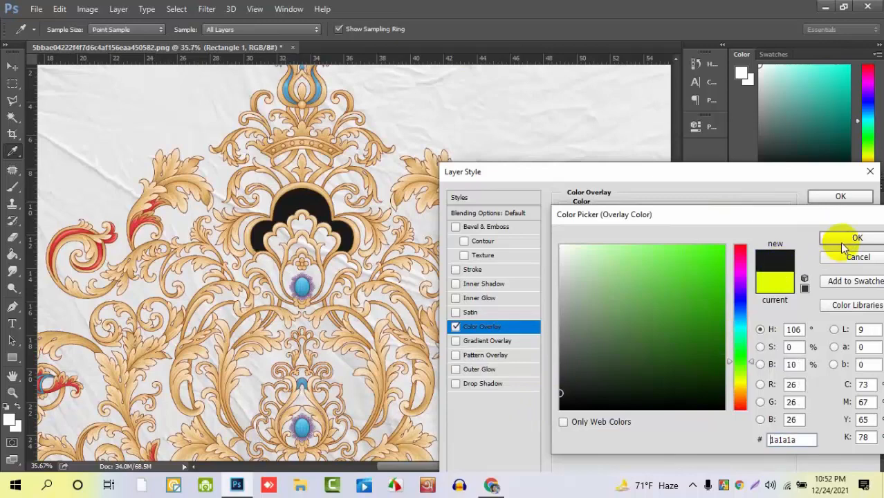
pyautogui.click(840, 241)
pyautogui.click(839, 196)
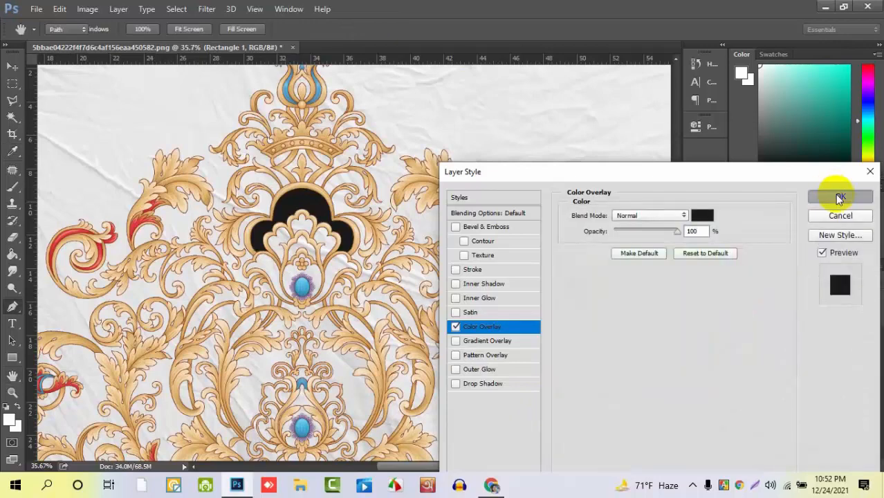
# - Save the document in Photoshop PSD format with its layers in the desktop's Example folder, with Maximize Compatibility on
pyautogui.click(36, 10)
pyautogui.click(59, 153)
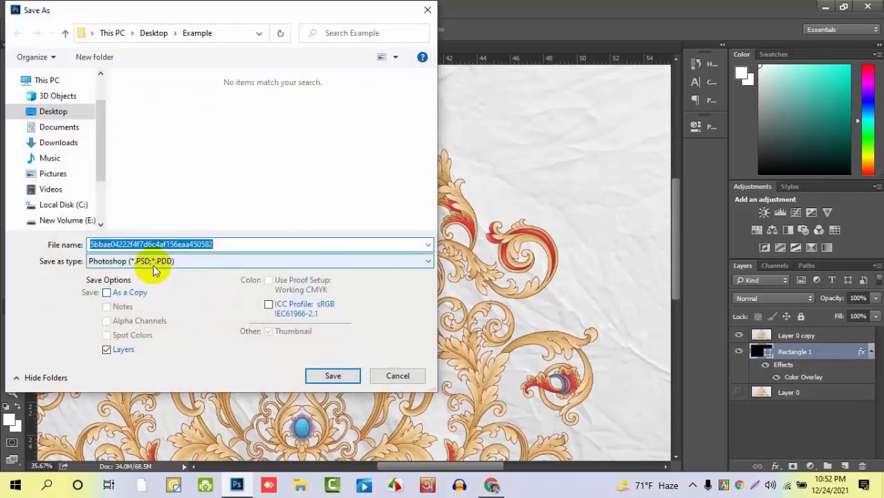
pyautogui.click(153, 265)
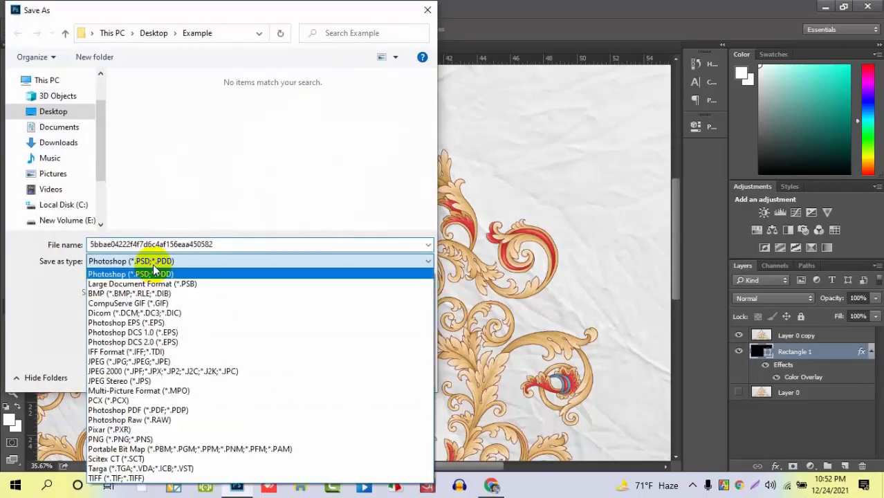
pyautogui.click(161, 263)
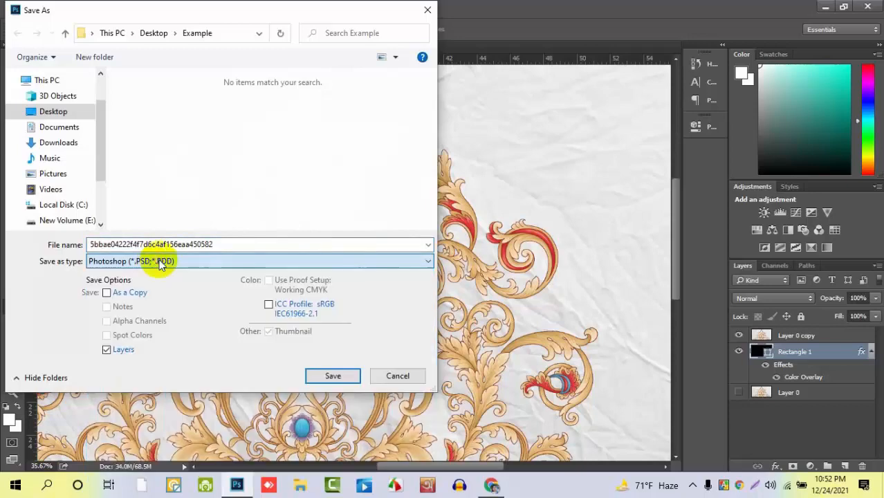
pyautogui.click(334, 375)
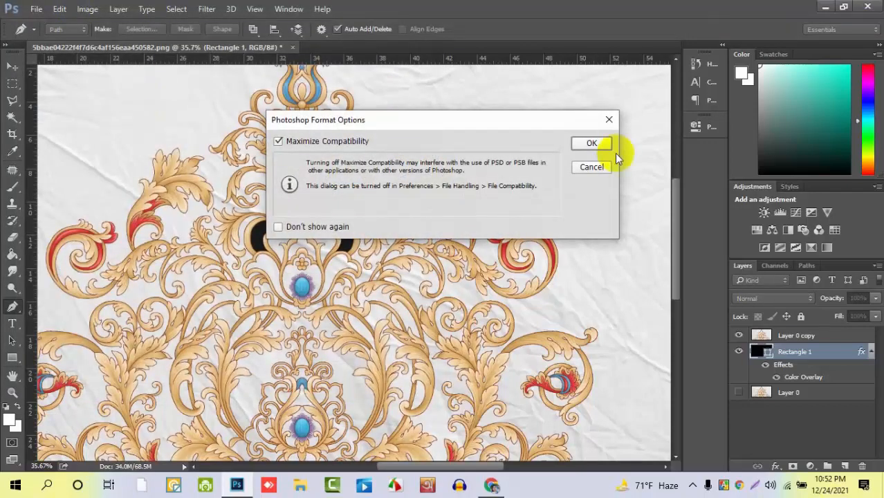
pyautogui.click(588, 141)
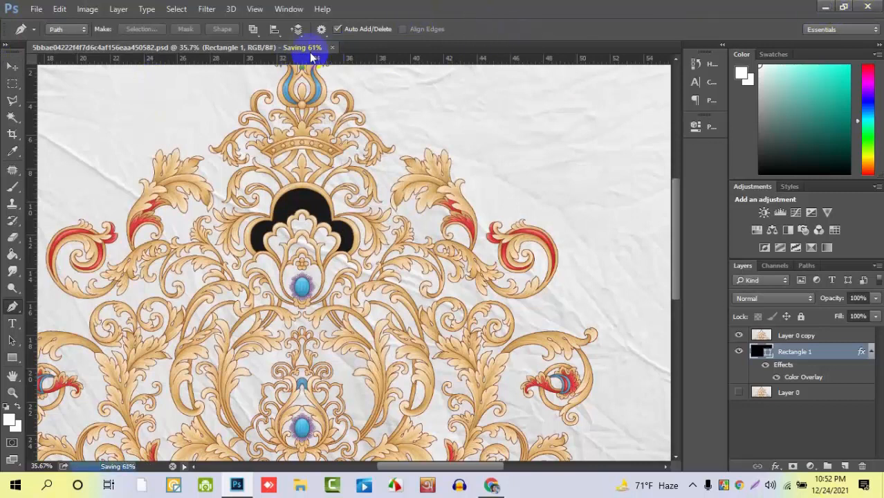
pyautogui.click(322, 71)
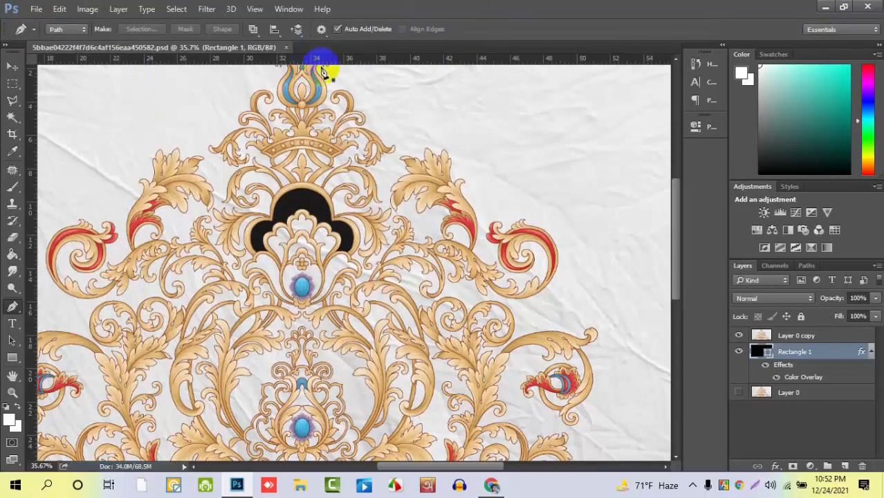
pyautogui.click(825, 6)
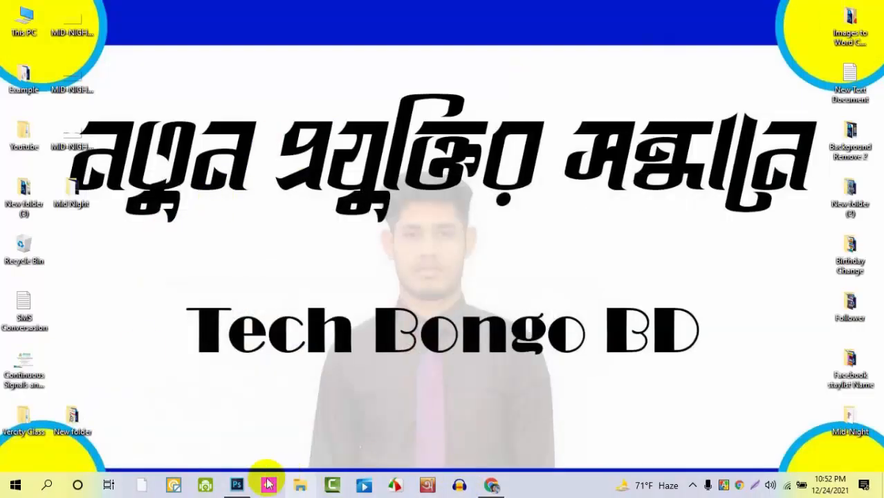
pyautogui.click(237, 484)
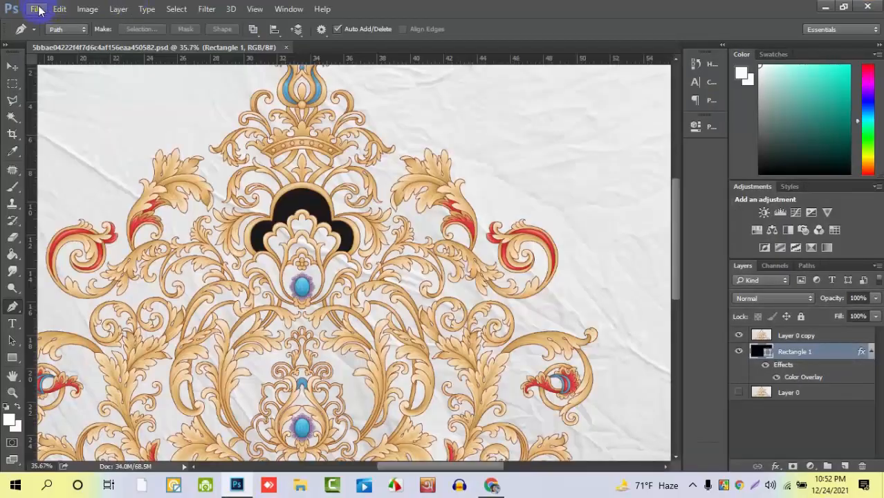
pyautogui.click(38, 9)
pyautogui.click(592, 131)
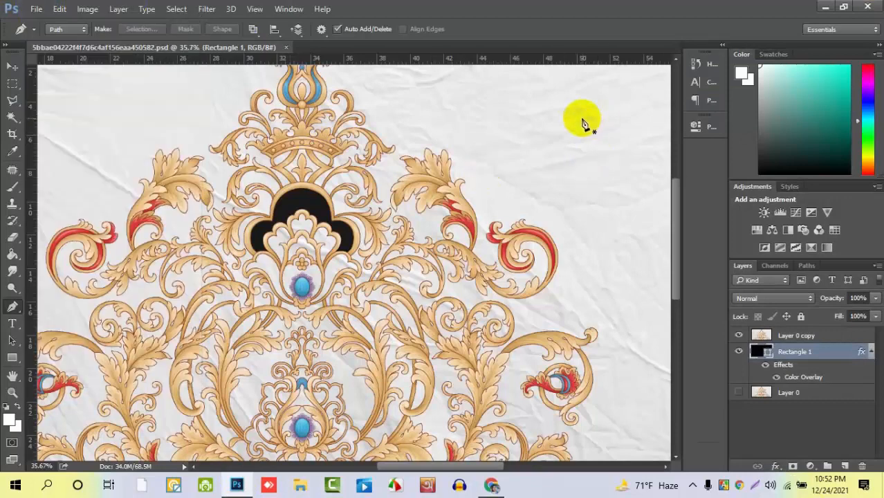
pyautogui.click(319, 225)
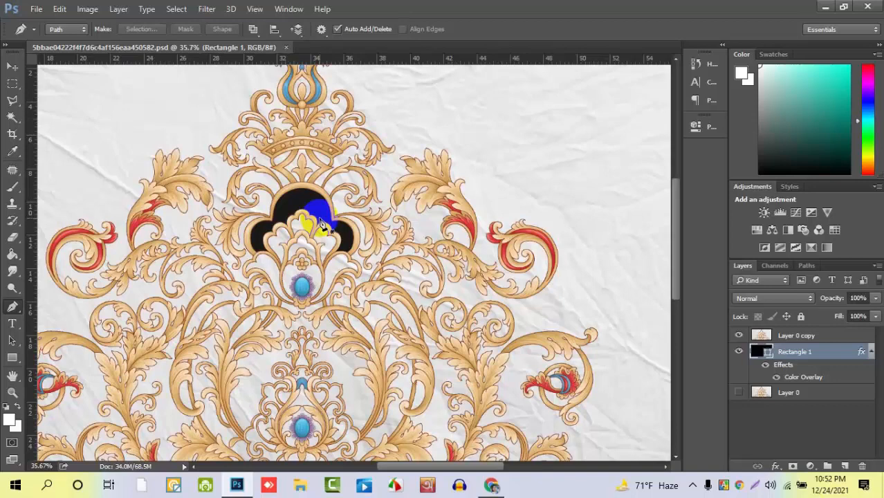
# - Examine the arch cut-out against its dark backing within the whole ornament, from its tip to its base
pyautogui.press('v')
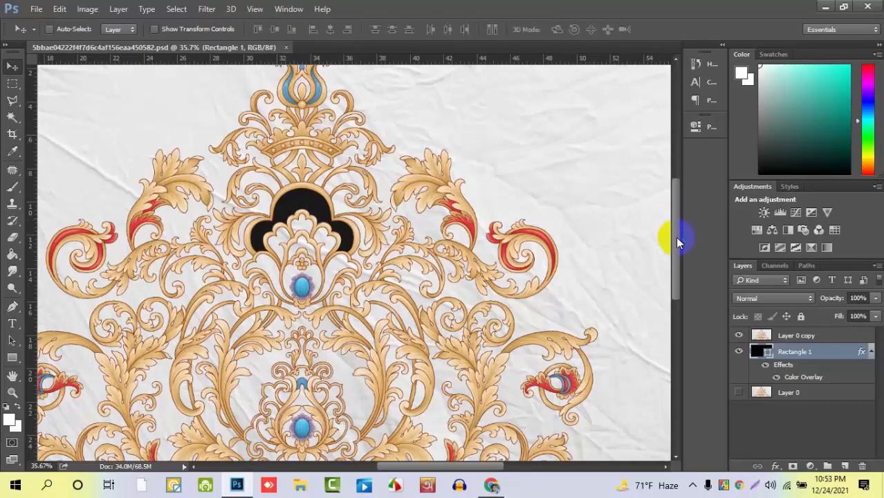
pyautogui.moveTo(676, 241); pyautogui.dragTo(677, 307)
pyautogui.scroll(-8, 592, 296)
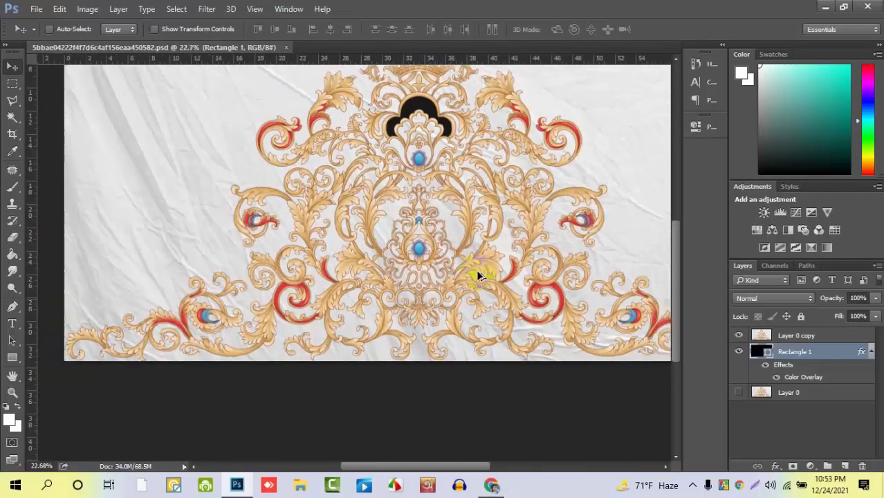
pyautogui.scroll(-2, 387, 191)
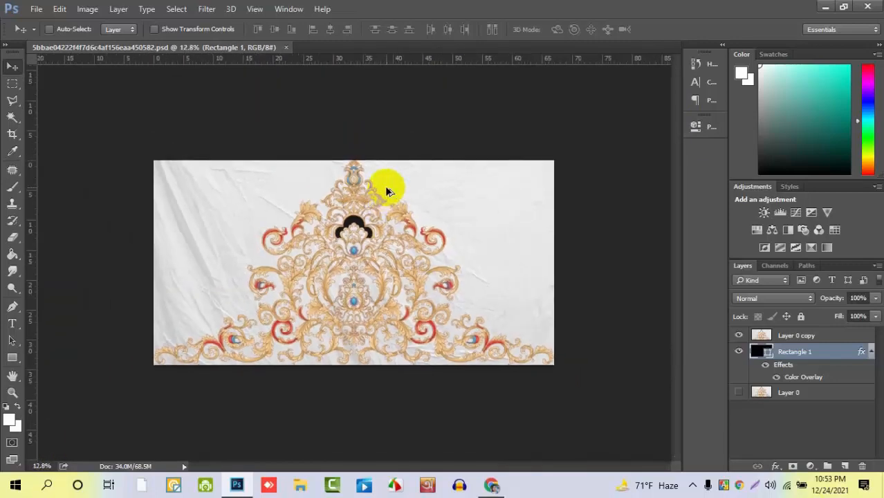
pyautogui.scroll(4, 387, 192)
pyautogui.scroll(-4, 367, 207)
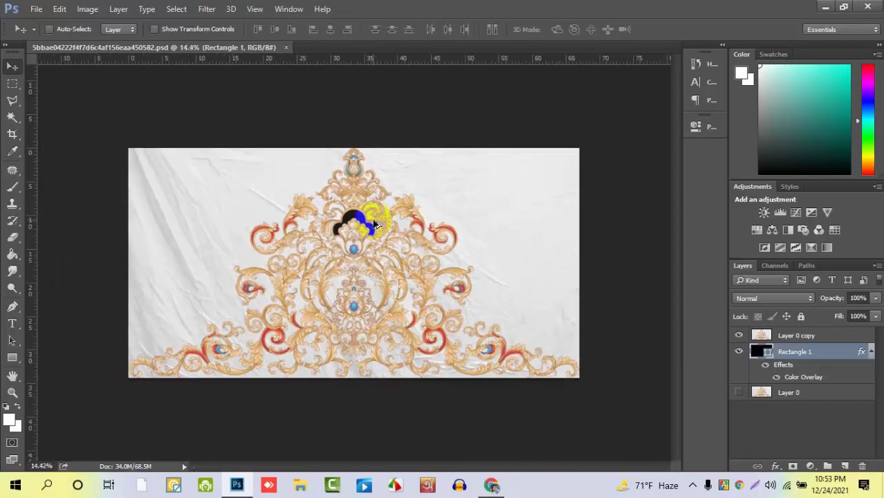
pyautogui.scroll(2, 374, 224)
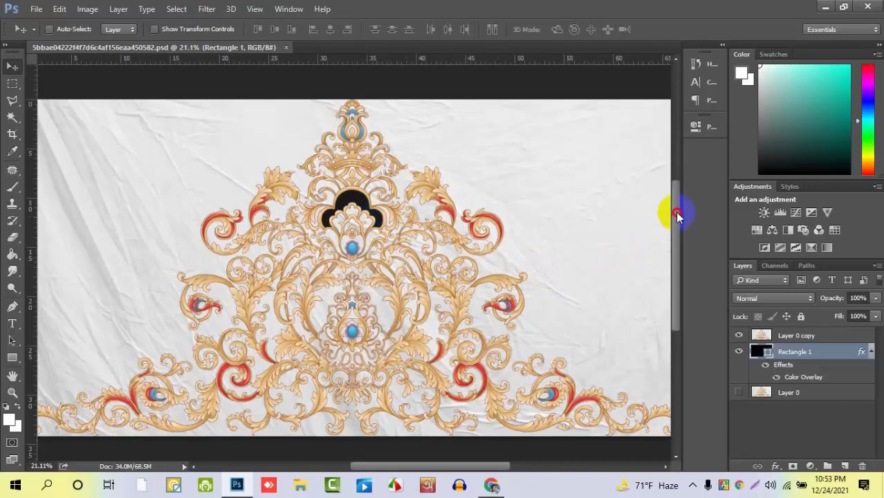
pyautogui.moveTo(676, 211); pyautogui.dragTo(695, 201)
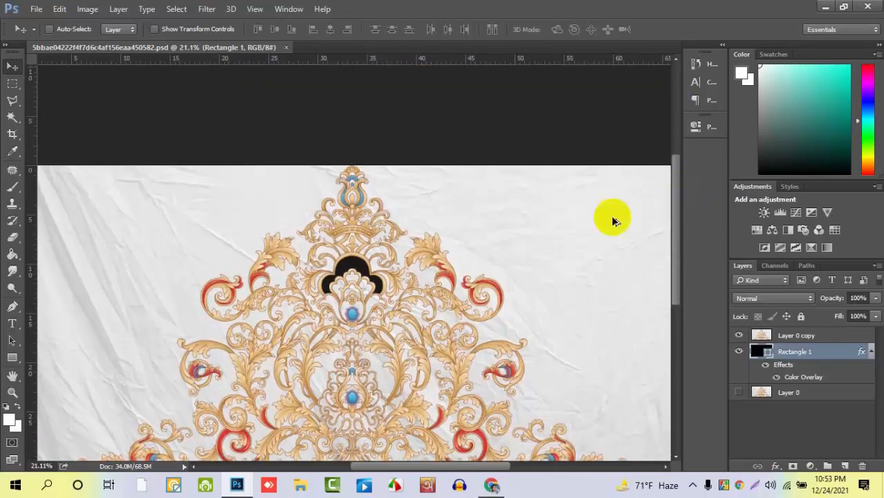
pyautogui.scroll(-2, 525, 250)
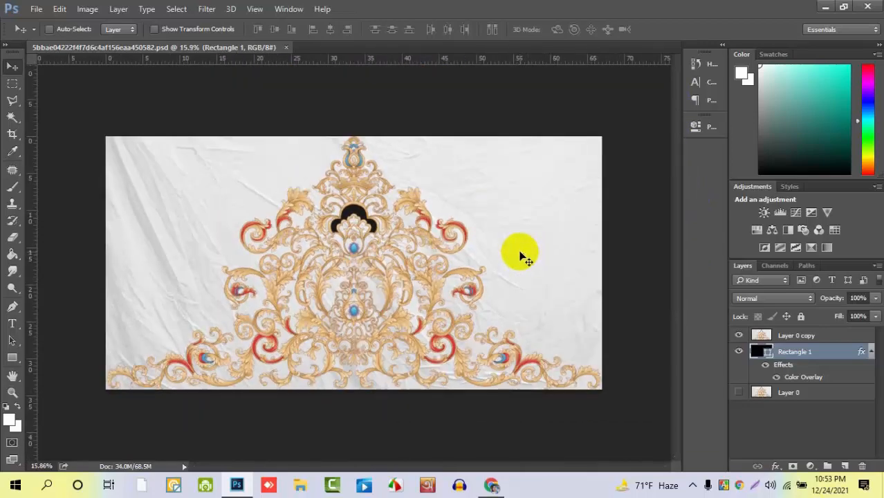